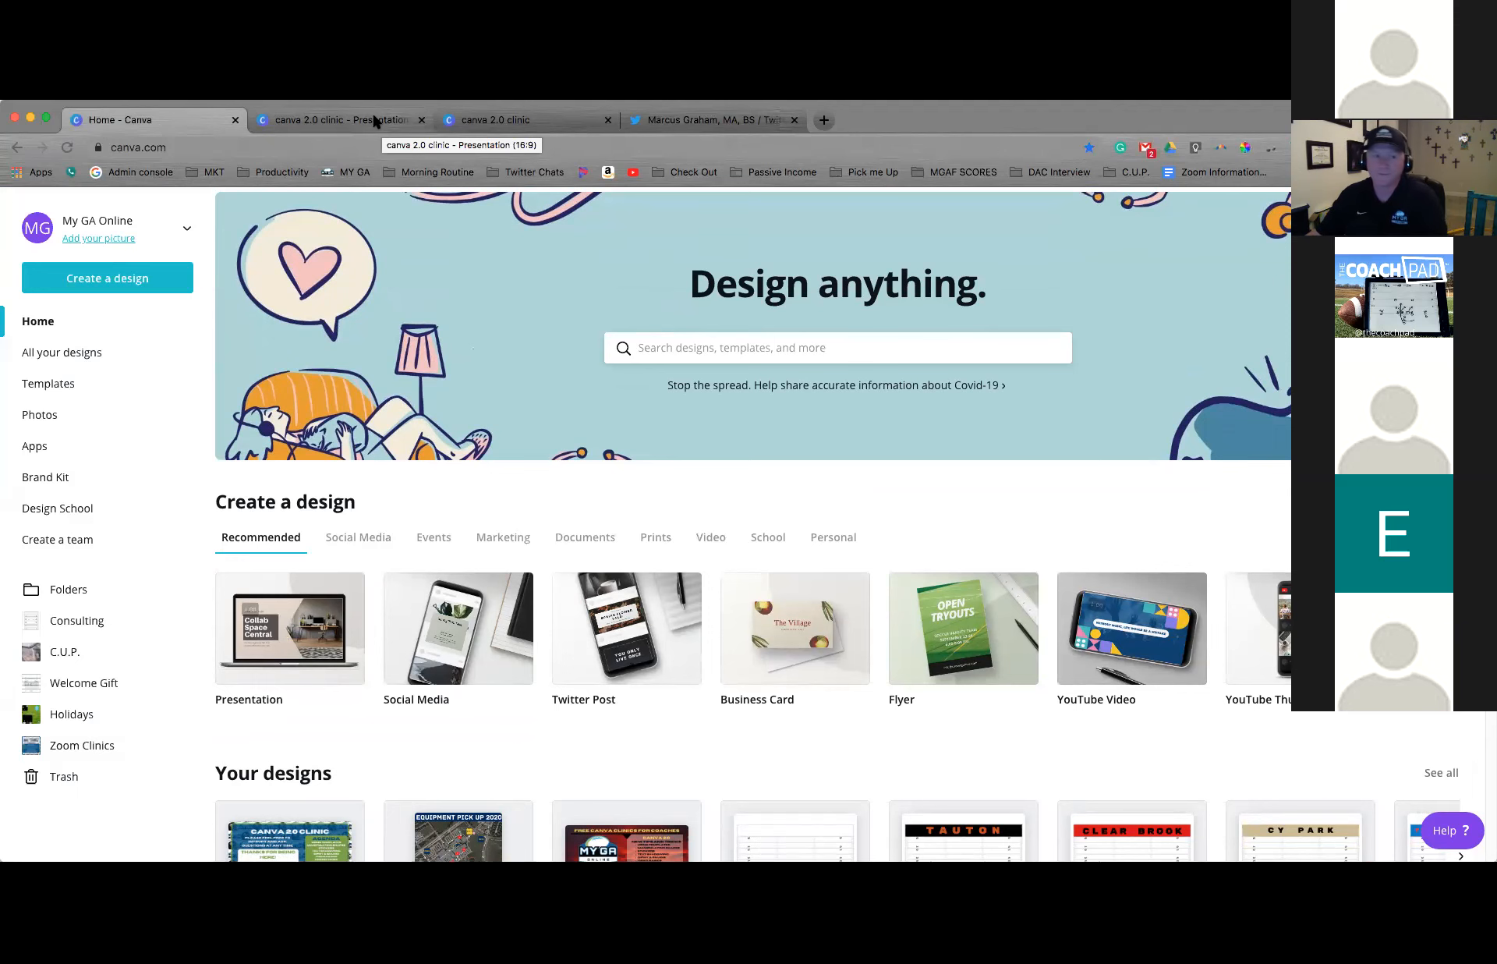
# Open the canva 2.0 clinic presentation and go to page 2, "Shapes, Locking, Groups"
pyautogui.click(375, 121)
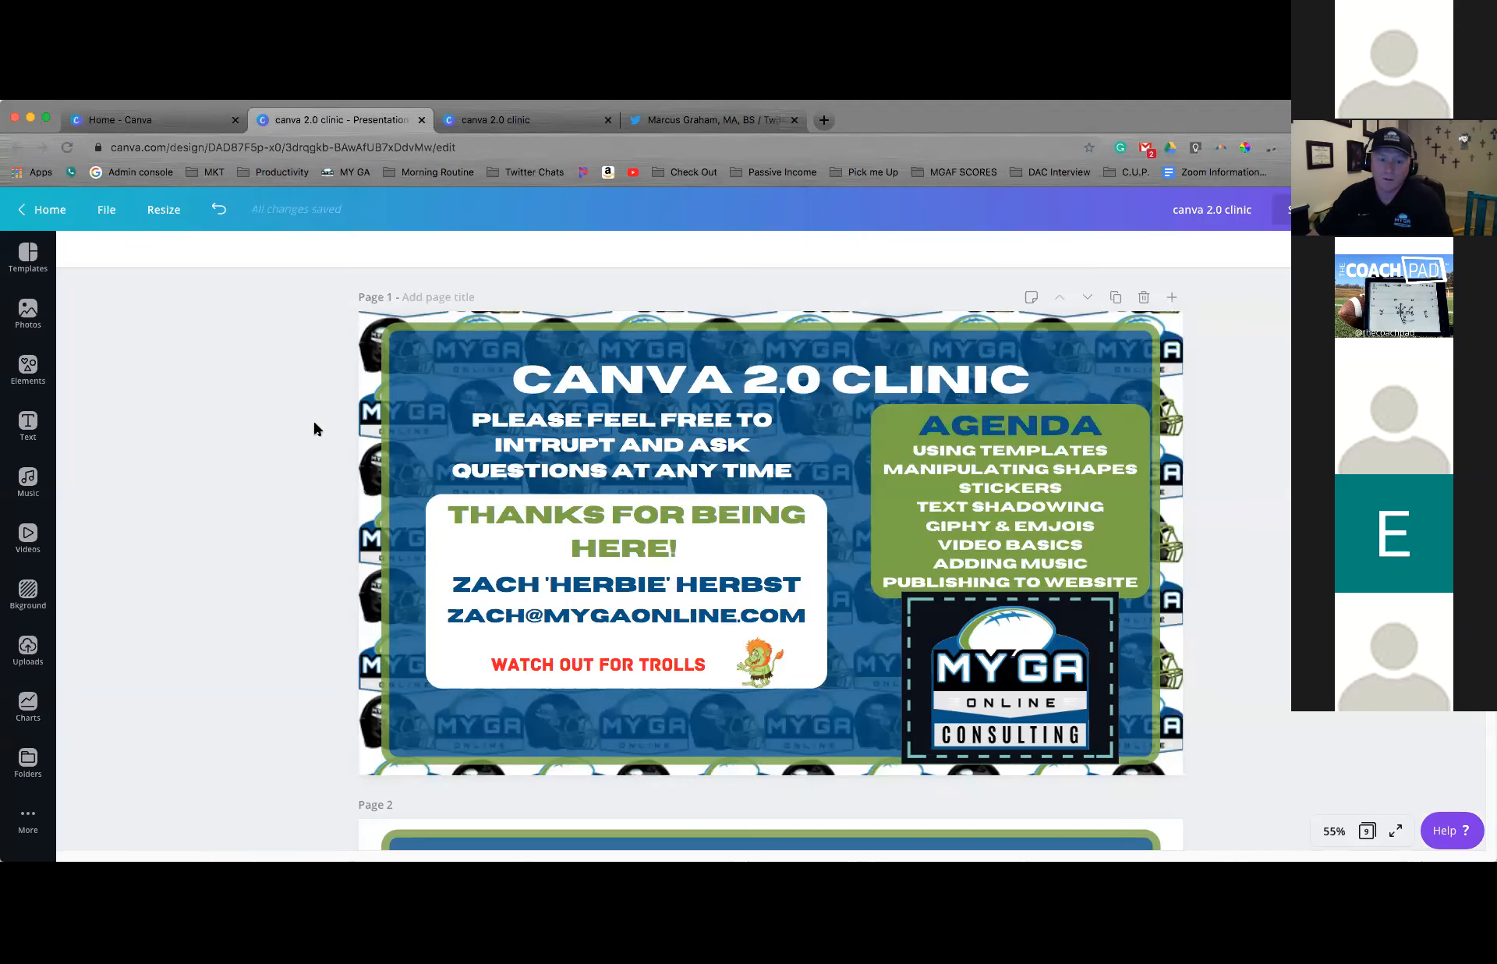
pyautogui.scroll(-1, 314, 422)
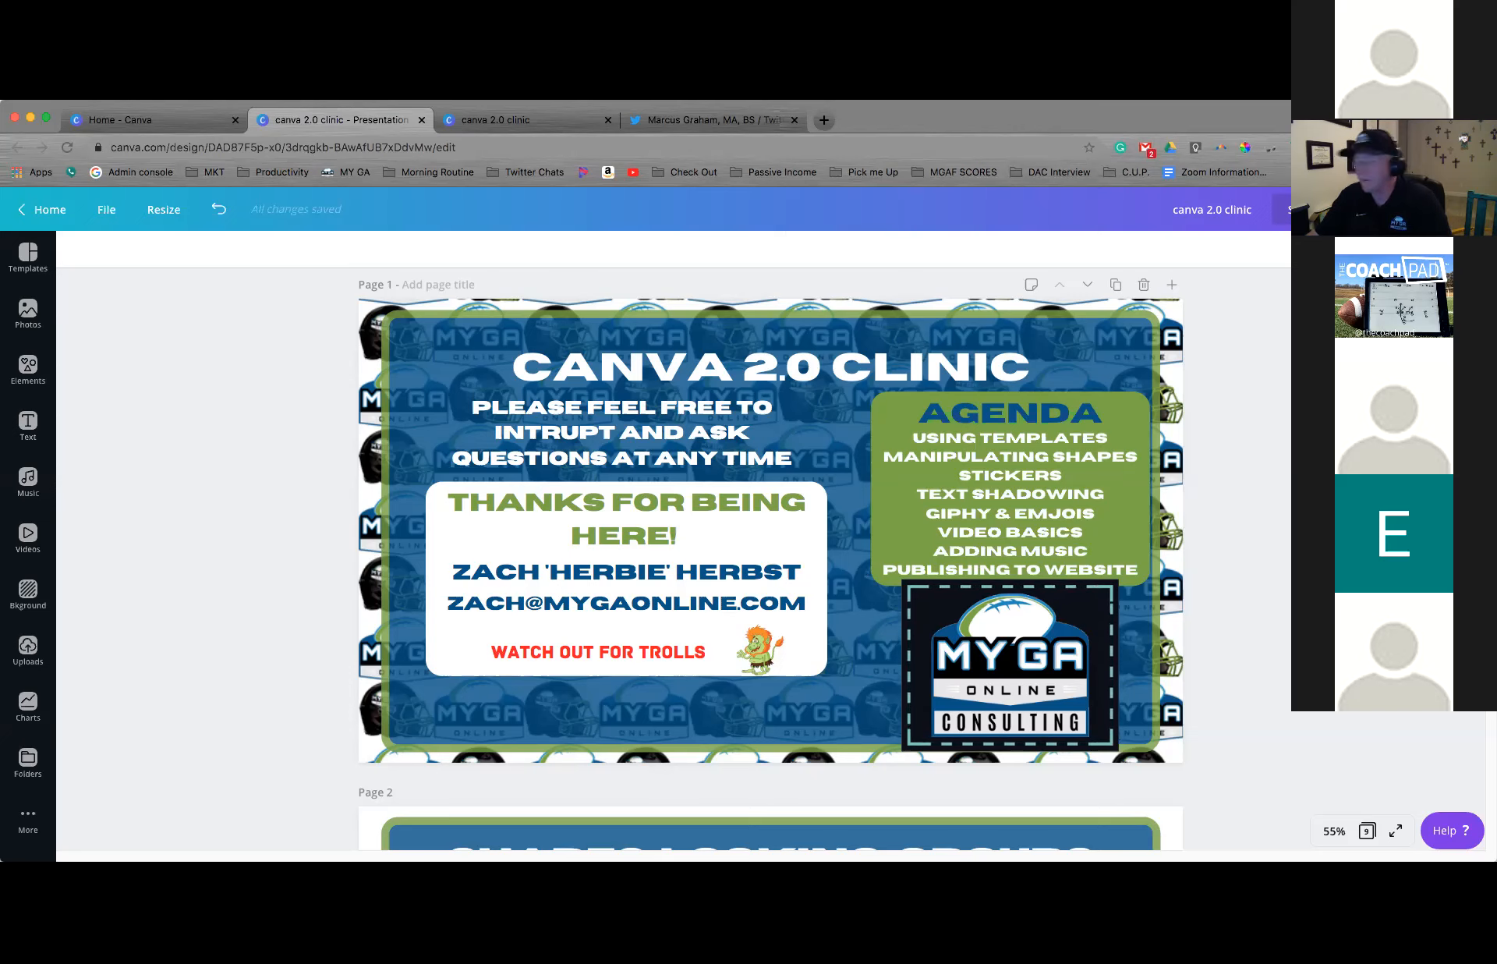
pyautogui.scroll(-6, 770, 558)
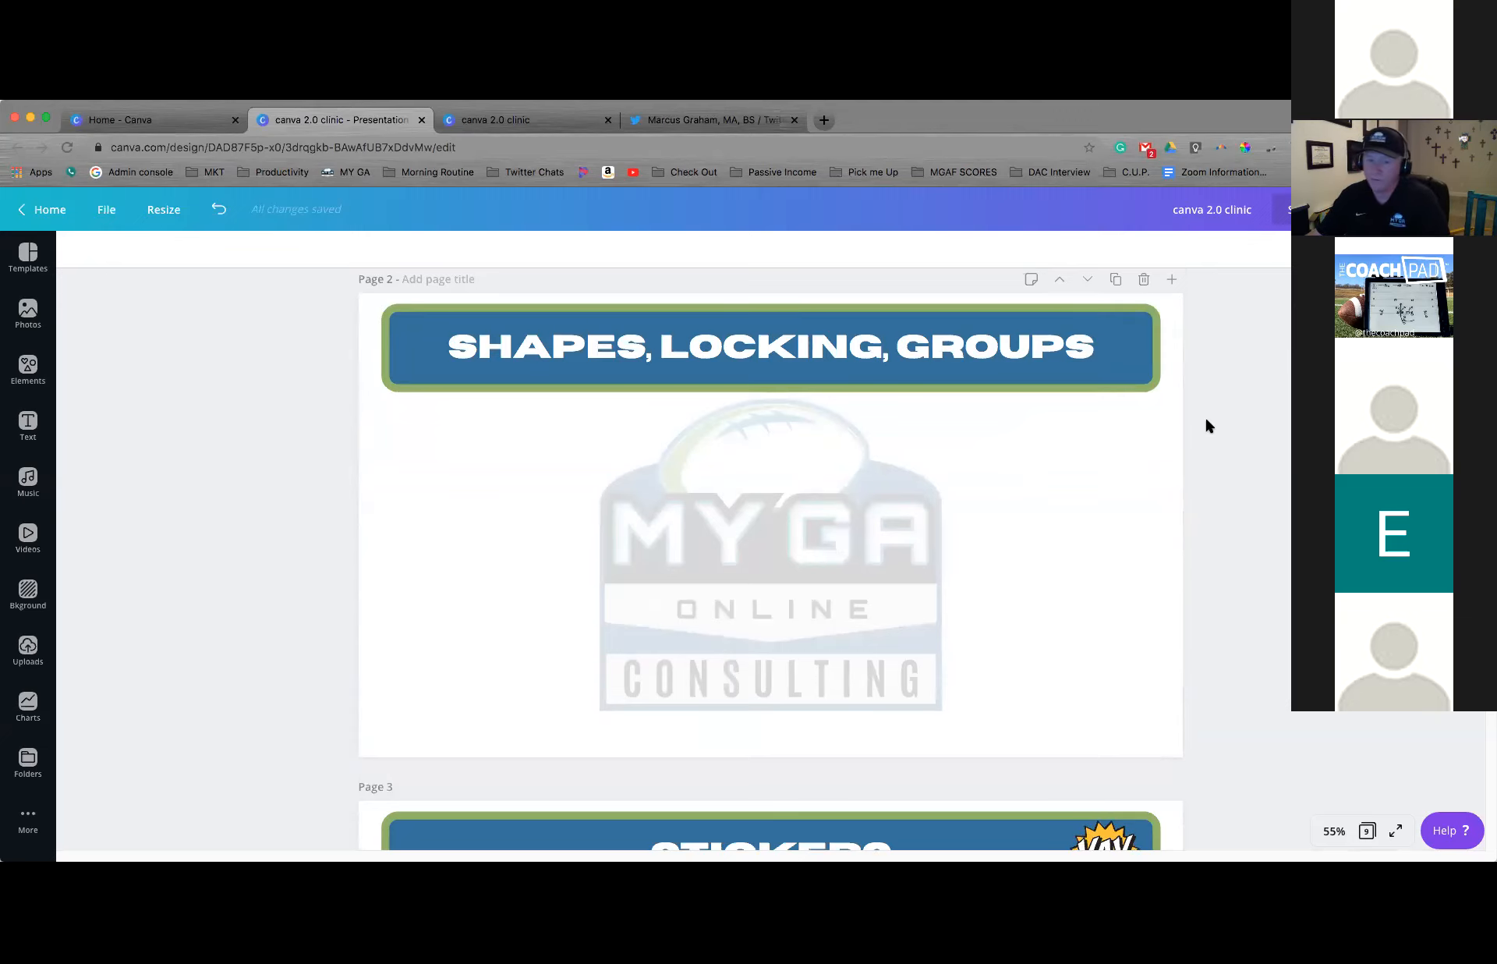
# Raise the opacity of the MYGA Online Consulting logo on page 2 to full strength
pyautogui.moveTo(815, 528)
pyautogui.mouseDown()
pyautogui.moveTo(802, 525)
pyautogui.moveTo(815, 527)
pyautogui.mouseUp()
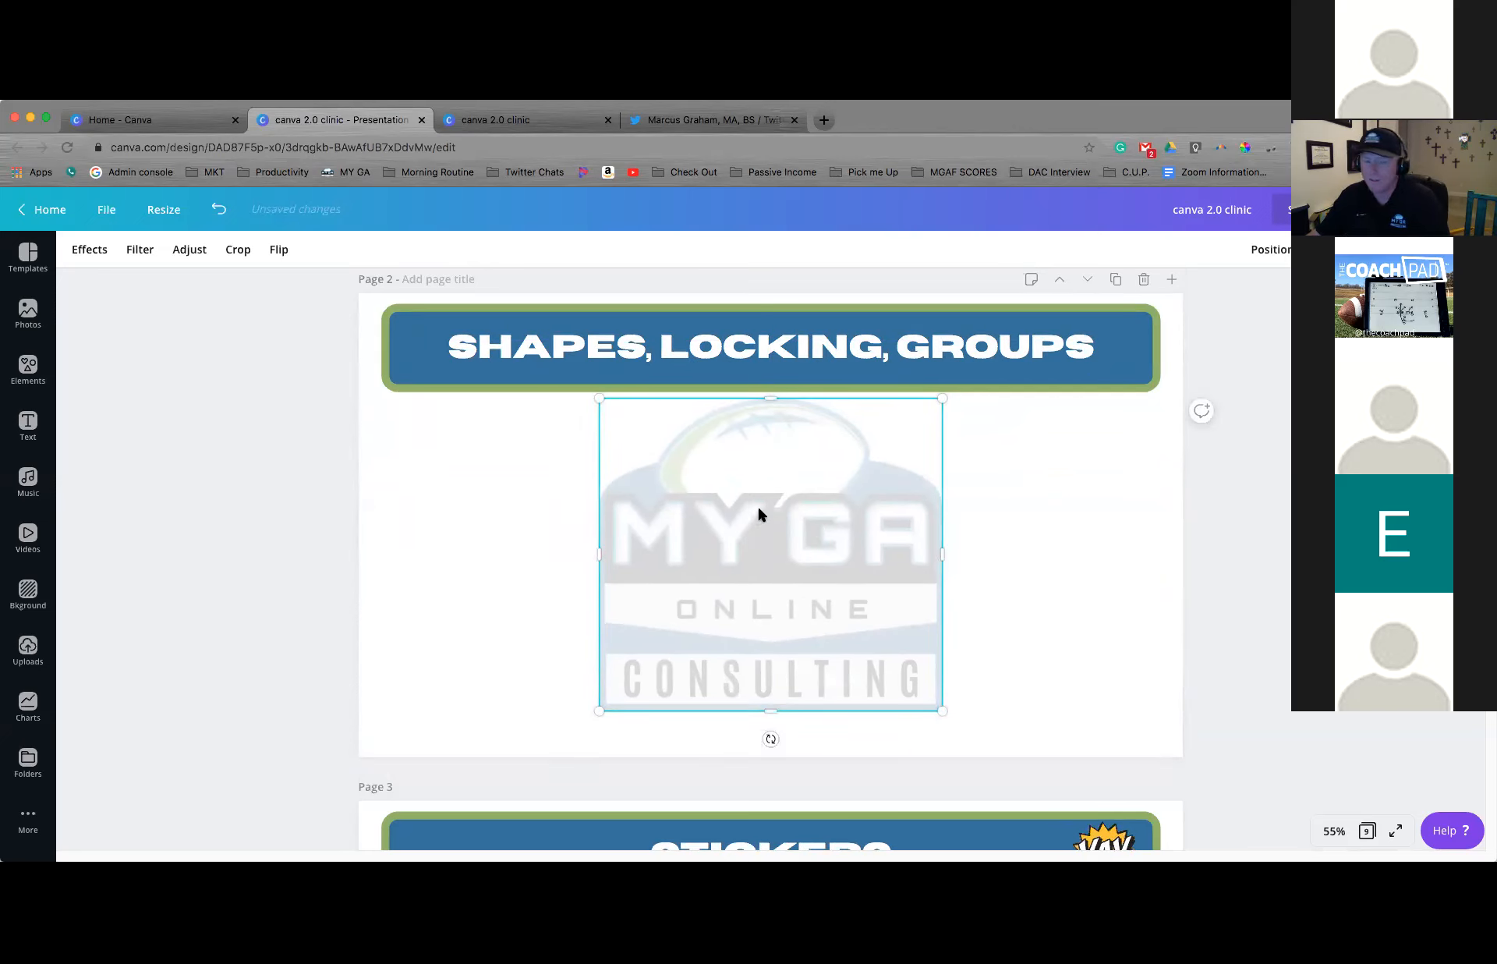
pyautogui.click(1329, 250)
pyautogui.moveTo(1240, 294); pyautogui.dragTo(1317, 291)
pyautogui.click(1092, 468)
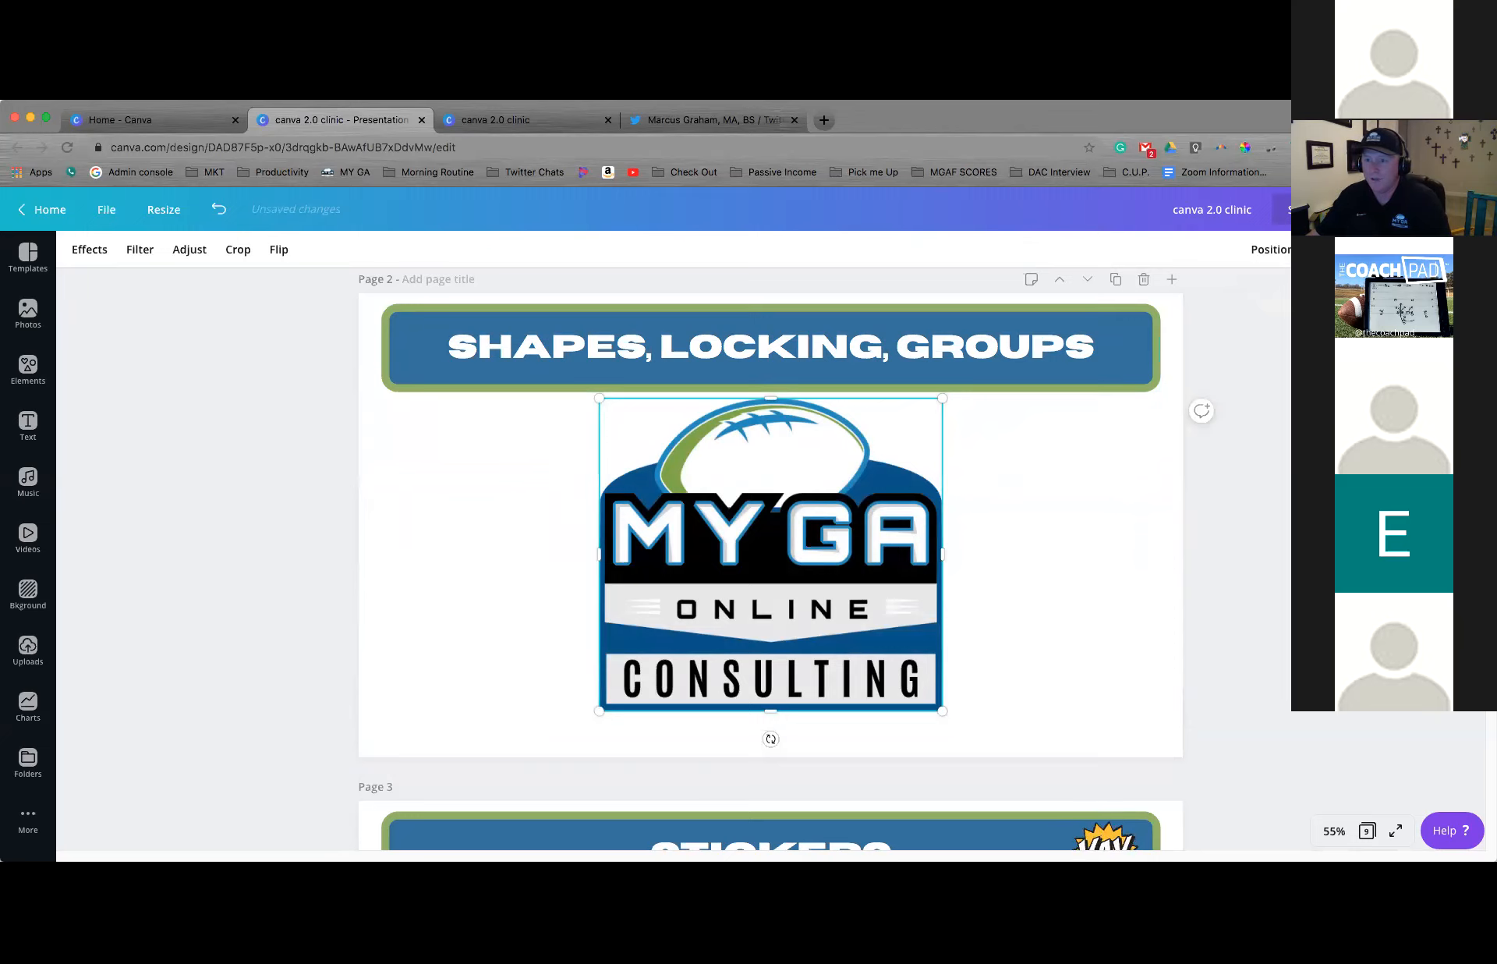
# Fade the page 2 logo to a pale watermark by lowering its transparency setting, and deselect it
pyautogui.click(1329, 250)
pyautogui.moveTo(1318, 290); pyautogui.dragTo(1222, 302)
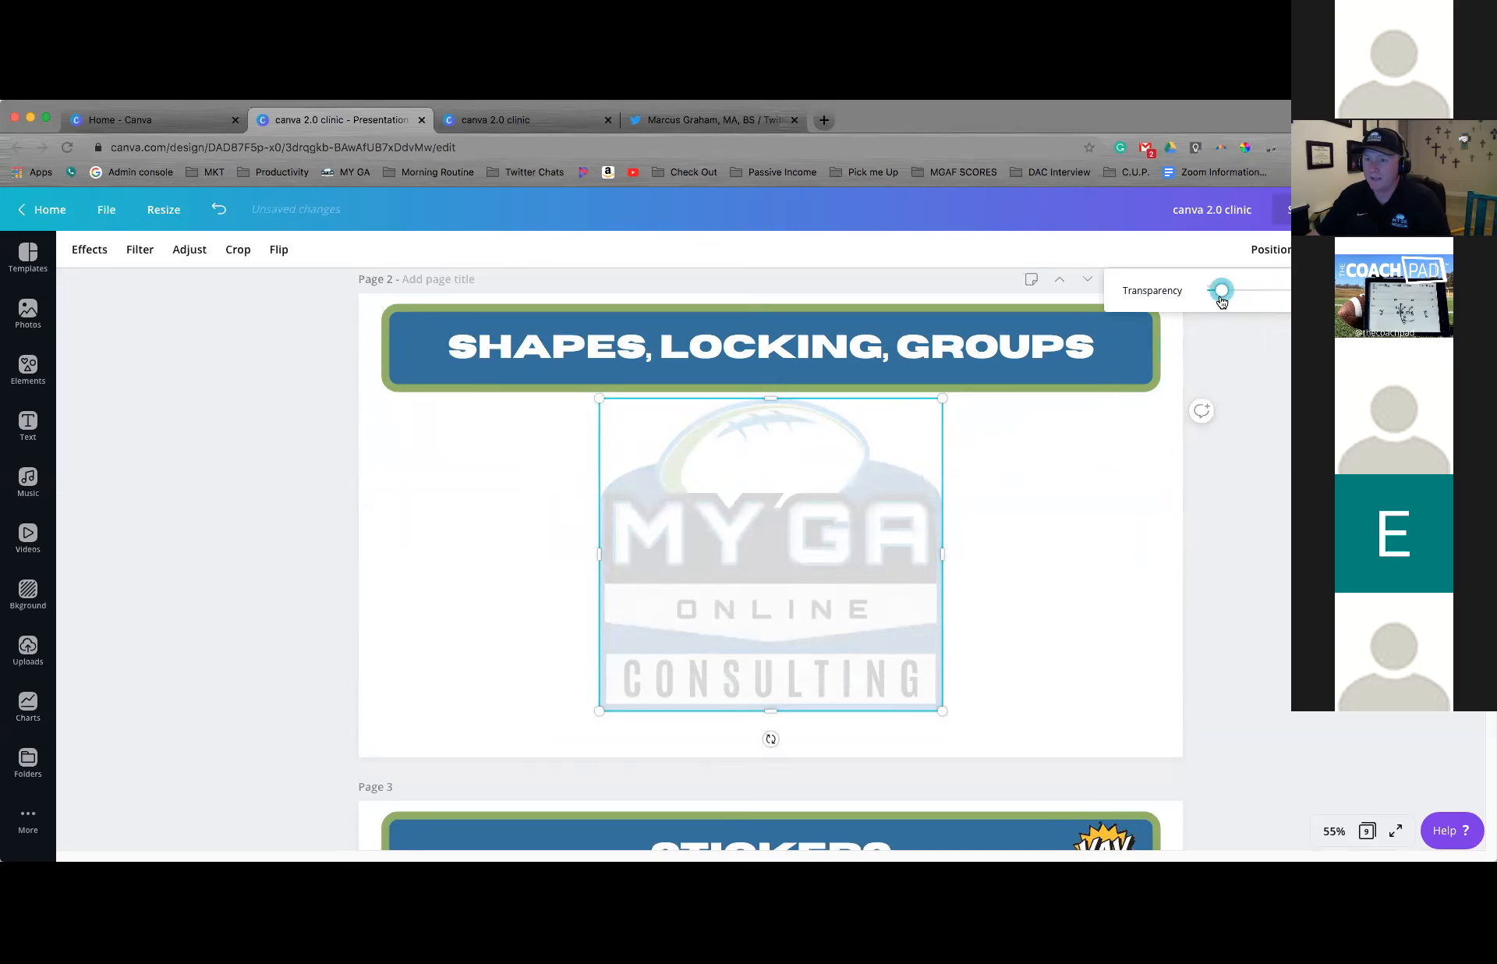
pyautogui.click(1130, 479)
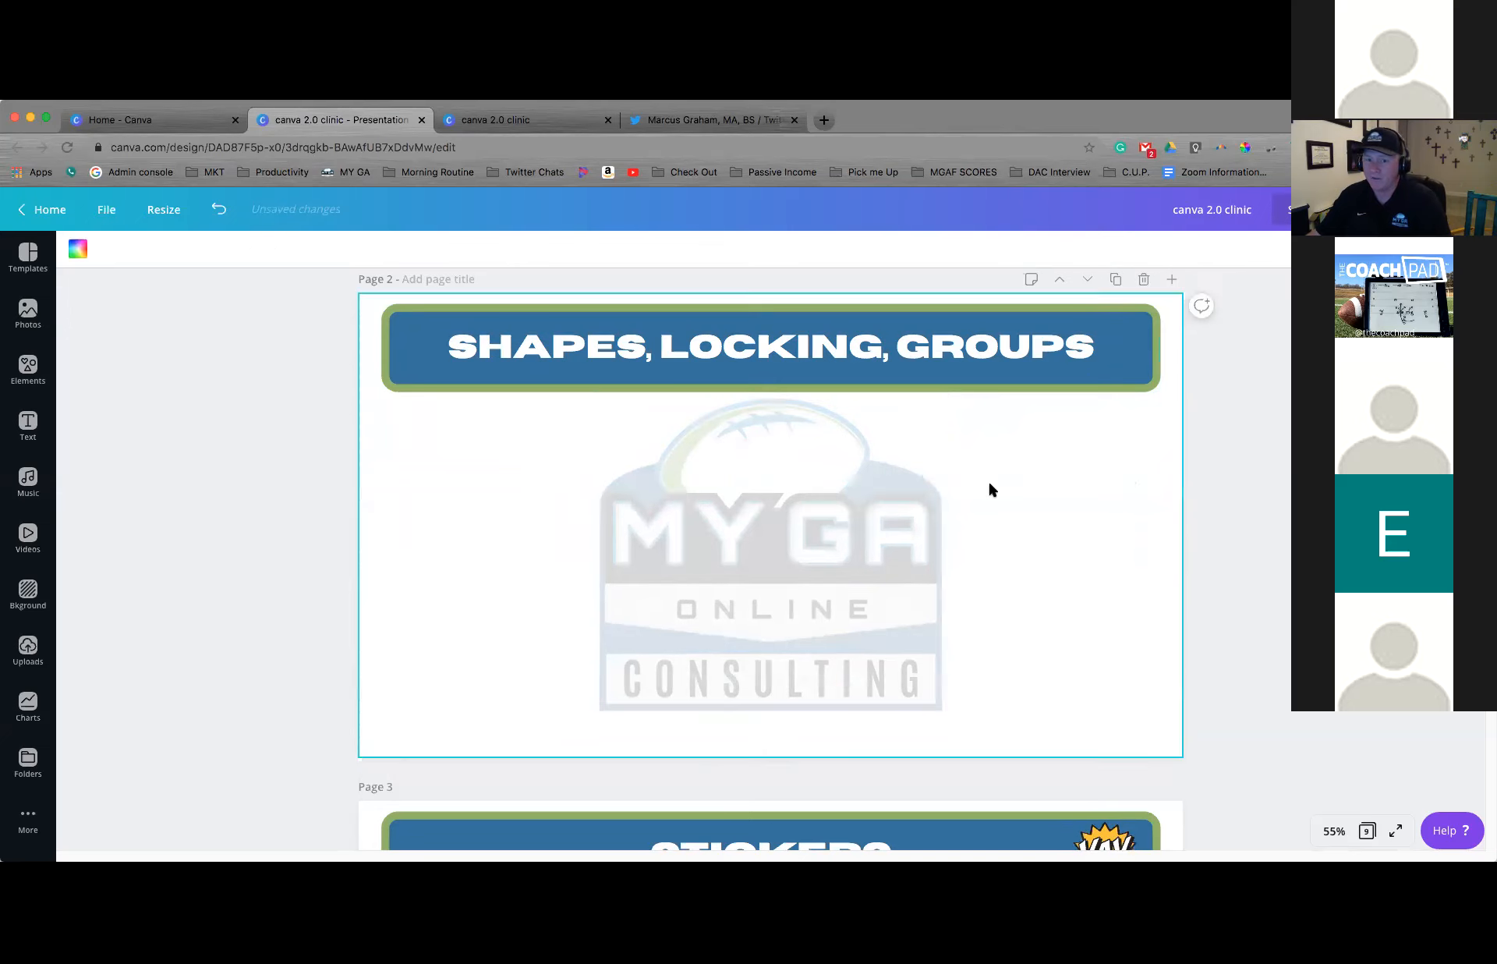
# Add the recently used rounded square to page 2 and move it to the page's left edge, beside the faded logo
pyautogui.click(31, 368)
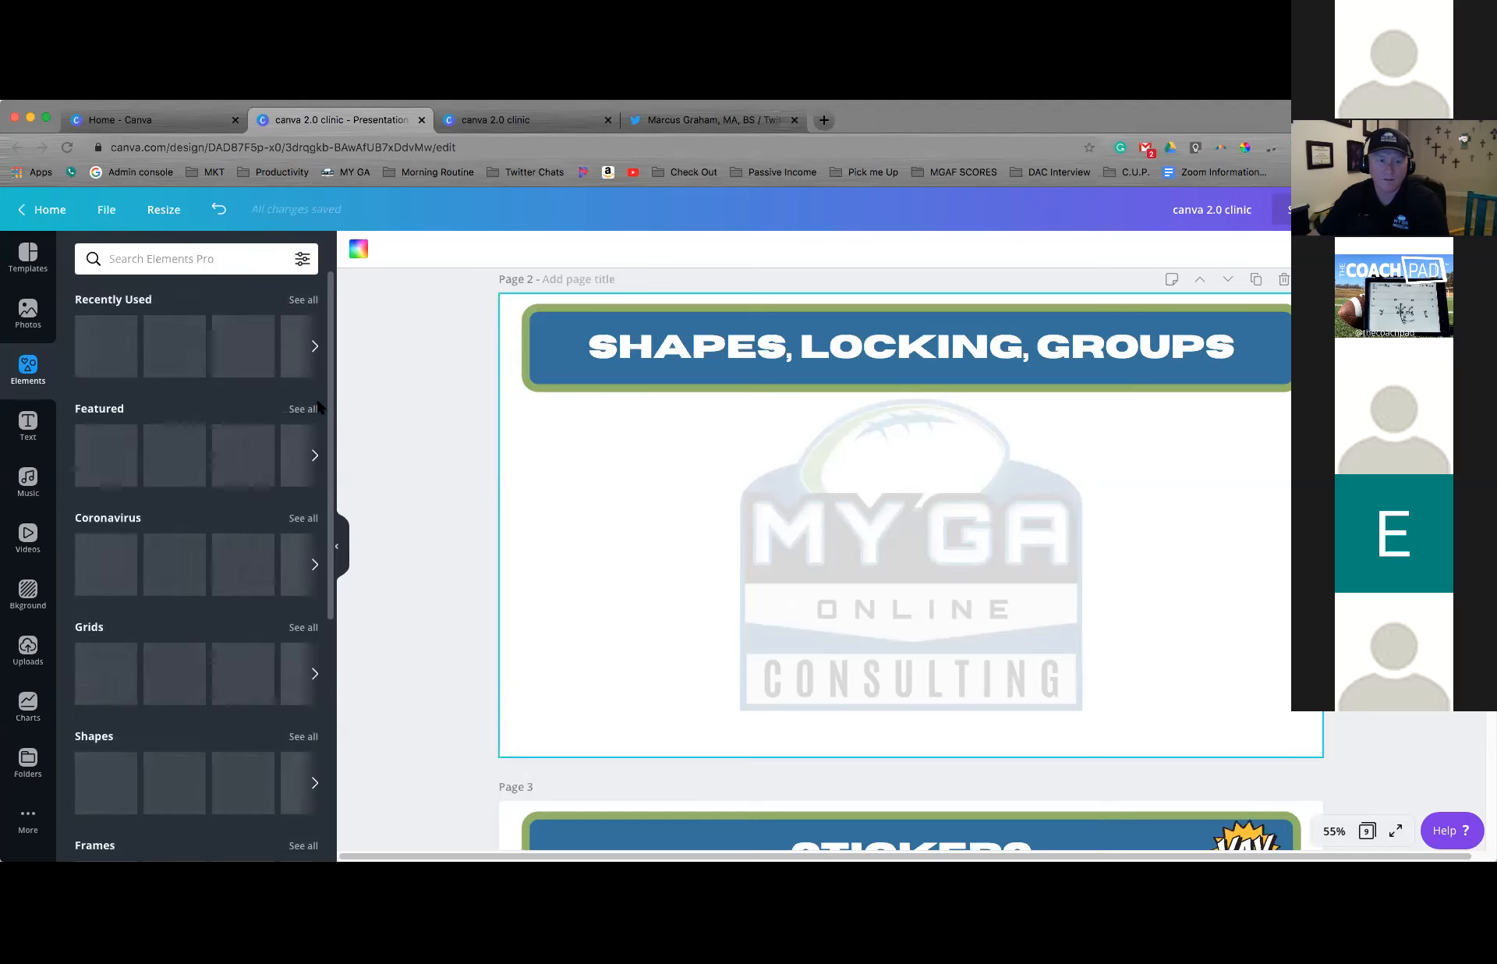
pyautogui.click(118, 360)
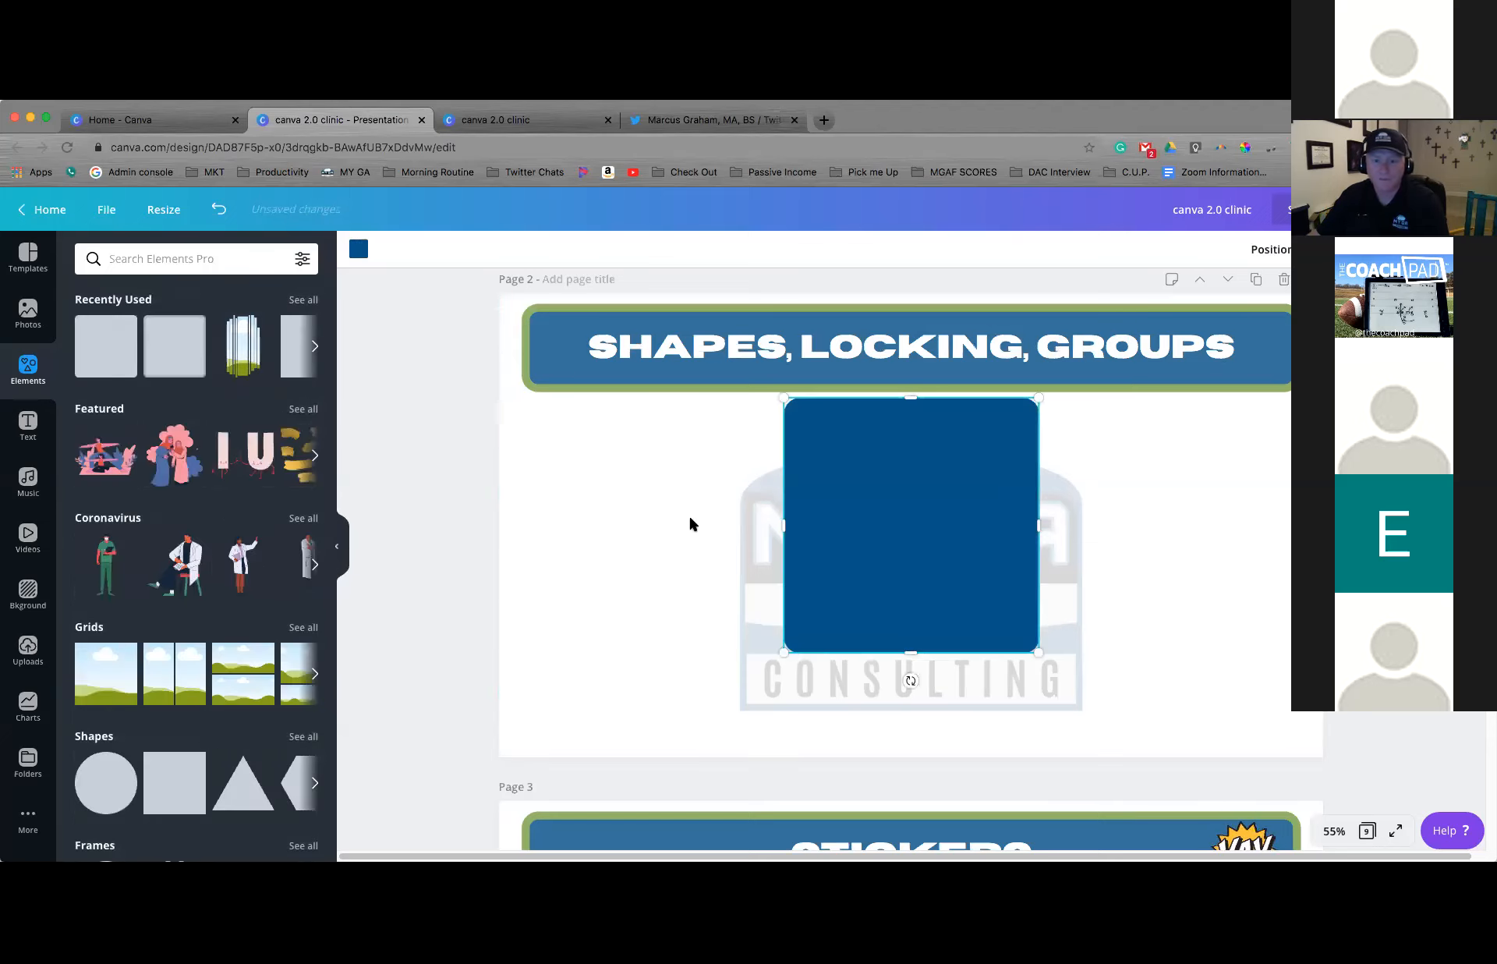
pyautogui.moveTo(774, 531); pyautogui.dragTo(714, 530)
pyautogui.moveTo(967, 639)
pyautogui.mouseDown()
pyautogui.moveTo(901, 613)
pyautogui.moveTo(1013, 632)
pyautogui.moveTo(939, 628)
pyautogui.moveTo(996, 601)
pyautogui.moveTo(966, 655)
pyautogui.moveTo(966, 638)
pyautogui.mouseUp()
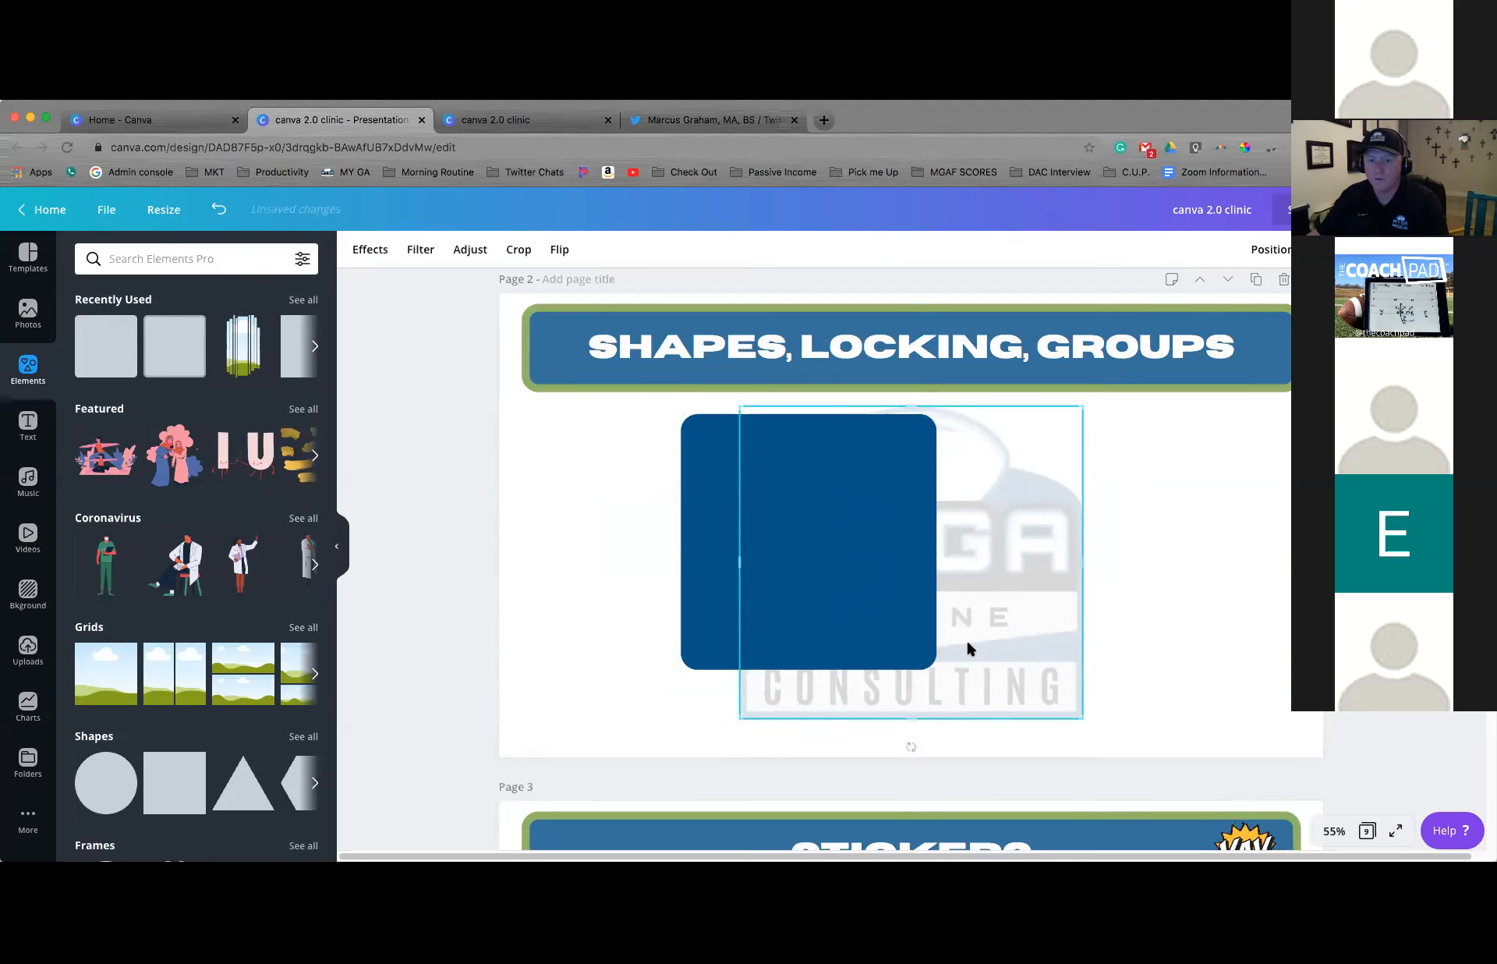
pyautogui.moveTo(816, 524); pyautogui.dragTo(633, 508)
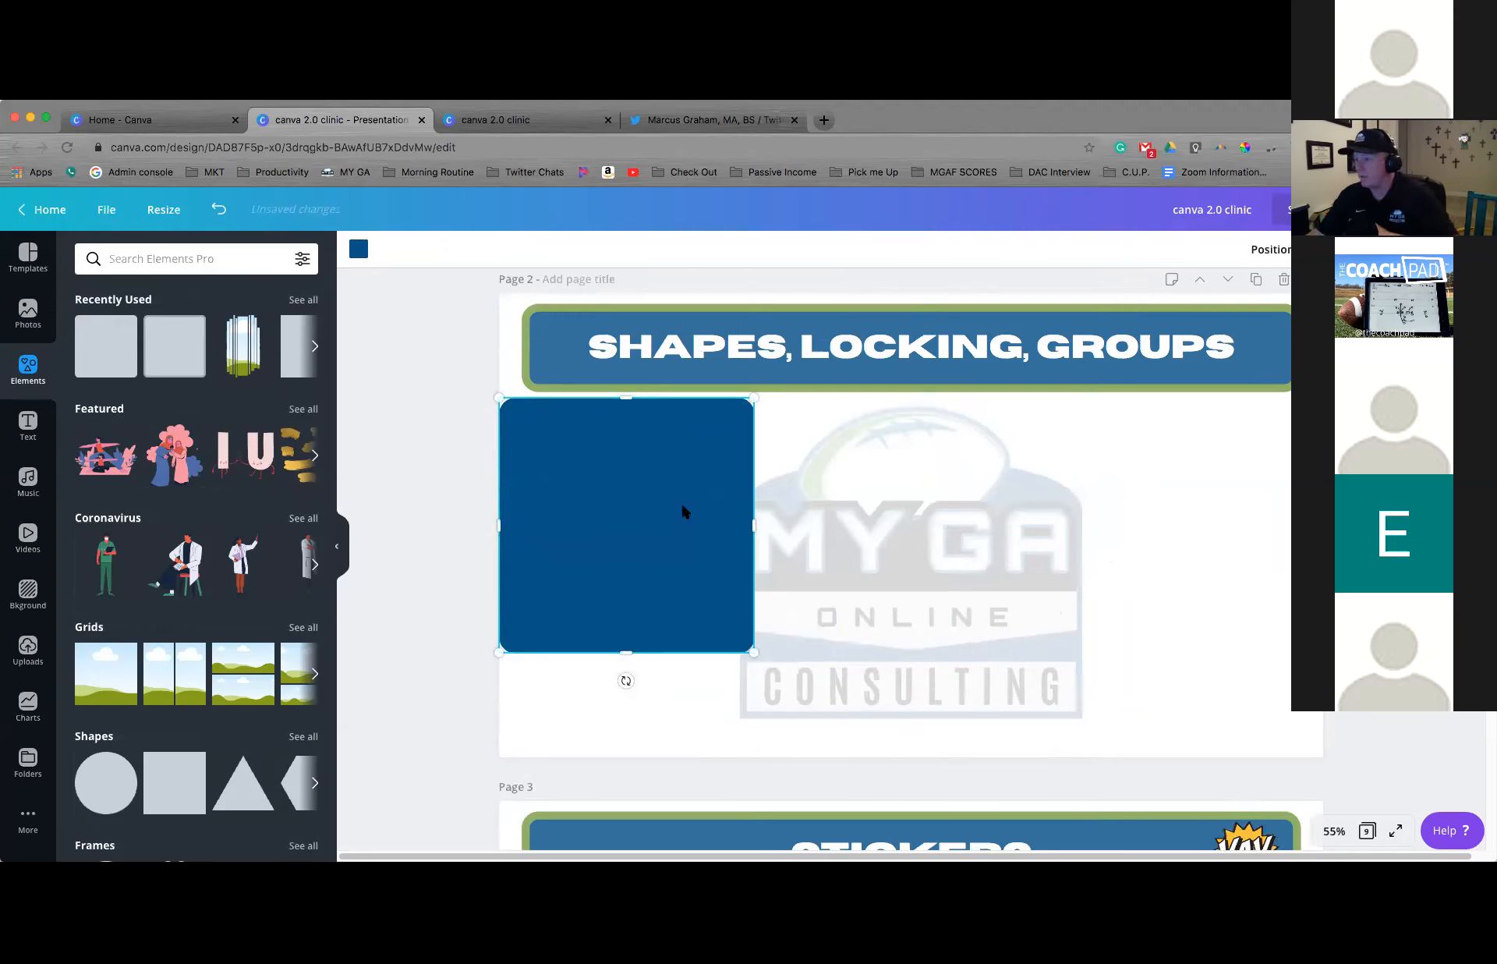
# Lock the faded logo in place and move the blue square over it, ending across the logo's left part
pyautogui.click(861, 511)
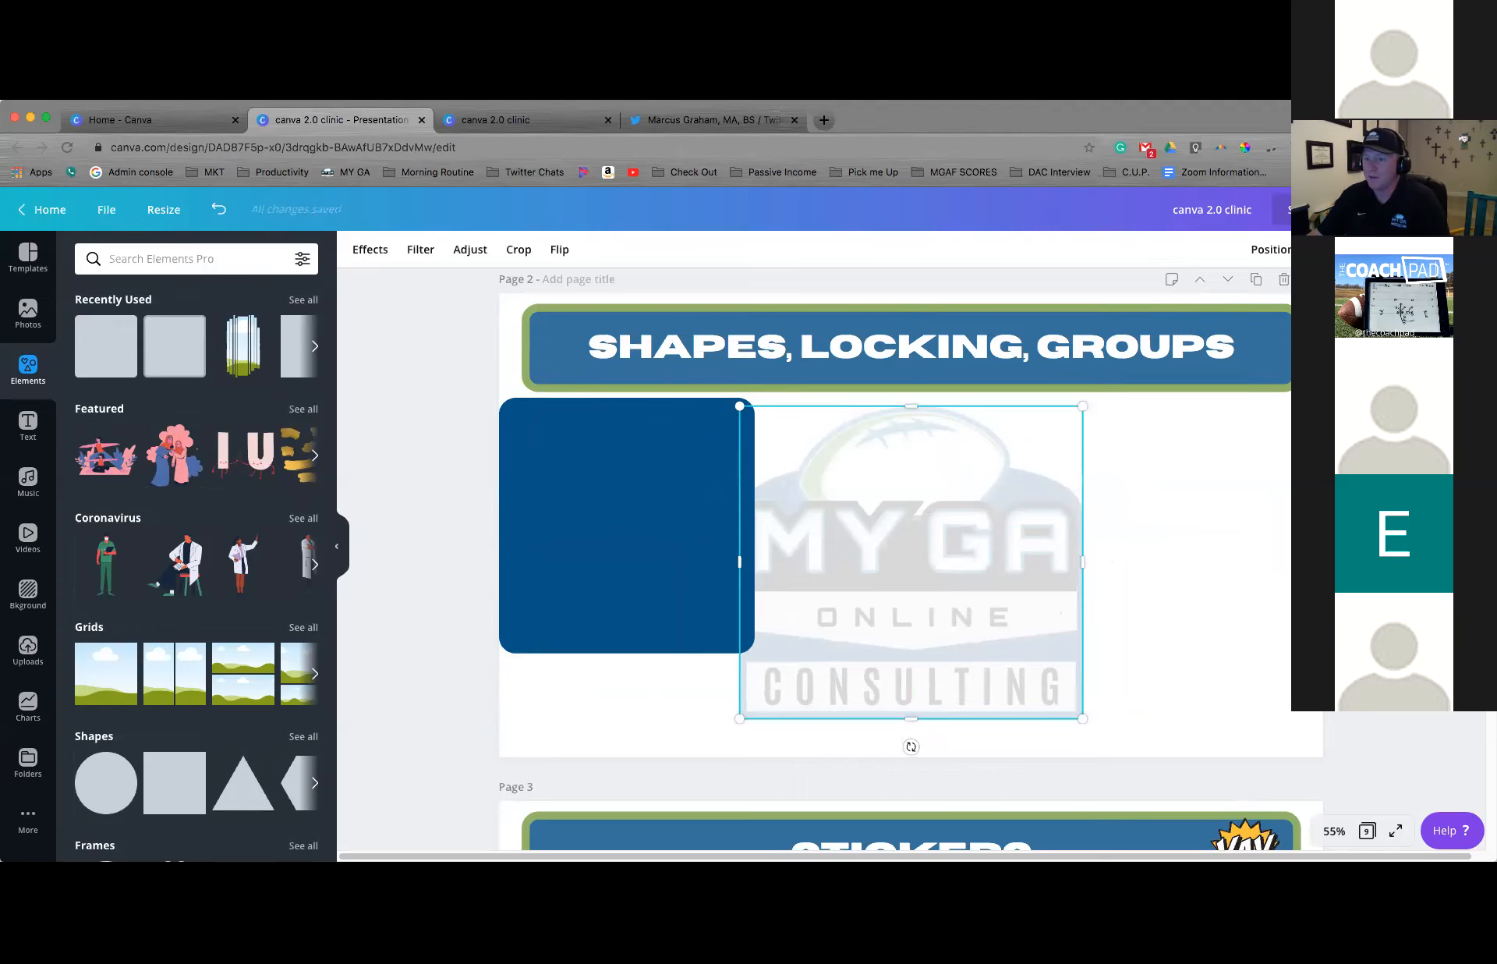
pyautogui.click(1399, 250)
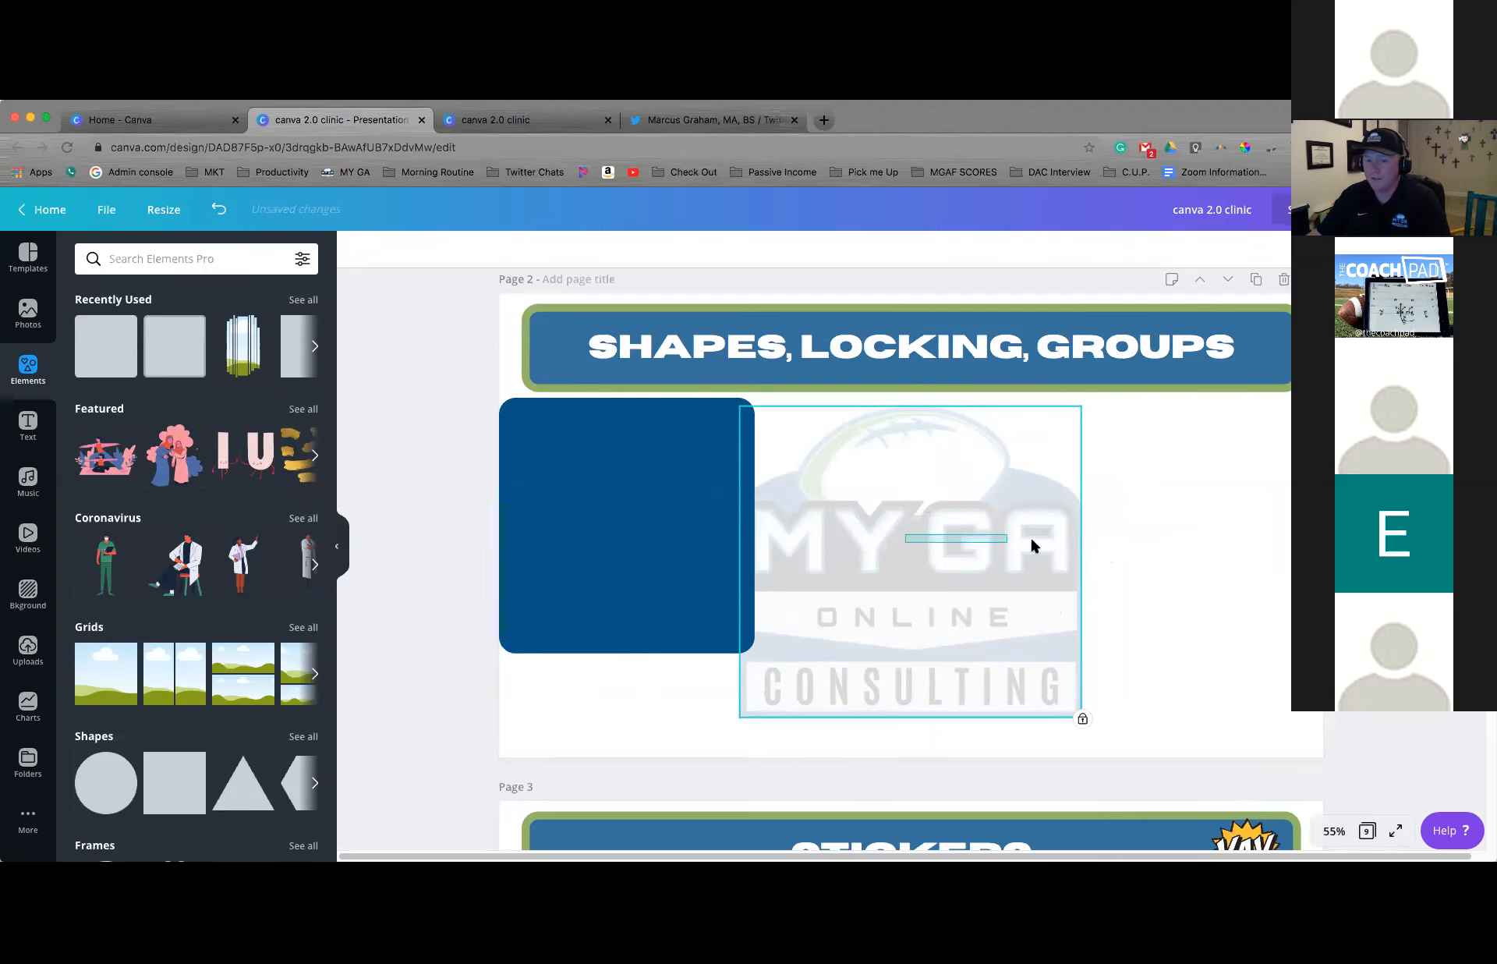
pyautogui.click(603, 531)
pyautogui.moveTo(603, 531); pyautogui.dragTo(909, 600)
pyautogui.click(613, 571)
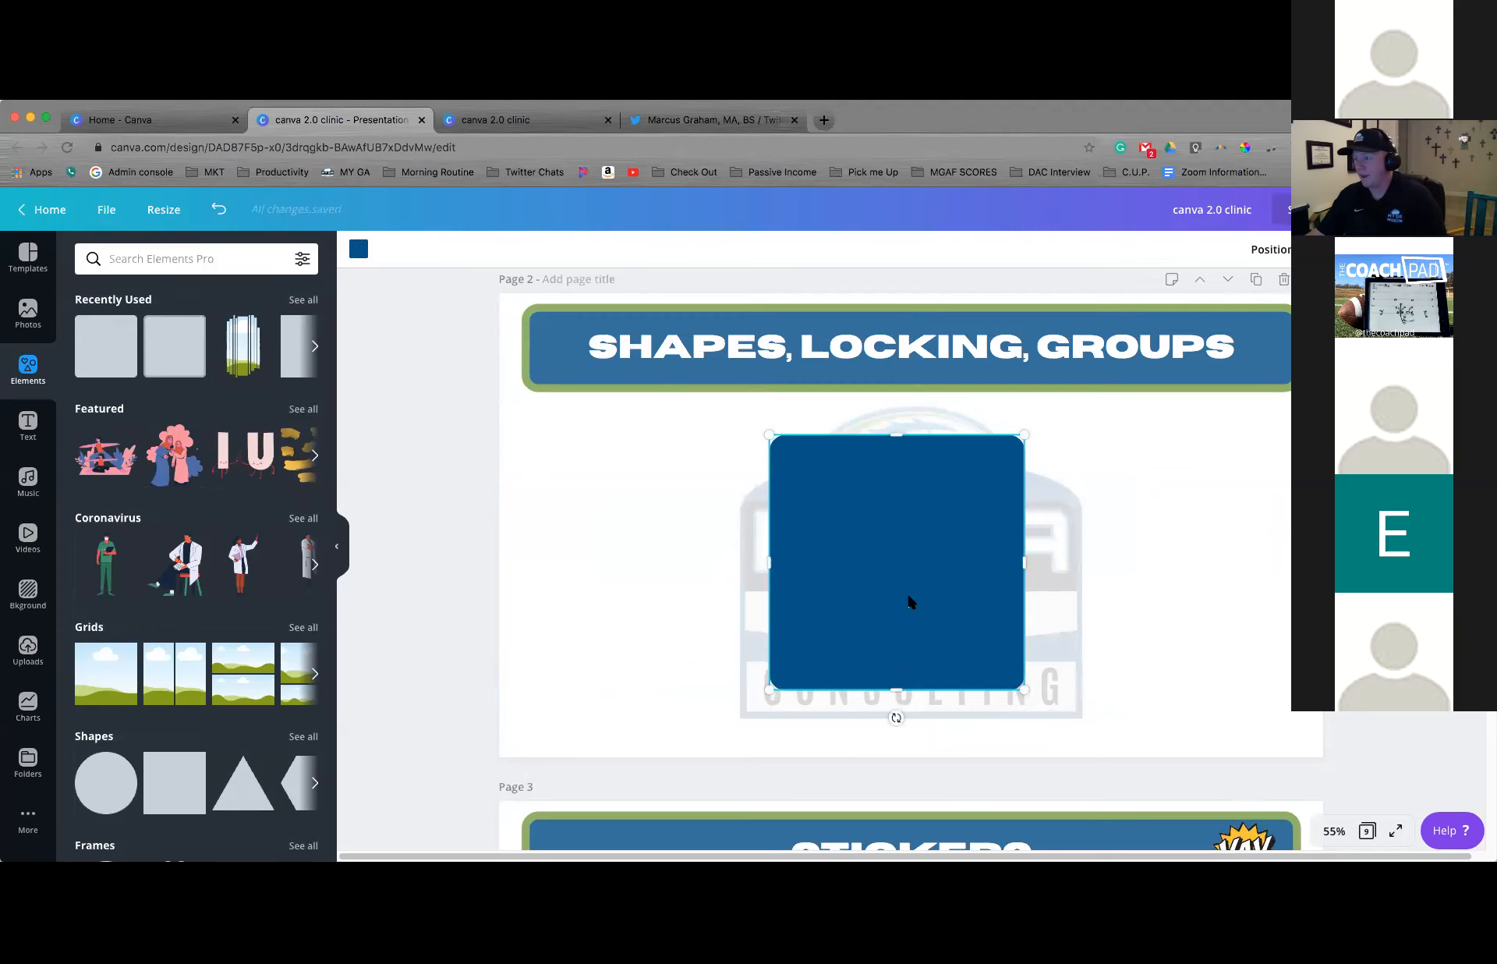
pyautogui.moveTo(902, 598); pyautogui.dragTo(761, 567)
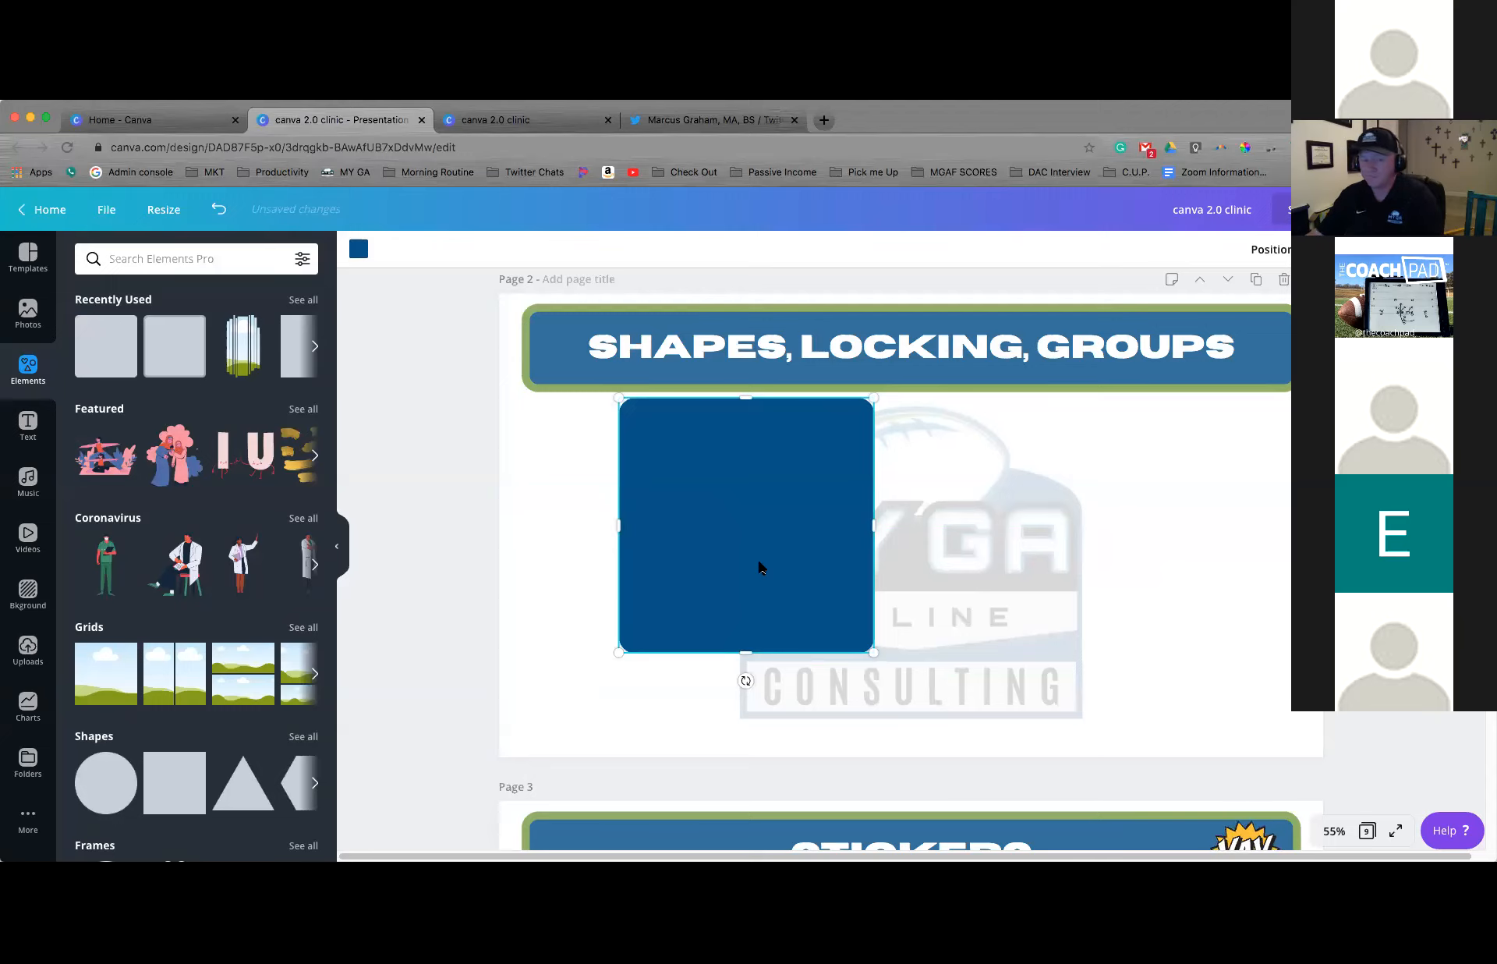
pyautogui.moveTo(761, 567); pyautogui.dragTo(786, 567)
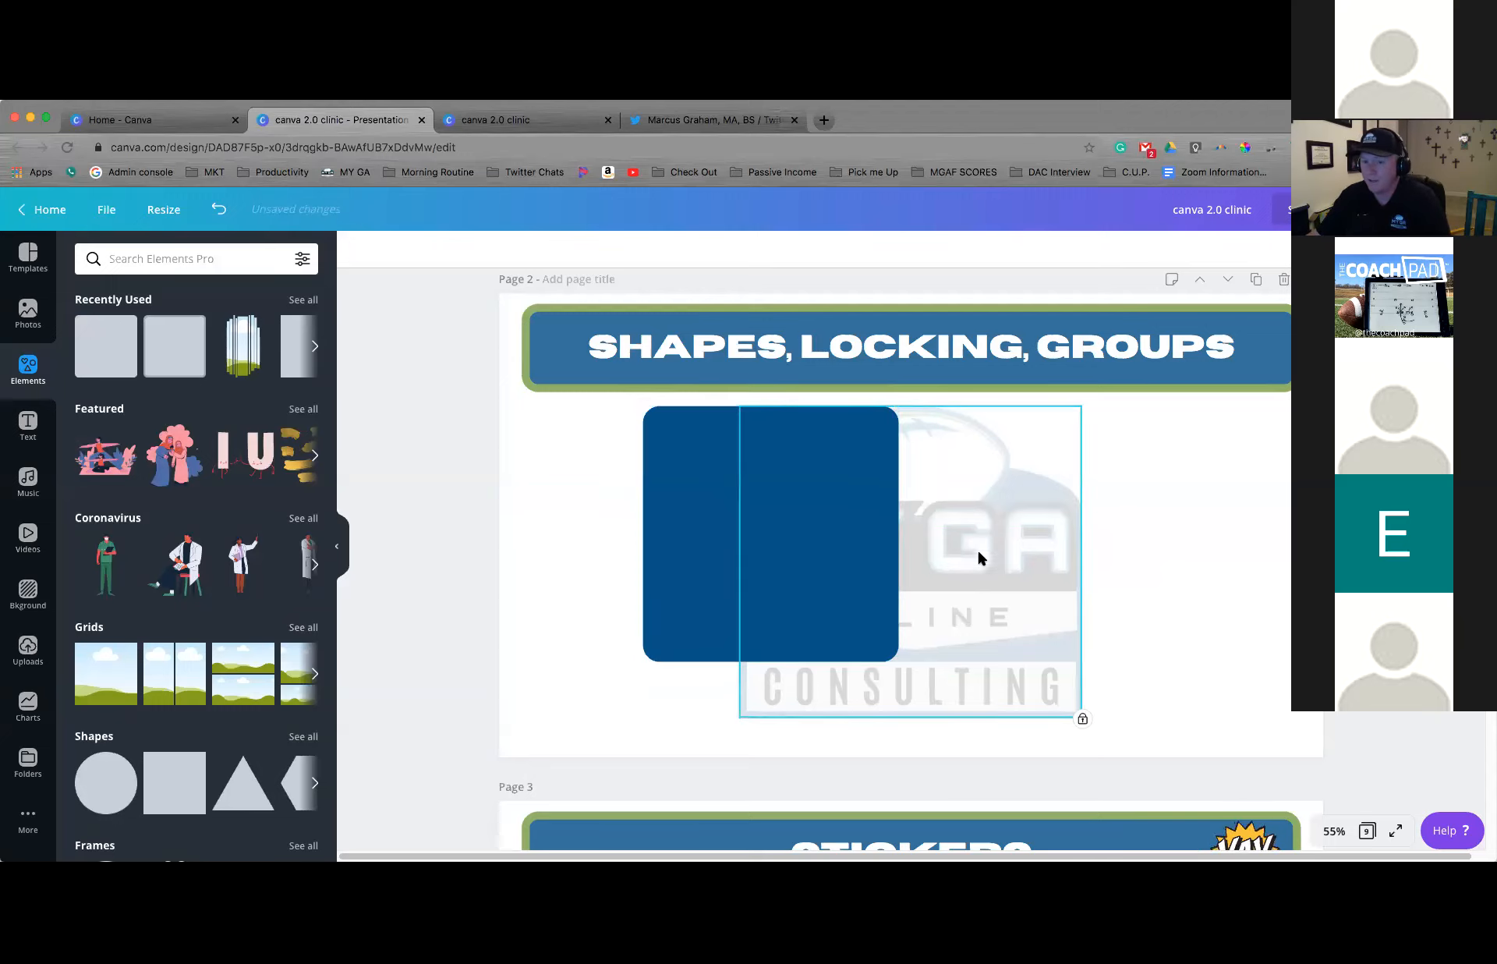
# Unlock the faded logo and shift it slightly to the left
pyautogui.click(1471, 249)
pyautogui.click(1284, 435)
pyautogui.moveTo(1041, 525)
pyautogui.mouseDown()
pyautogui.moveTo(1234, 524)
pyautogui.moveTo(1023, 529)
pyautogui.mouseUp()
pyautogui.click(655, 503)
pyautogui.click(609, 511)
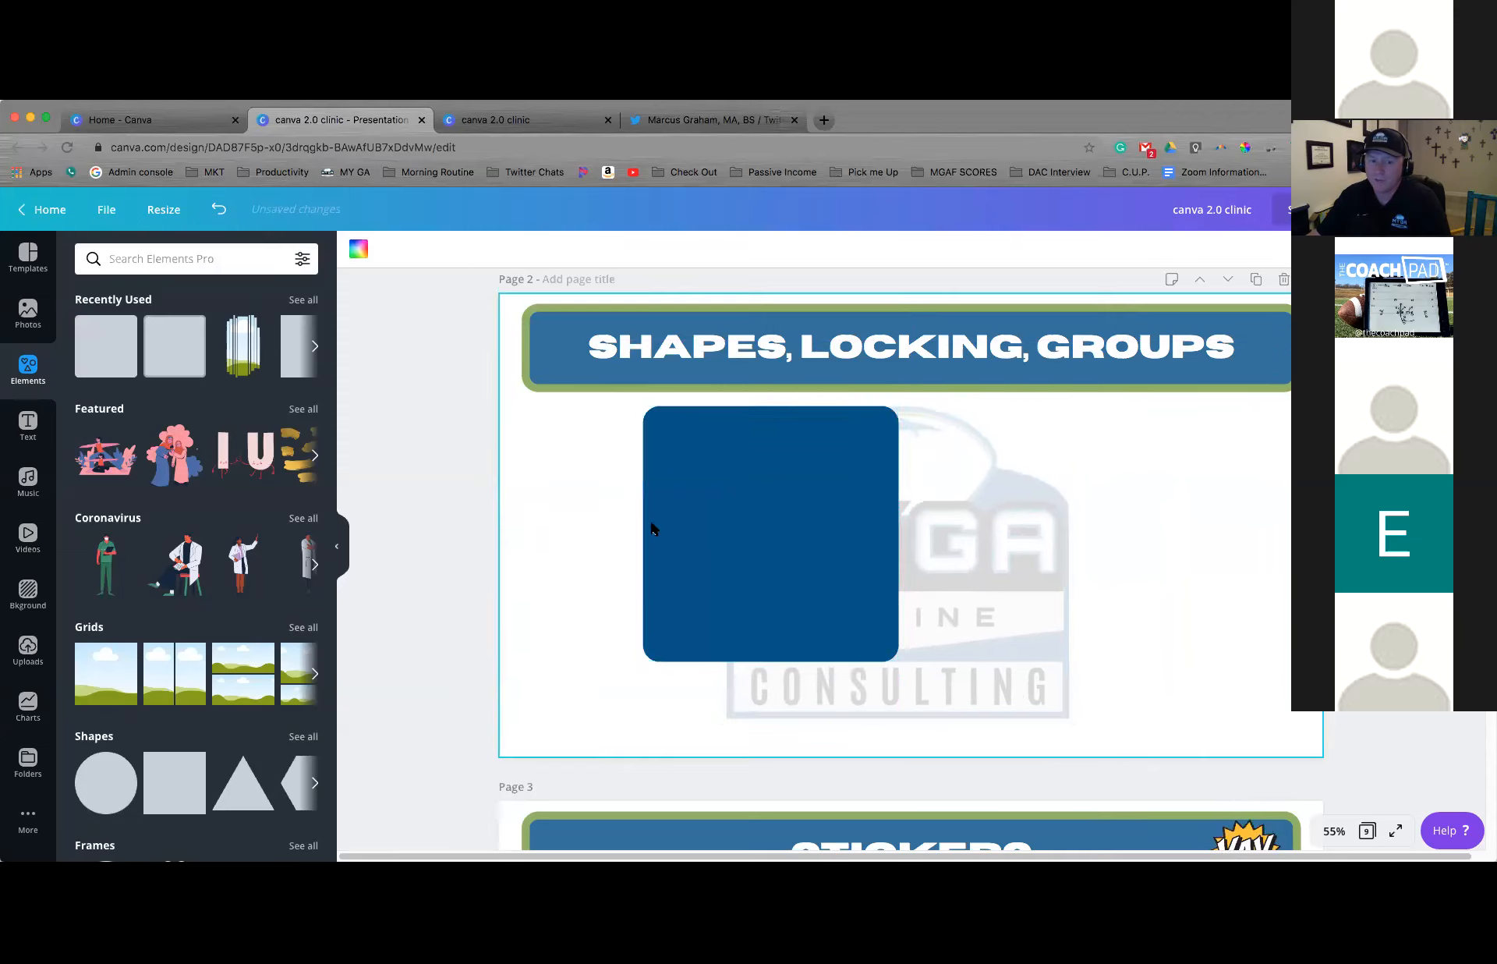
# Show the full collection of shapes and move the blue square further left on the page
pyautogui.click(304, 736)
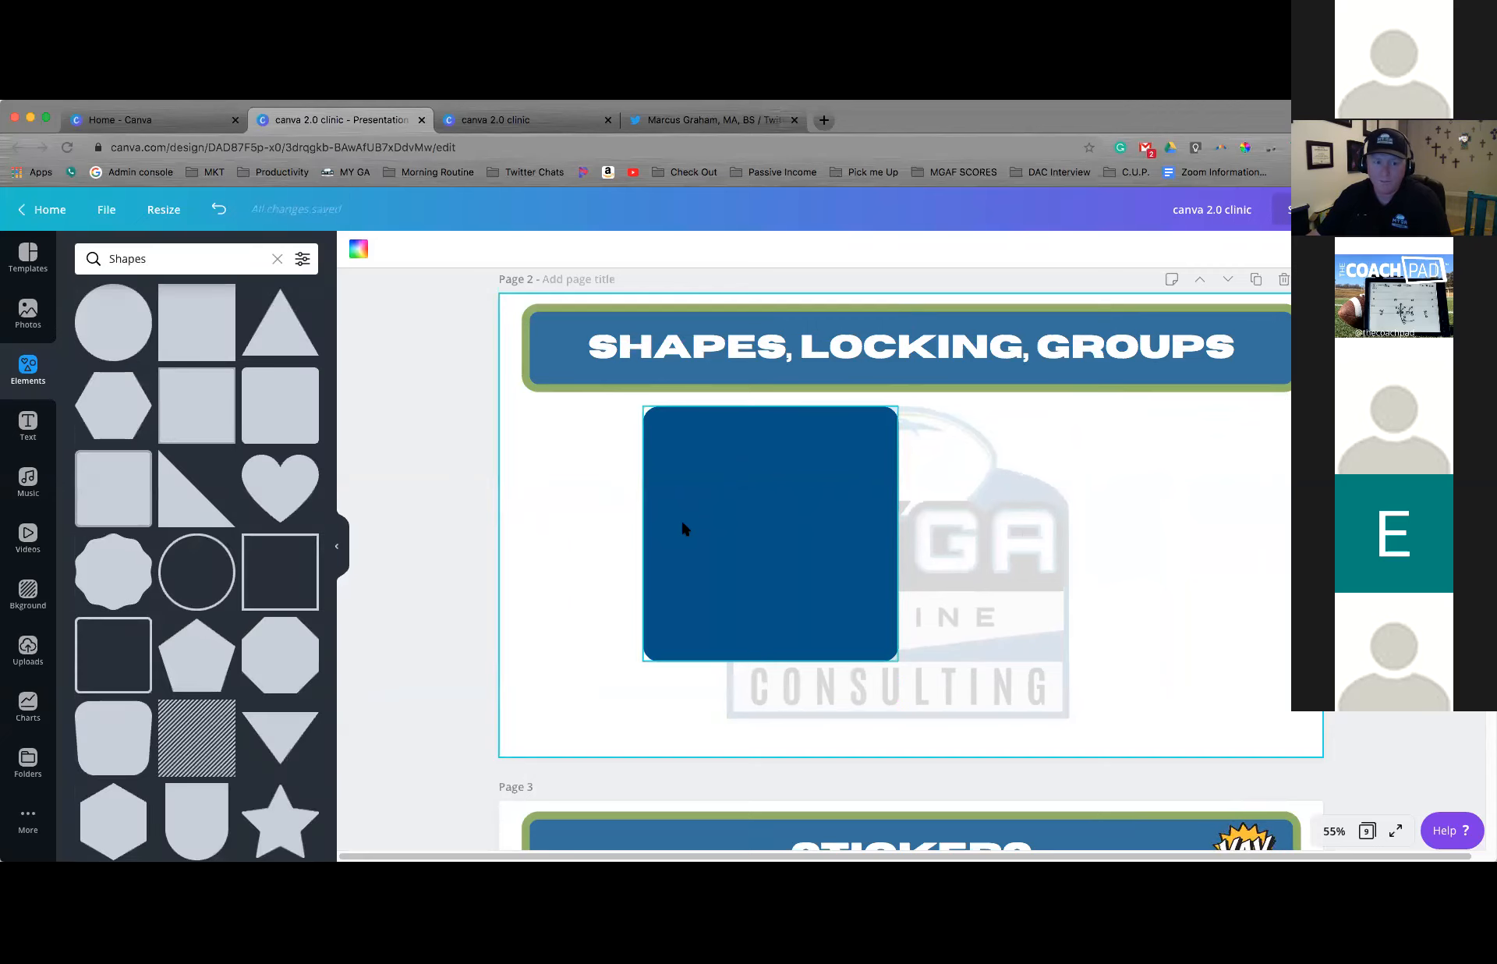
pyautogui.moveTo(681, 524); pyautogui.dragTo(654, 551)
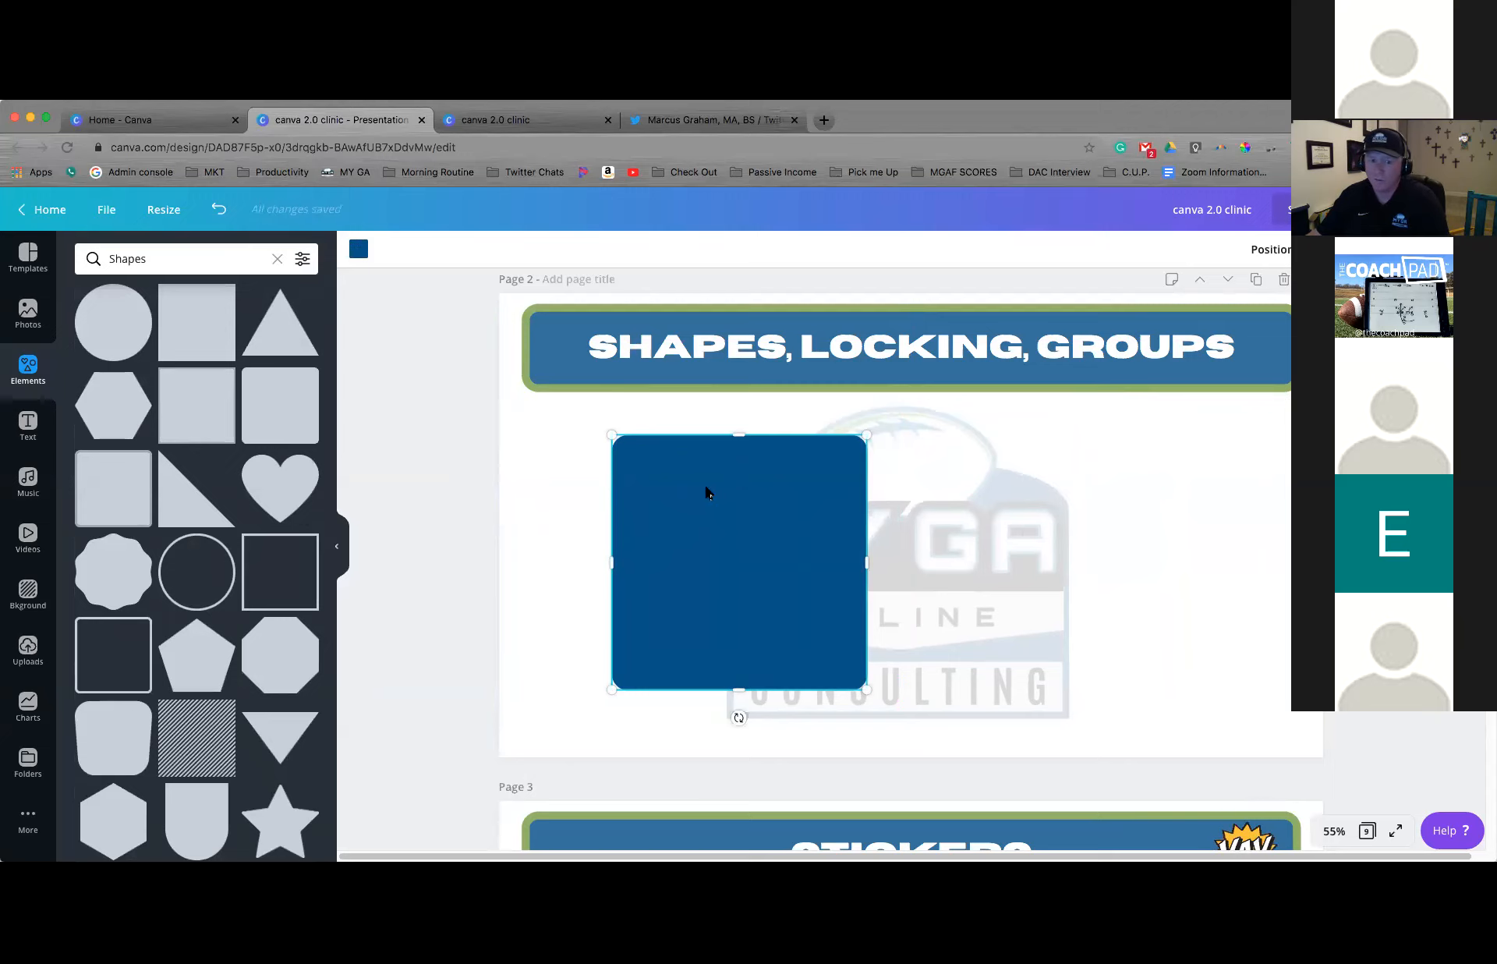
pyautogui.moveTo(675, 485); pyautogui.dragTo(627, 471)
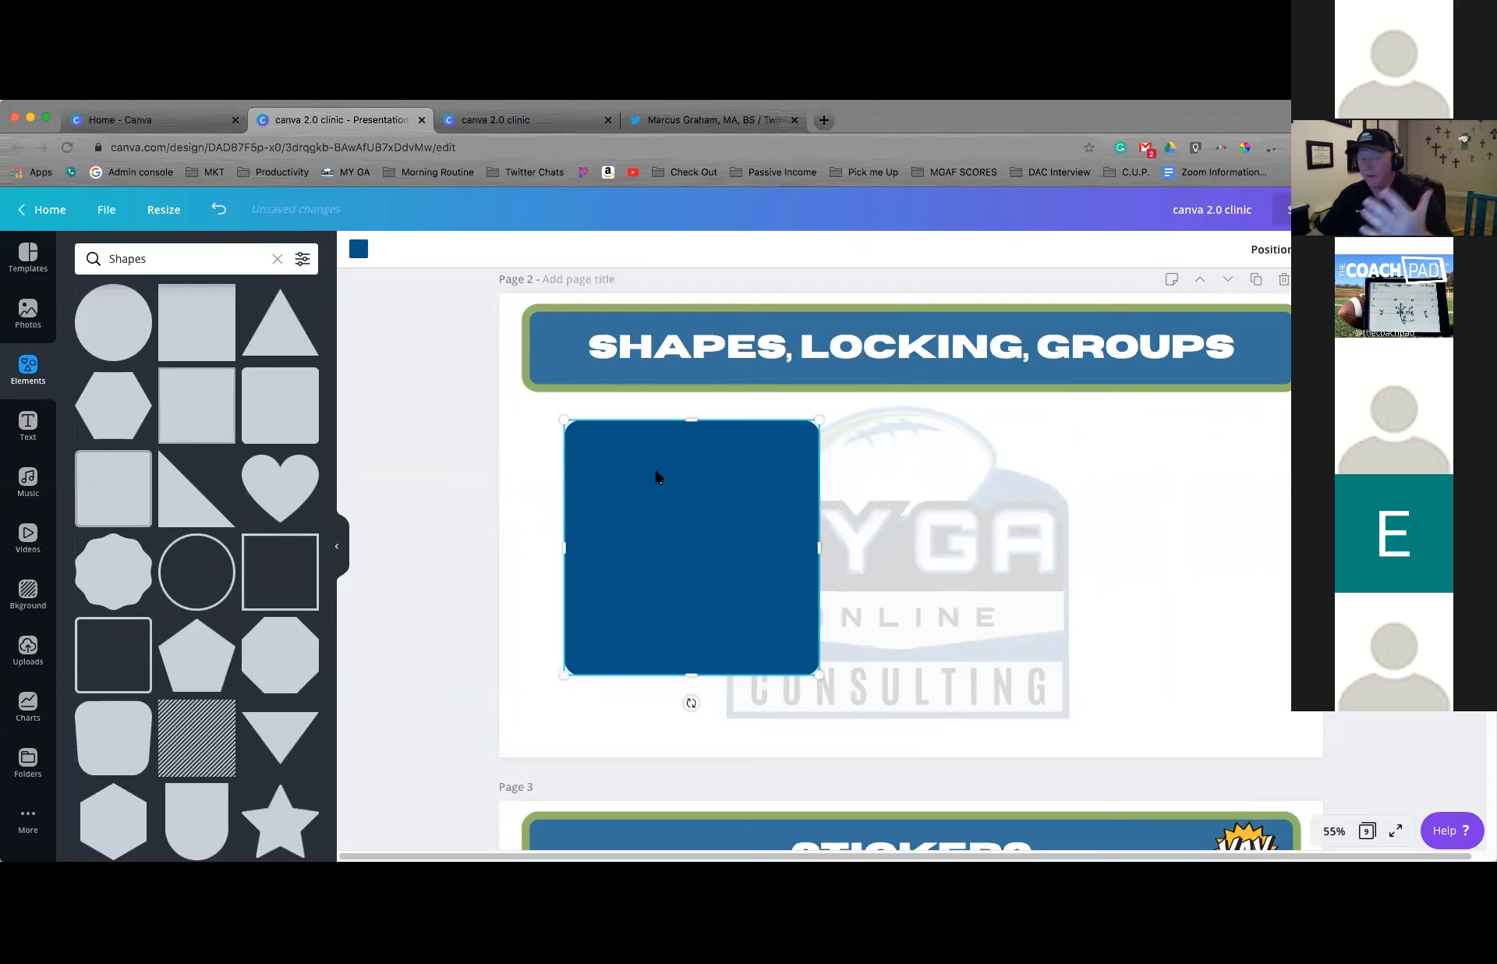
# Add a scalloped badge shape, colour it white, and centre it over the blue square
pyautogui.click(115, 565)
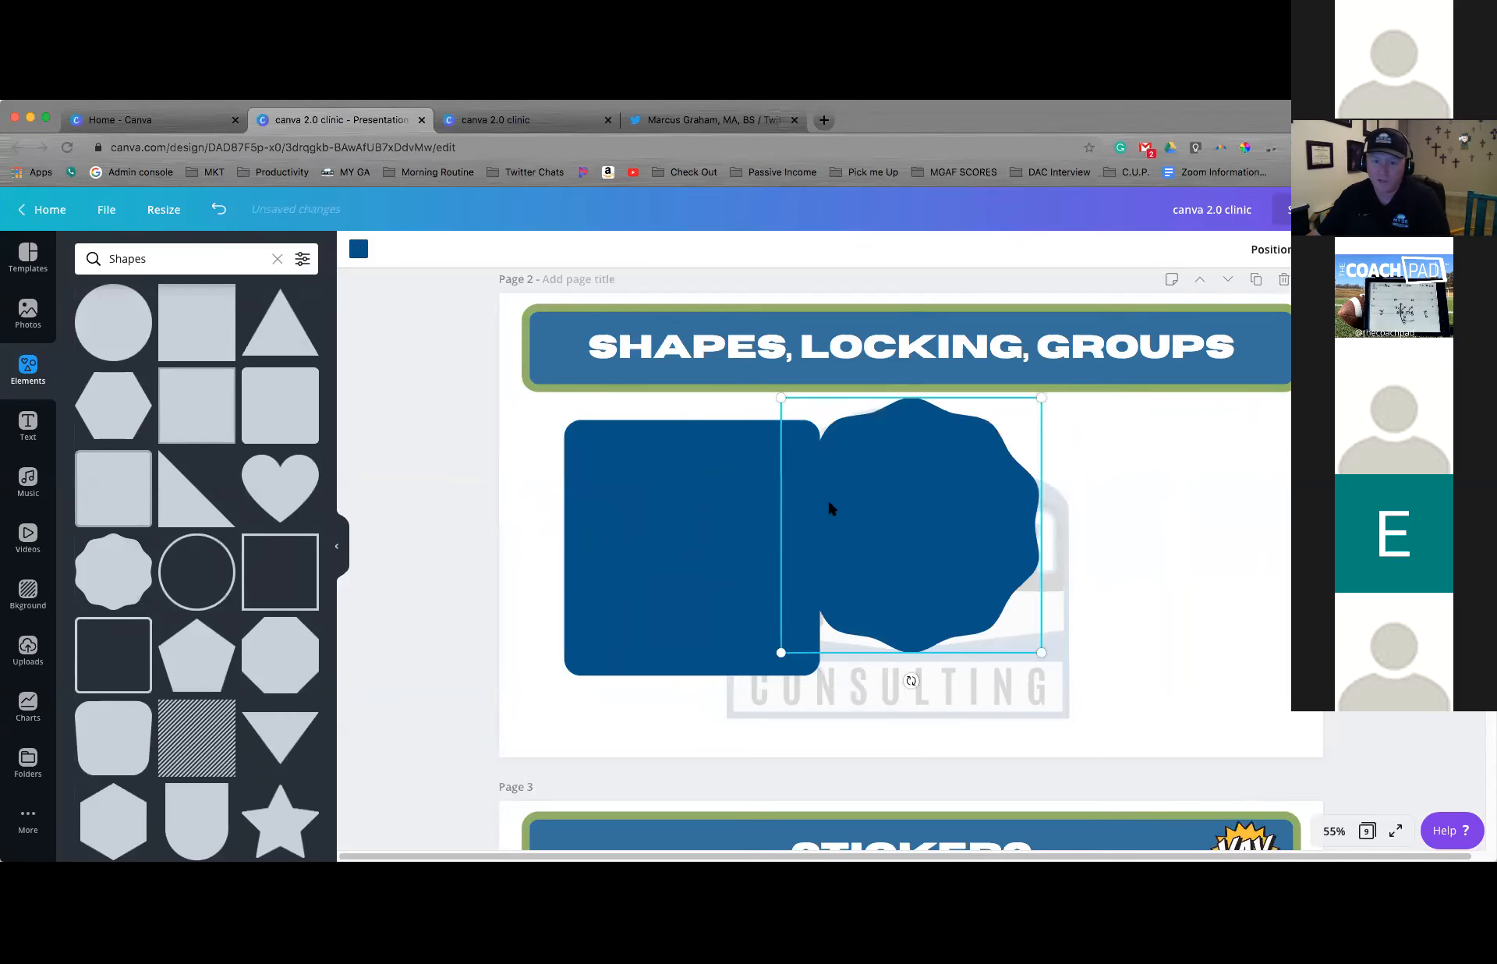
pyautogui.click(358, 251)
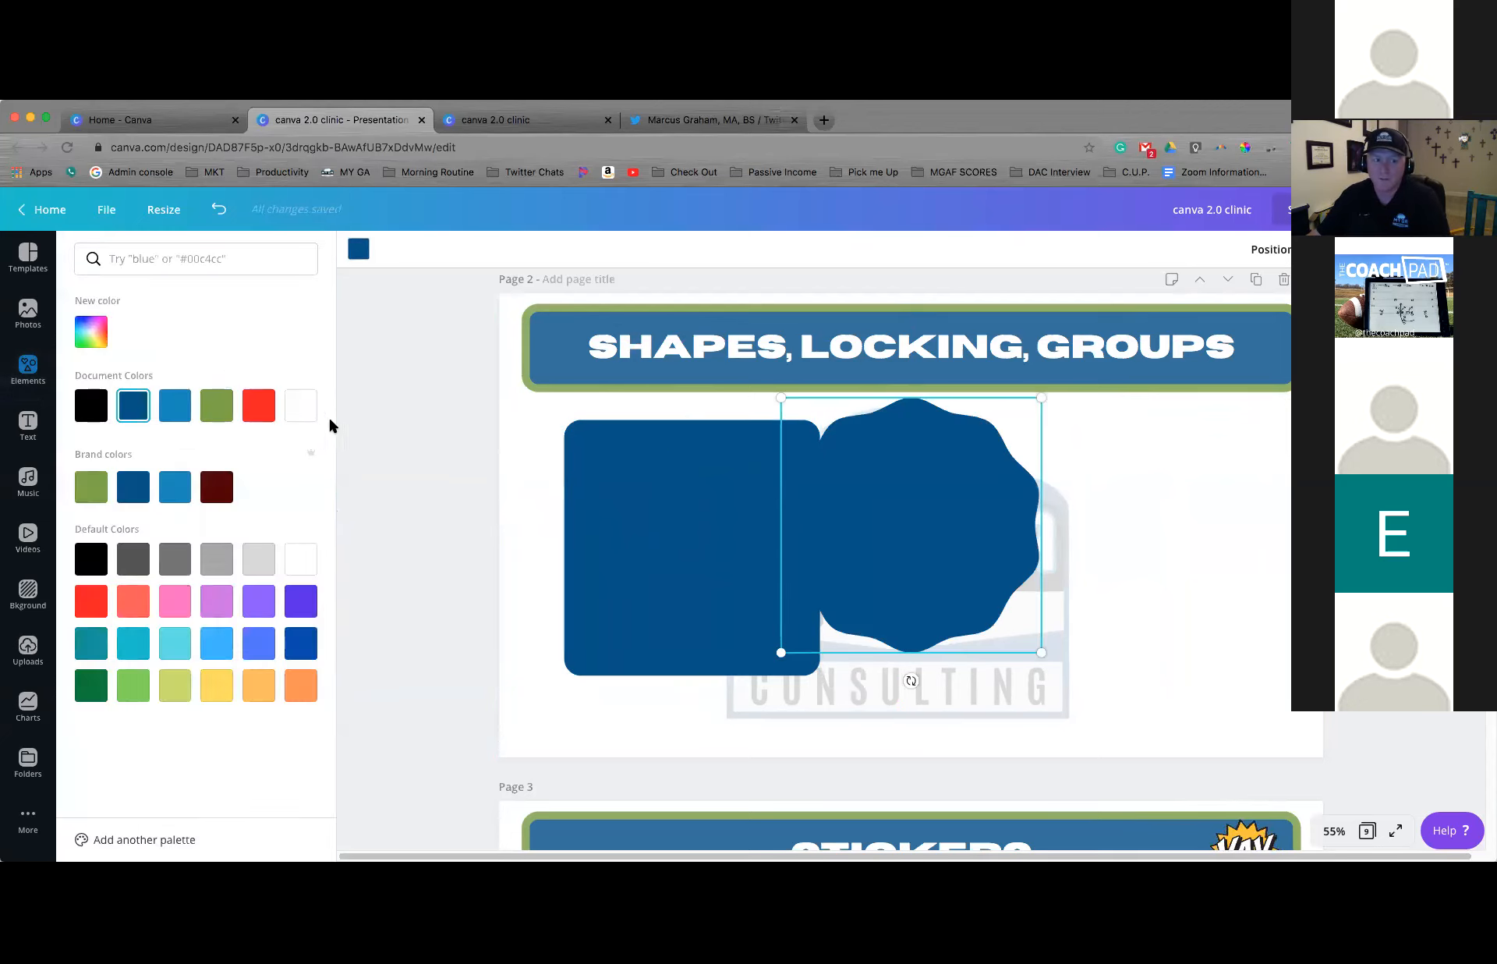
pyautogui.click(301, 407)
pyautogui.moveTo(865, 478); pyautogui.dragTo(649, 495)
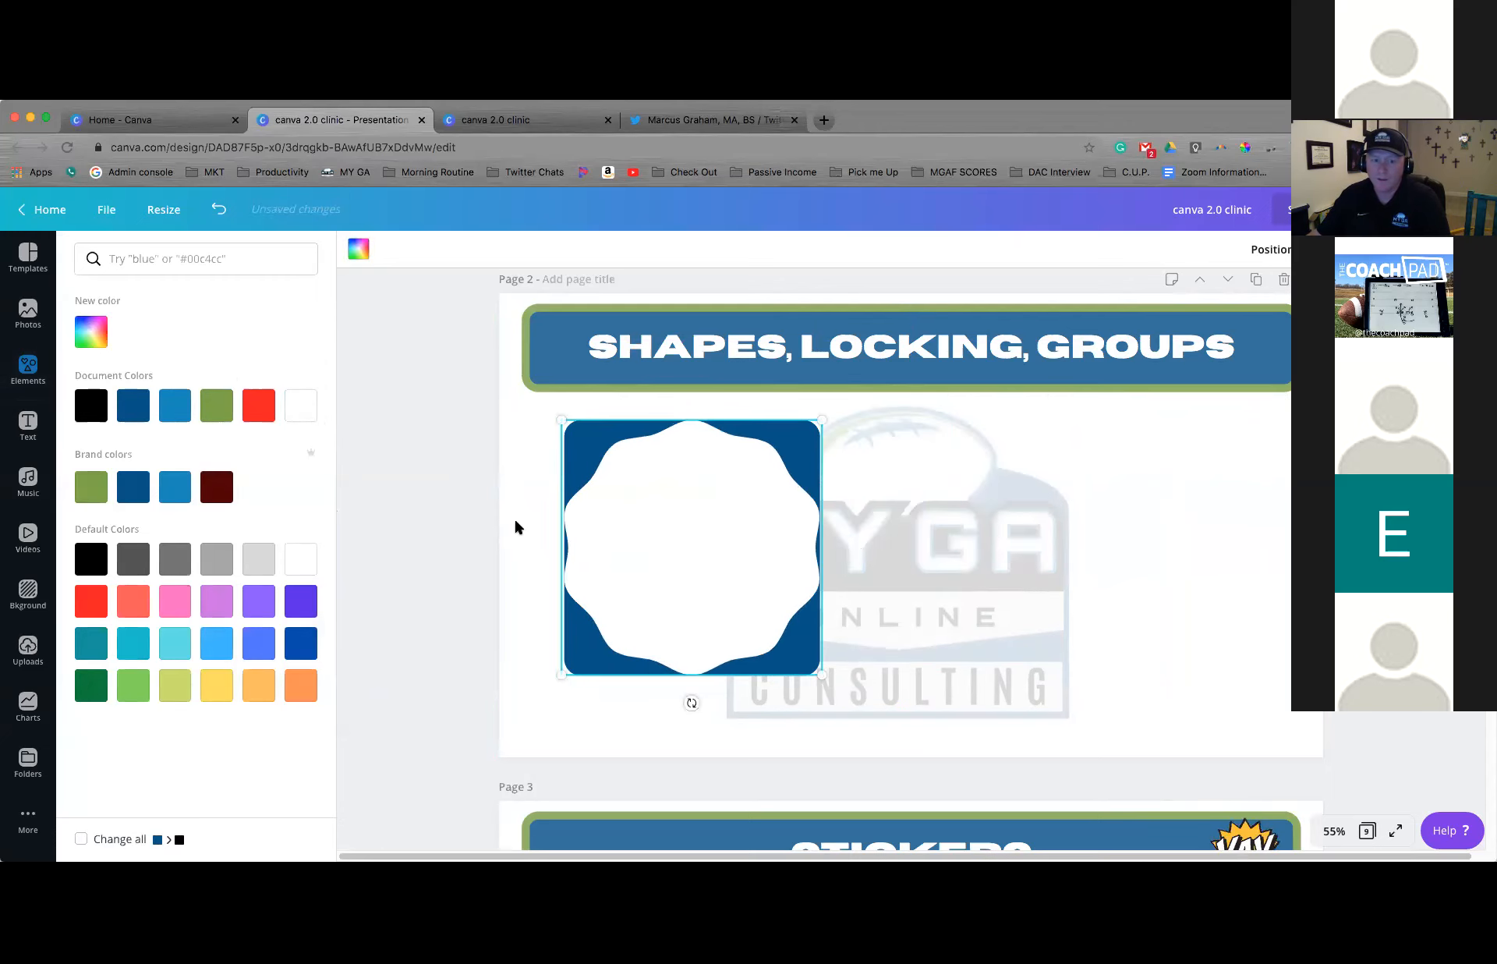
pyautogui.click(513, 516)
# Insert the uploaded Sam Houston High School logo and centre it on the white badge
pyautogui.click(21, 642)
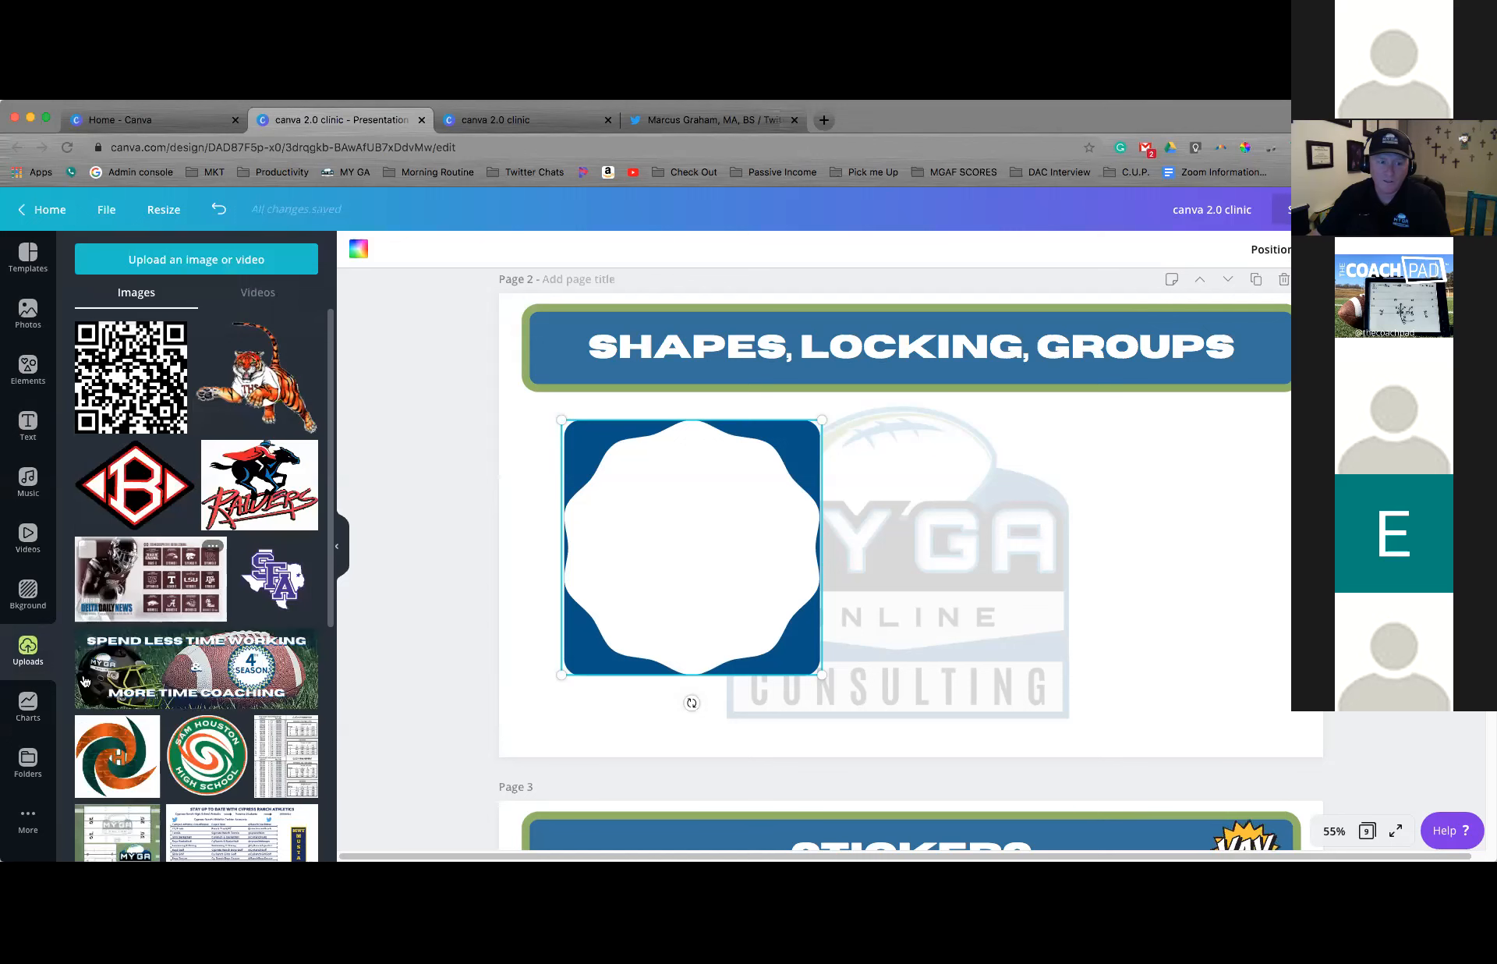
pyautogui.click(206, 755)
pyautogui.moveTo(873, 521); pyautogui.dragTo(671, 535)
pyautogui.moveTo(662, 471); pyautogui.dragTo(685, 497)
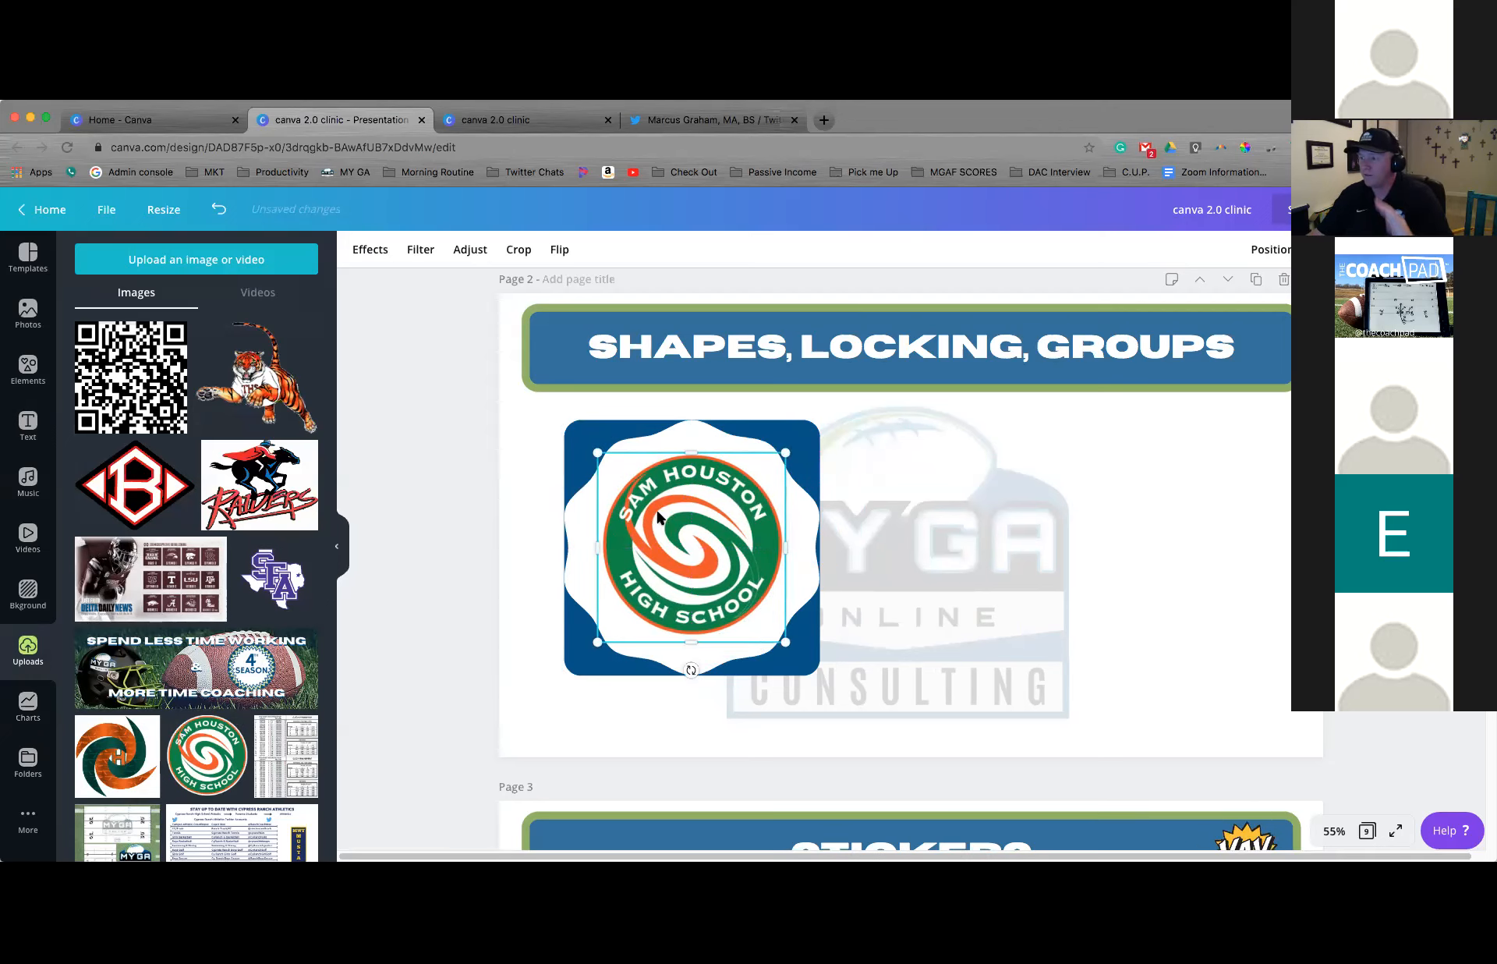
# Group the blue square, white badge and Sam Houston High School logo together
pyautogui.click(543, 454)
pyautogui.moveTo(543, 456); pyautogui.dragTo(629, 534)
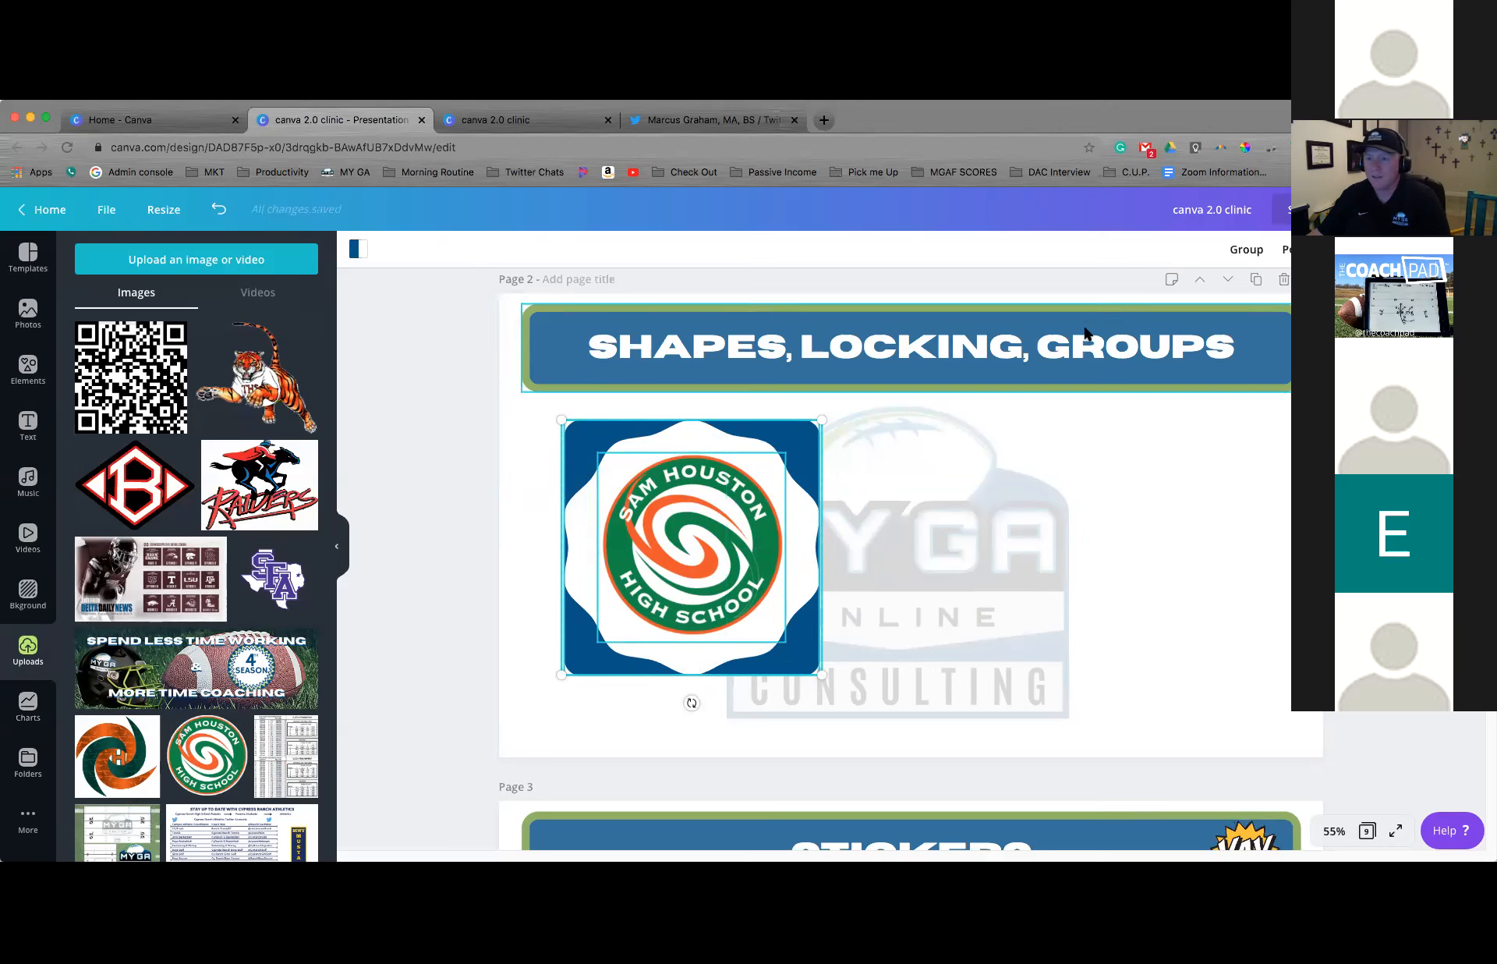
pyautogui.click(1247, 251)
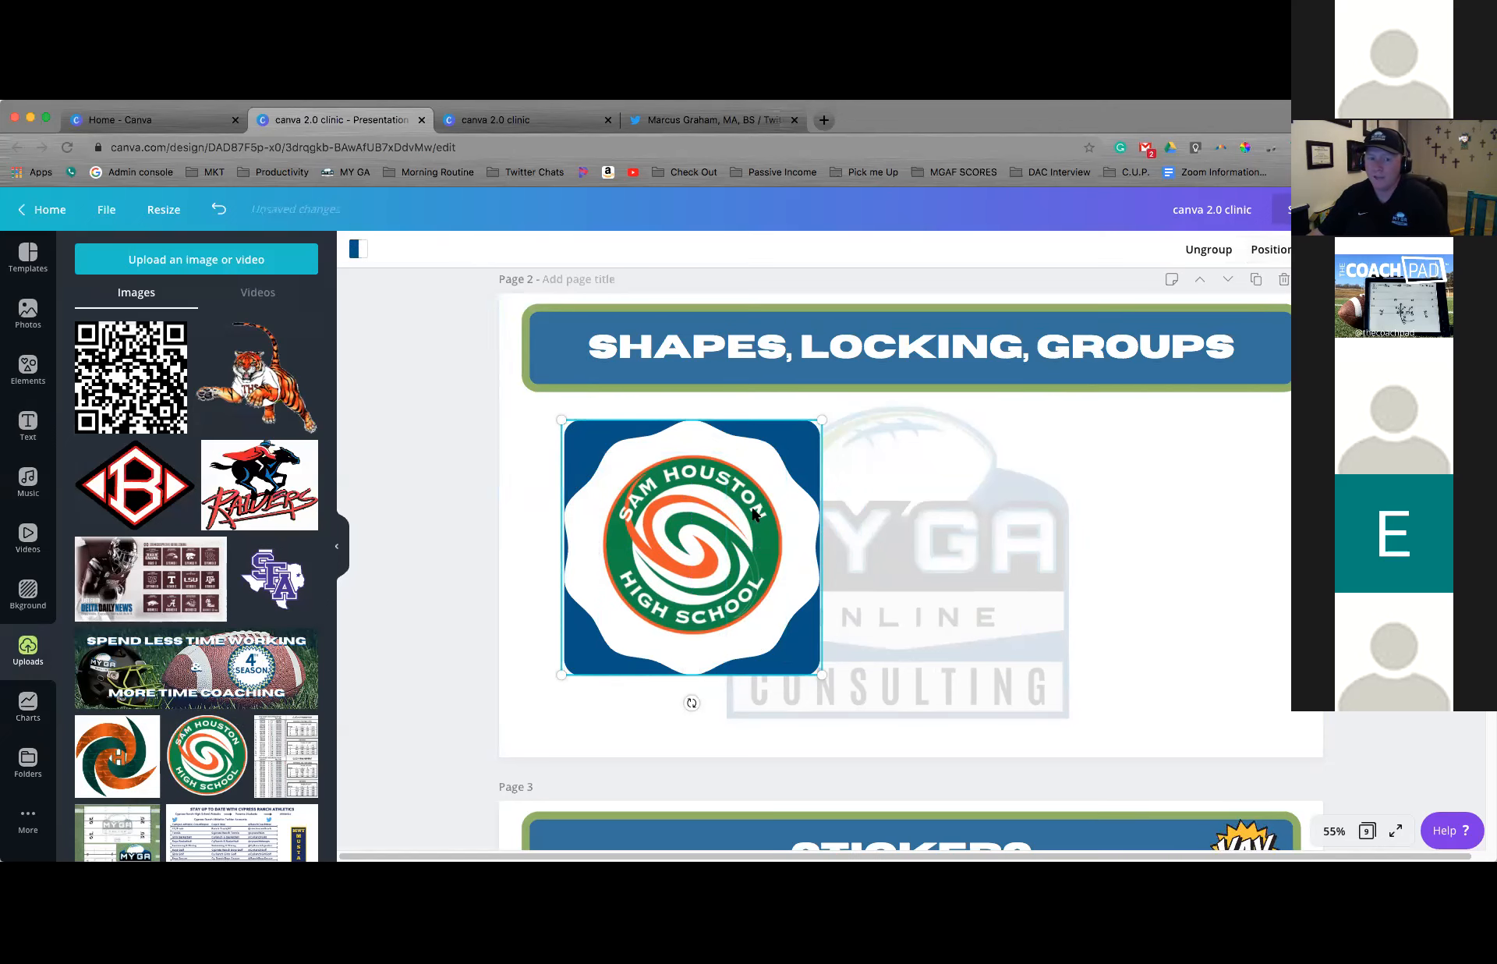
# Move the grouped badge slightly right and down, then enlarge and shrink it from its upper-left corner
pyautogui.moveTo(879, 549); pyautogui.dragTo(937, 574)
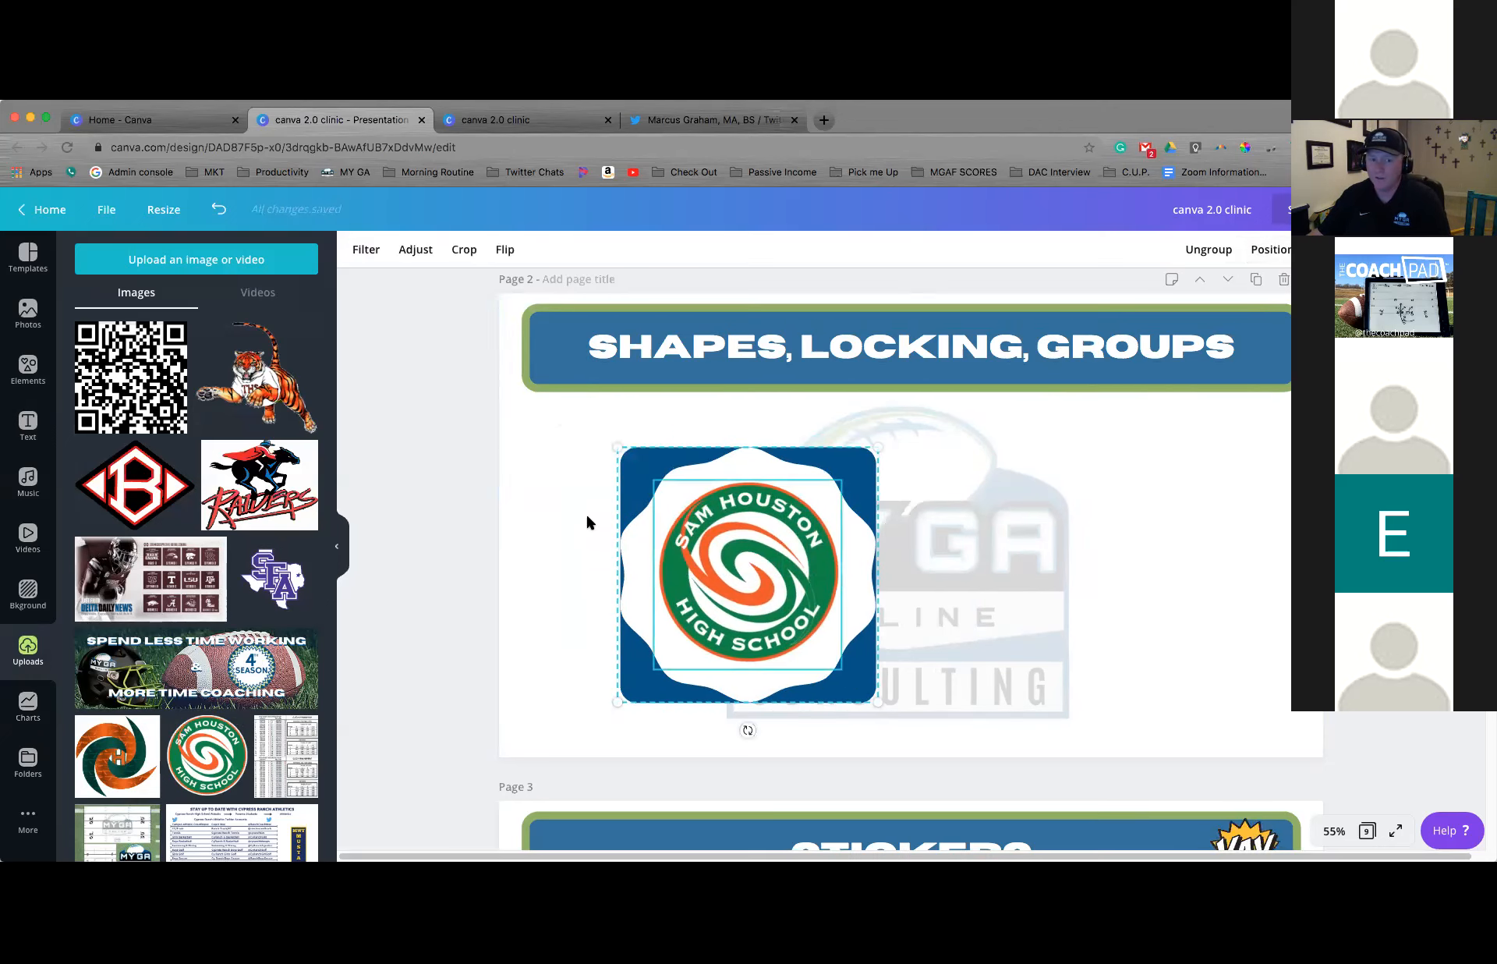
pyautogui.moveTo(719, 549)
pyautogui.mouseDown()
pyautogui.moveTo(882, 553)
pyautogui.moveTo(704, 536)
pyautogui.mouseUp()
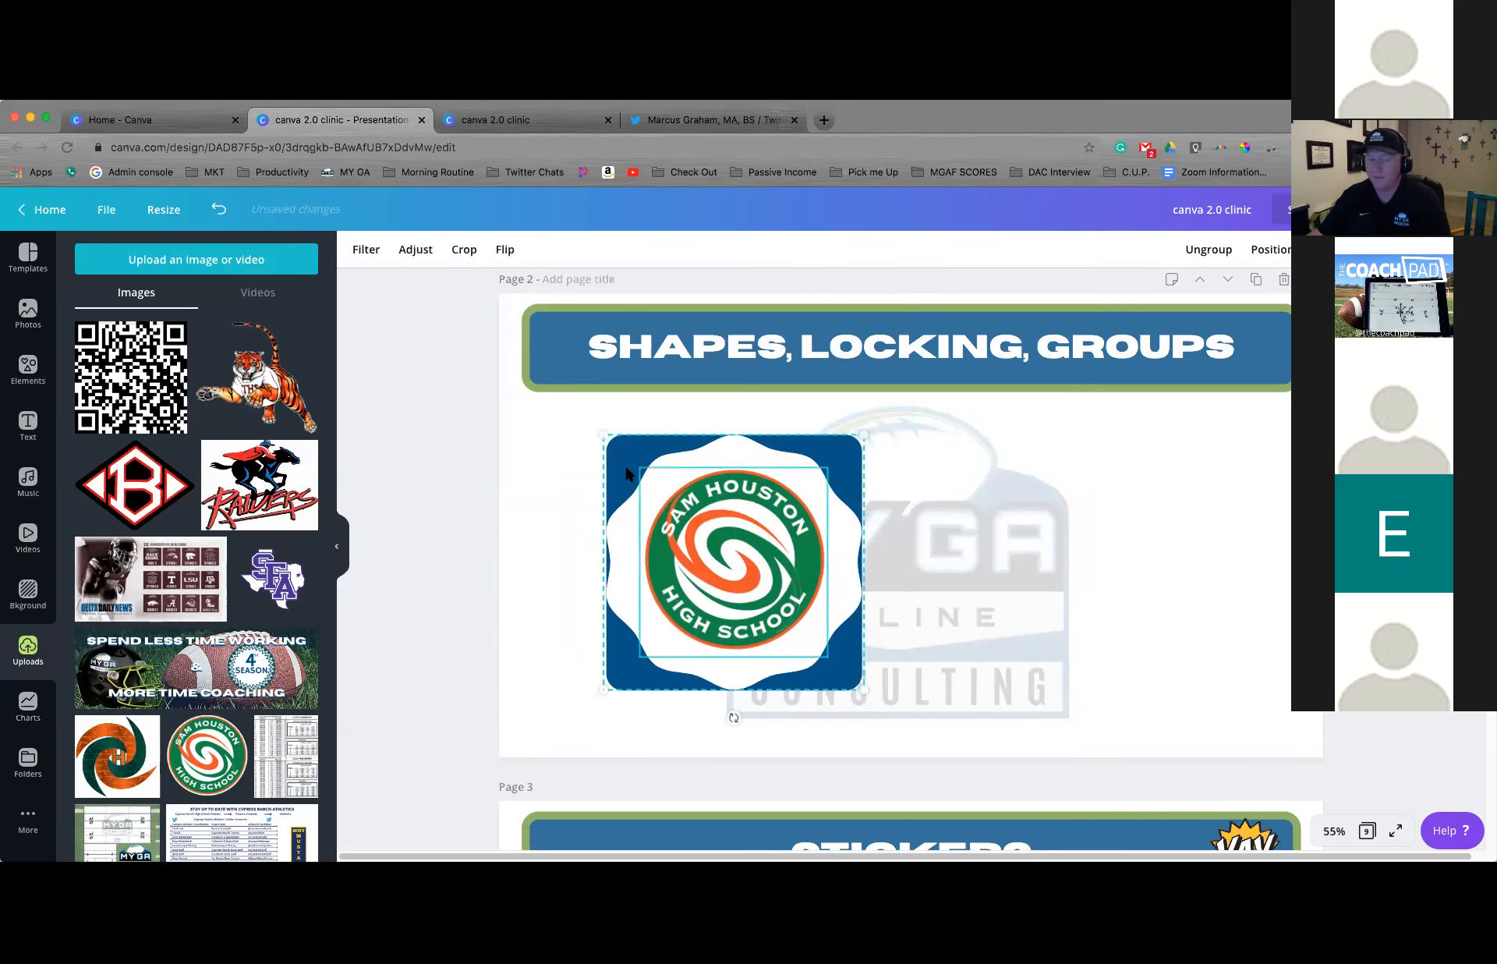
pyautogui.moveTo(604, 435); pyautogui.dragTo(544, 425)
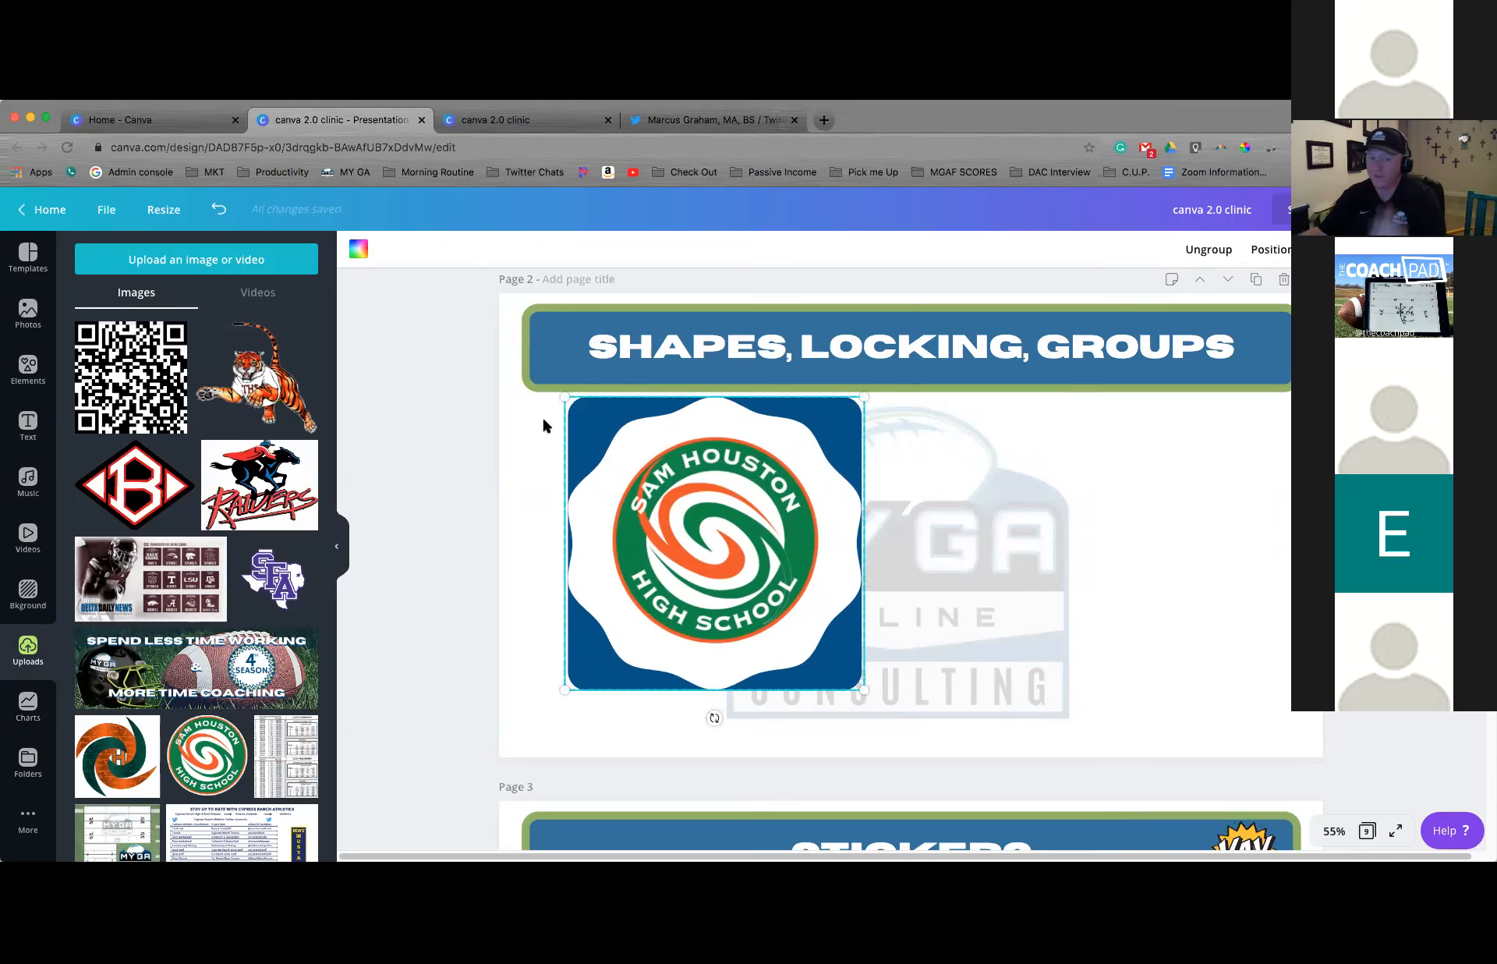
pyautogui.moveTo(559, 392); pyautogui.dragTo(628, 479)
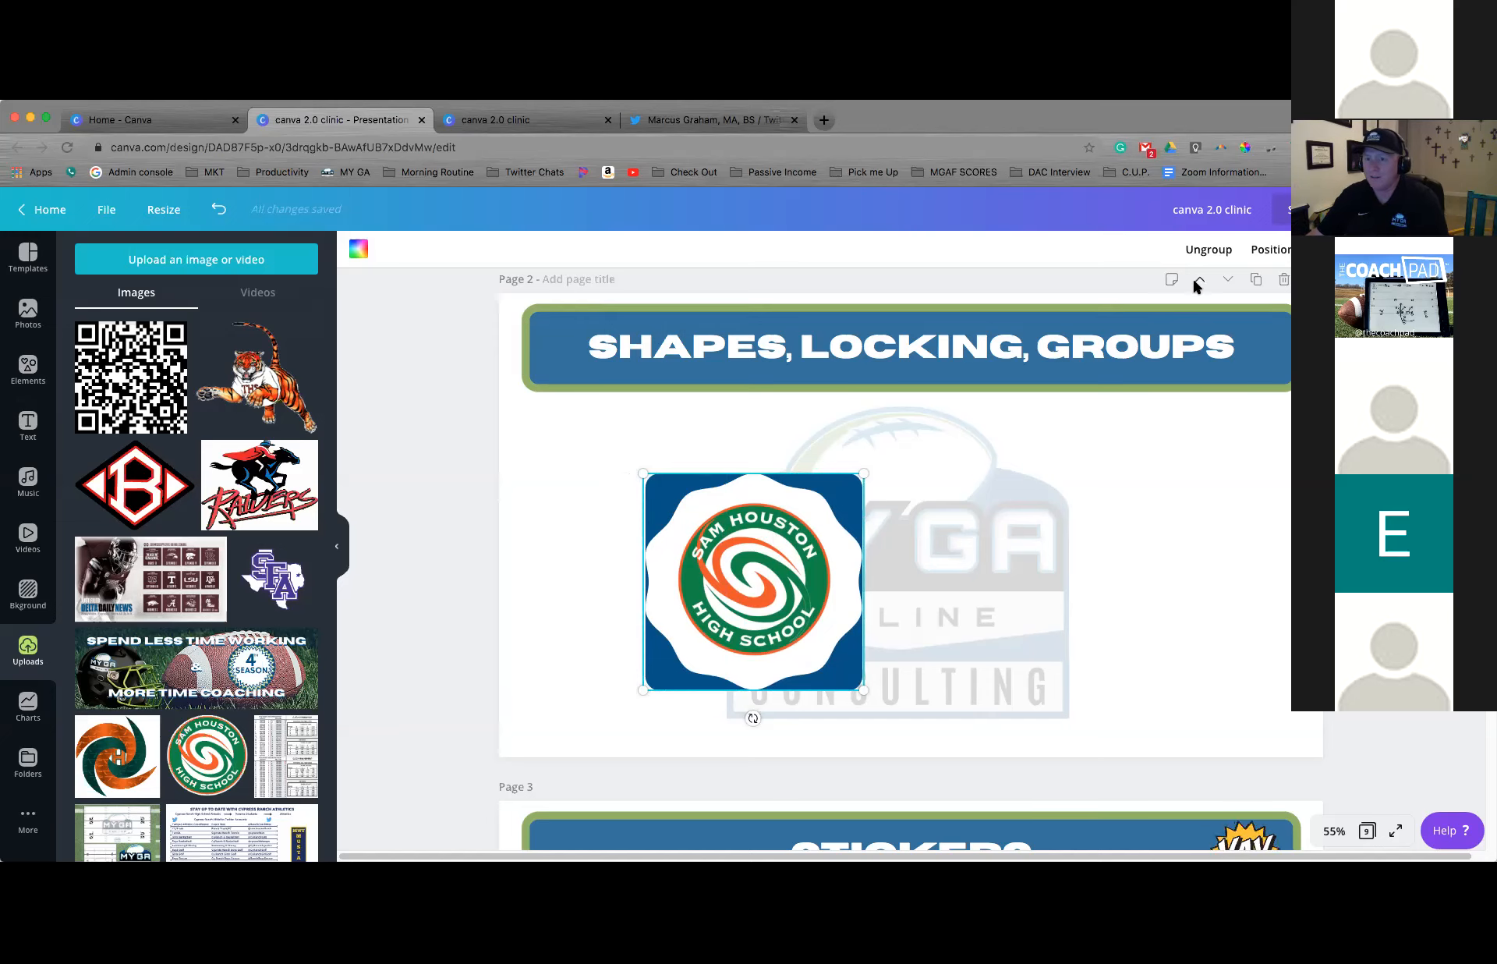
# Ungroup the badge and delete the Sam Houston High School logo from it
pyautogui.click(1208, 250)
pyautogui.click(1117, 482)
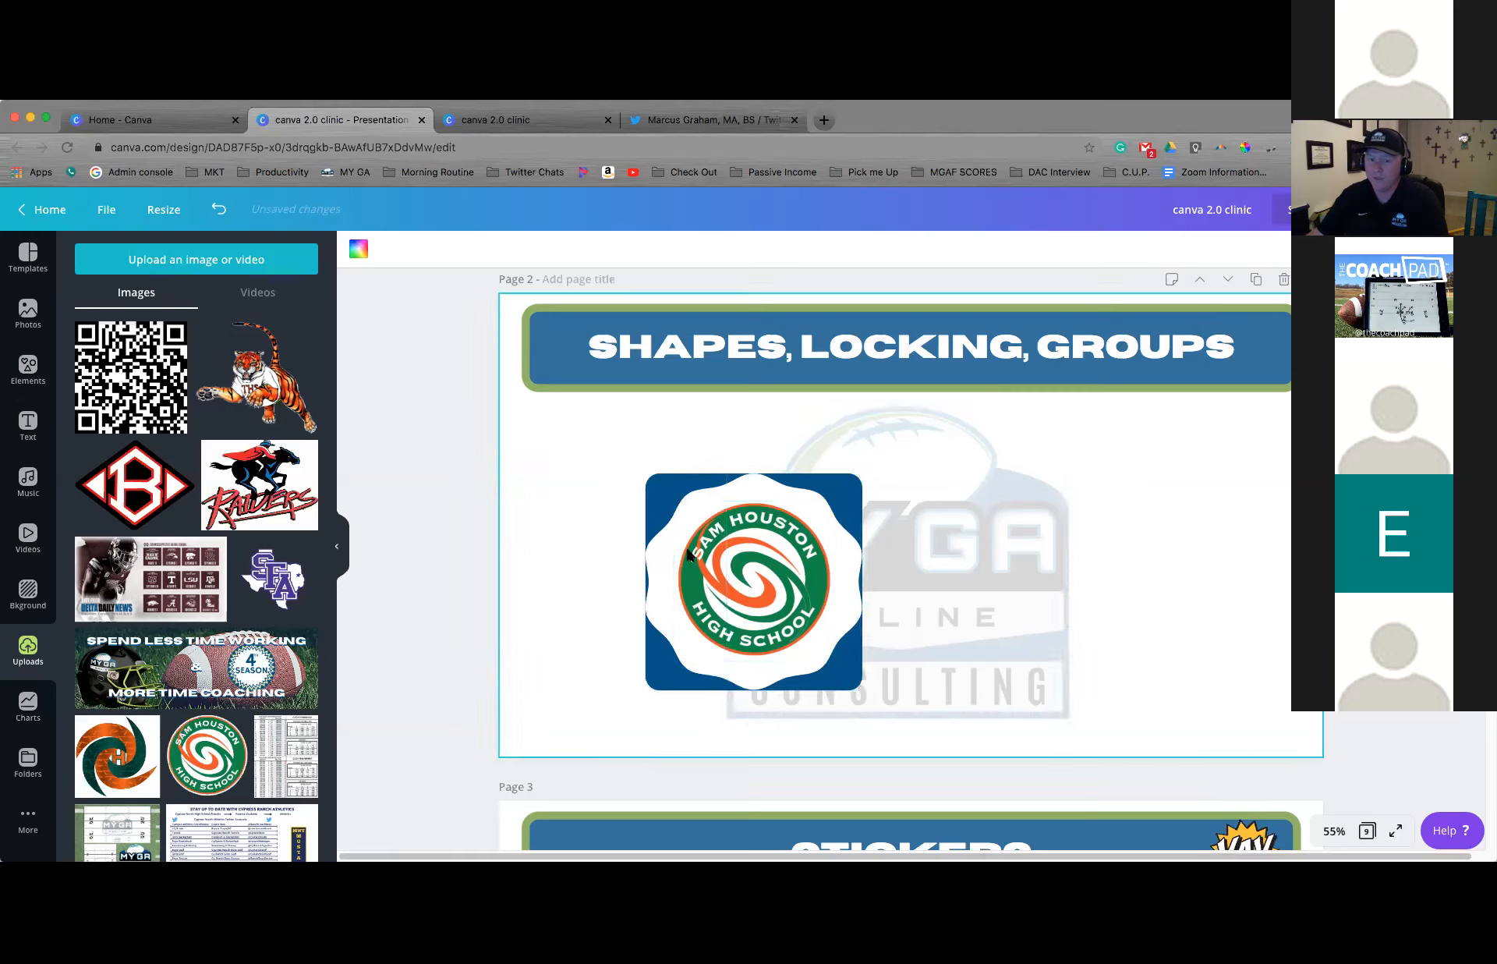
pyautogui.moveTo(662, 545); pyautogui.dragTo(616, 518)
pyautogui.press('Delete')
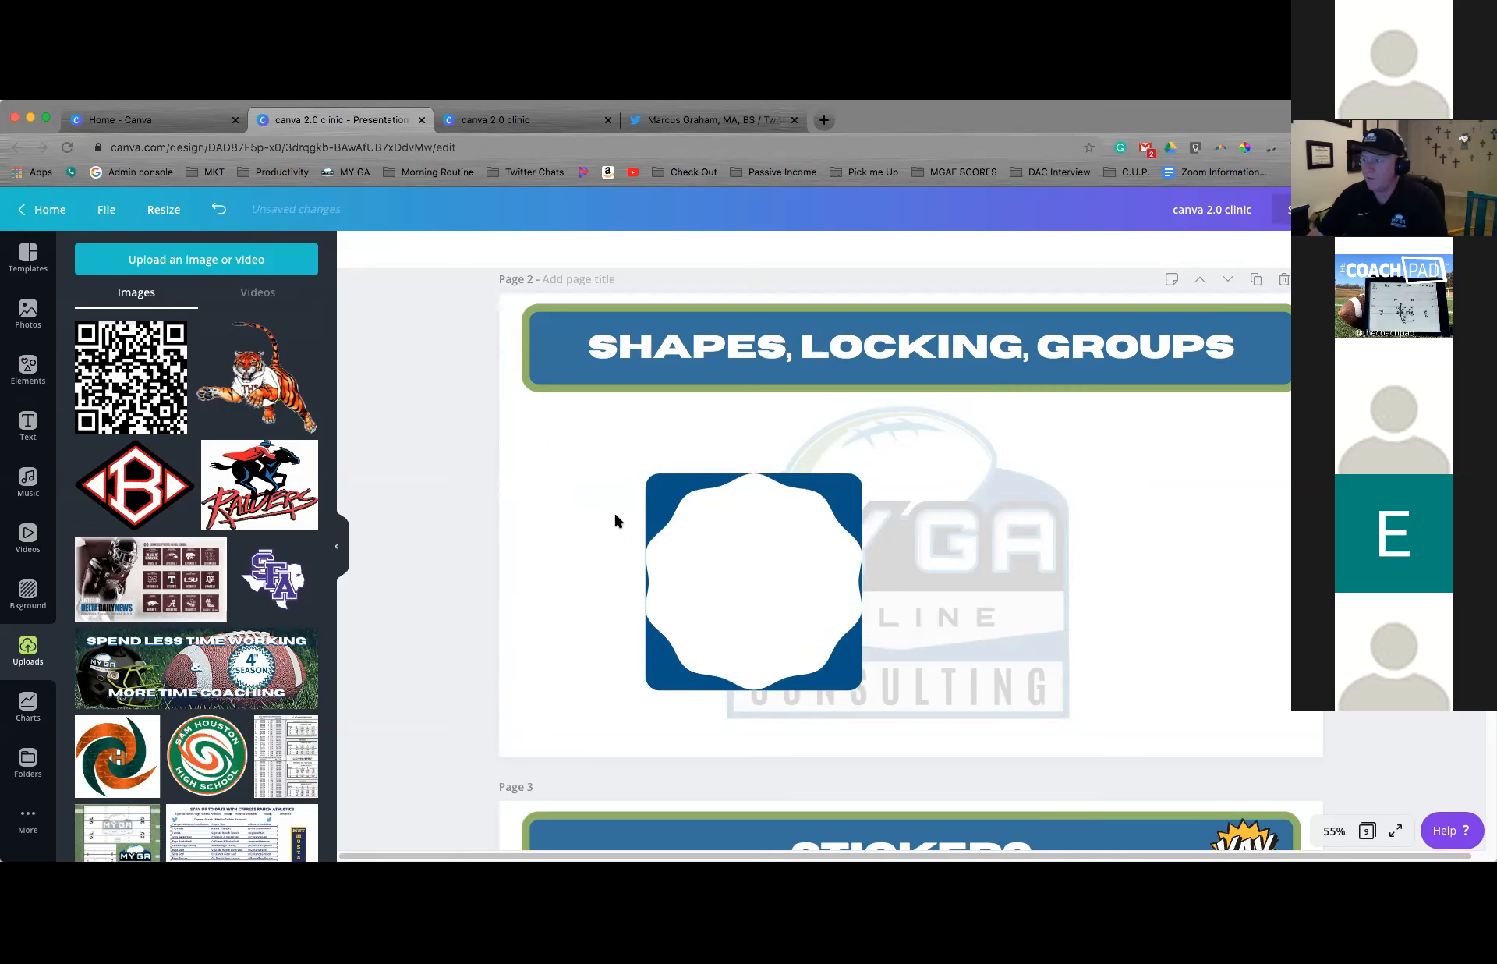
# Select the remaining square and badge together, clear the selection, and go to page 3, "Stickers"
pyautogui.click(665, 581)
pyautogui.moveTo(665, 583)
pyautogui.mouseDown()
pyautogui.moveTo(594, 541)
pyautogui.moveTo(691, 575)
pyautogui.moveTo(665, 579)
pyautogui.mouseUp()
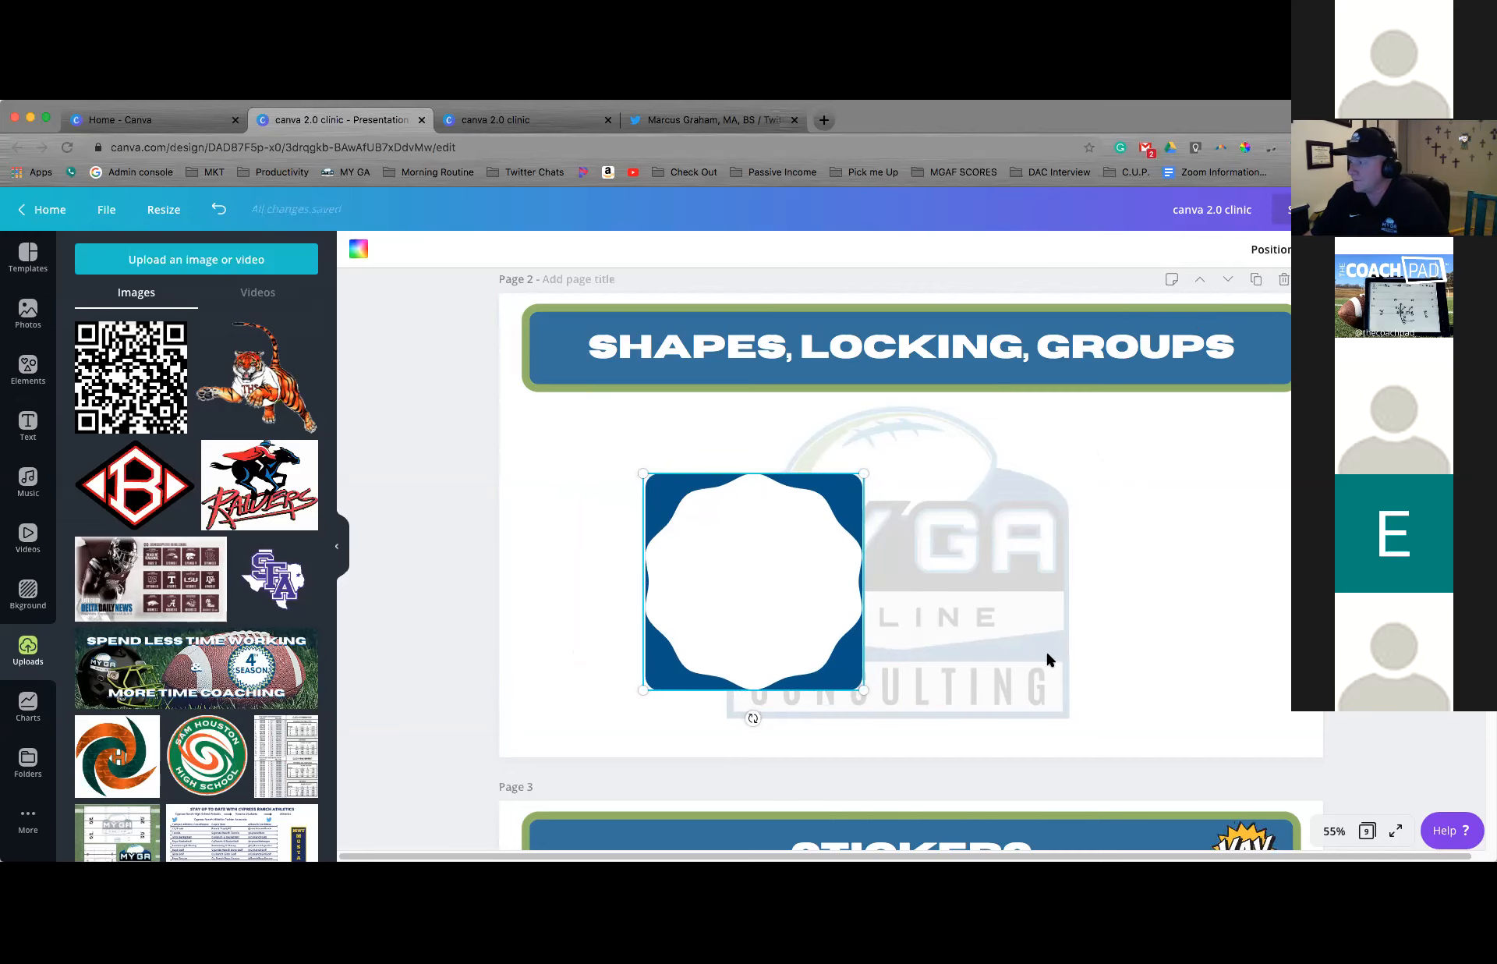
pyautogui.click(1201, 527)
pyautogui.scroll(-5, 1154, 527)
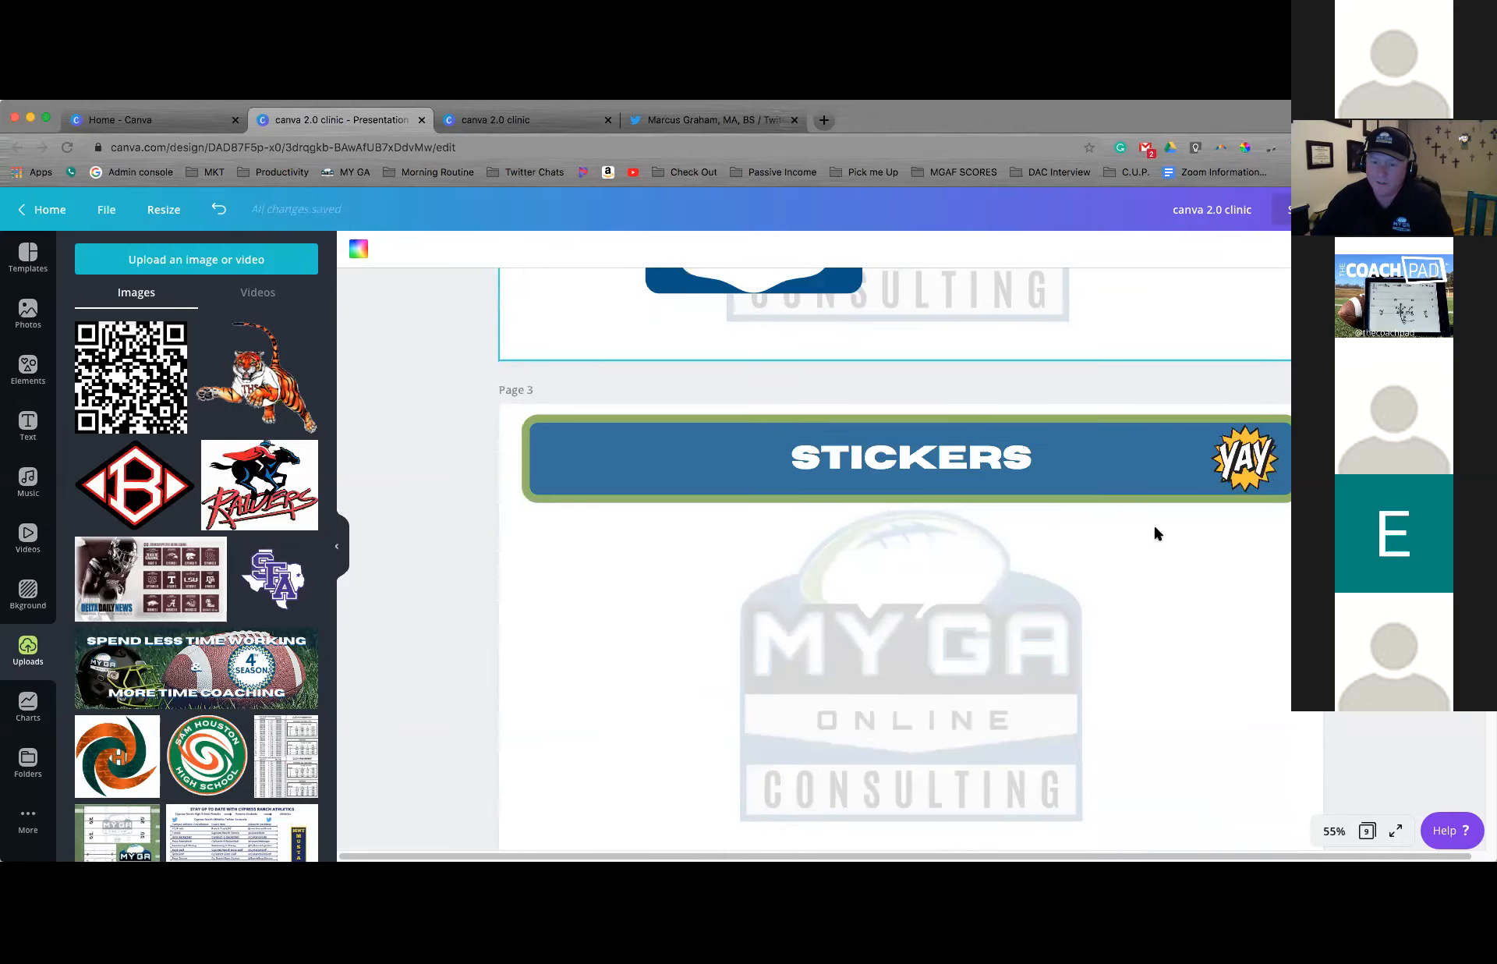
# Browse the full Stickers category of the elements library for page 3, and search the elements for "america stickers"
pyautogui.scroll(-2, 1155, 534)
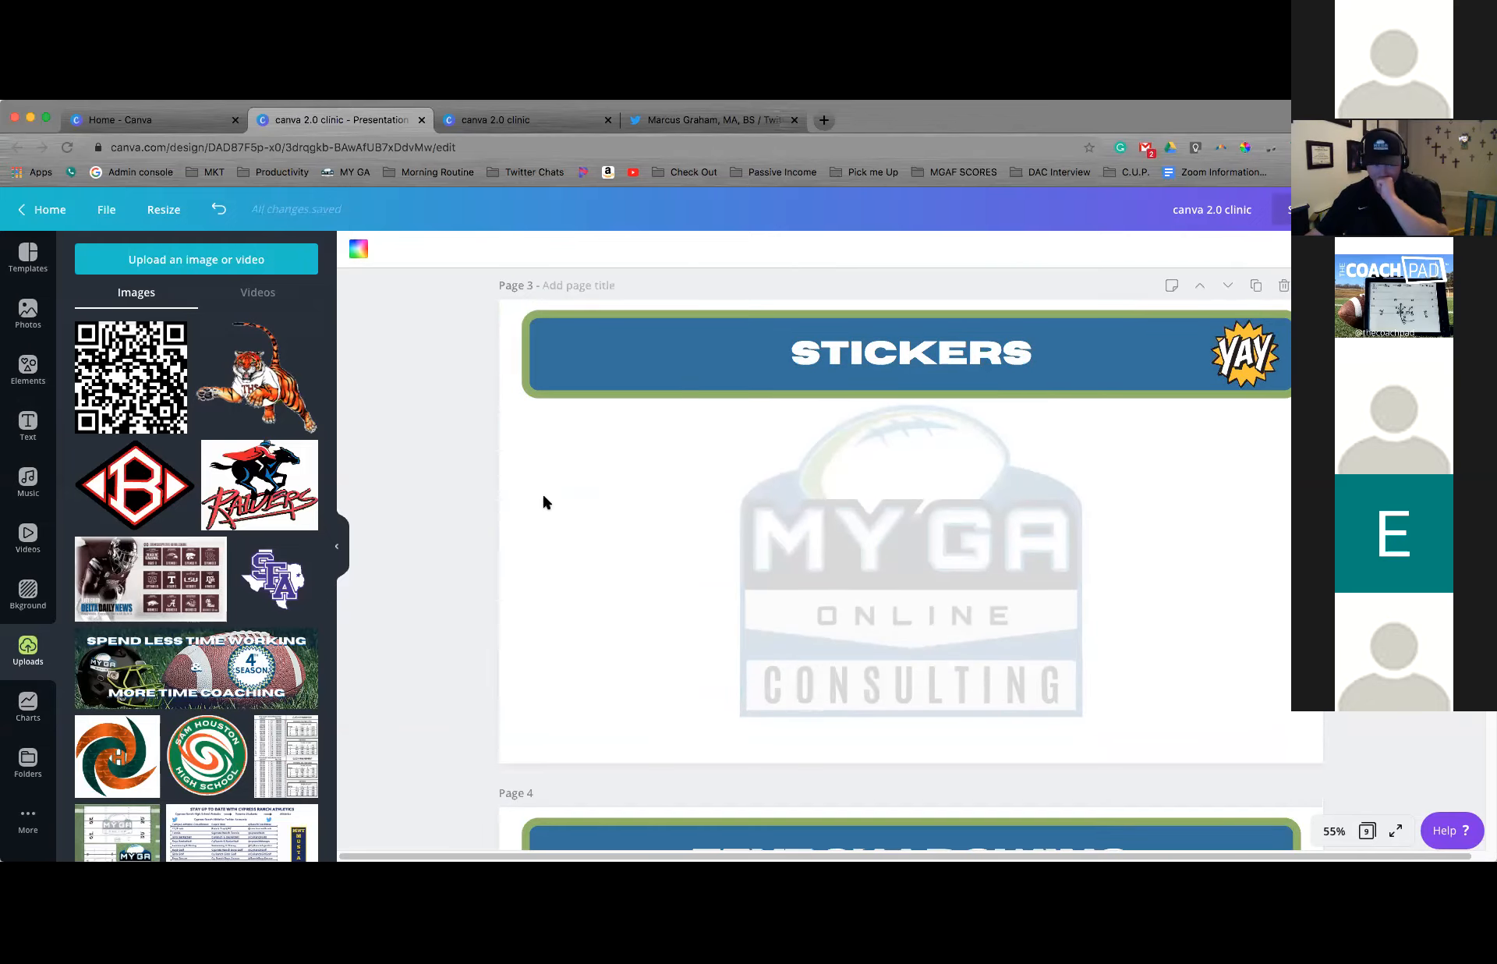
pyautogui.click(28, 368)
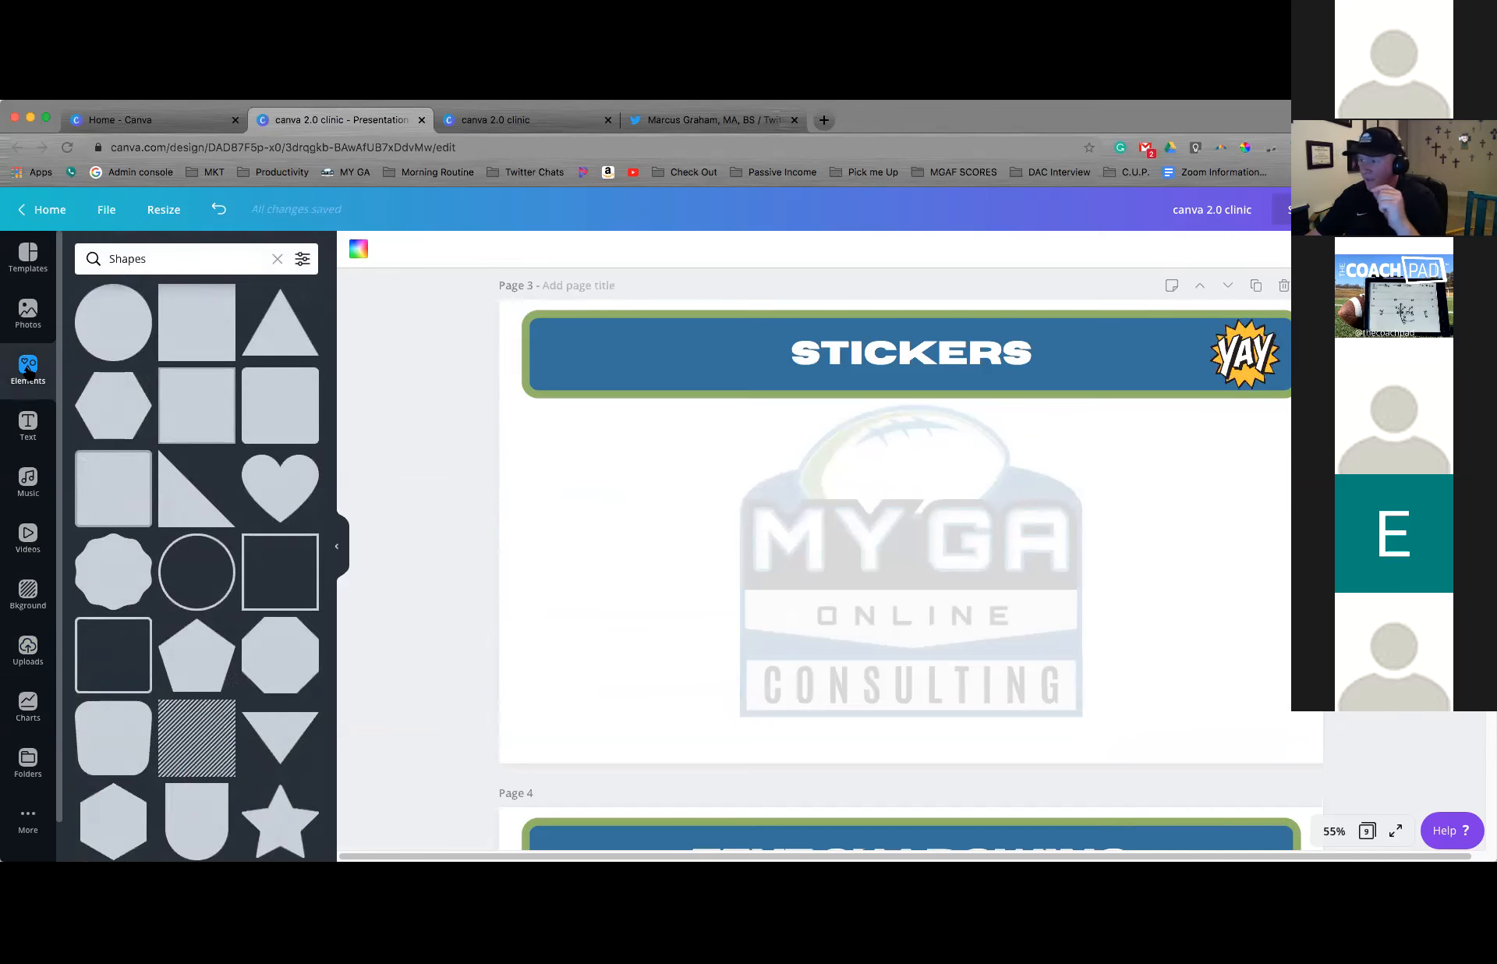
pyautogui.click(277, 259)
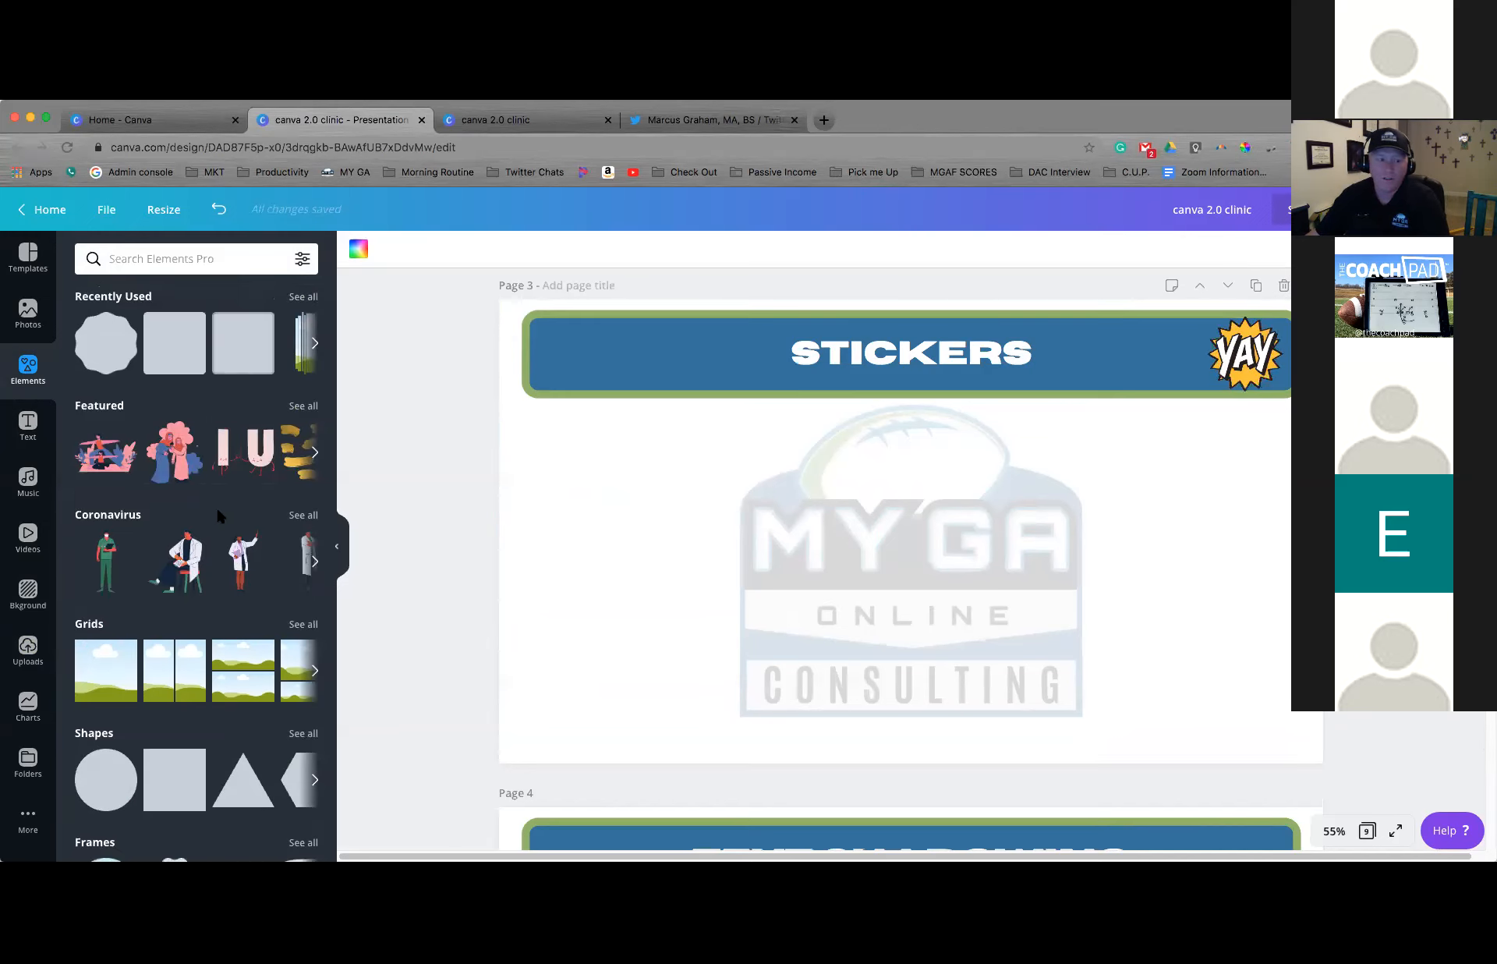
pyautogui.scroll(-5, 217, 505)
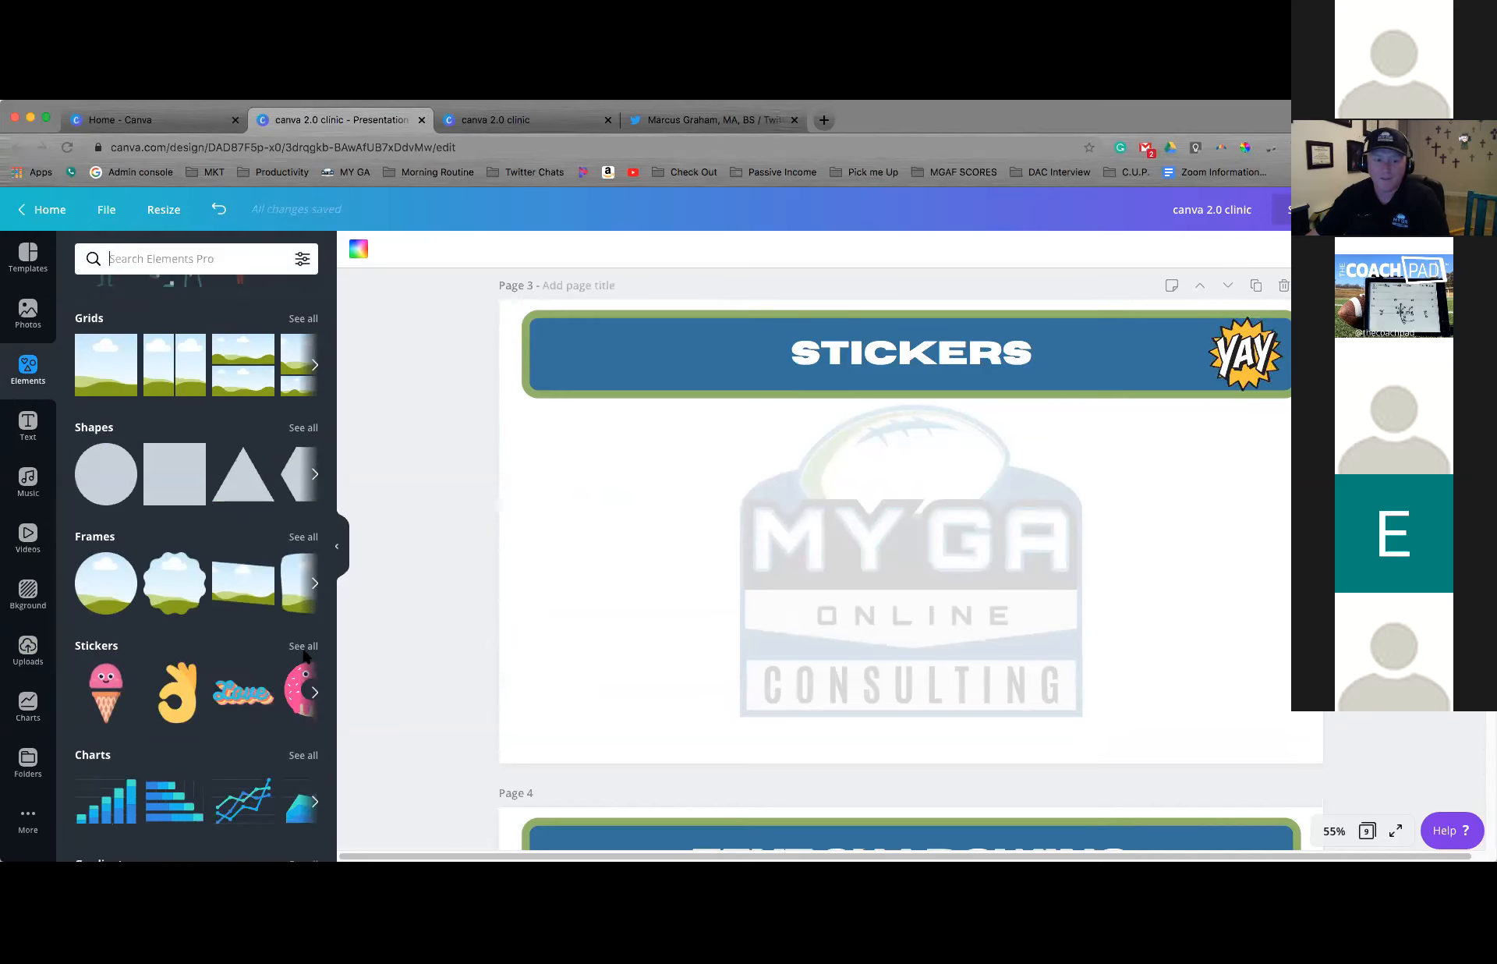
pyautogui.click(304, 646)
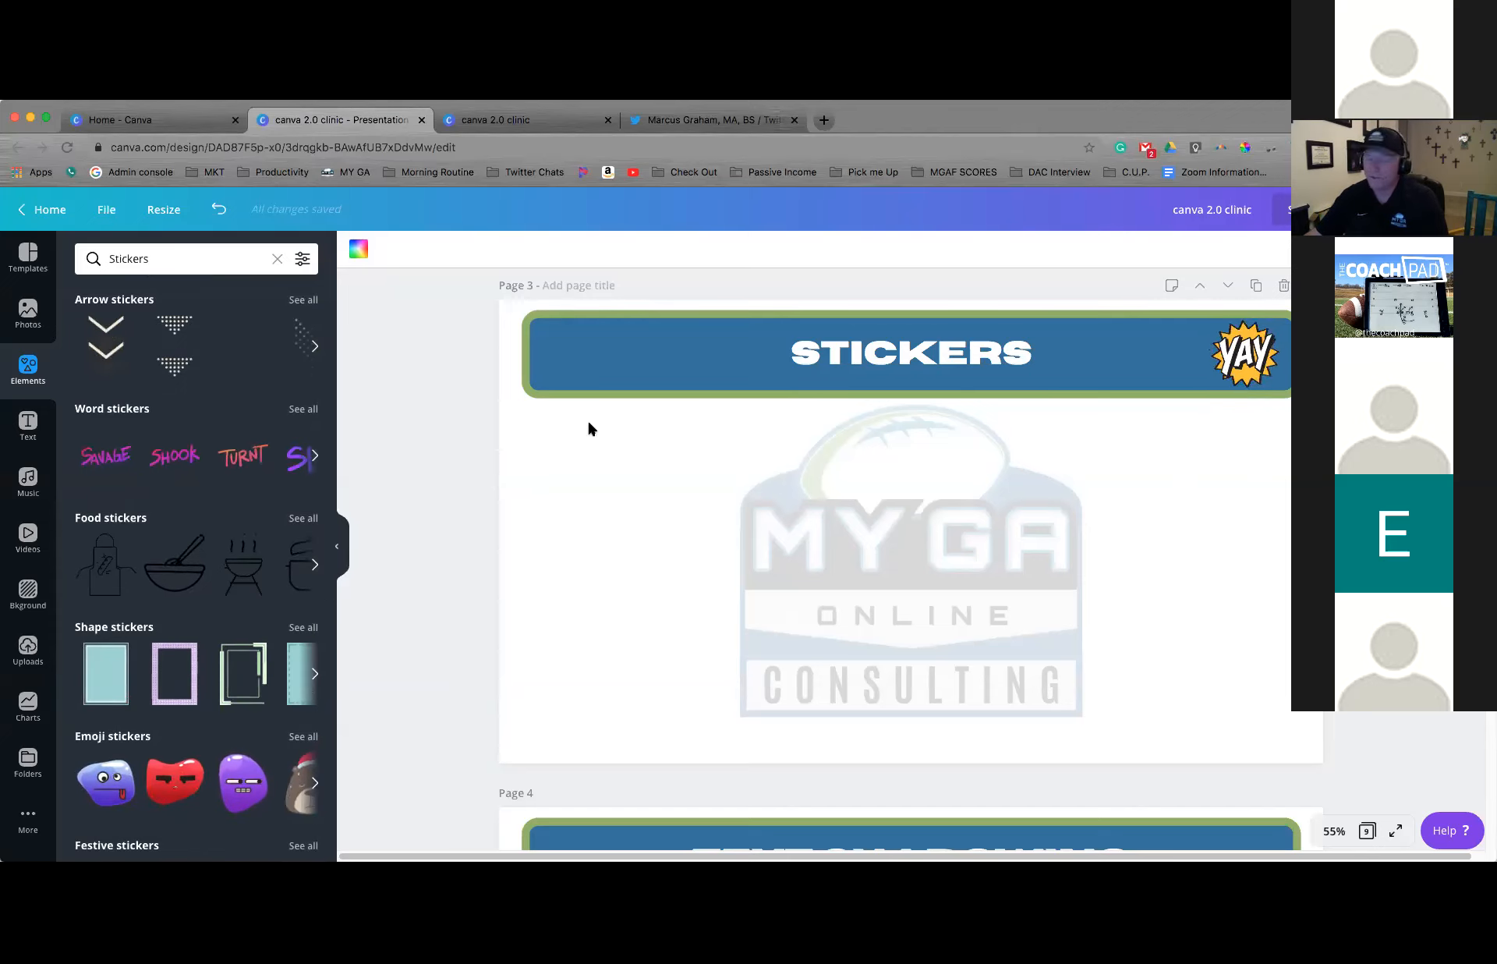
pyautogui.click(275, 260)
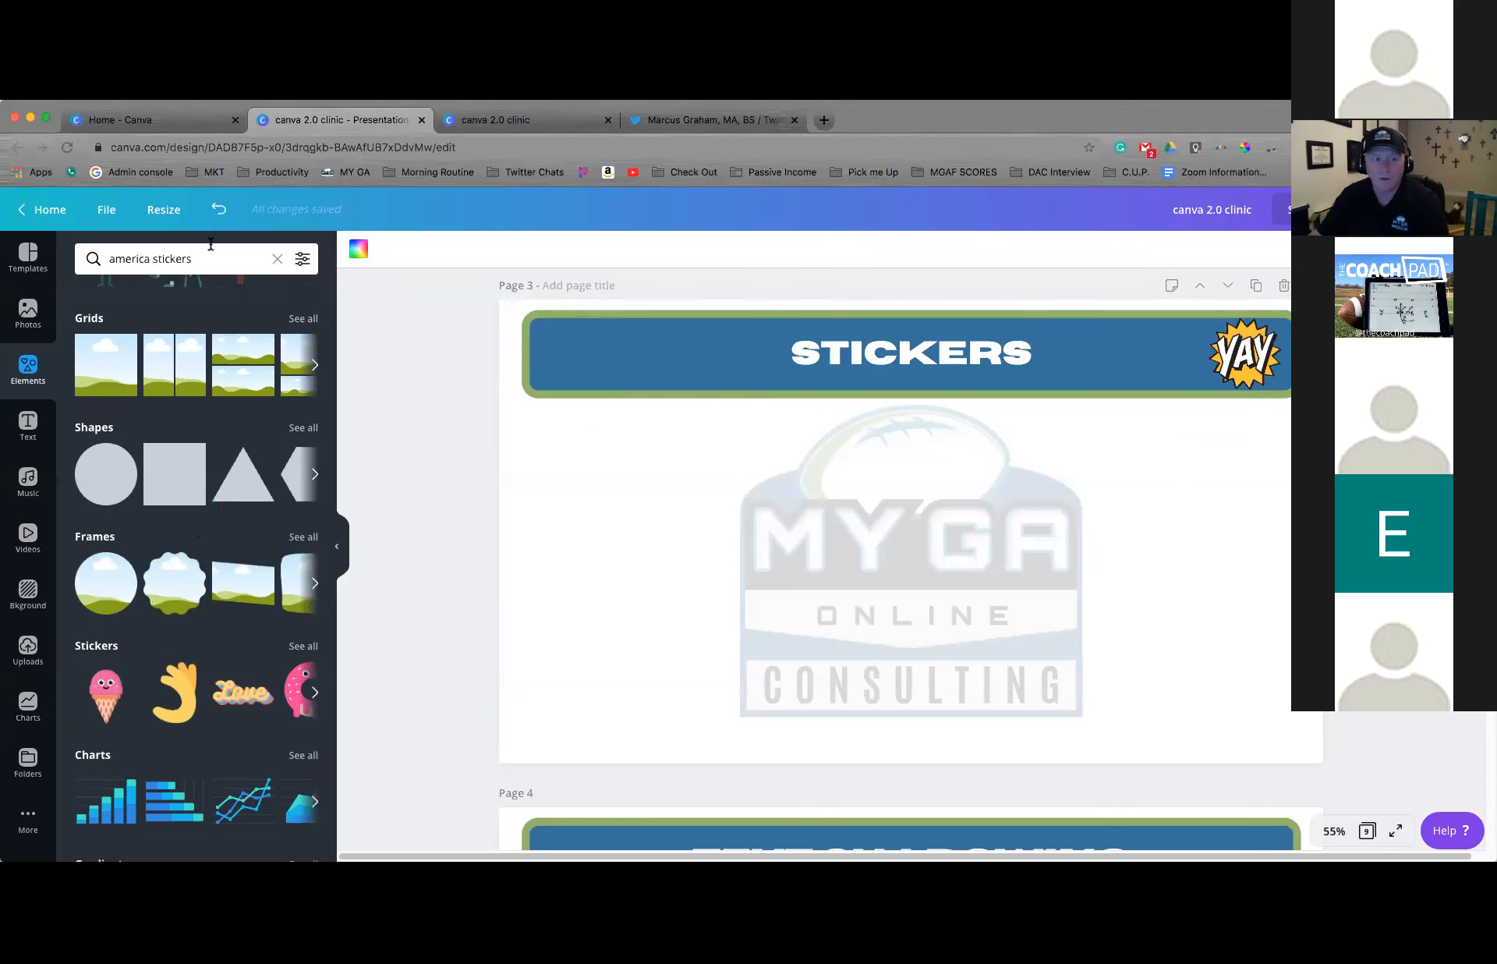
pyautogui.press('Return')
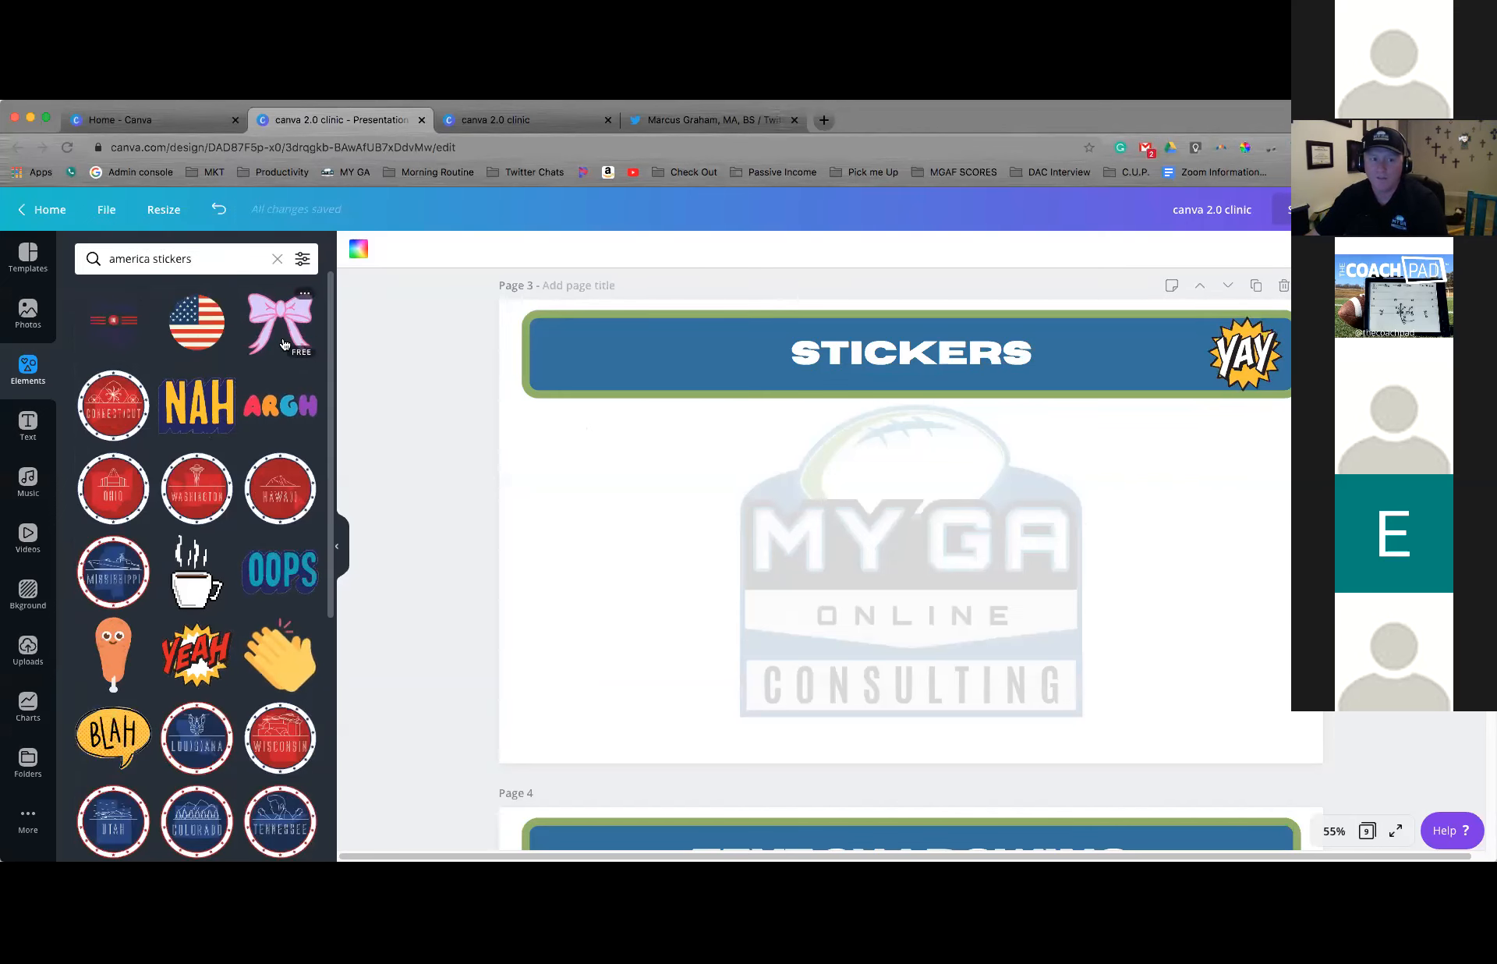
# Add the clapping hands and YEAH stickers to page 3, with YEAH moved to the page's left side and shrunk from its upper-left corner
pyautogui.click(273, 656)
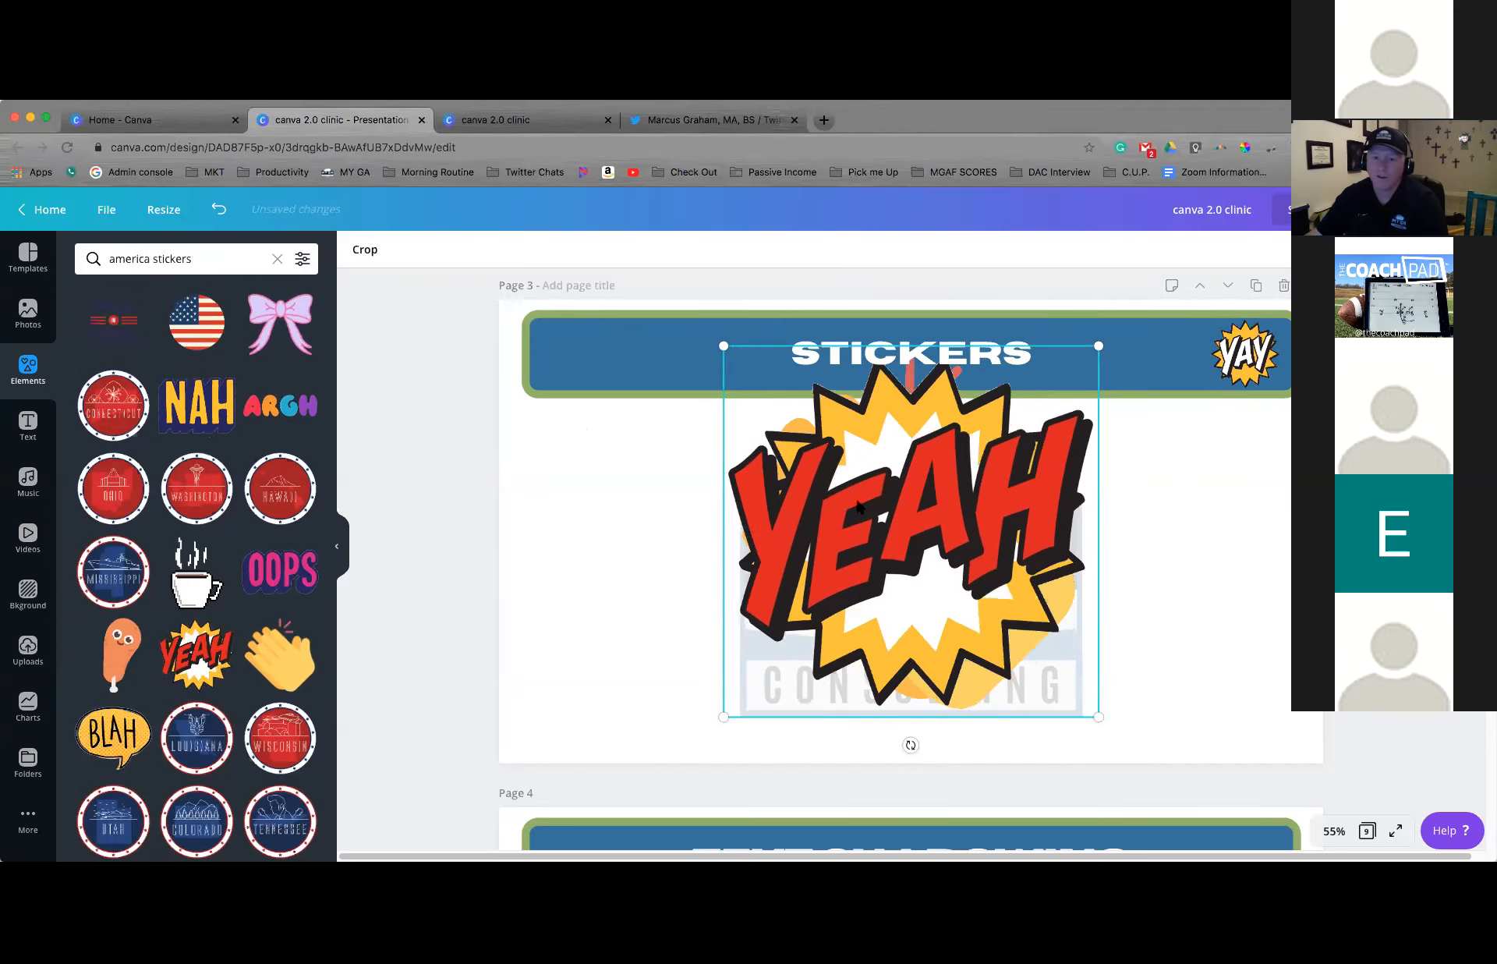
pyautogui.moveTo(683, 522); pyautogui.dragTo(458, 552)
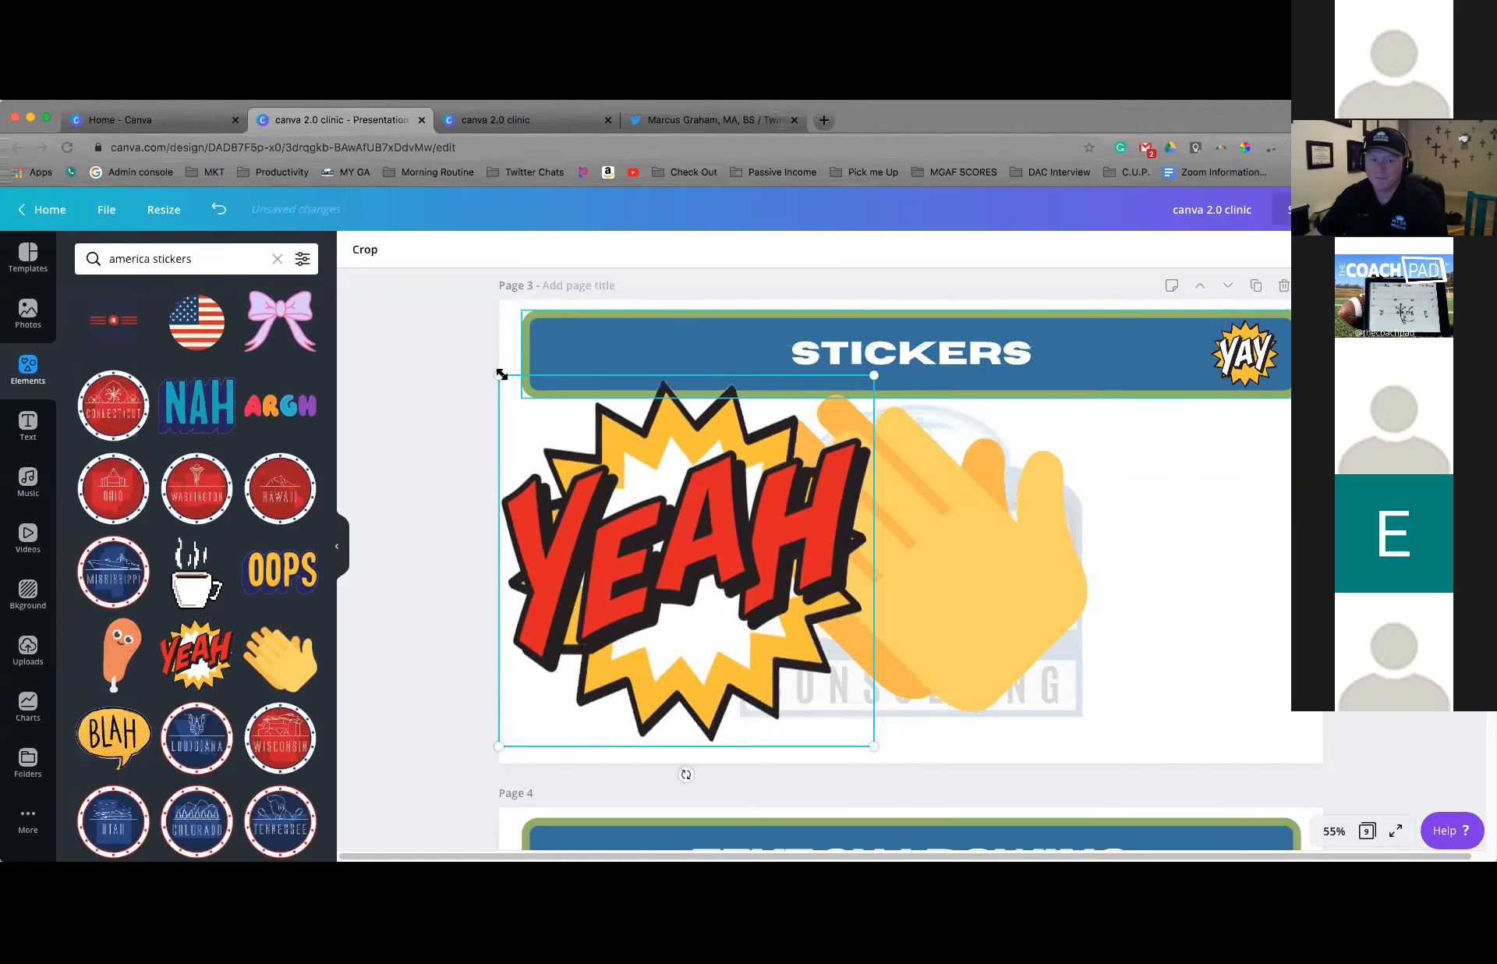
pyautogui.moveTo(499, 375); pyautogui.dragTo(610, 437)
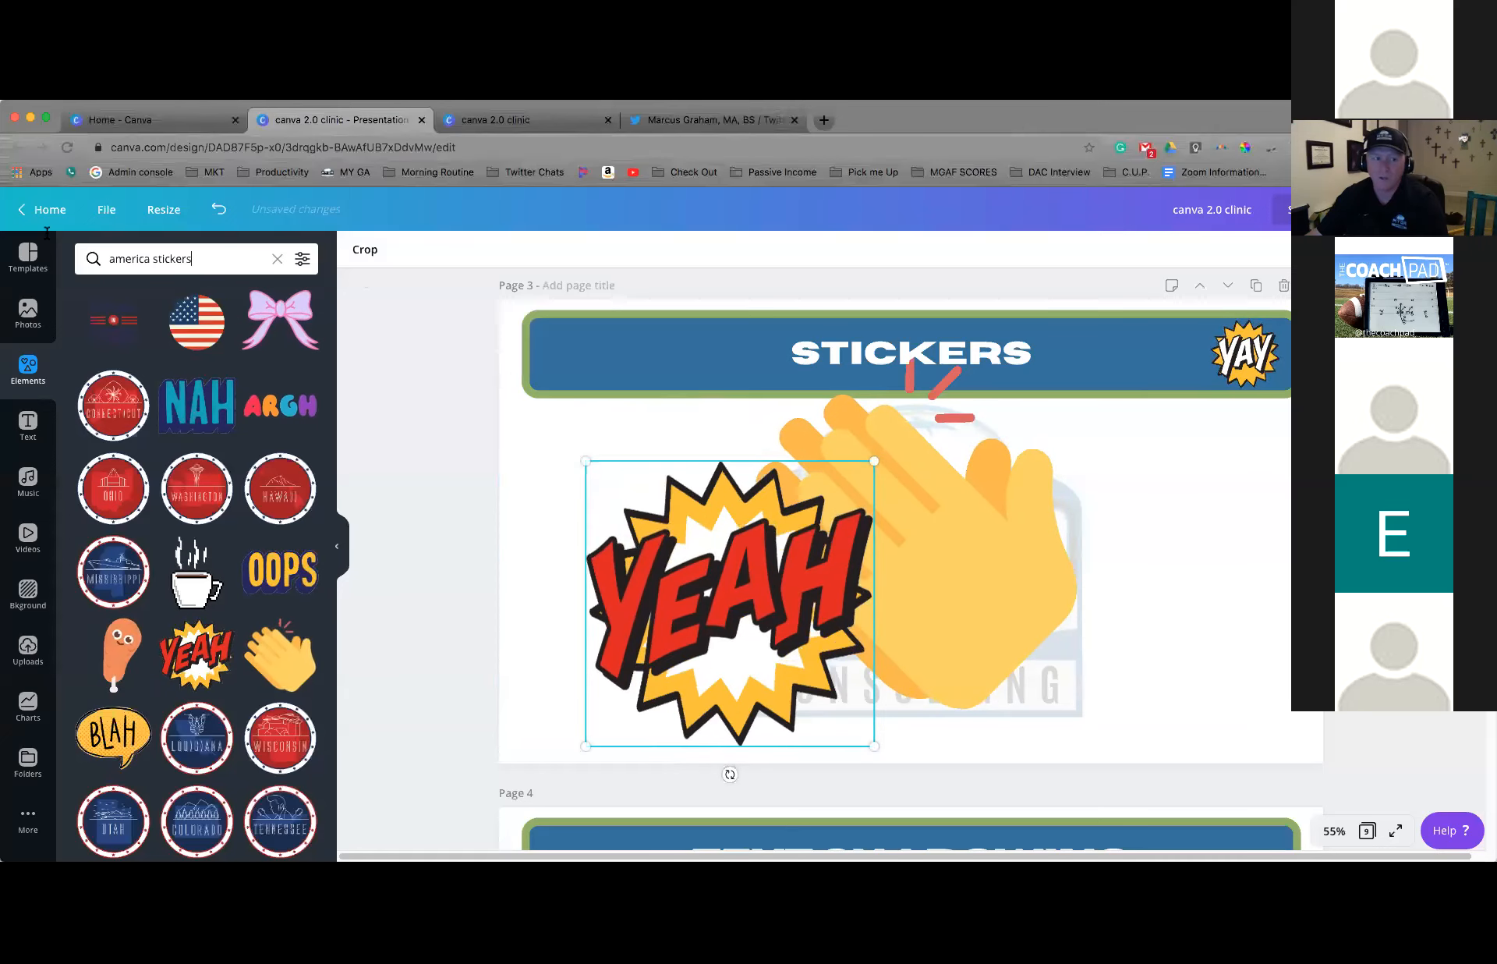
# Search the elements for "square stickers" and place the dark blue square sticker with red and light blue edges on page 3's right side
pyautogui.moveTo(198, 258); pyautogui.dragTo(46, 238)
pyautogui.write('sq')
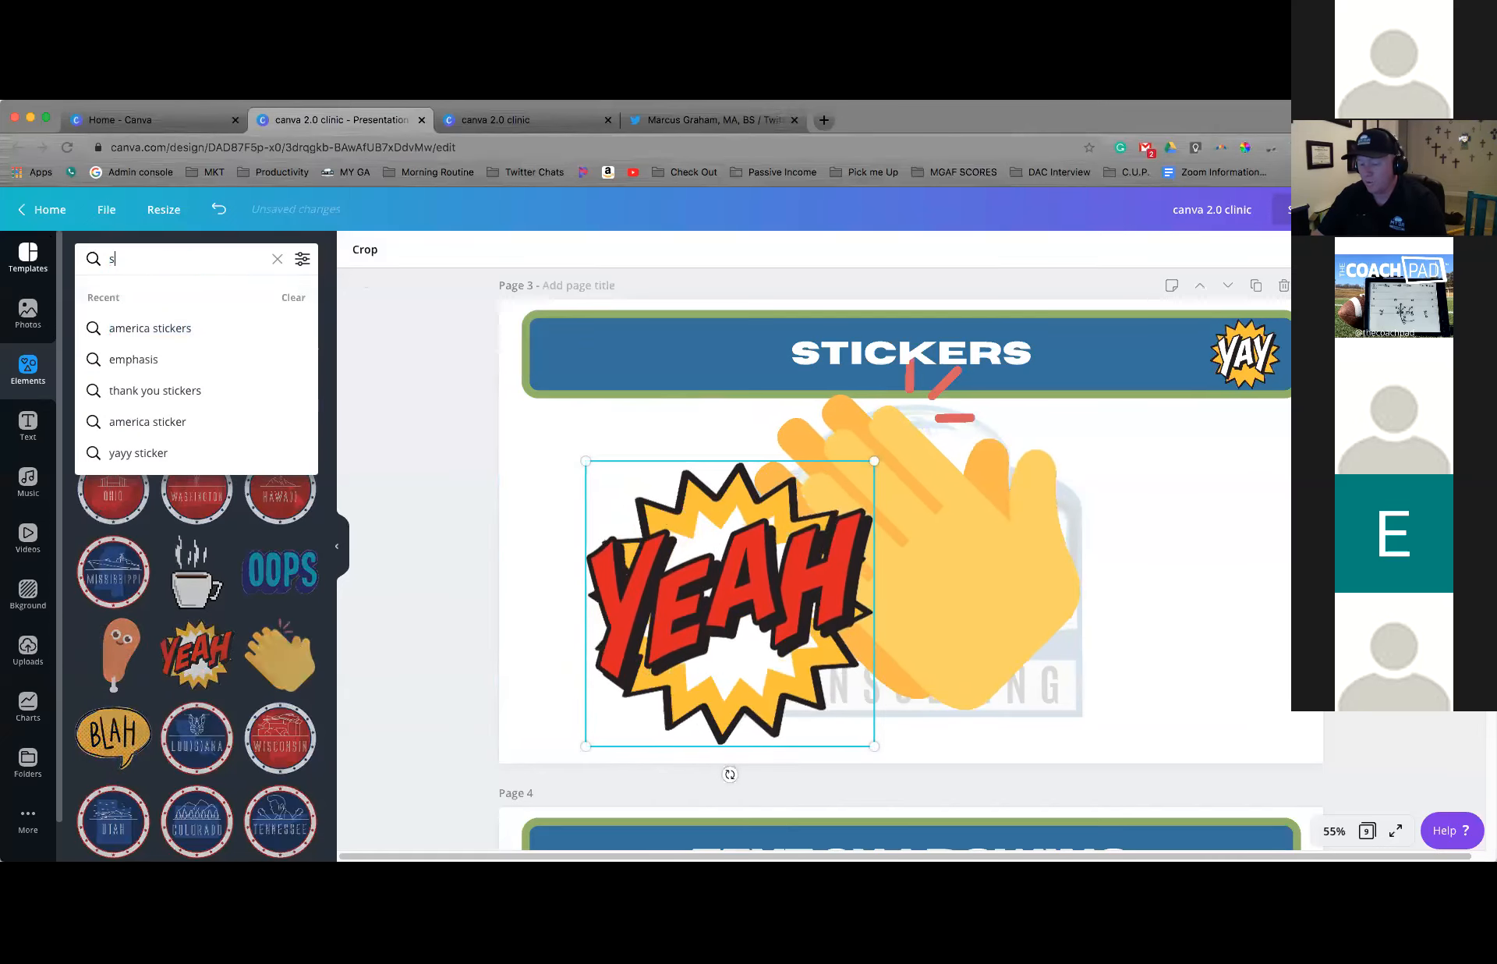
pyautogui.write('uare ')
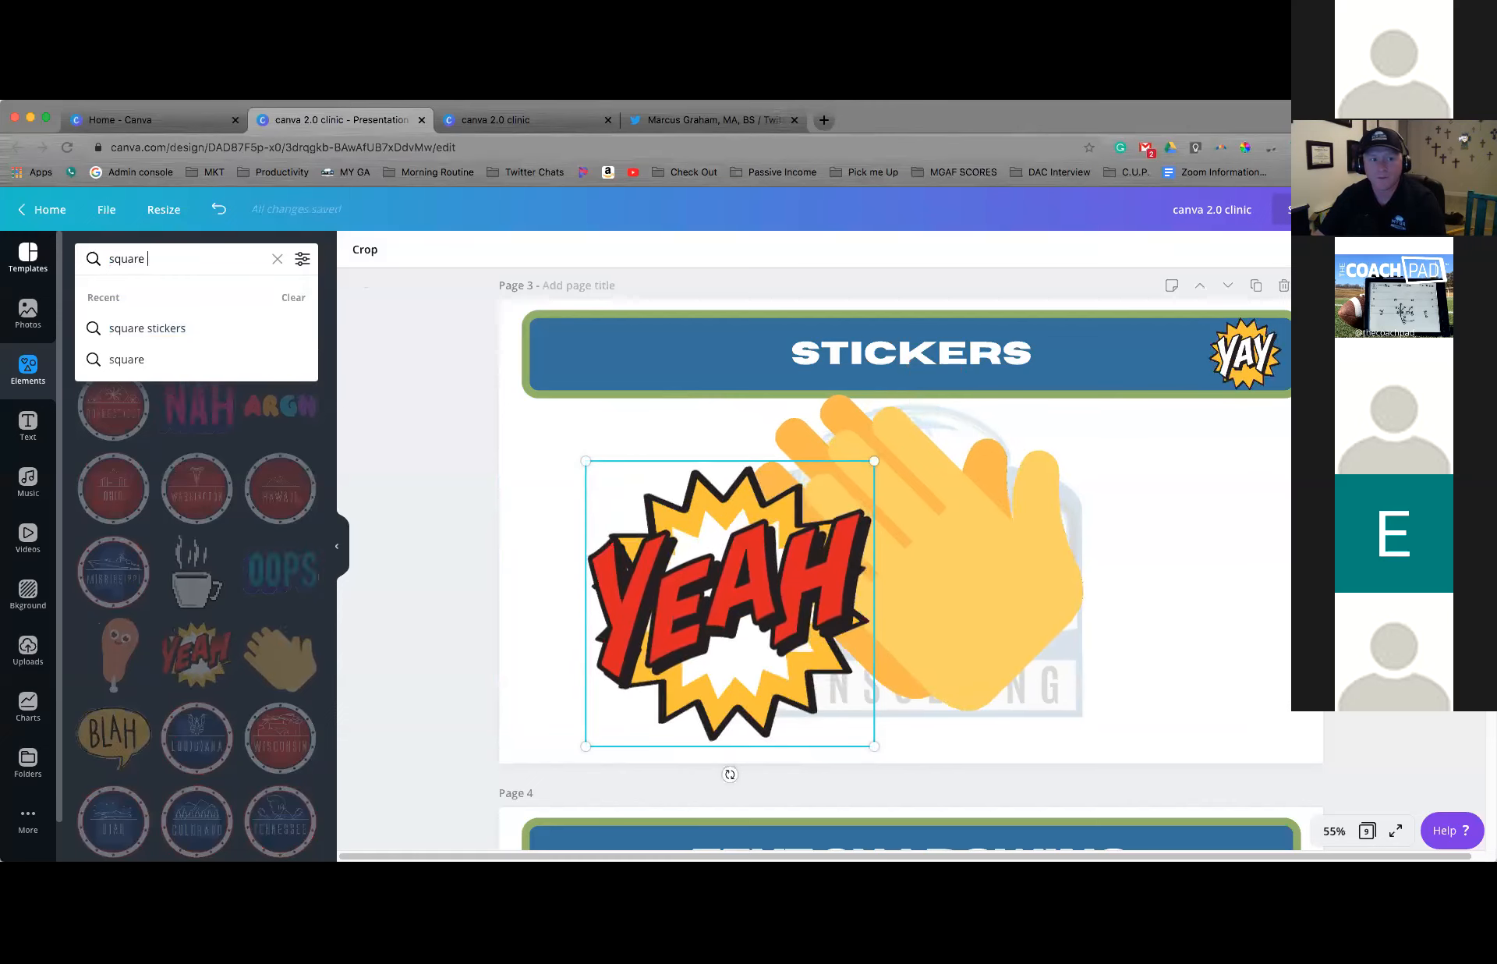
pyautogui.write('stickers')
pyautogui.press('Return')
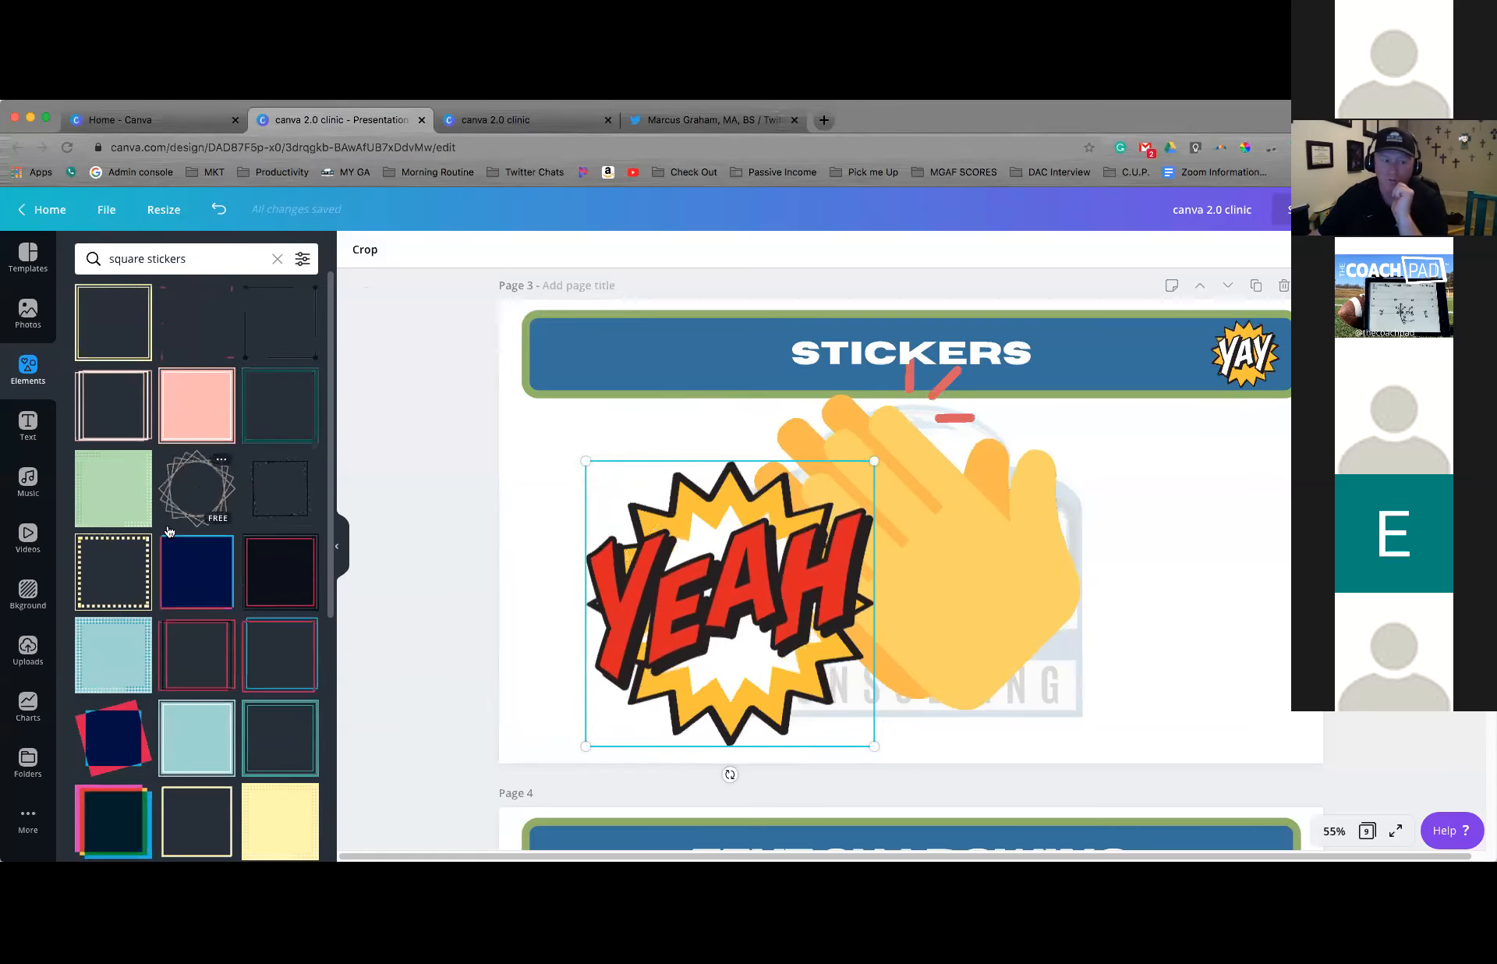
pyautogui.click(203, 558)
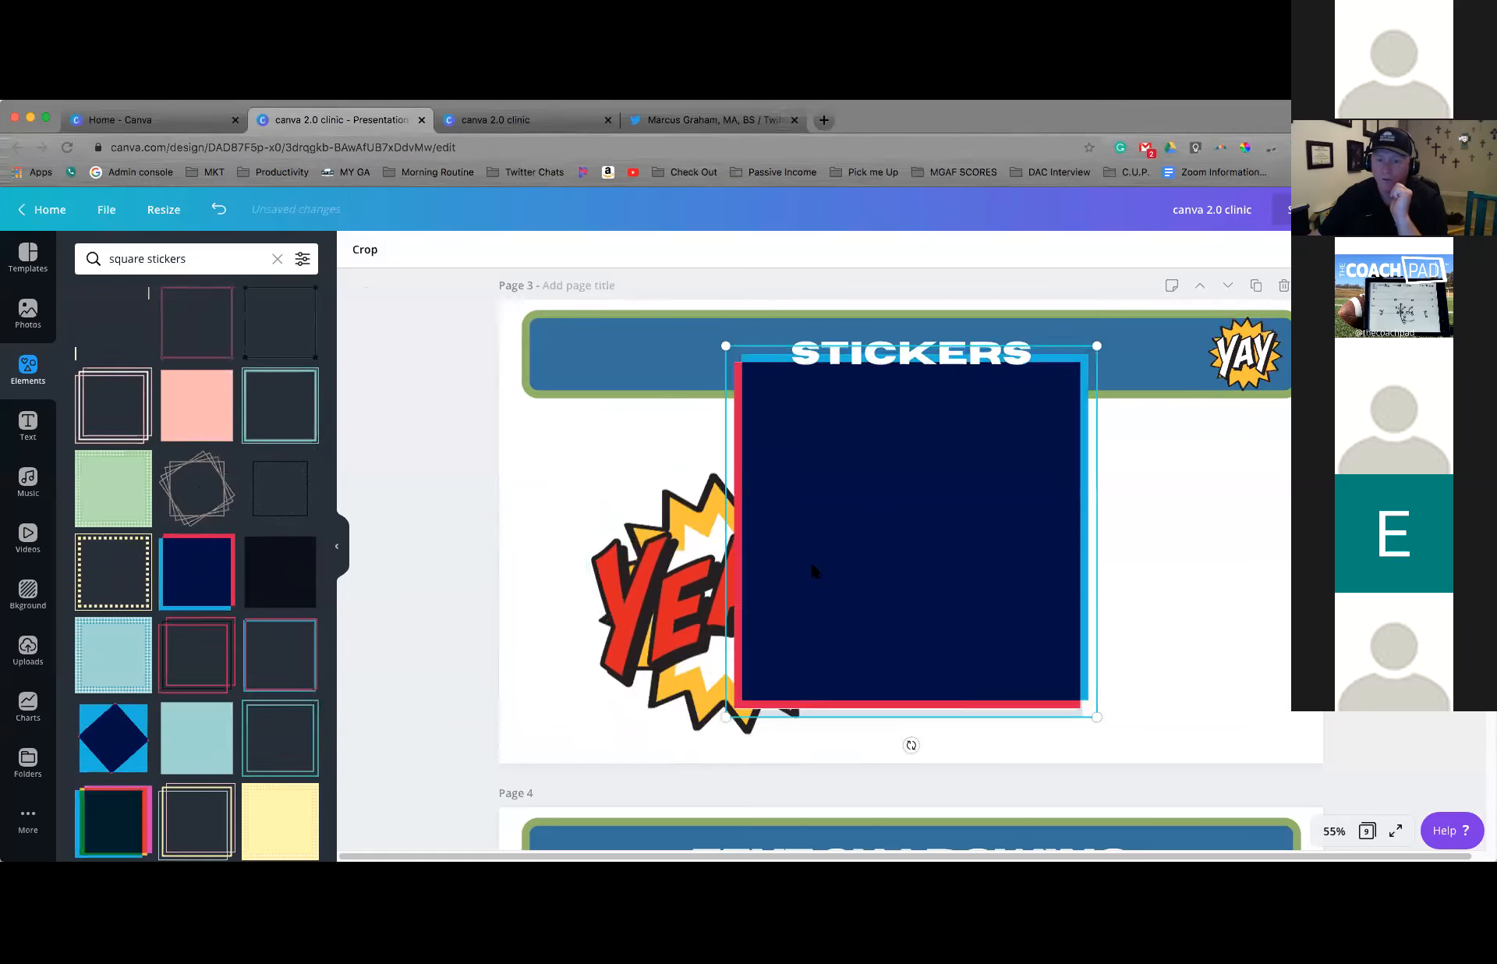
pyautogui.moveTo(1013, 562); pyautogui.dragTo(1298, 607)
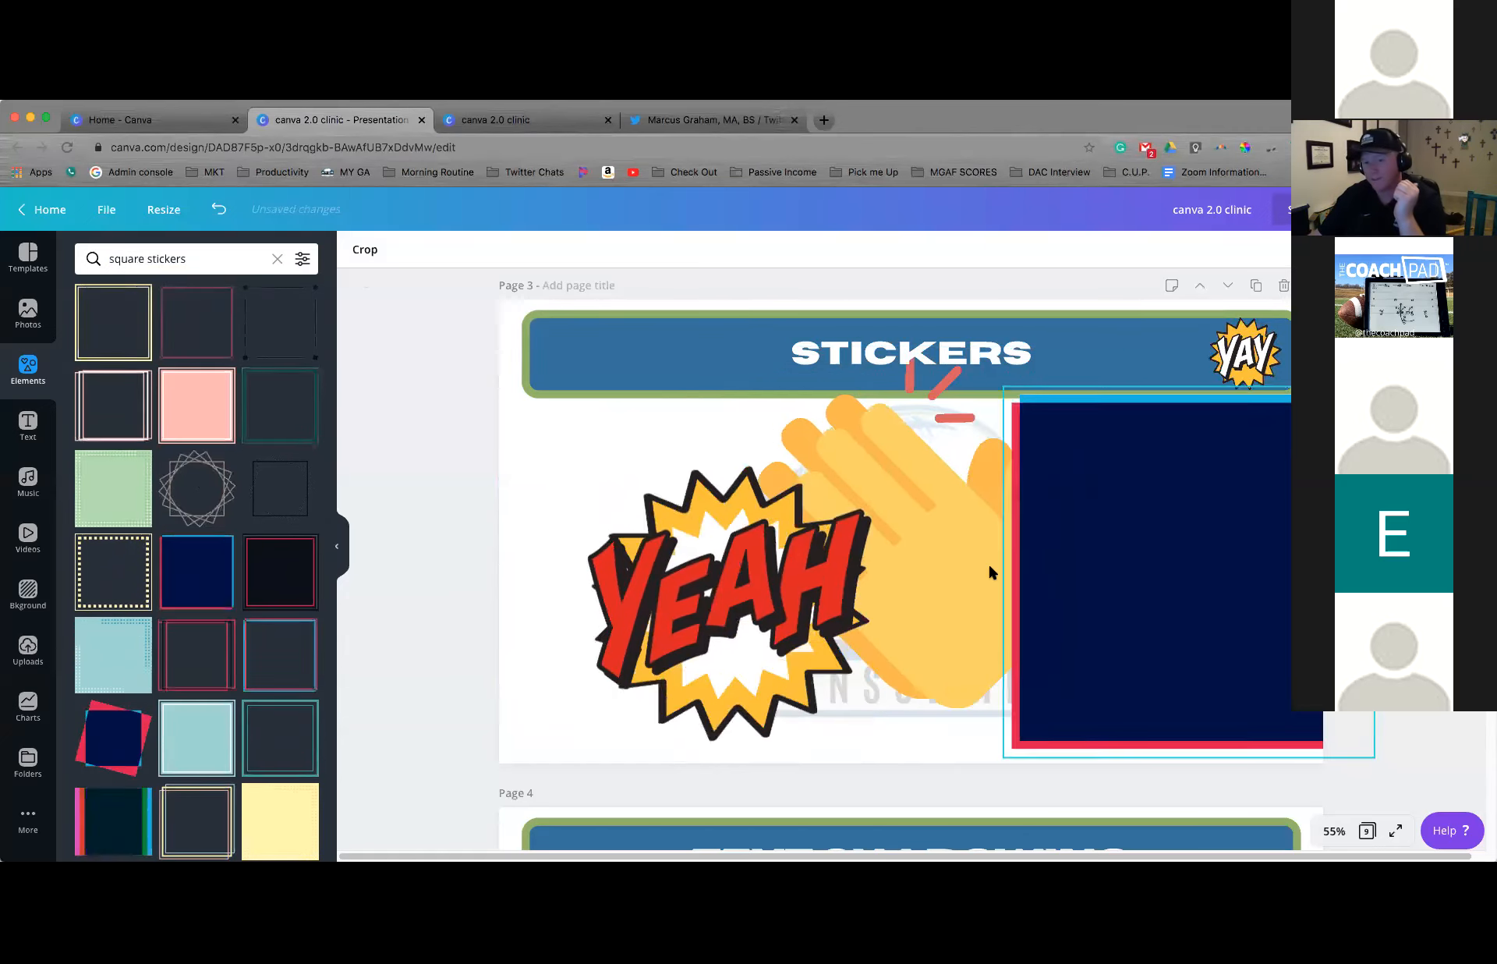
# Delete the clapping hands and YEAH stickers from page 3
pyautogui.click(933, 571)
pyautogui.press('Delete')
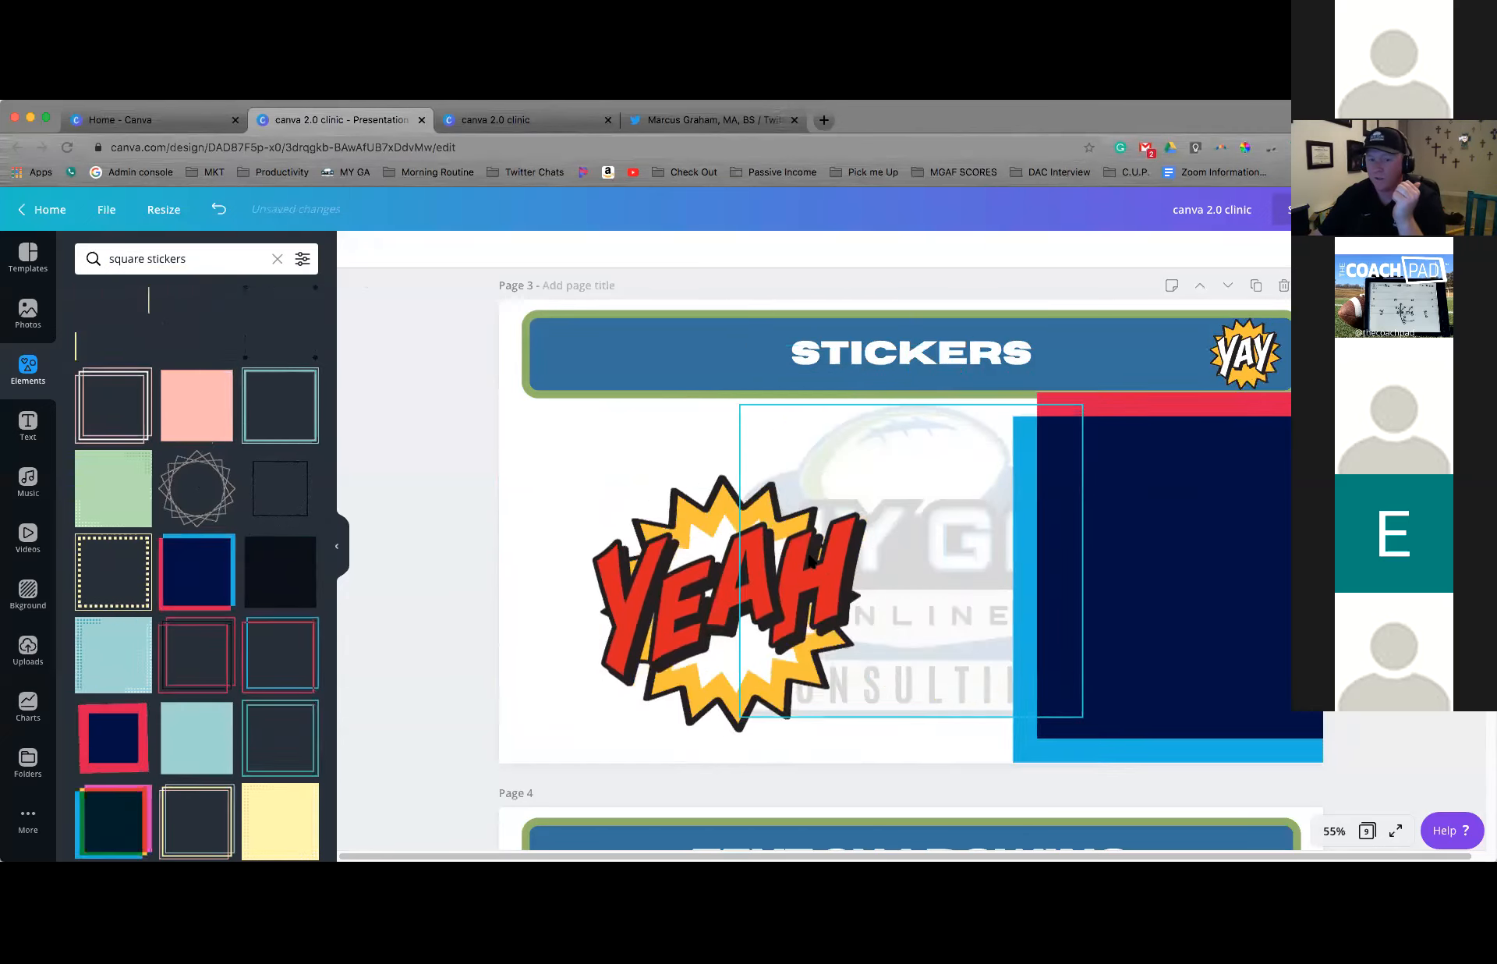
pyautogui.click(793, 559)
pyautogui.press('Delete')
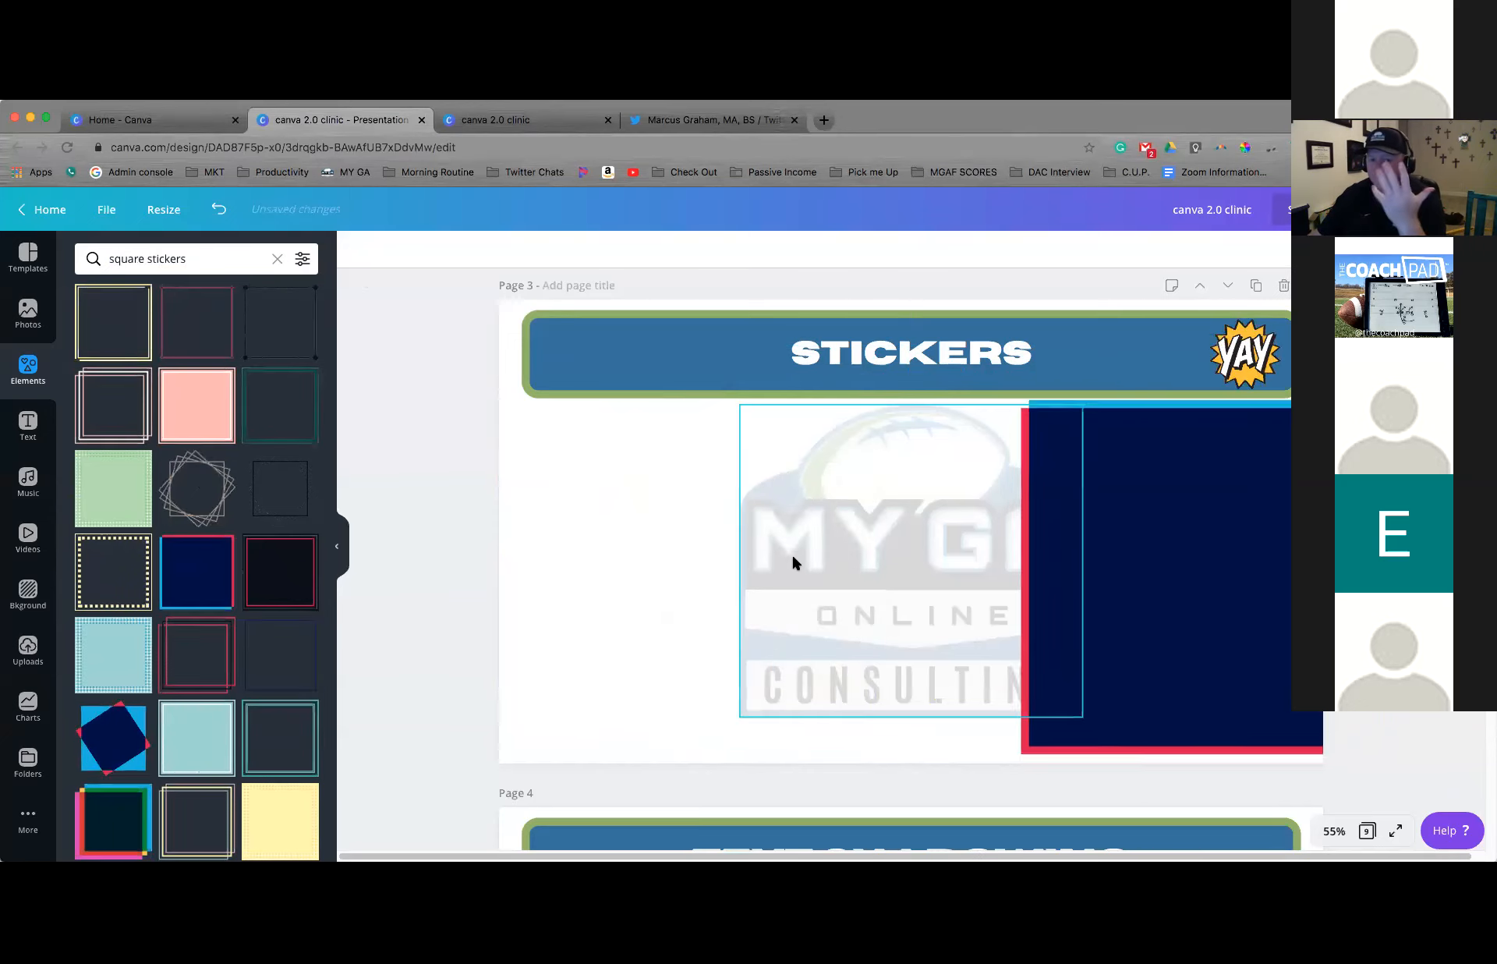
# Move the dark blue square sticker to the centre of page 3 and shrink it to fit within the faded logo
pyautogui.click(1101, 514)
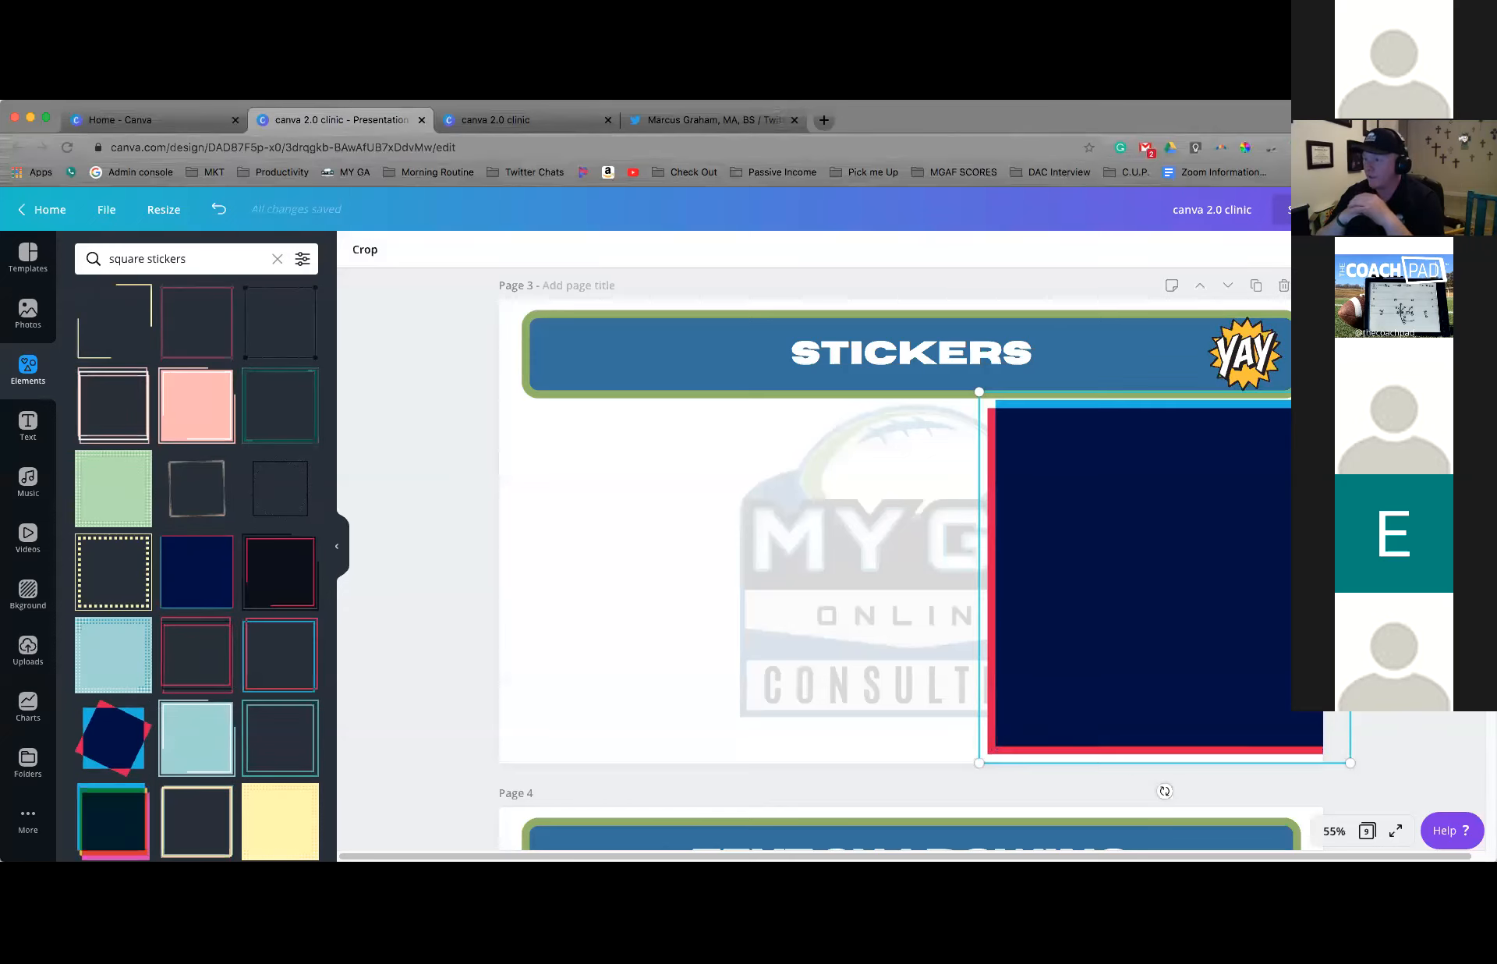
pyautogui.moveTo(1144, 468); pyautogui.dragTo(926, 437)
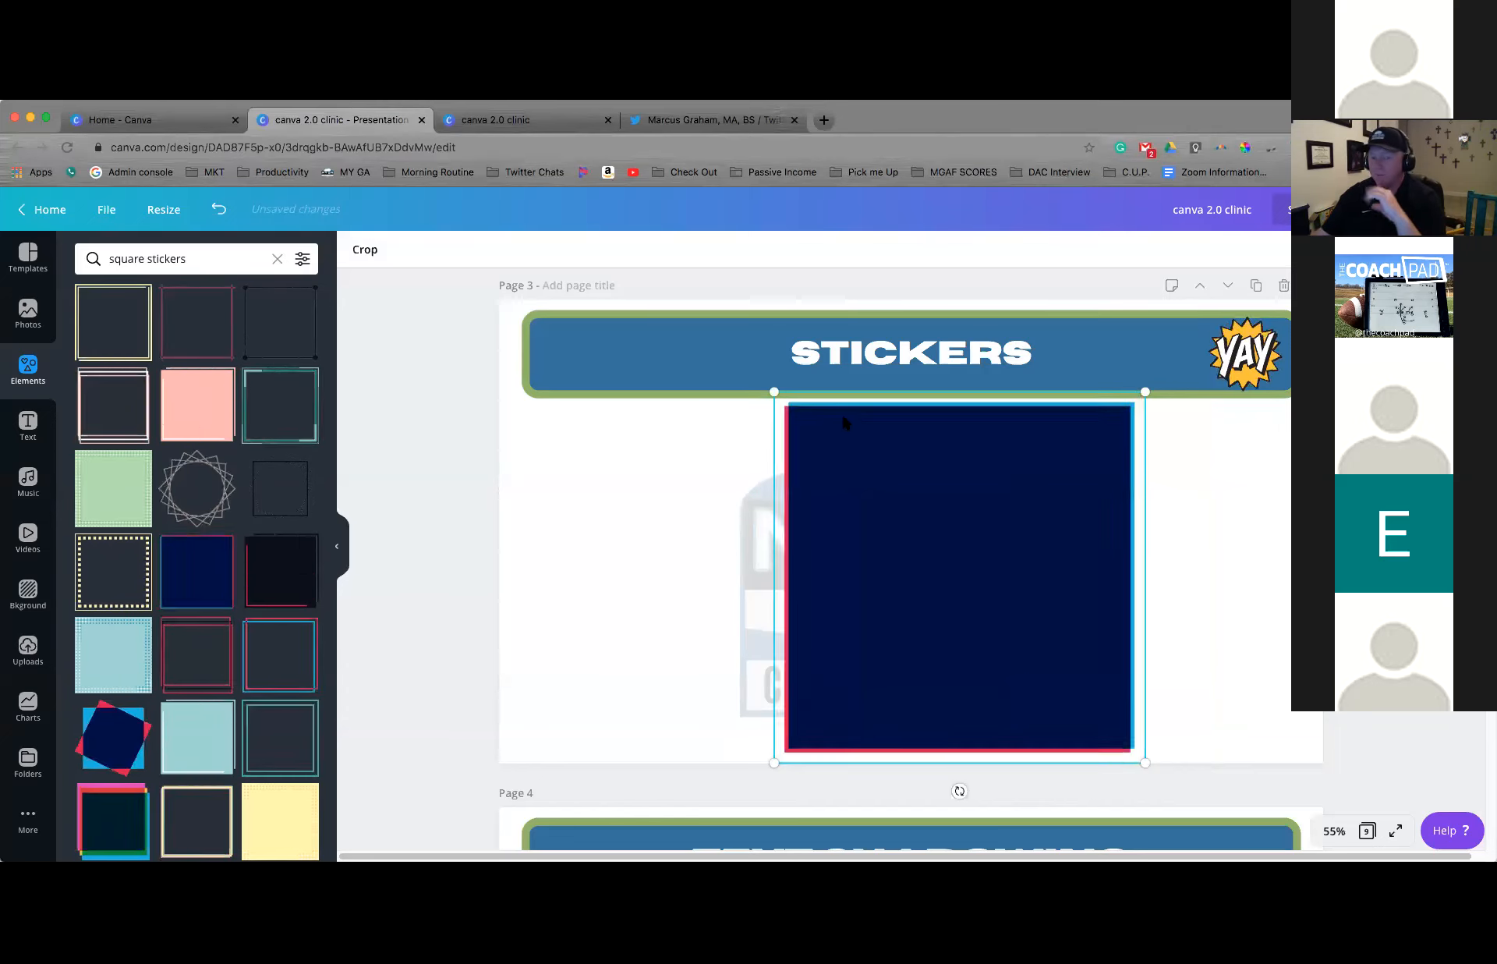
pyautogui.moveTo(842, 460); pyautogui.dragTo(867, 499)
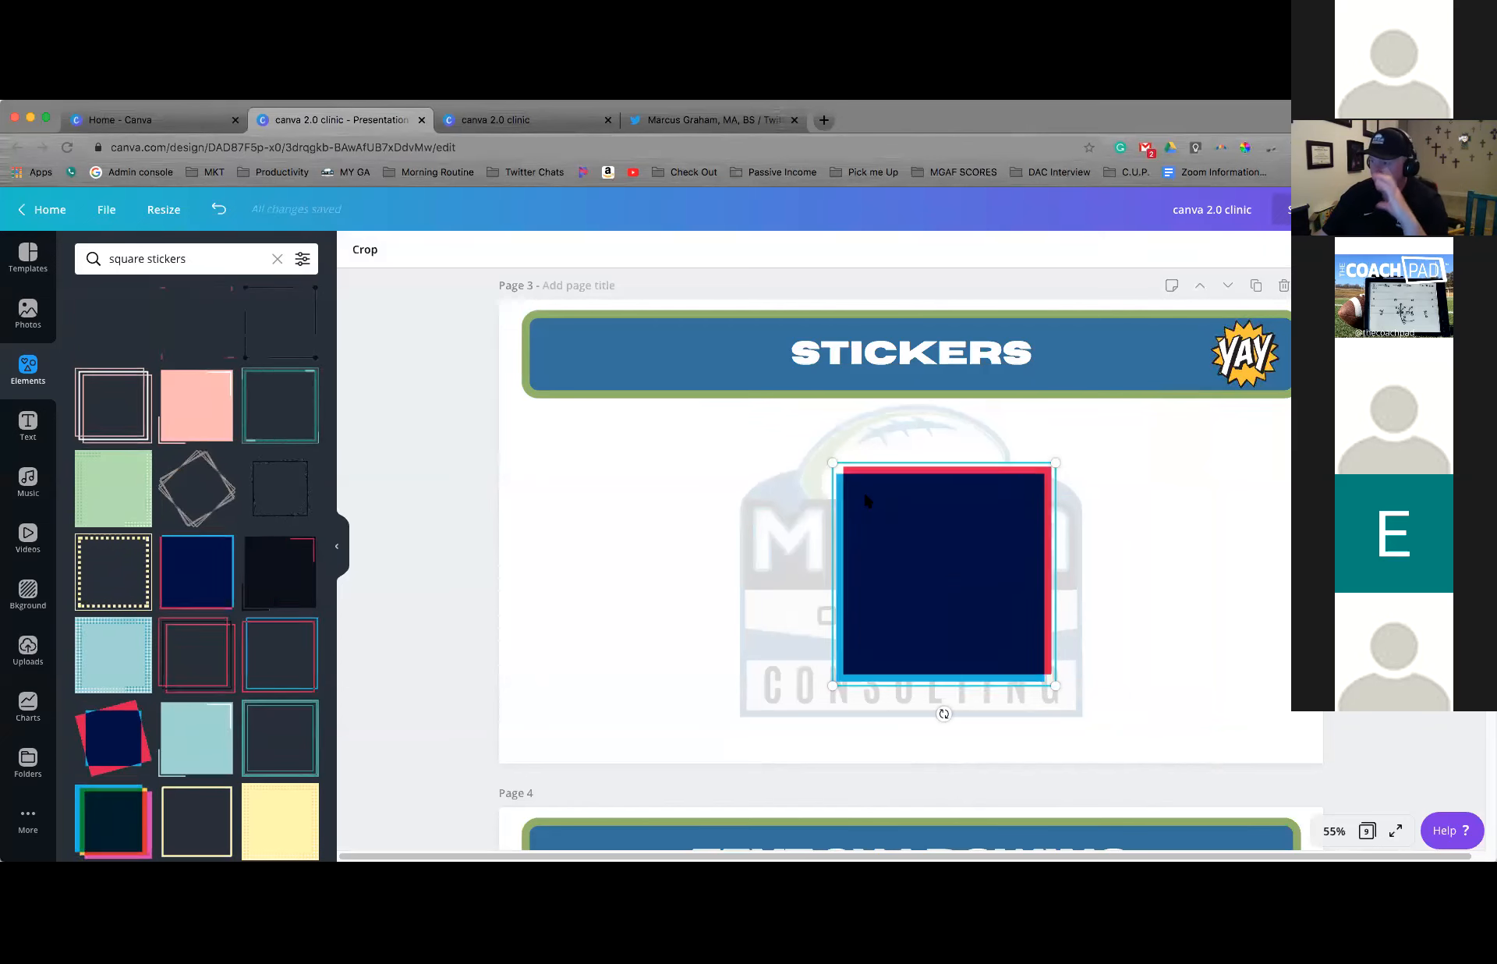
pyautogui.moveTo(883, 510); pyautogui.dragTo(875, 502)
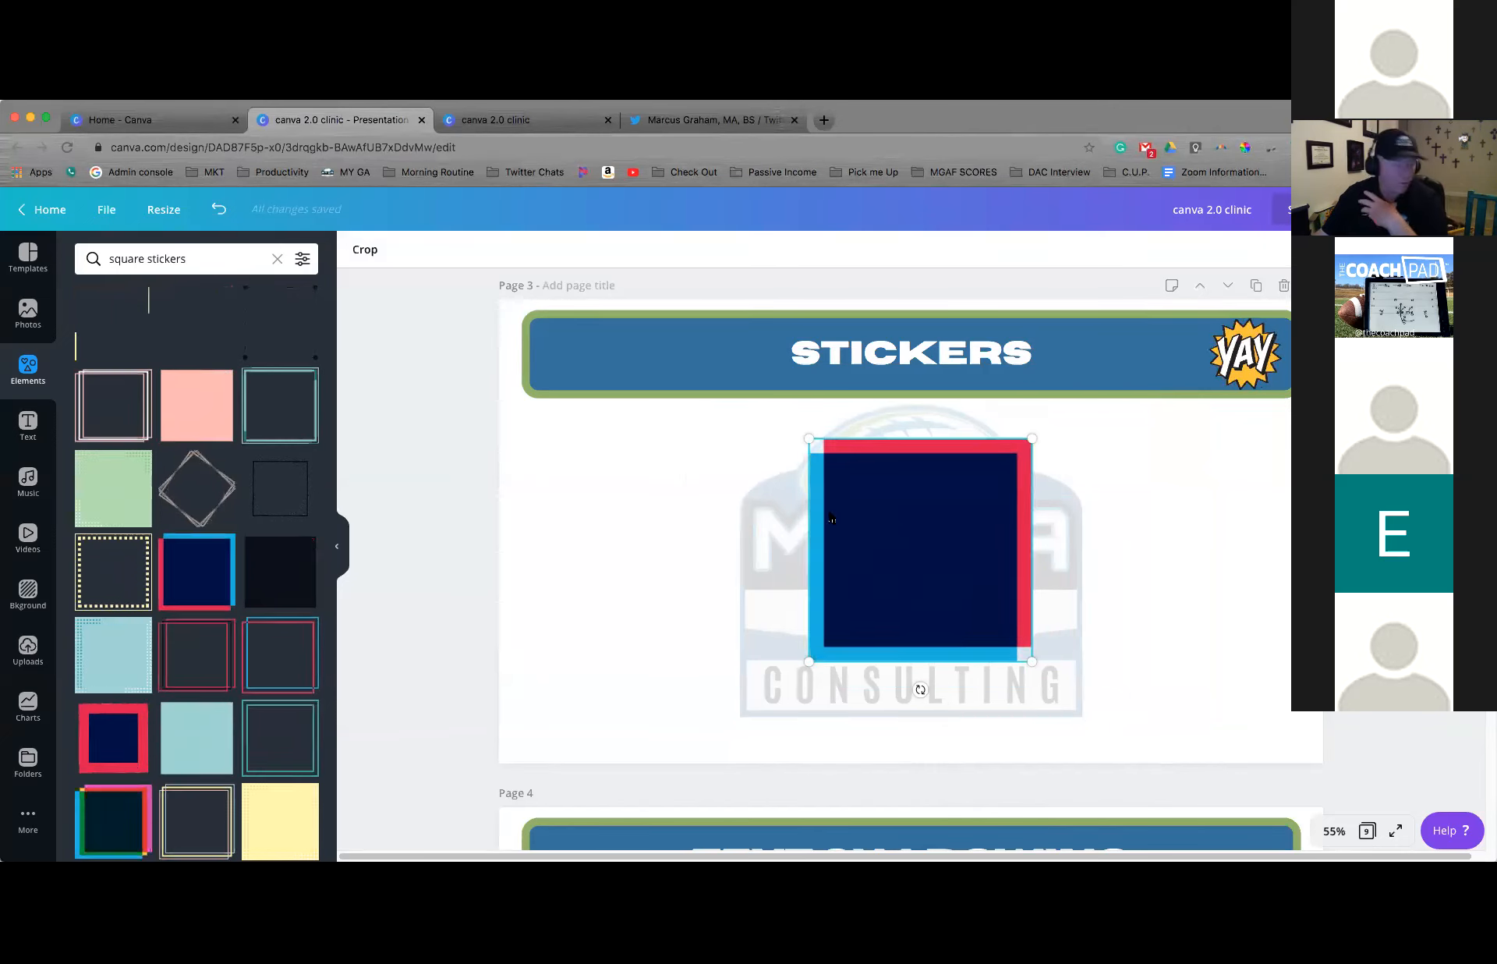
pyautogui.moveTo(809, 438)
pyautogui.mouseDown()
pyautogui.moveTo(668, 357)
pyautogui.moveTo(788, 445)
pyautogui.mouseUp()
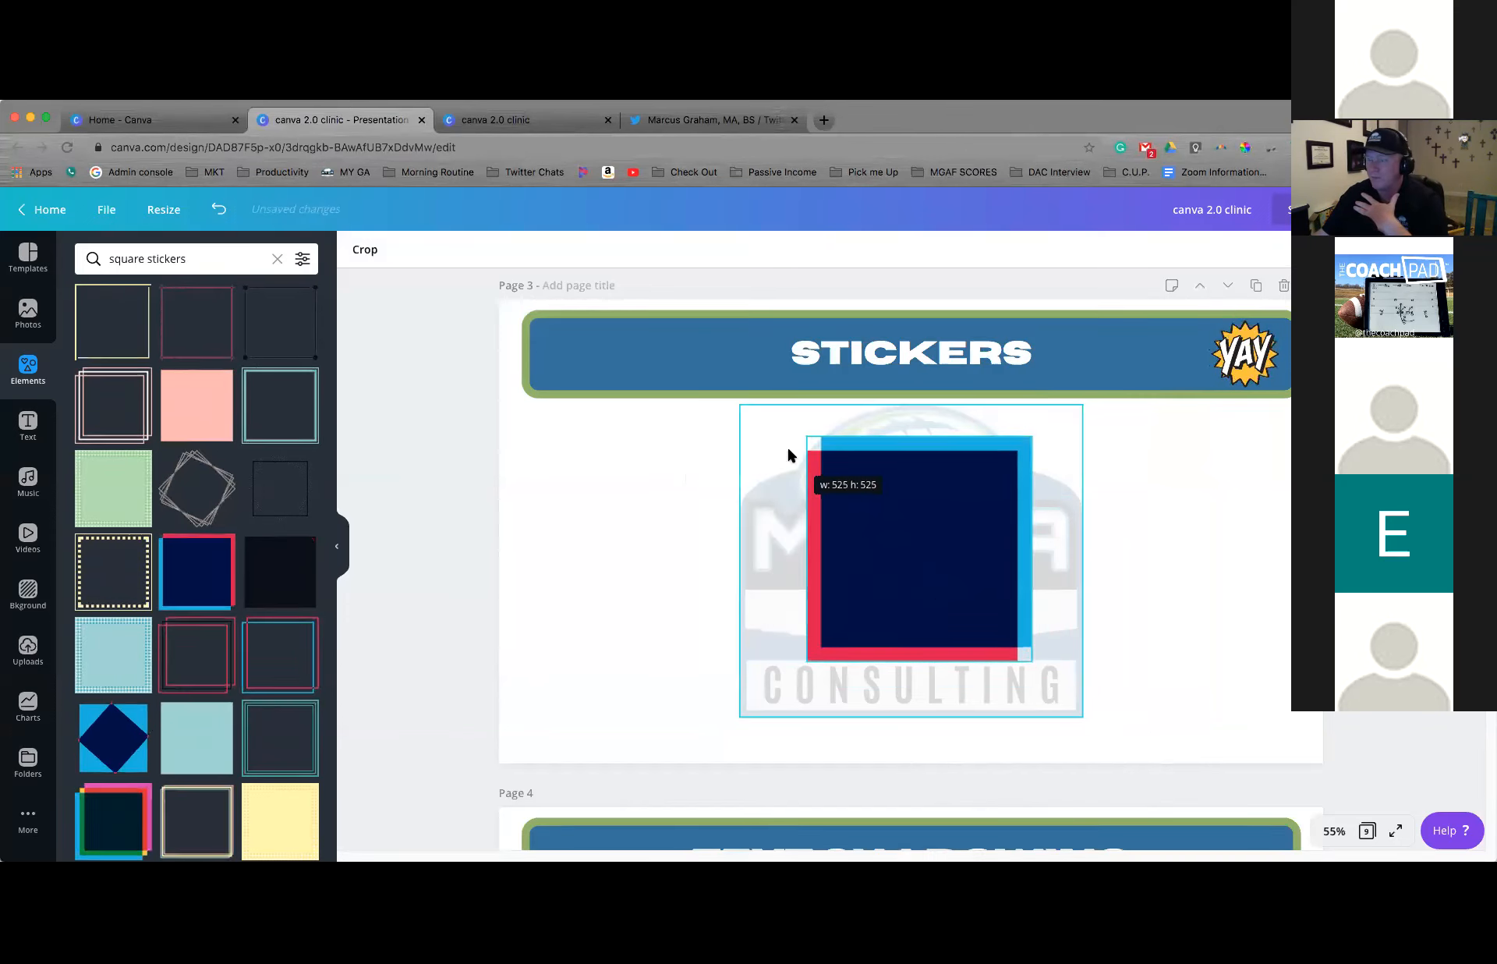
# Add an outlined square from the full Shapes category to page 3, squash it into a low rectangle, and delete it
pyautogui.click(28, 368)
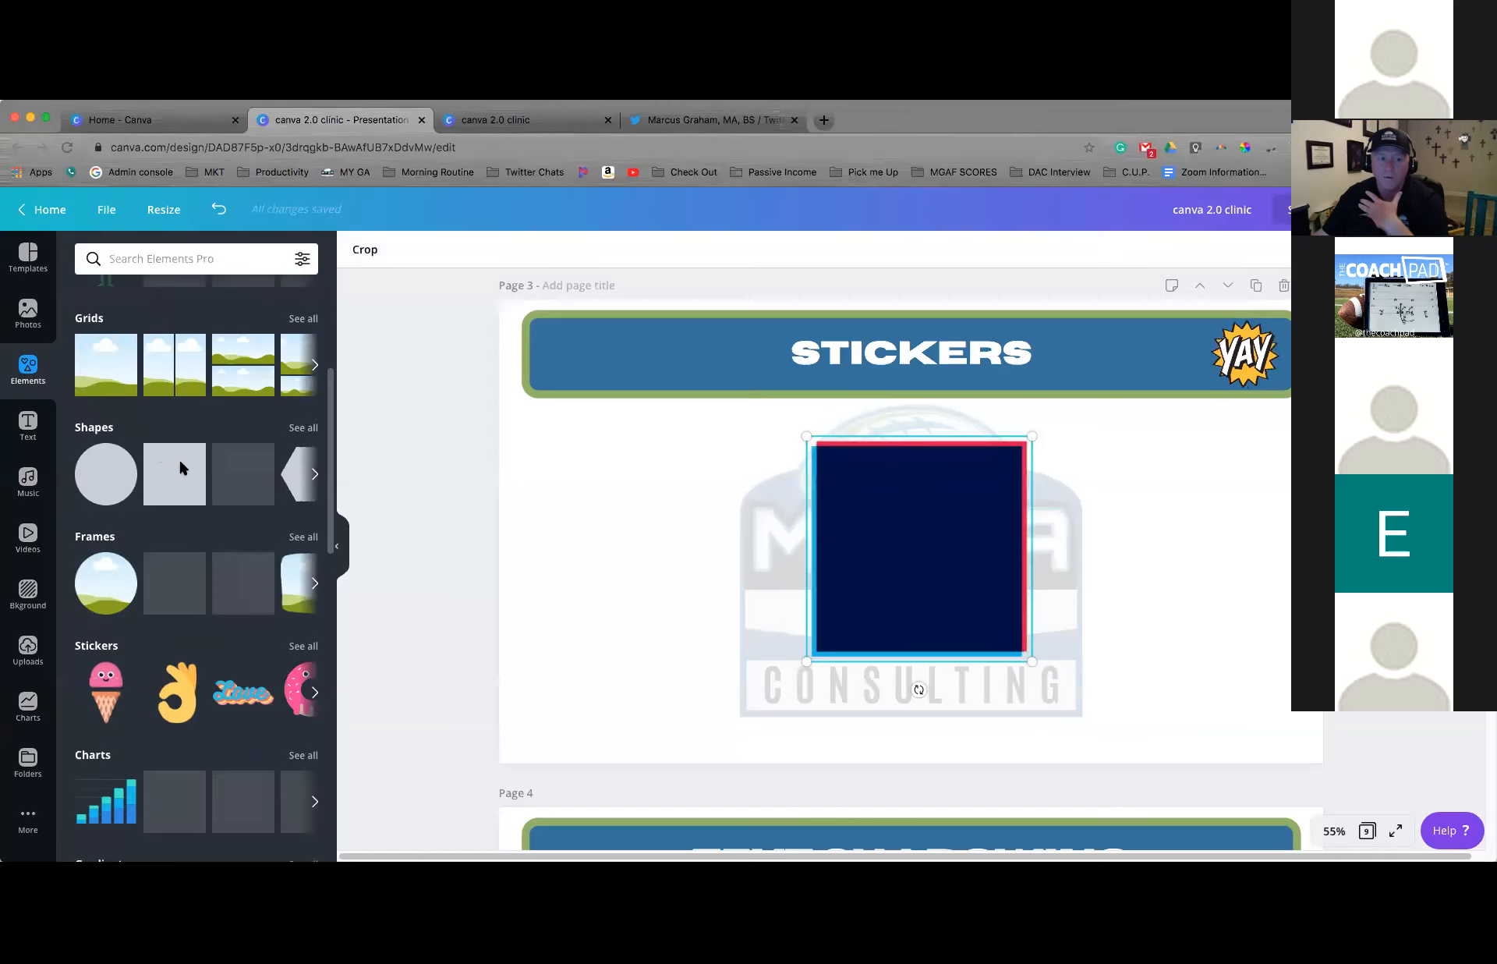
pyautogui.click(315, 474)
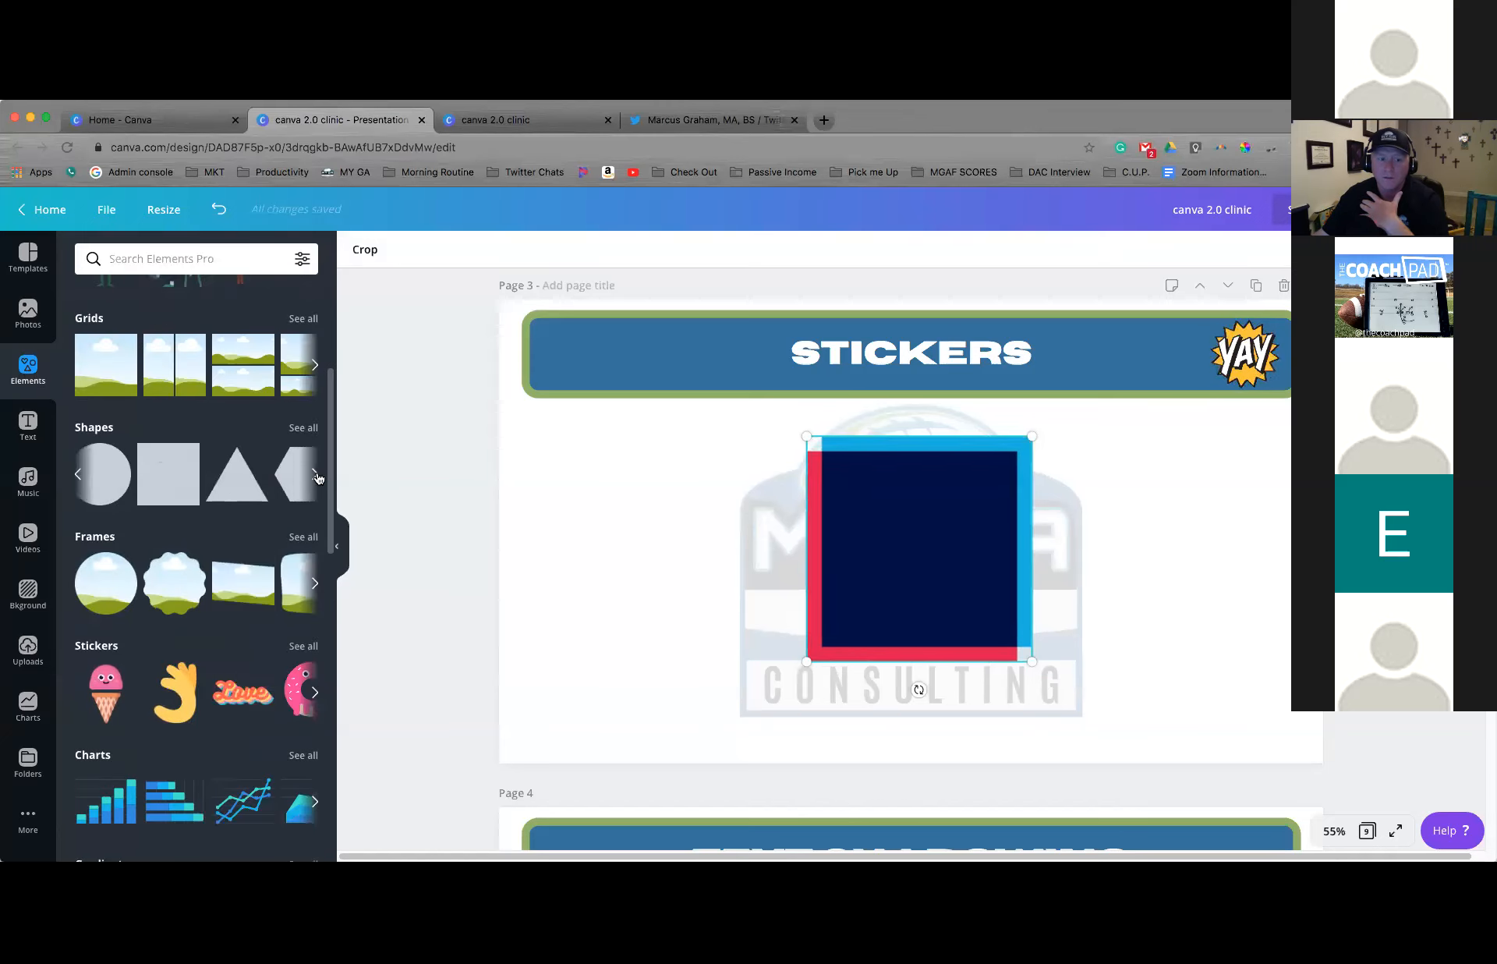
pyautogui.click(315, 474)
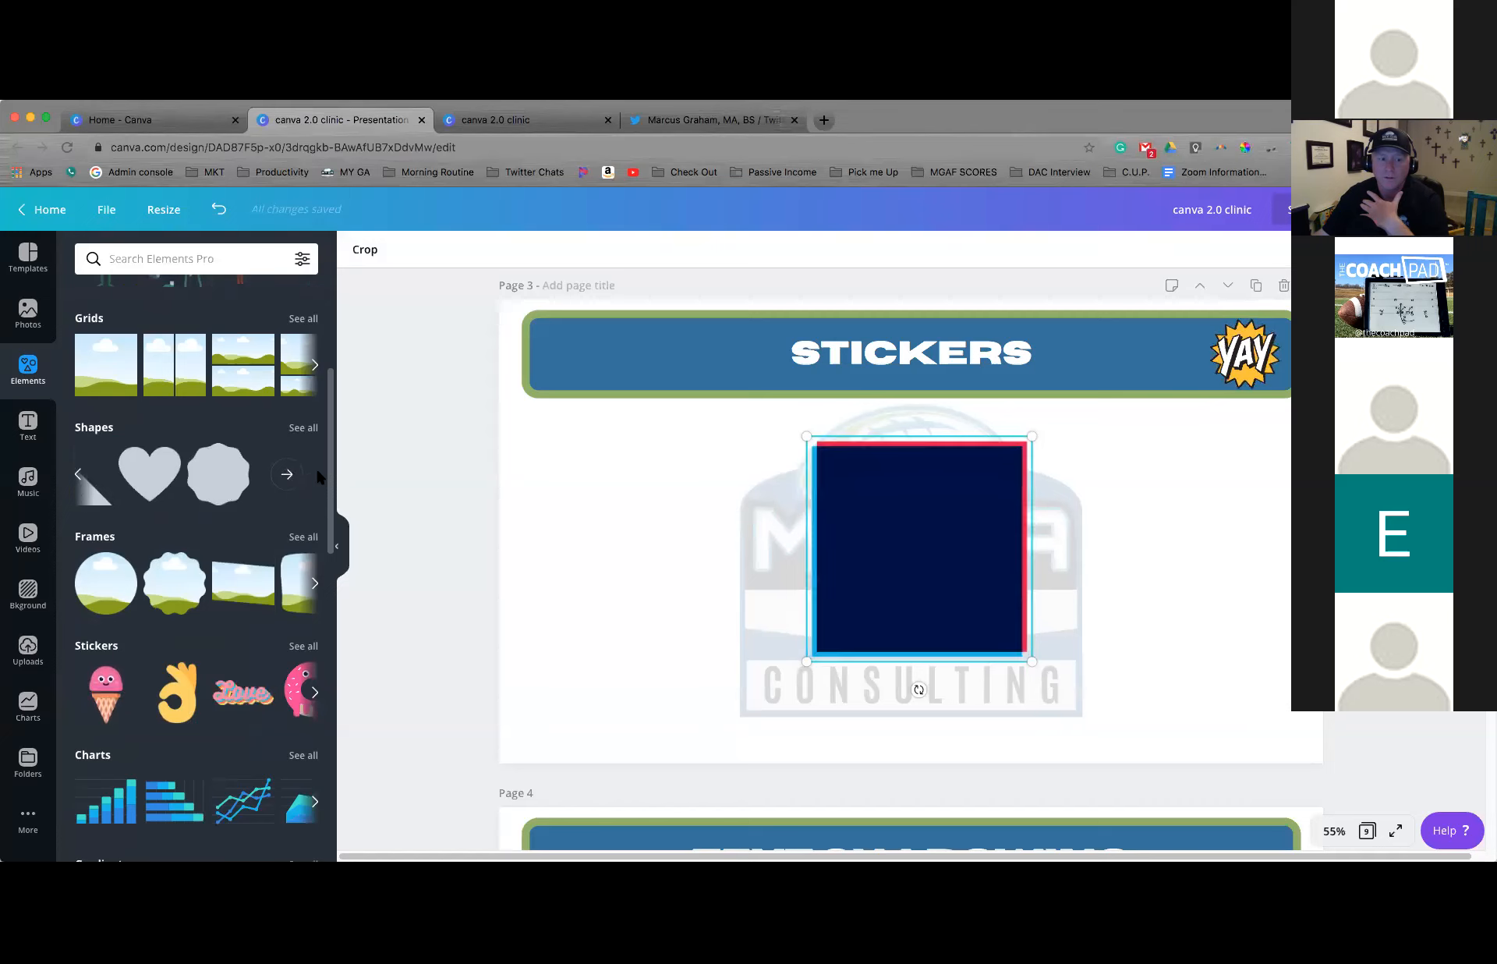
pyautogui.click(304, 427)
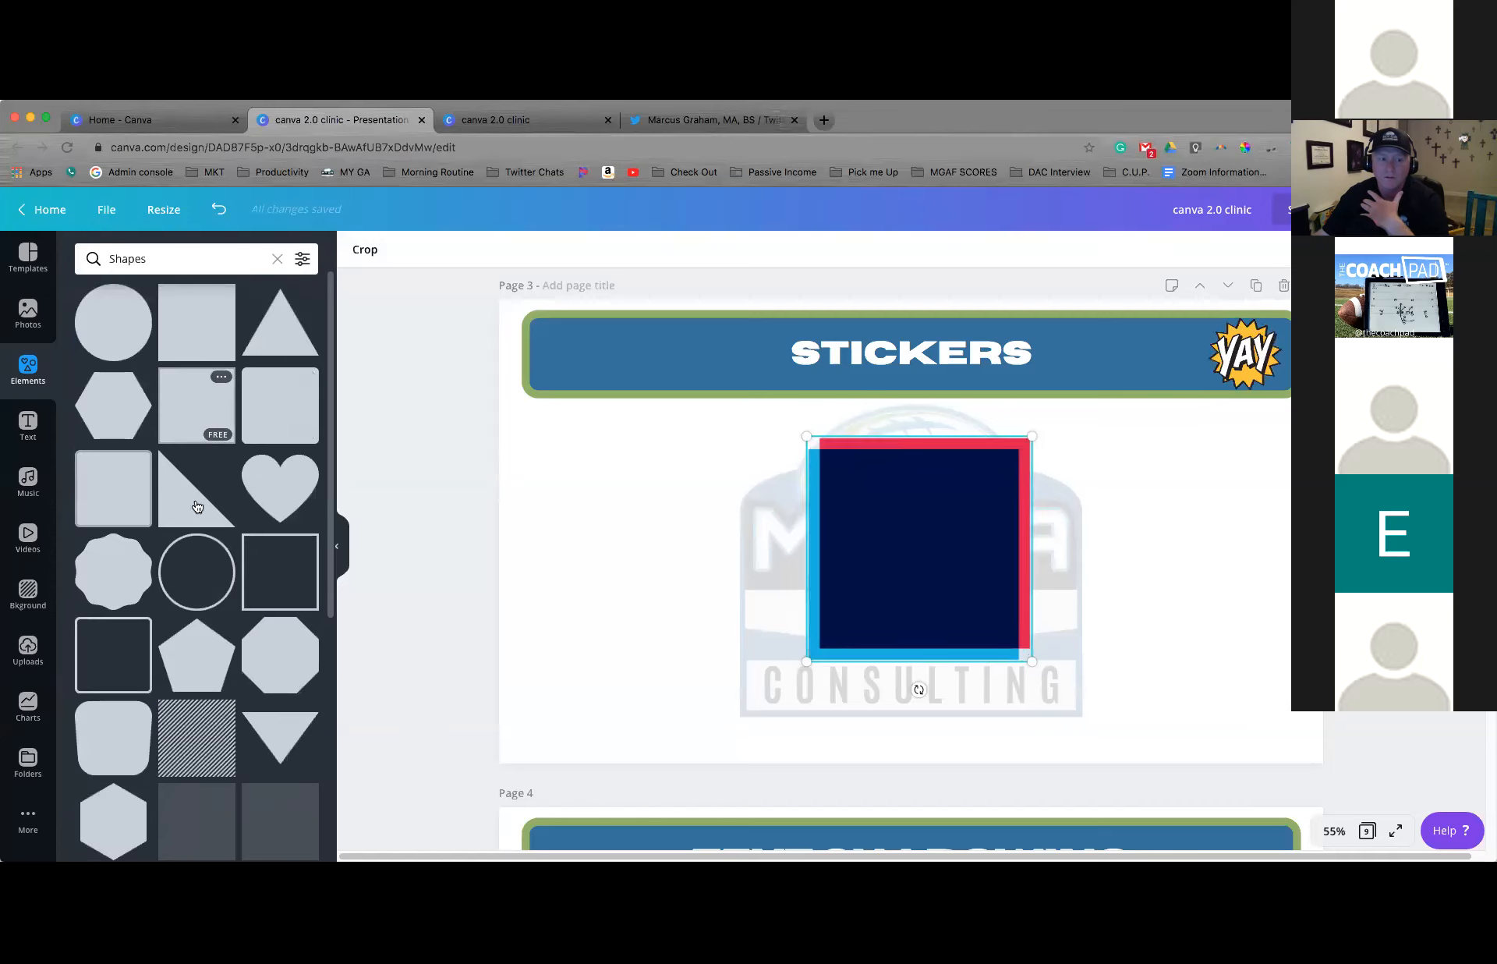
pyautogui.click(273, 567)
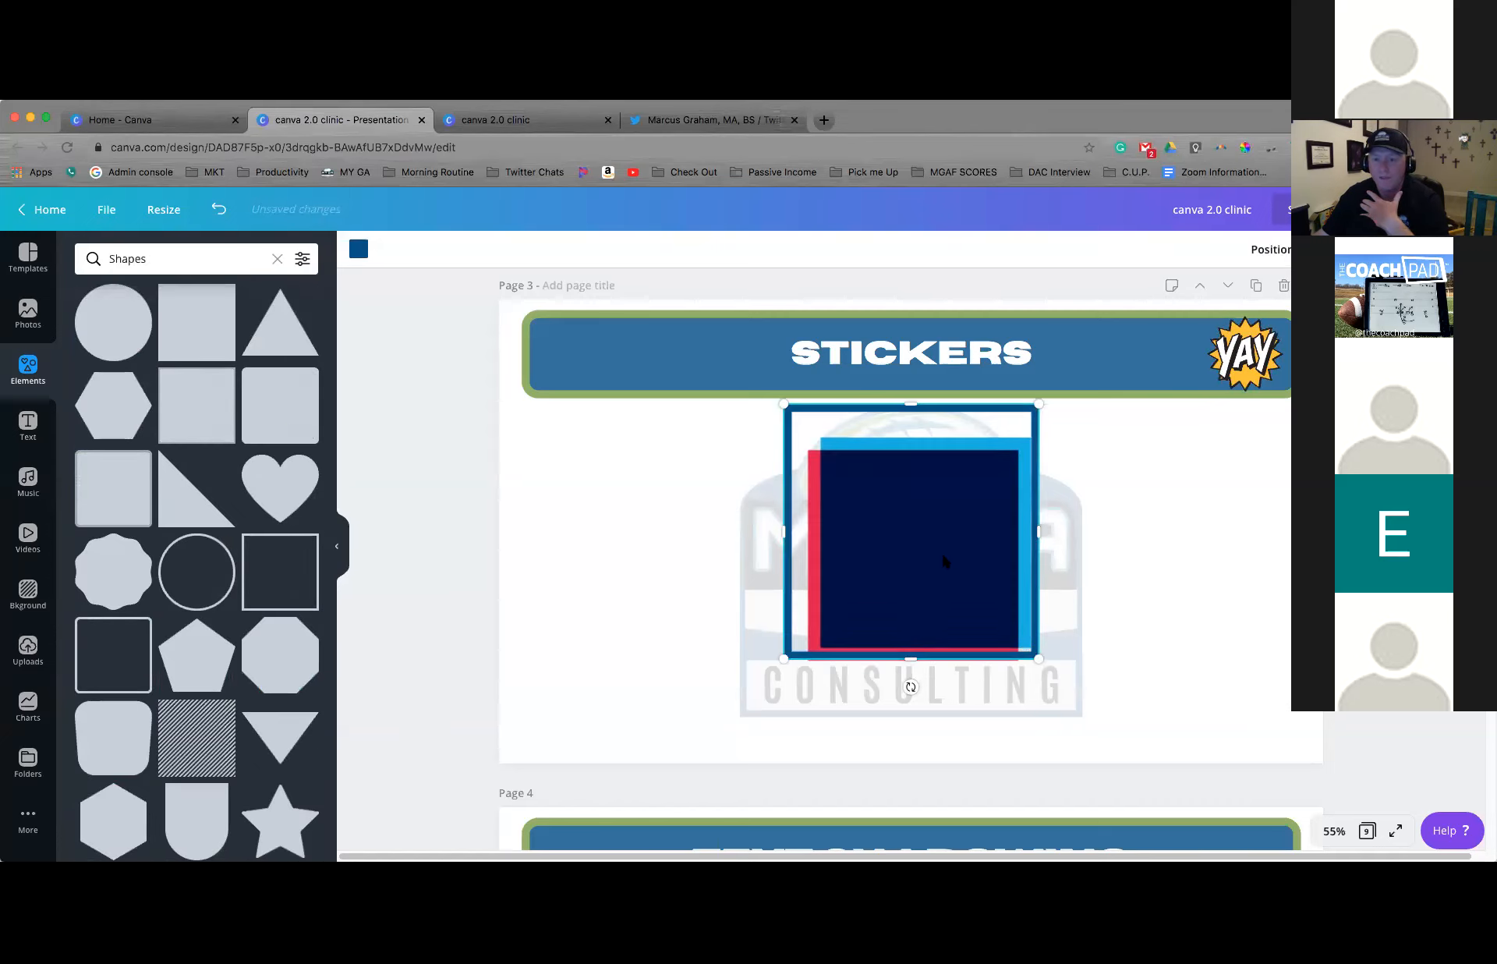
pyautogui.moveTo(1039, 659); pyautogui.dragTo(984, 428)
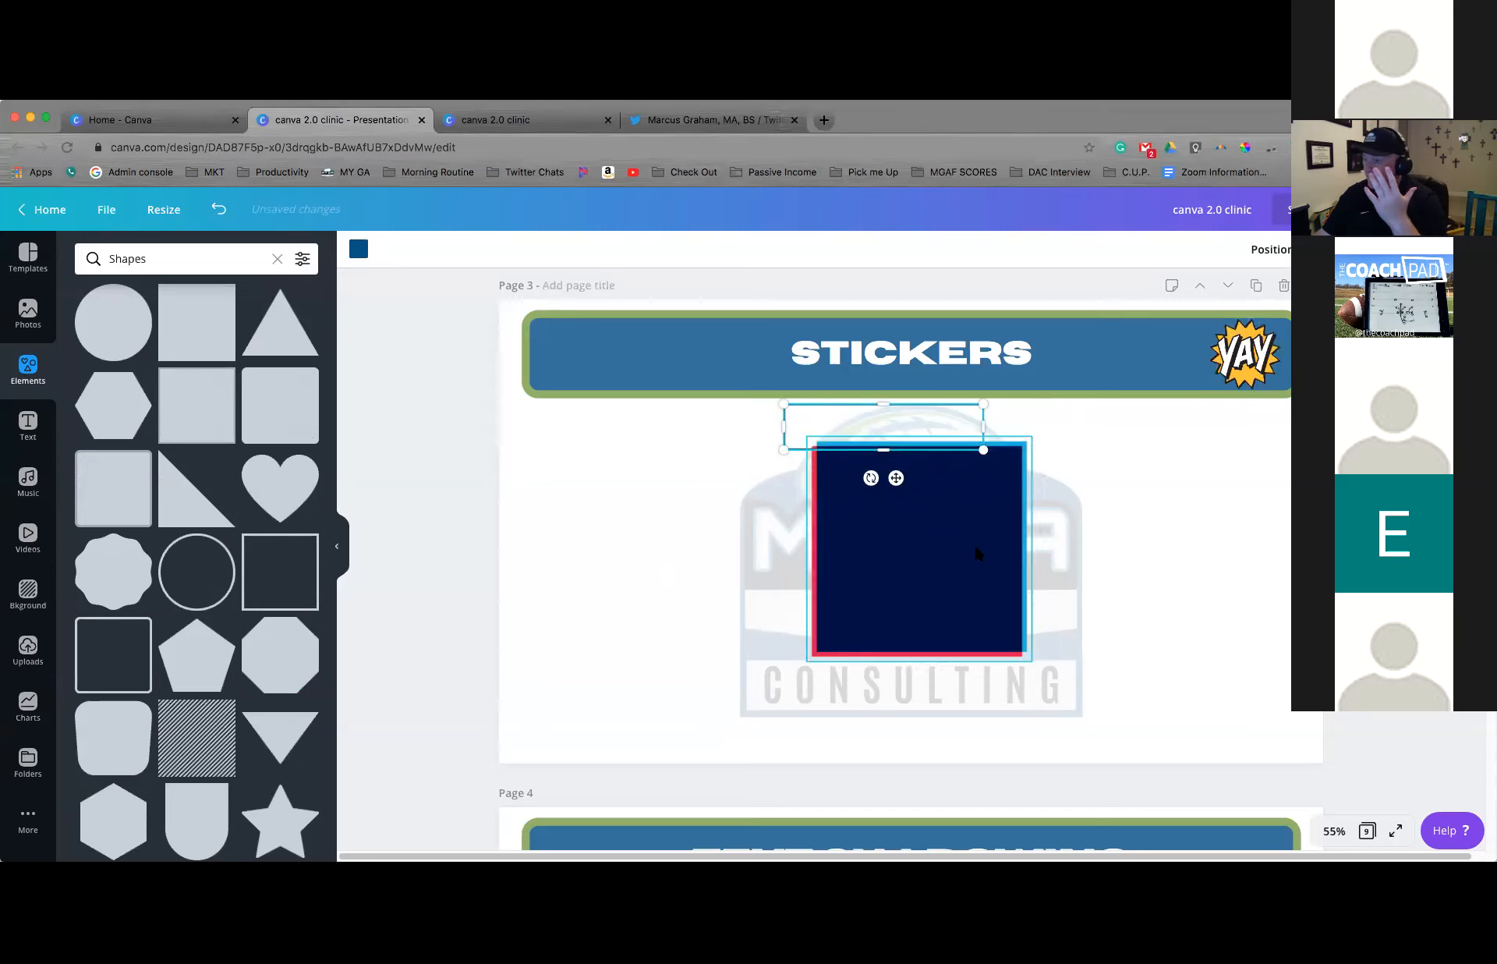
pyautogui.press('Delete')
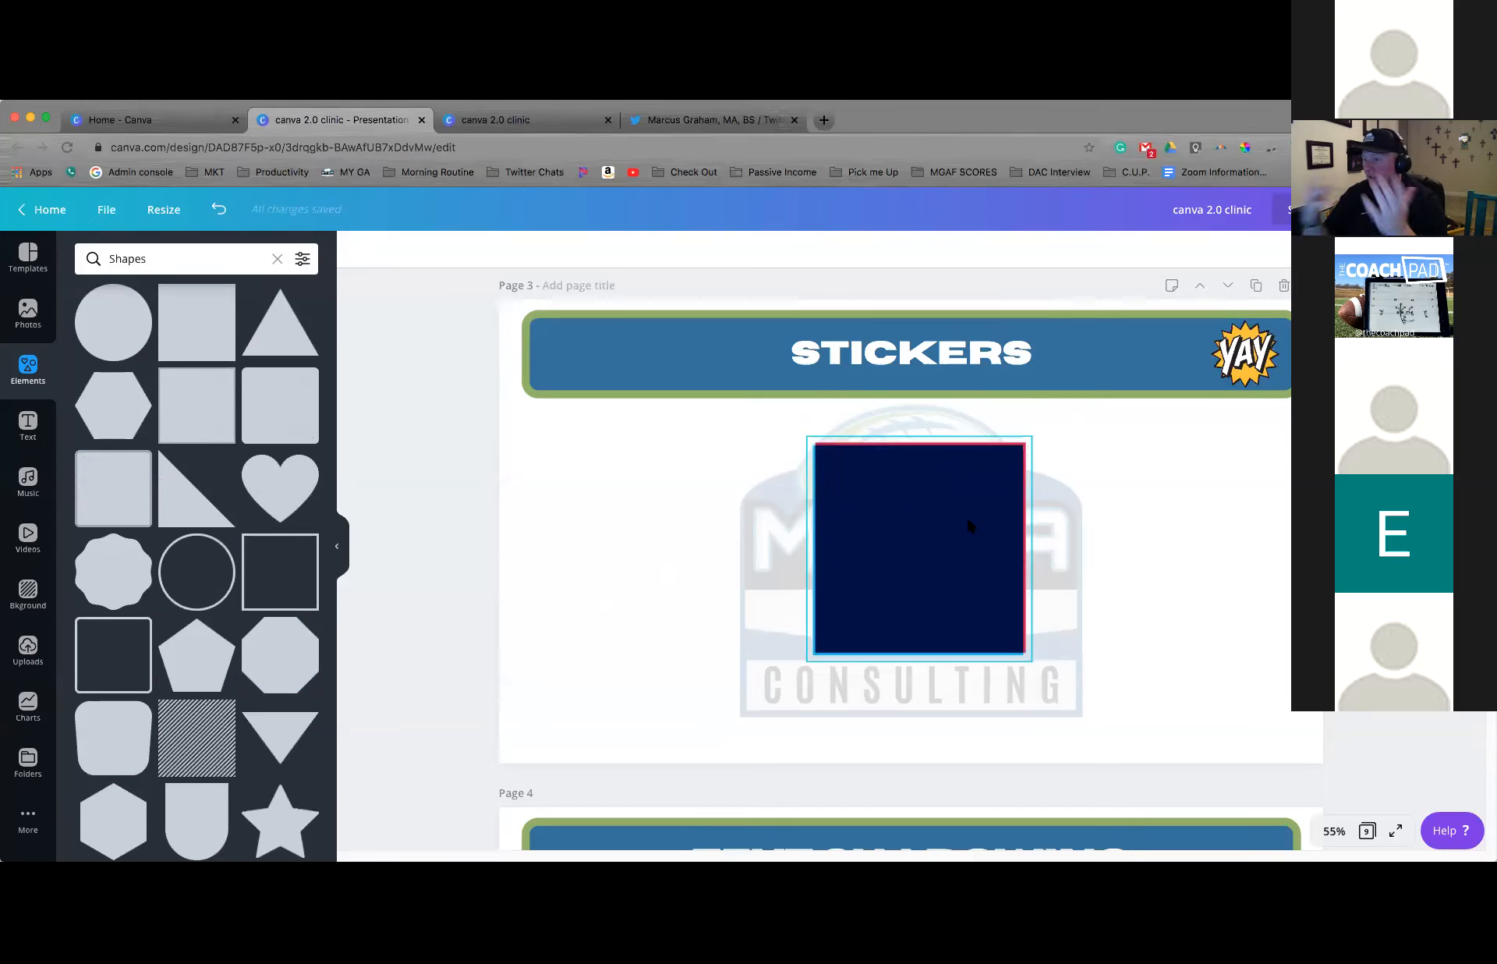
# Search the elements for "emphasis stickers" and place the cream burst-line sticker over the upper-left corner of the dark blue square
pyautogui.click(276, 259)
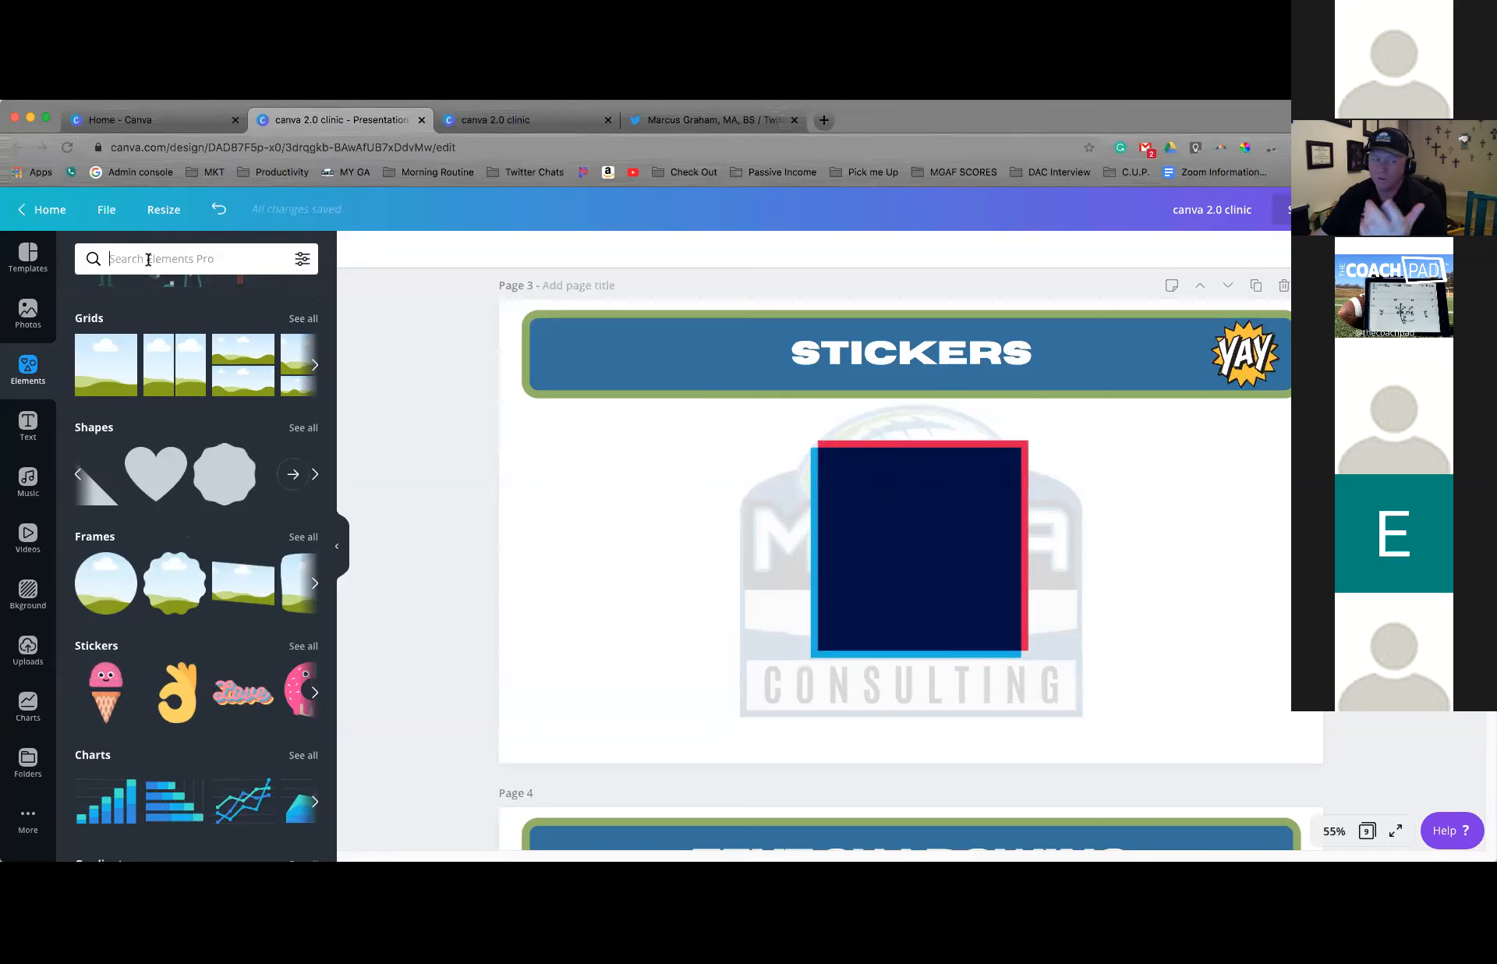
pyautogui.write('emp')
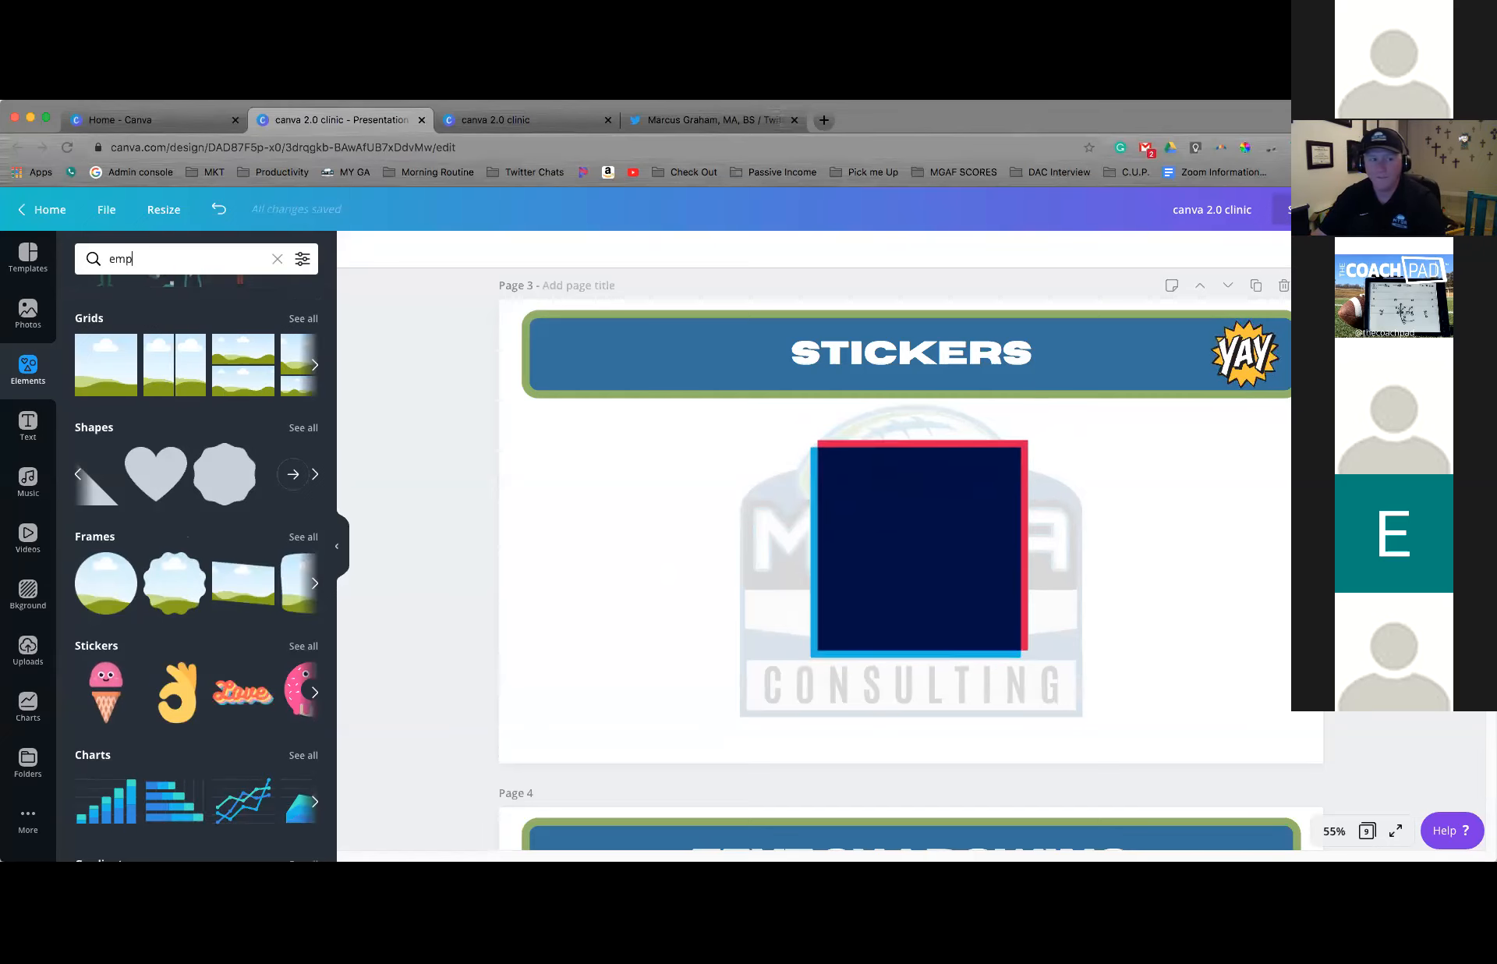
pyautogui.write('hasis stickers')
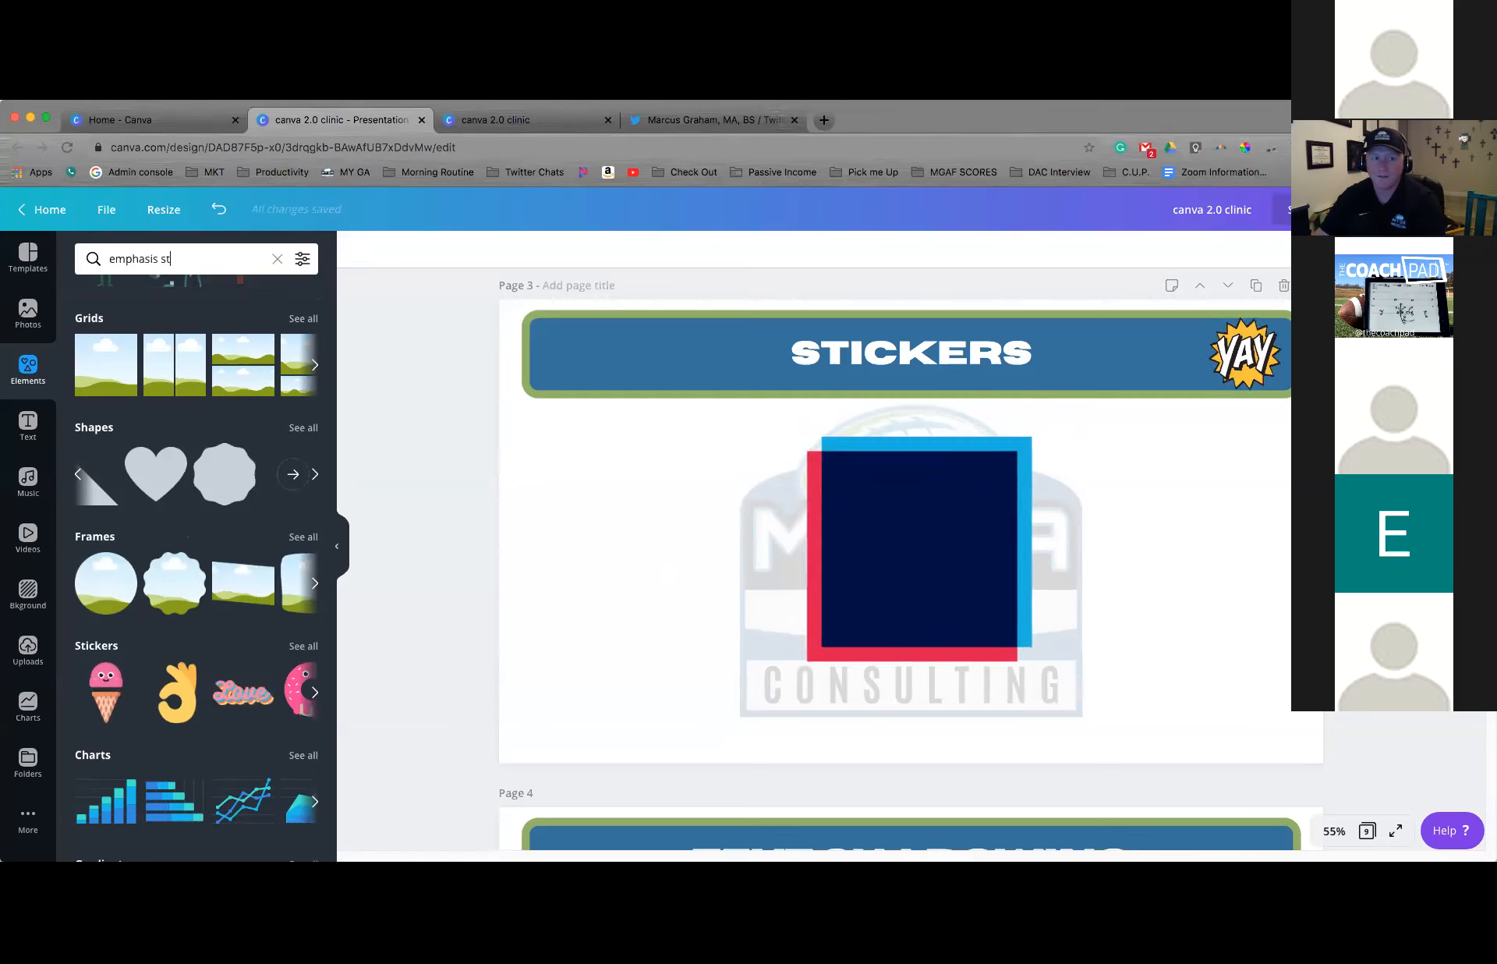
pyautogui.press('Return')
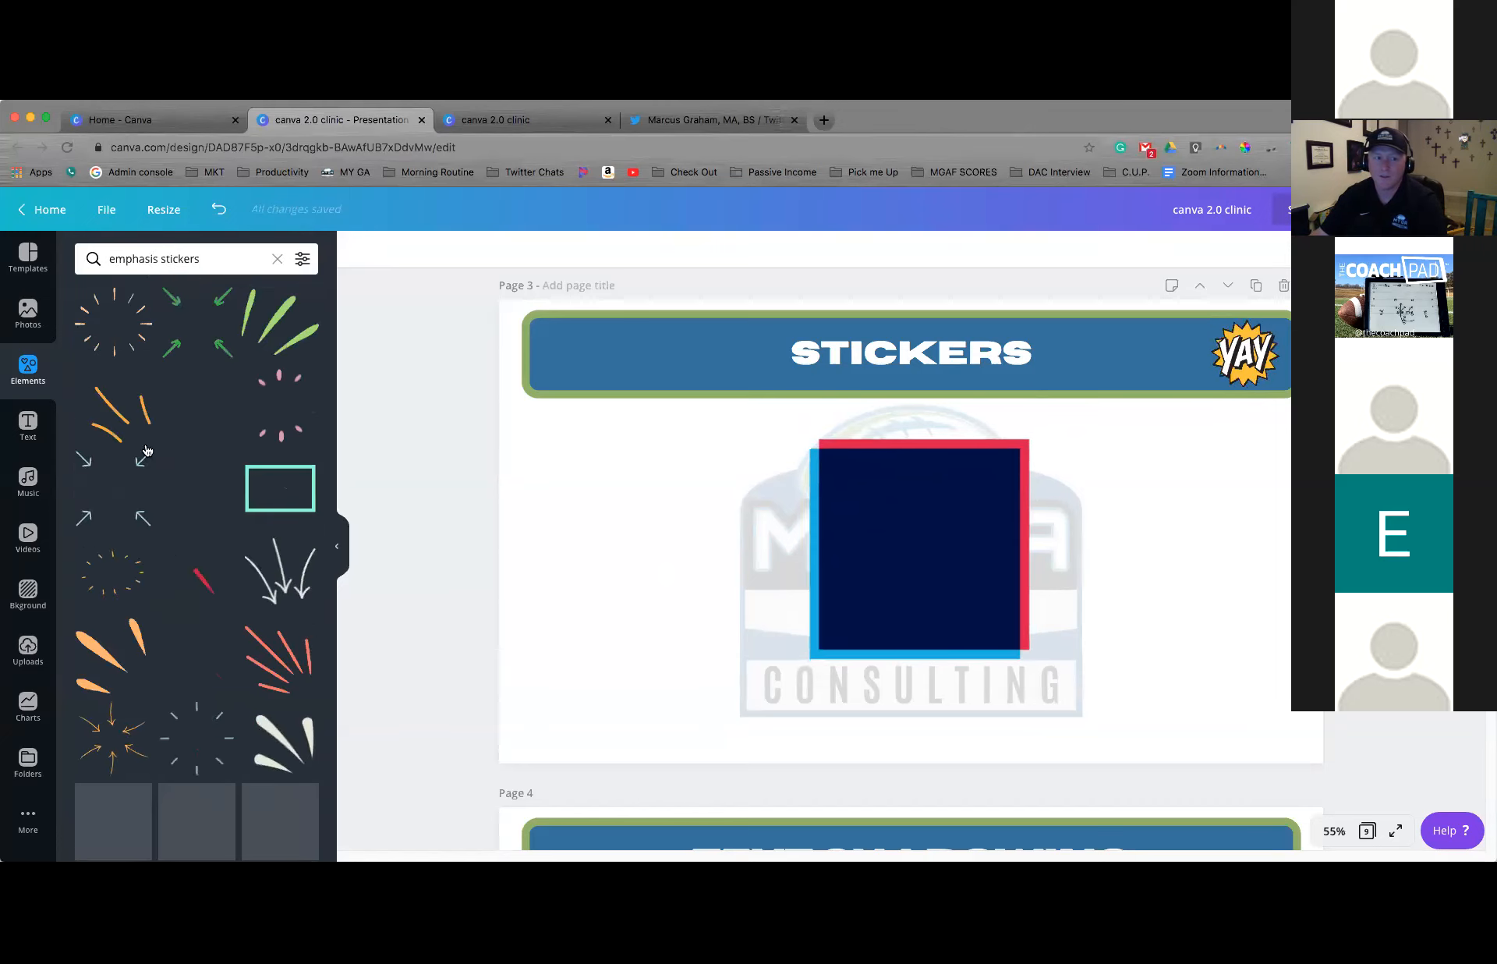
pyautogui.scroll(-3, 235, 546)
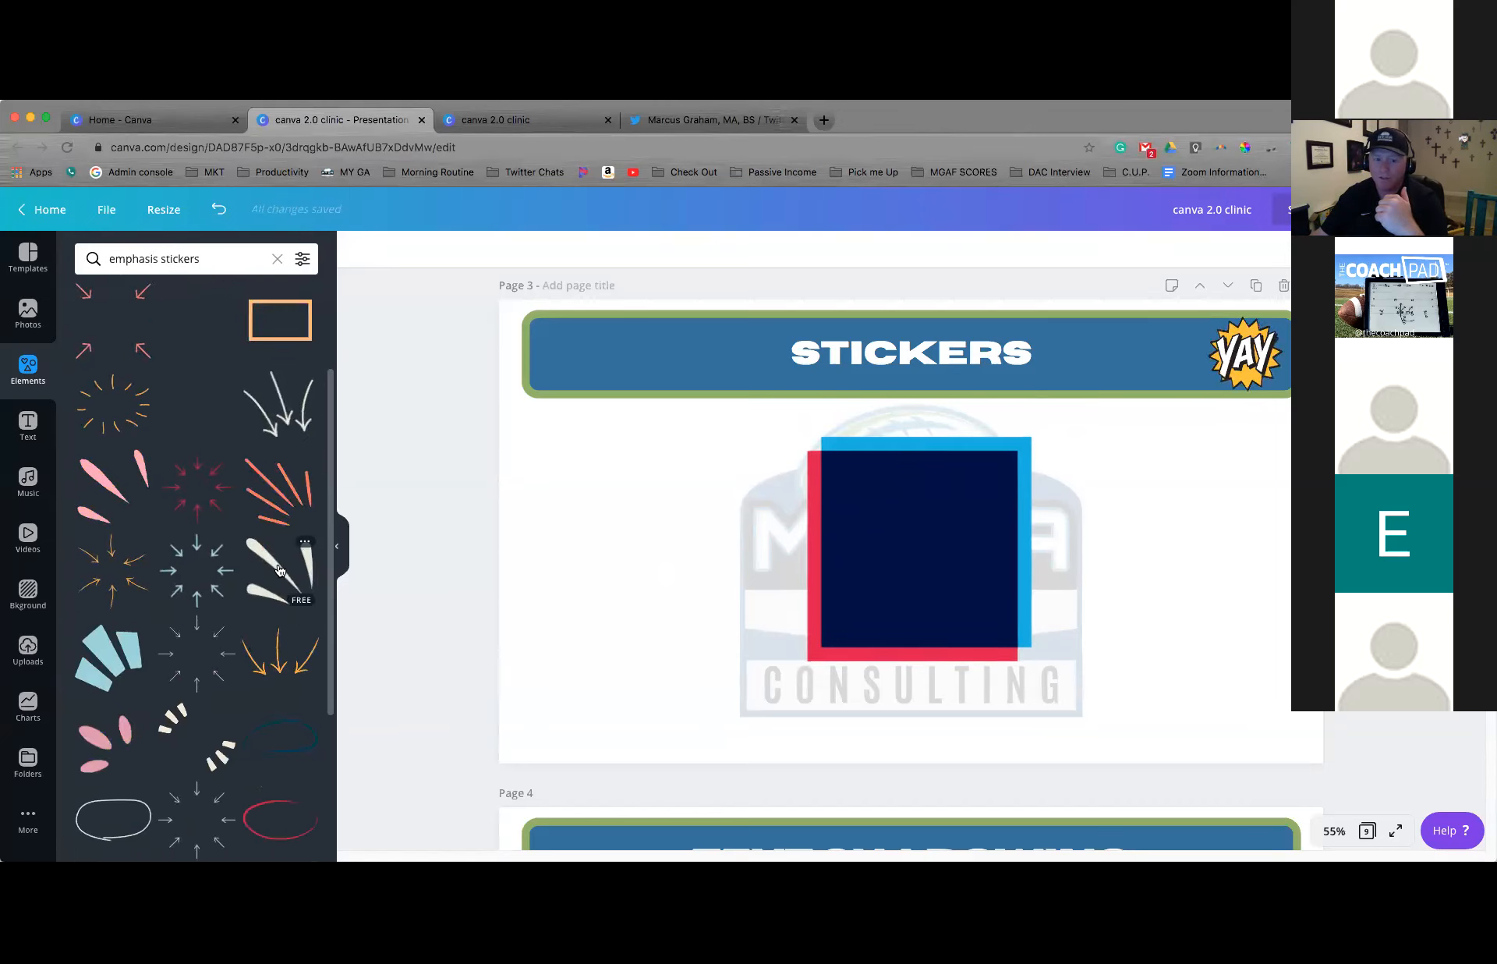
pyautogui.click(258, 587)
pyautogui.moveTo(862, 533); pyautogui.dragTo(727, 491)
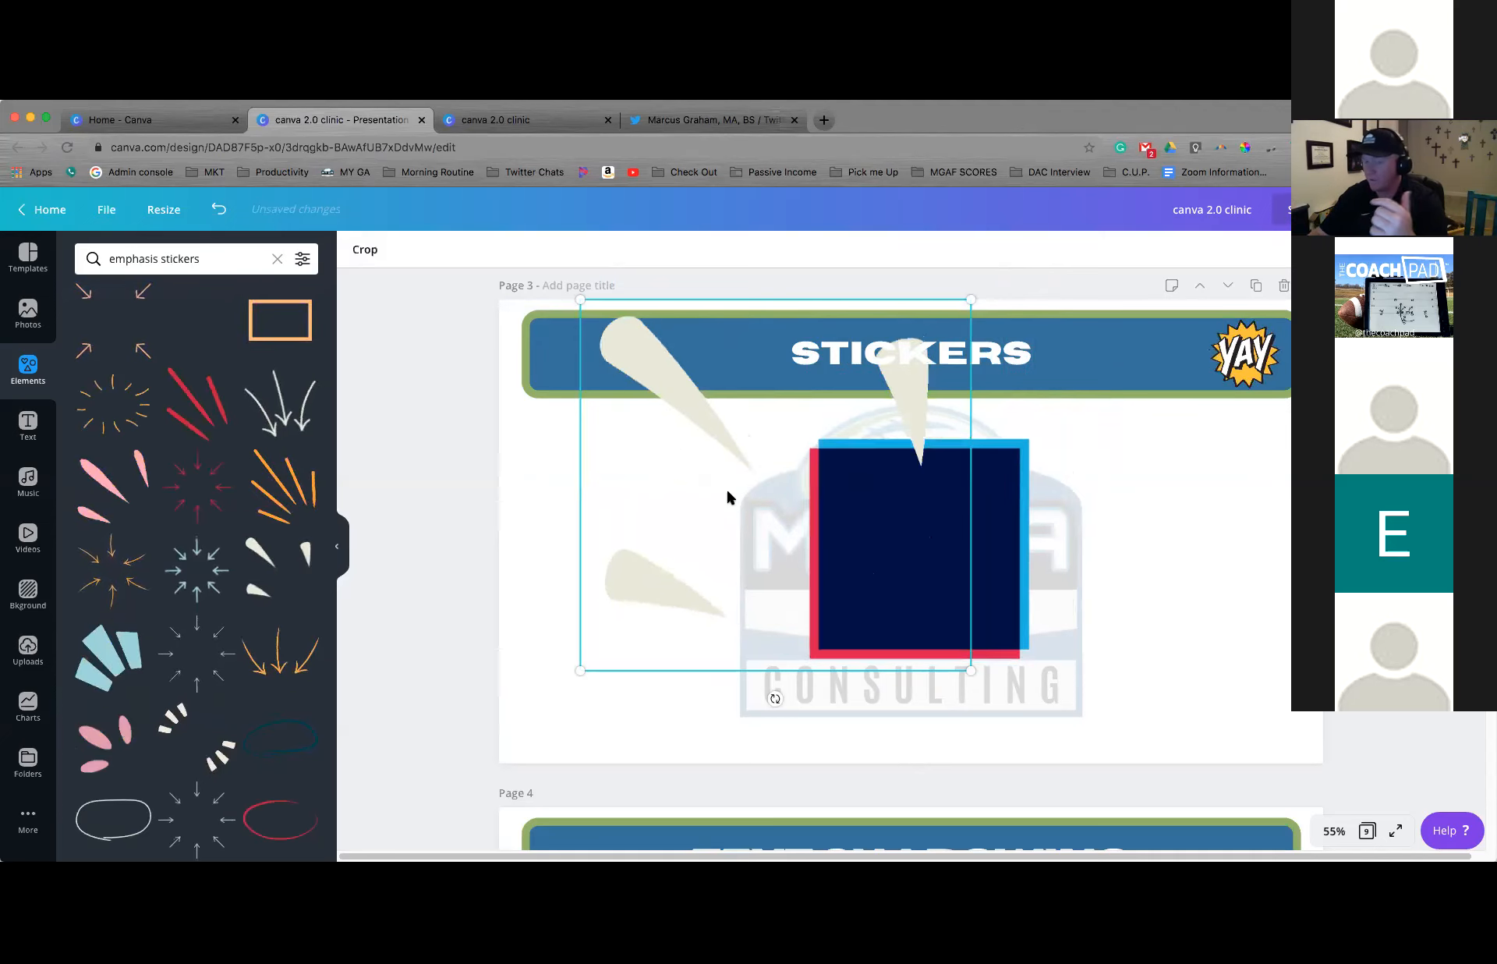
# Delete the cream burst-line sticker over the dark blue square on page 3
pyautogui.press('Delete')
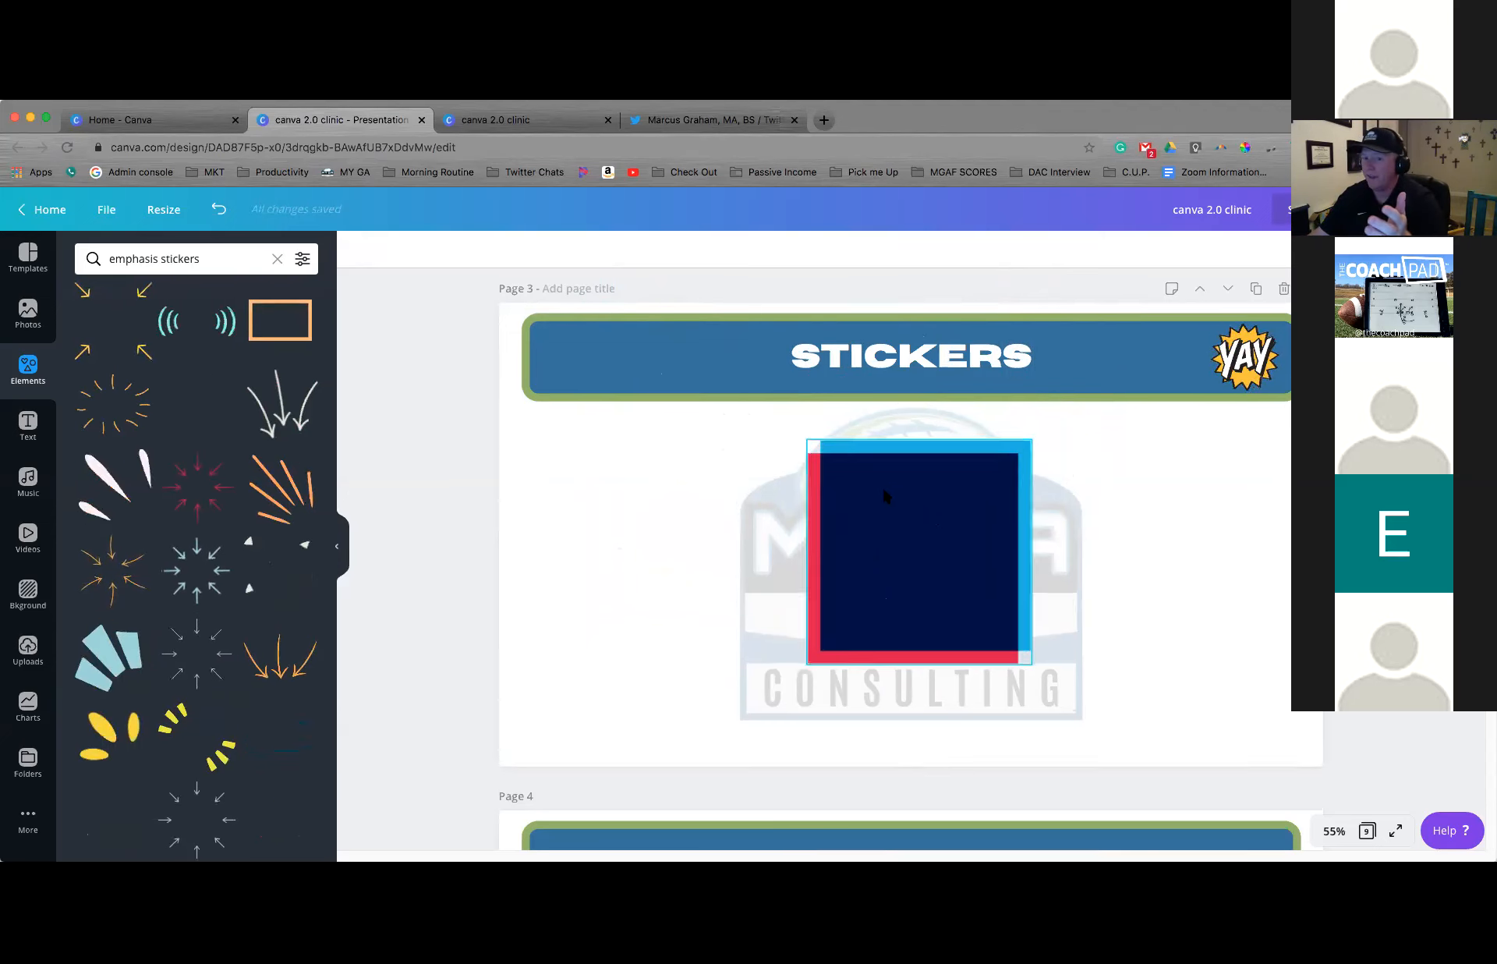
pyautogui.scroll(5, 884, 489)
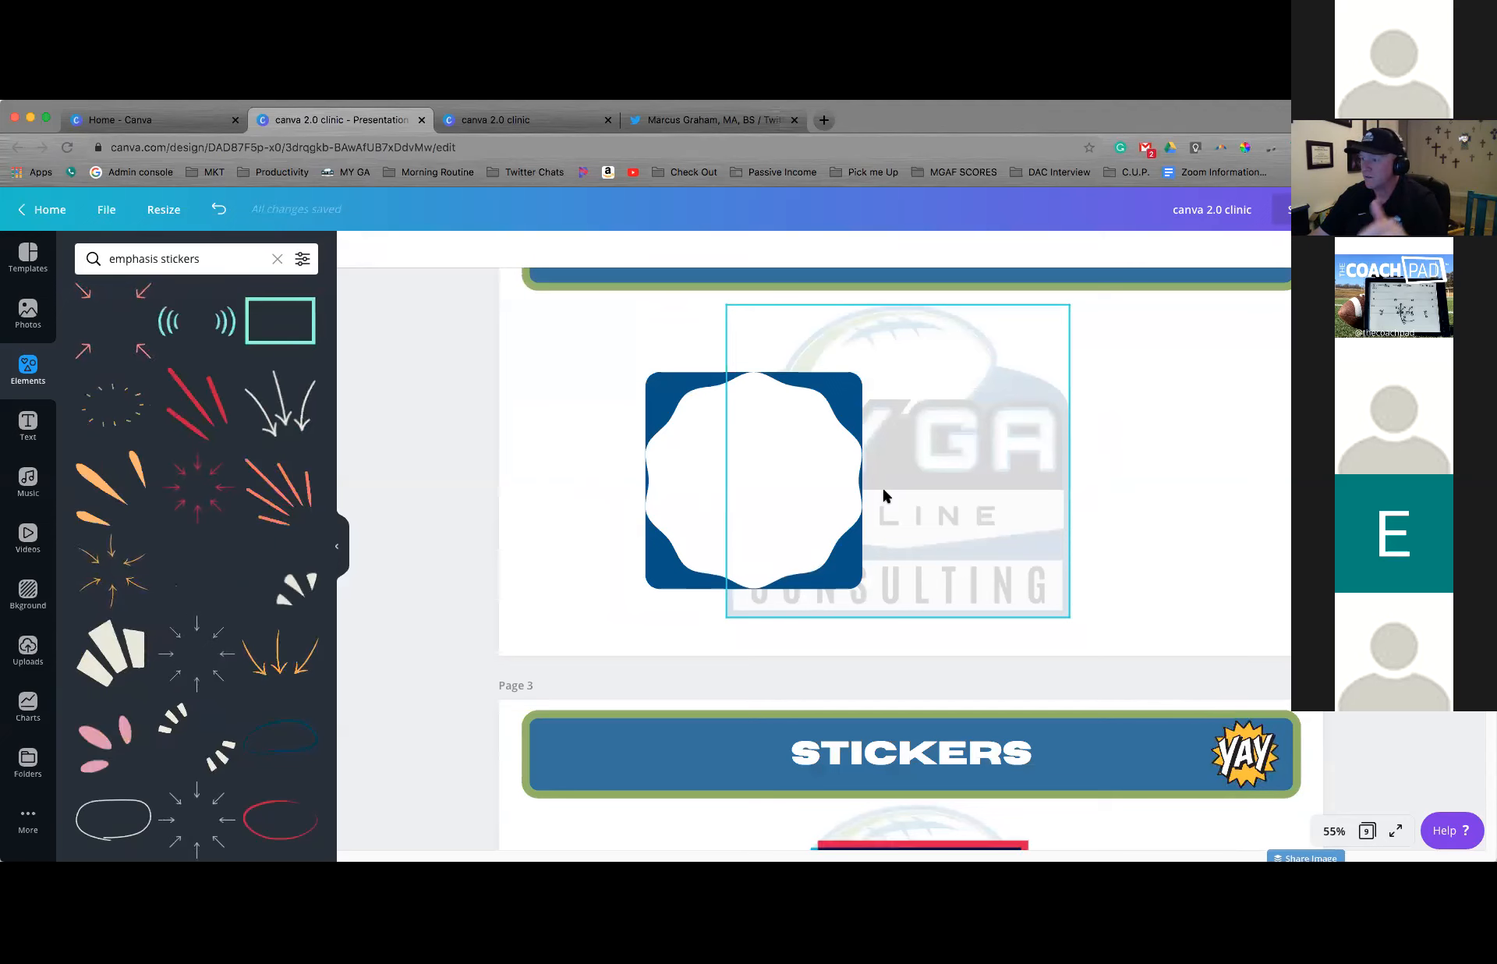
pyautogui.scroll(-4, 883, 494)
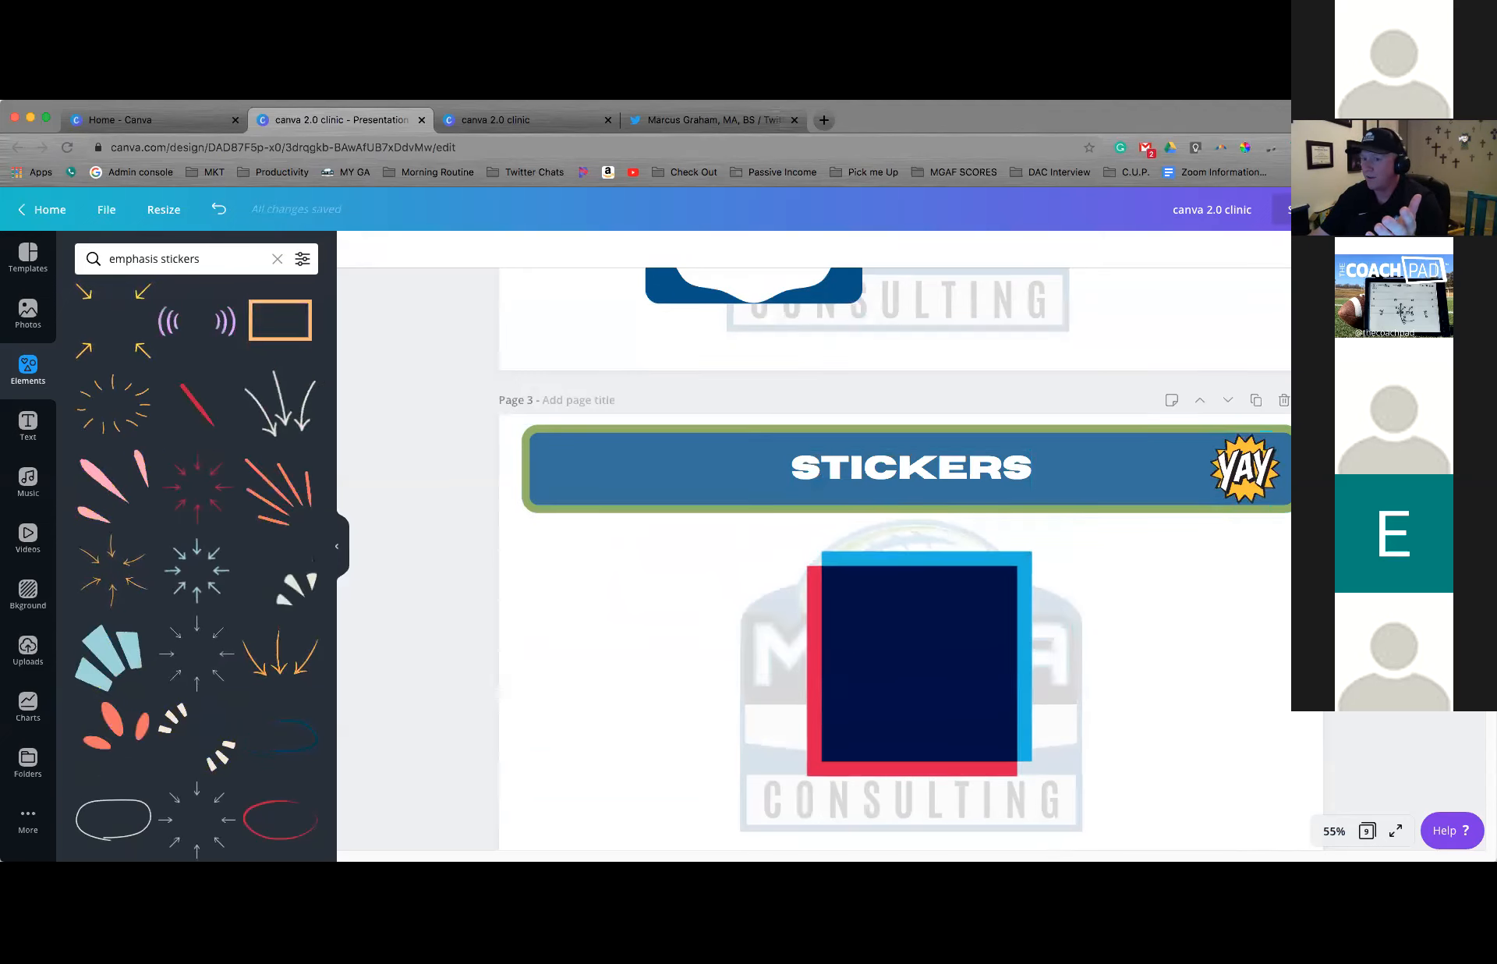
# Examine the file types offered in the design's download options, keeping the current PDF type
pyautogui.click(1440, 209)
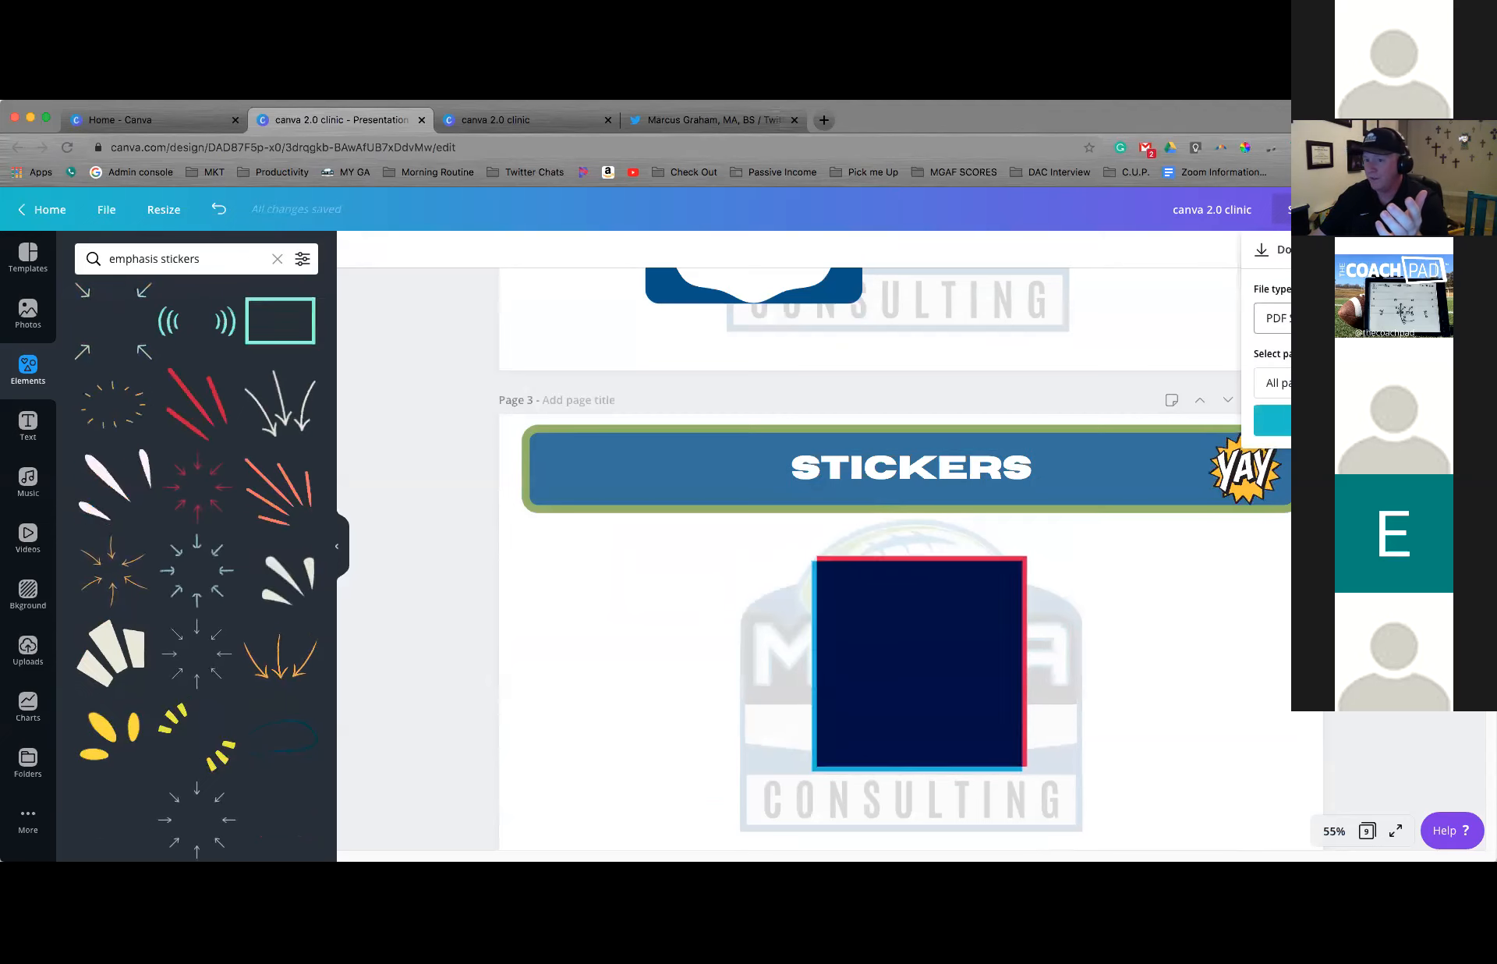
pyautogui.click(1363, 319)
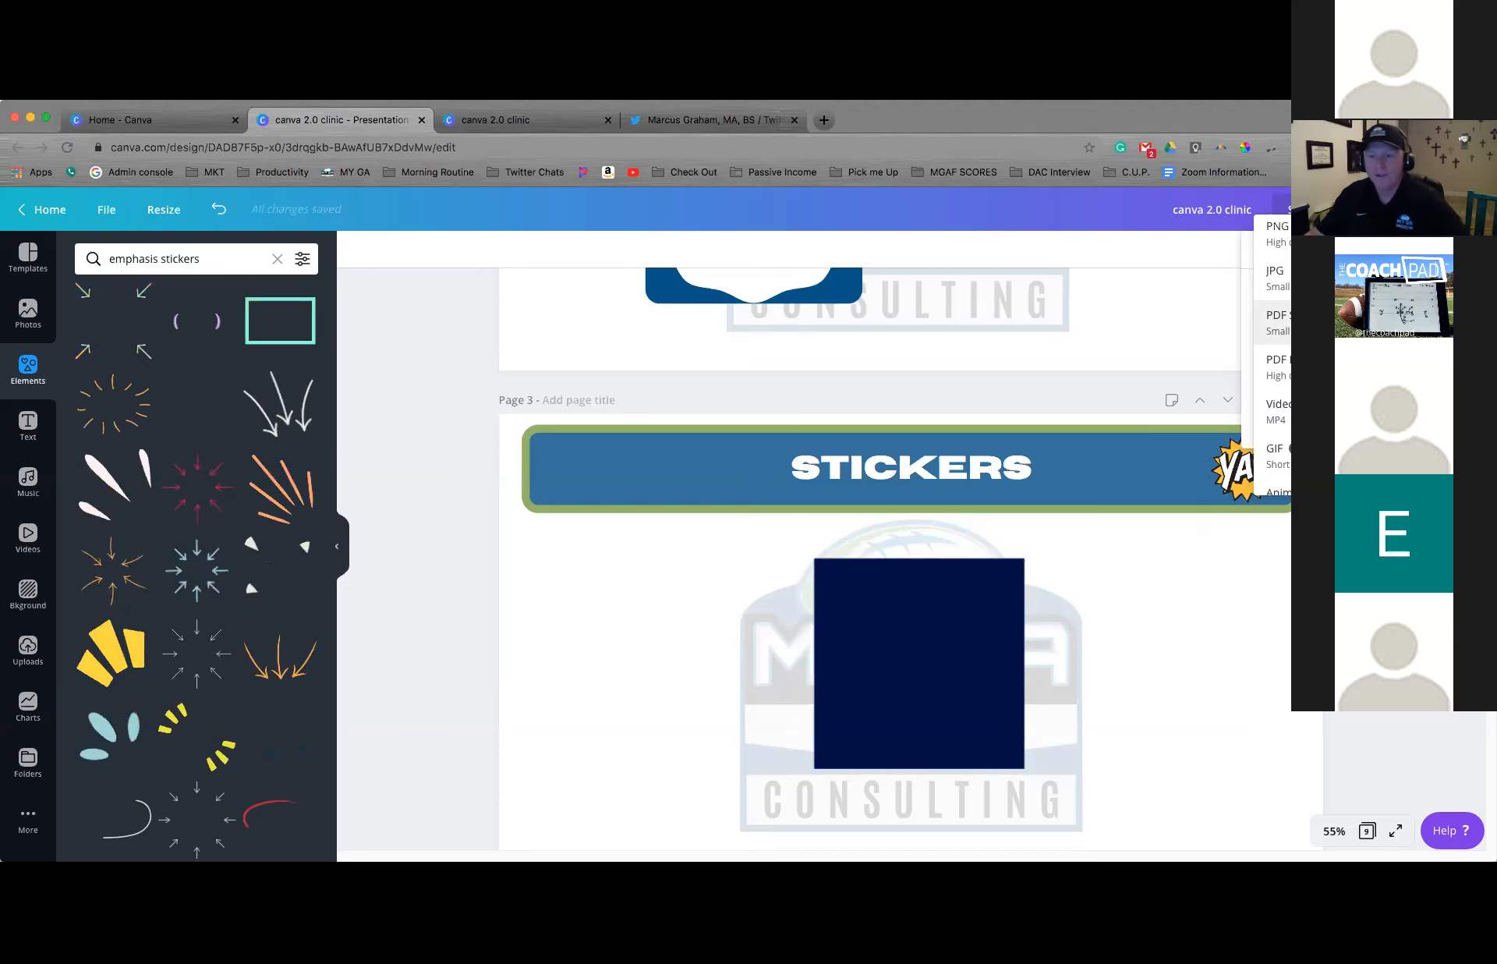
pyautogui.click(1357, 322)
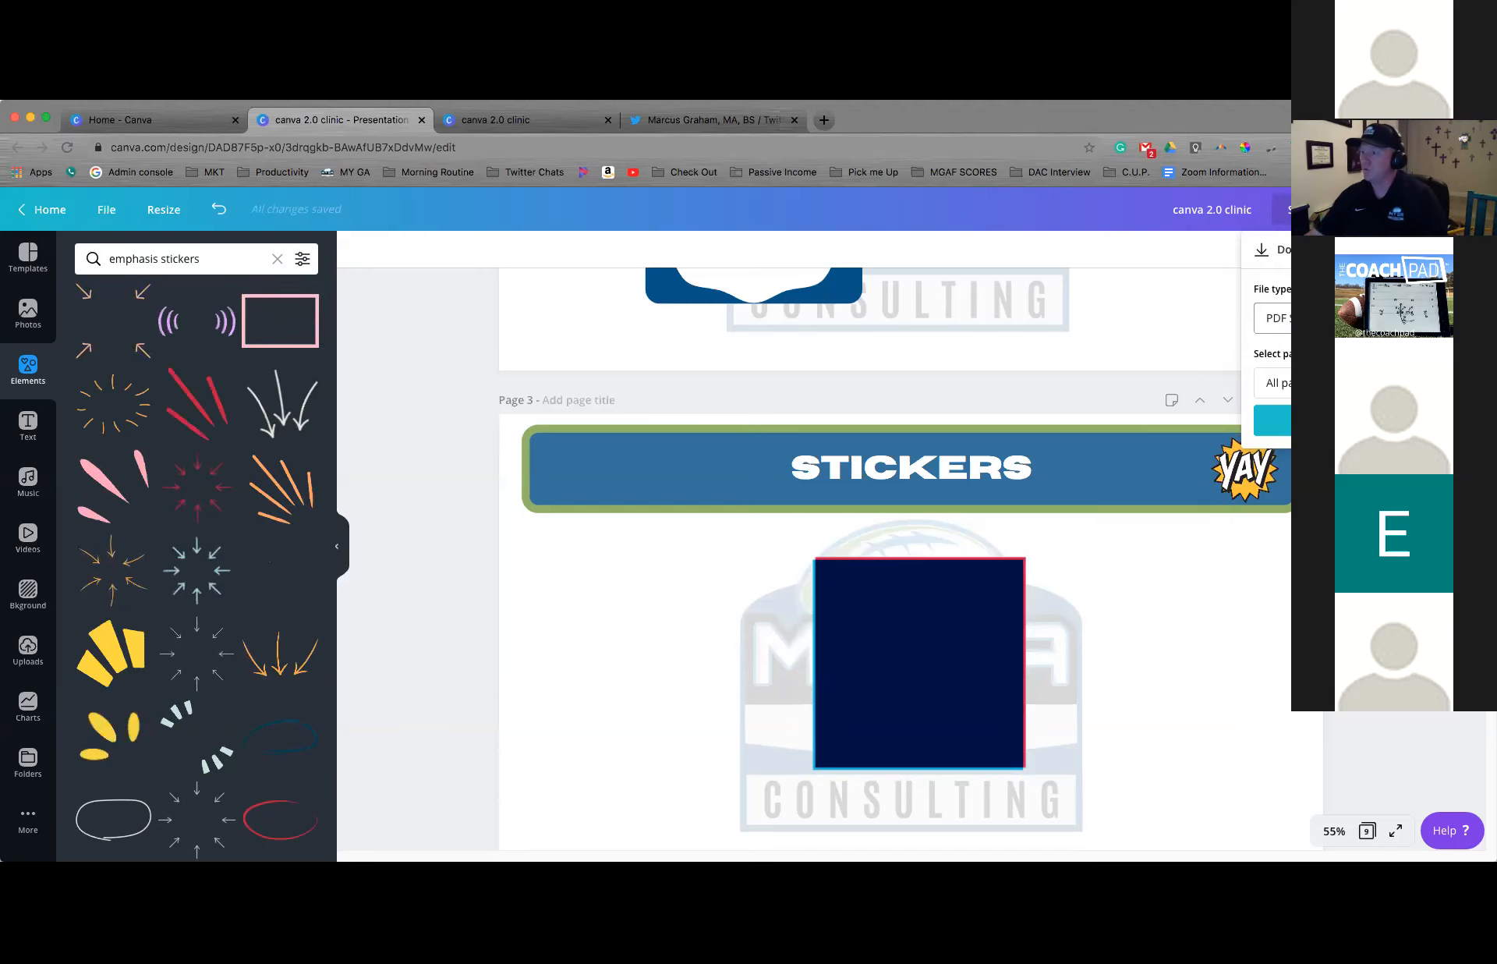
pyautogui.scroll(-1, 911, 558)
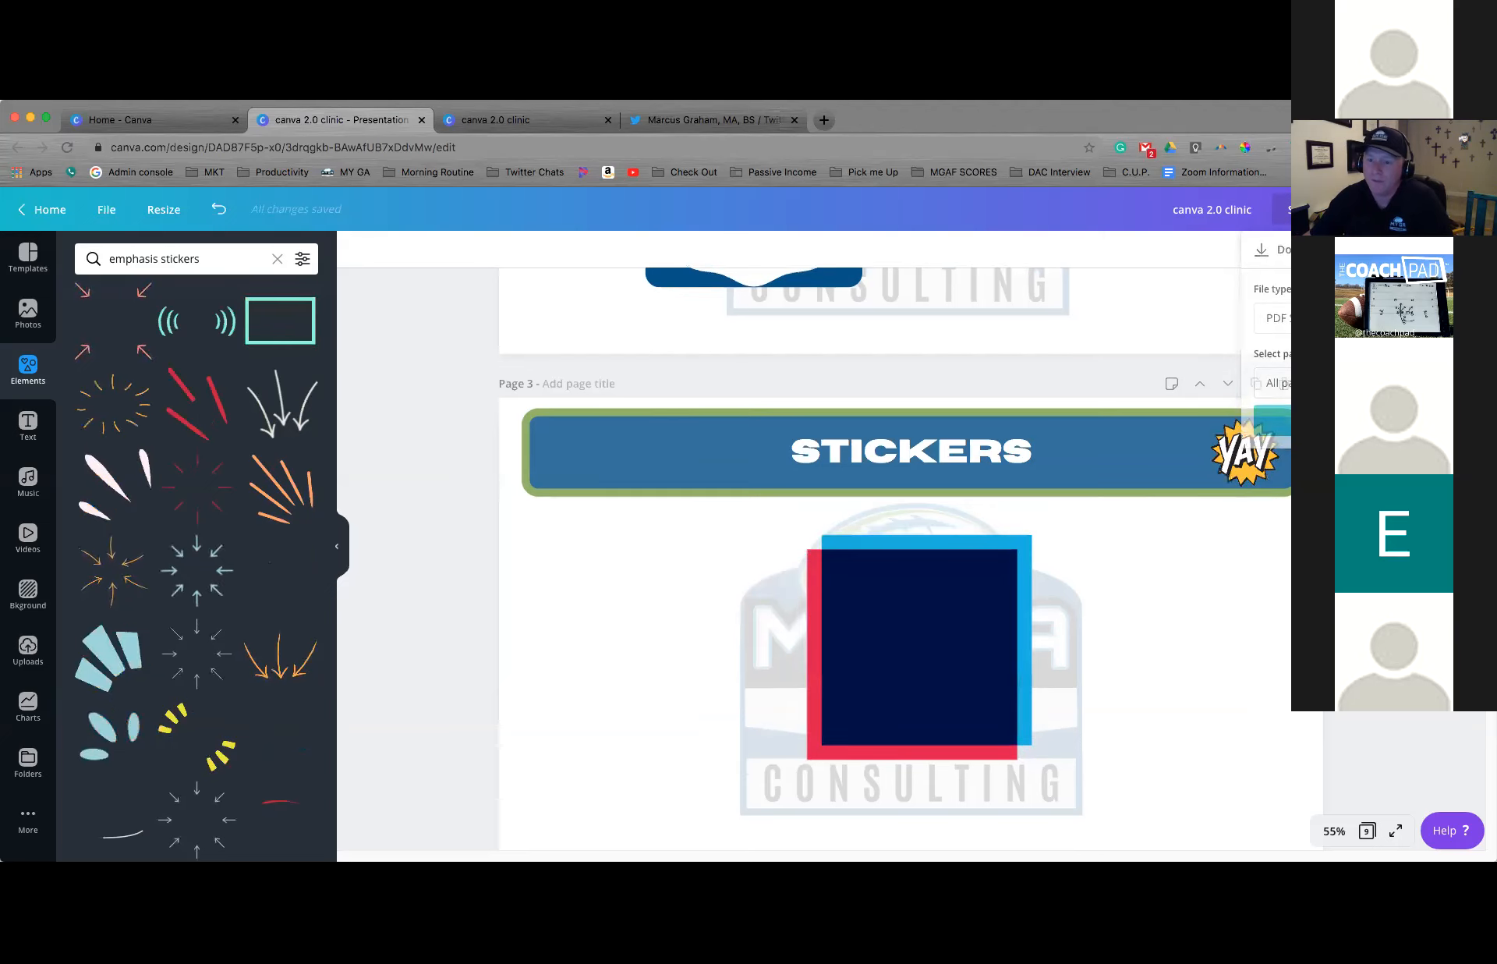
pyautogui.scroll(-1, 895, 589)
pyautogui.scroll(-5, 895, 559)
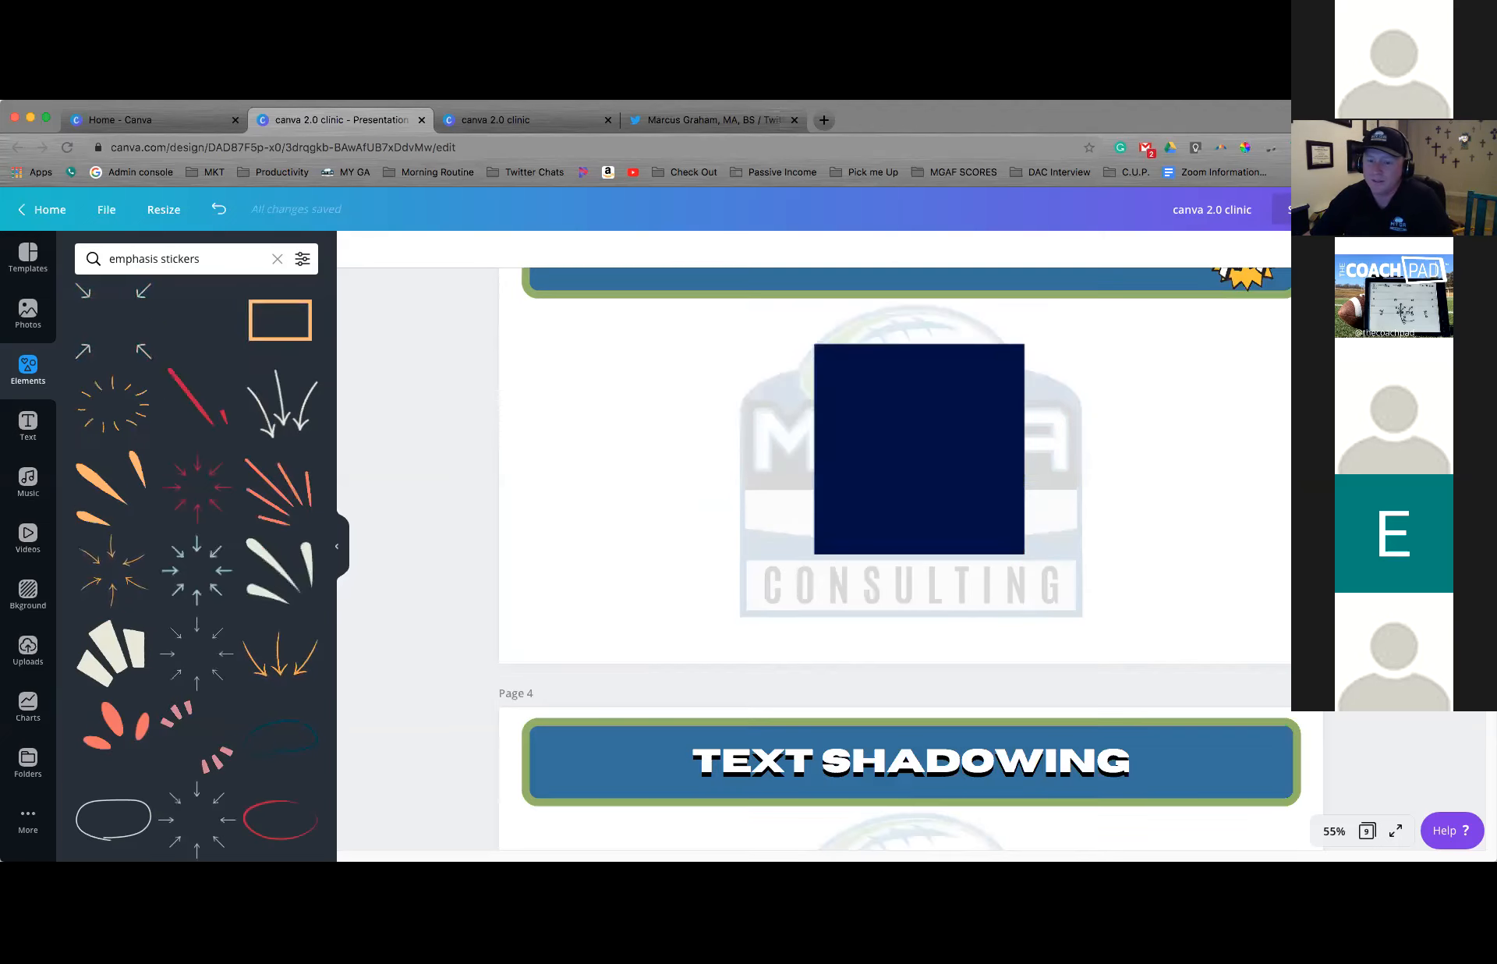
pyautogui.scroll(-4, 895, 558)
pyautogui.scroll(-2, 895, 546)
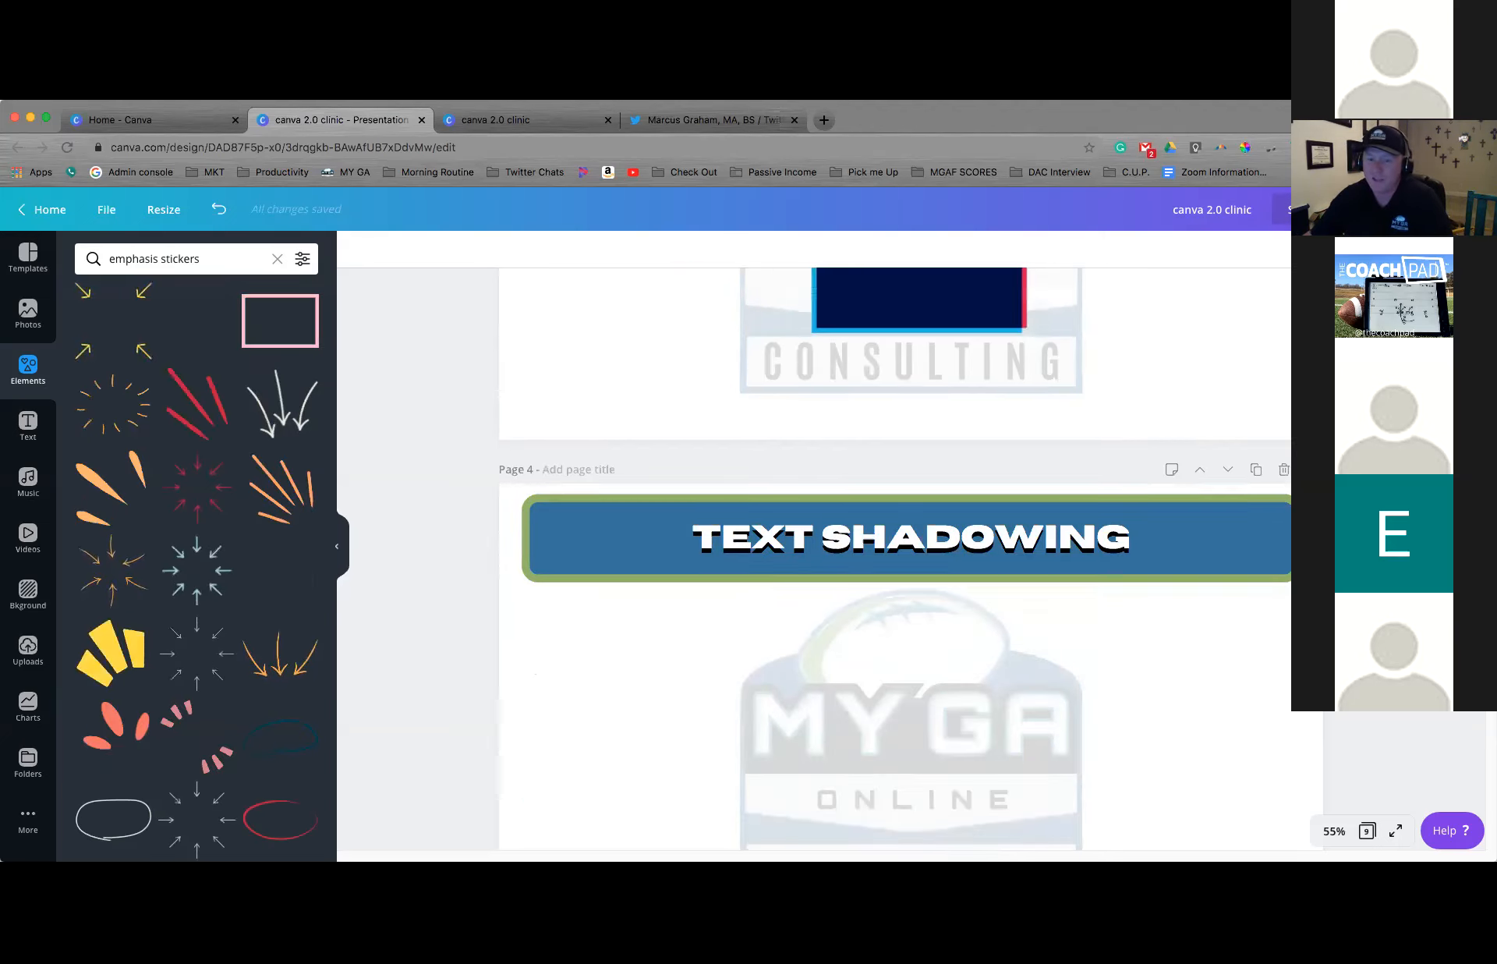
pyautogui.scroll(-3, 895, 546)
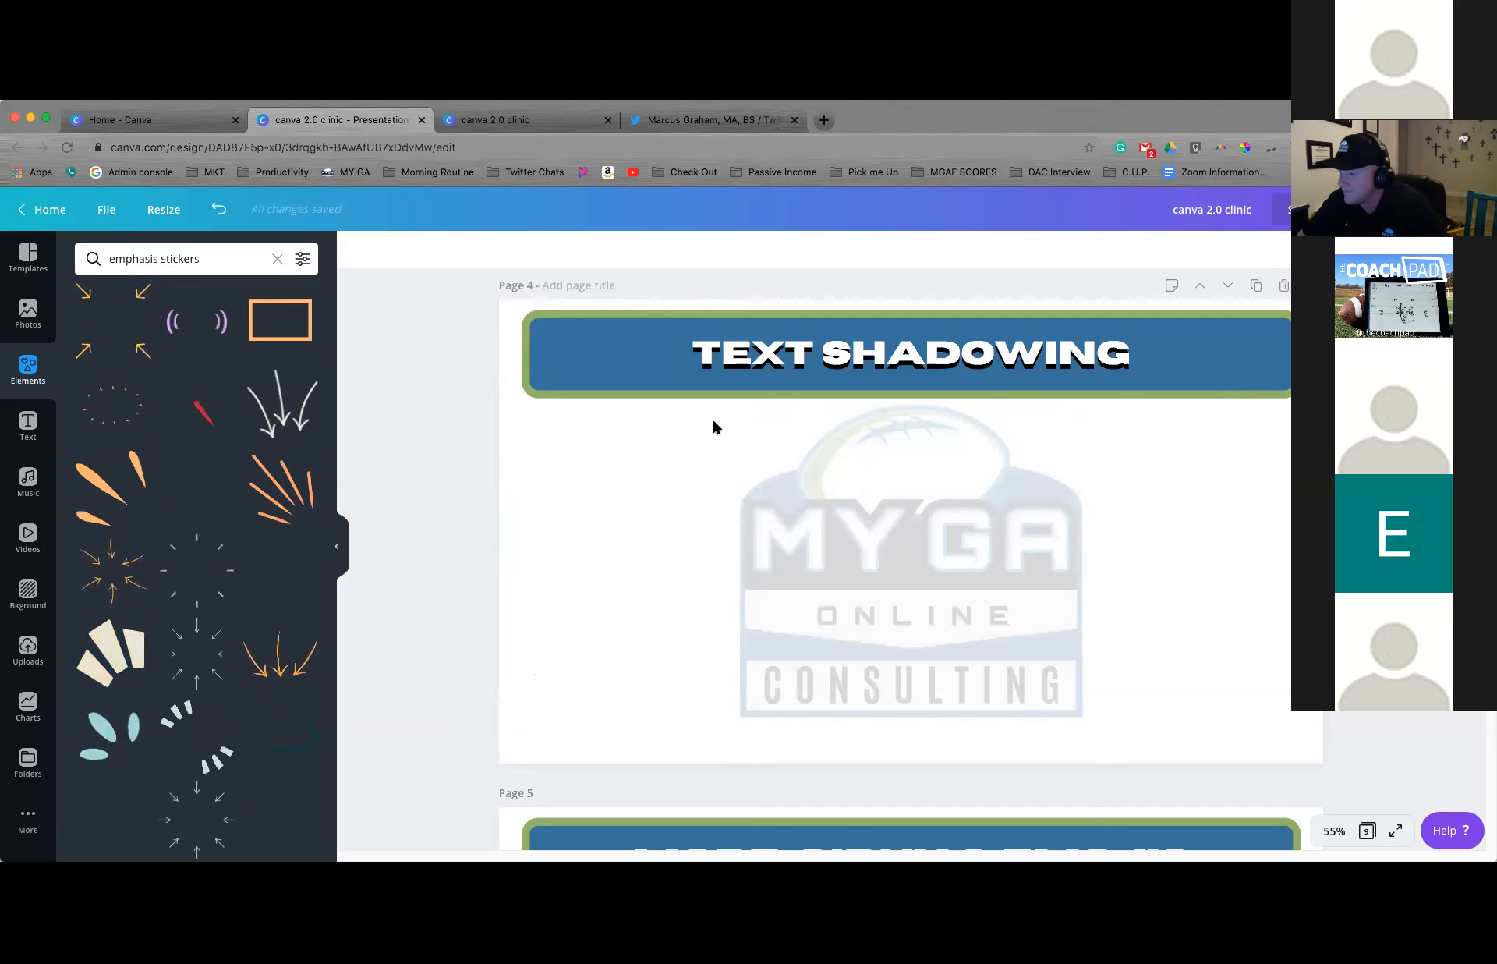
pyautogui.scroll(3, 714, 426)
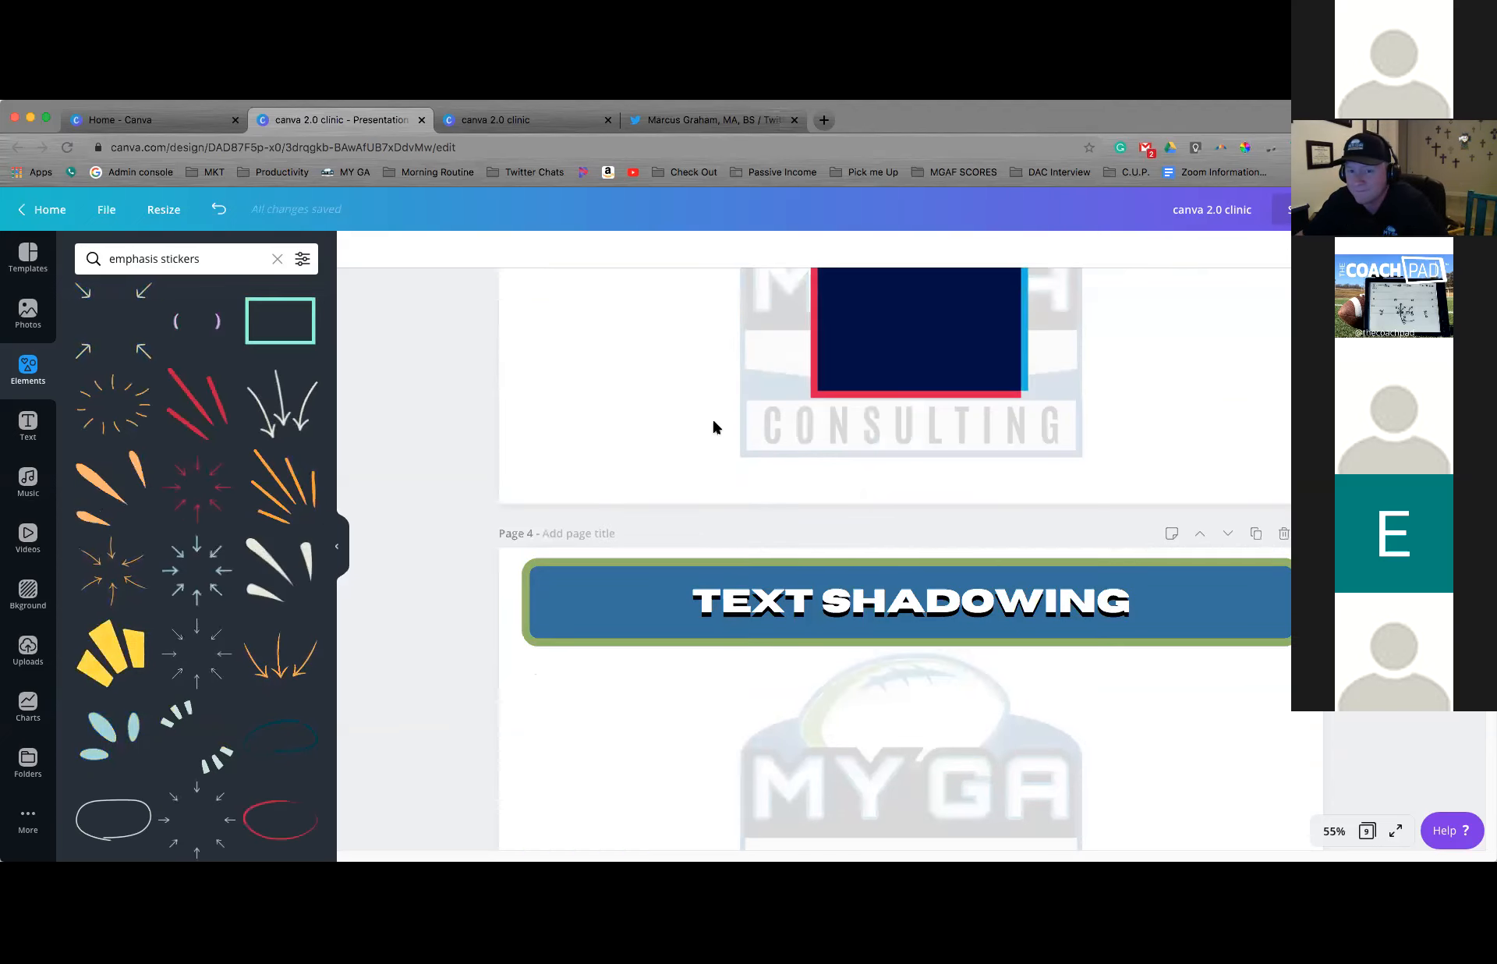
pyautogui.scroll(1, 714, 425)
pyautogui.scroll(1, 714, 425)
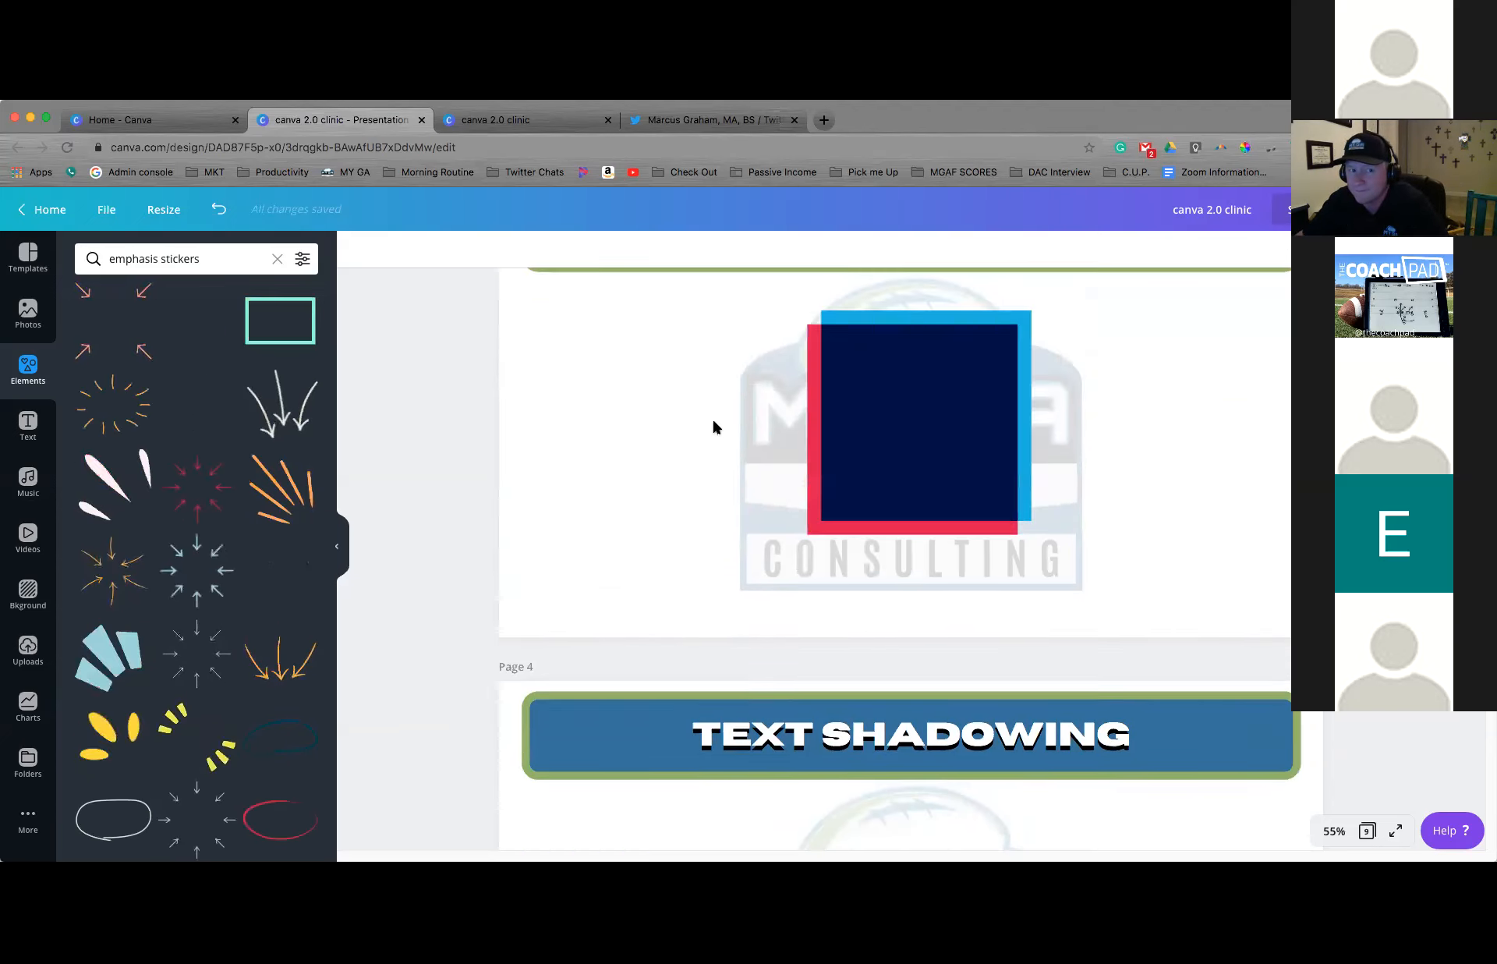
pyautogui.scroll(1, 713, 425)
pyautogui.scroll(1, 713, 425)
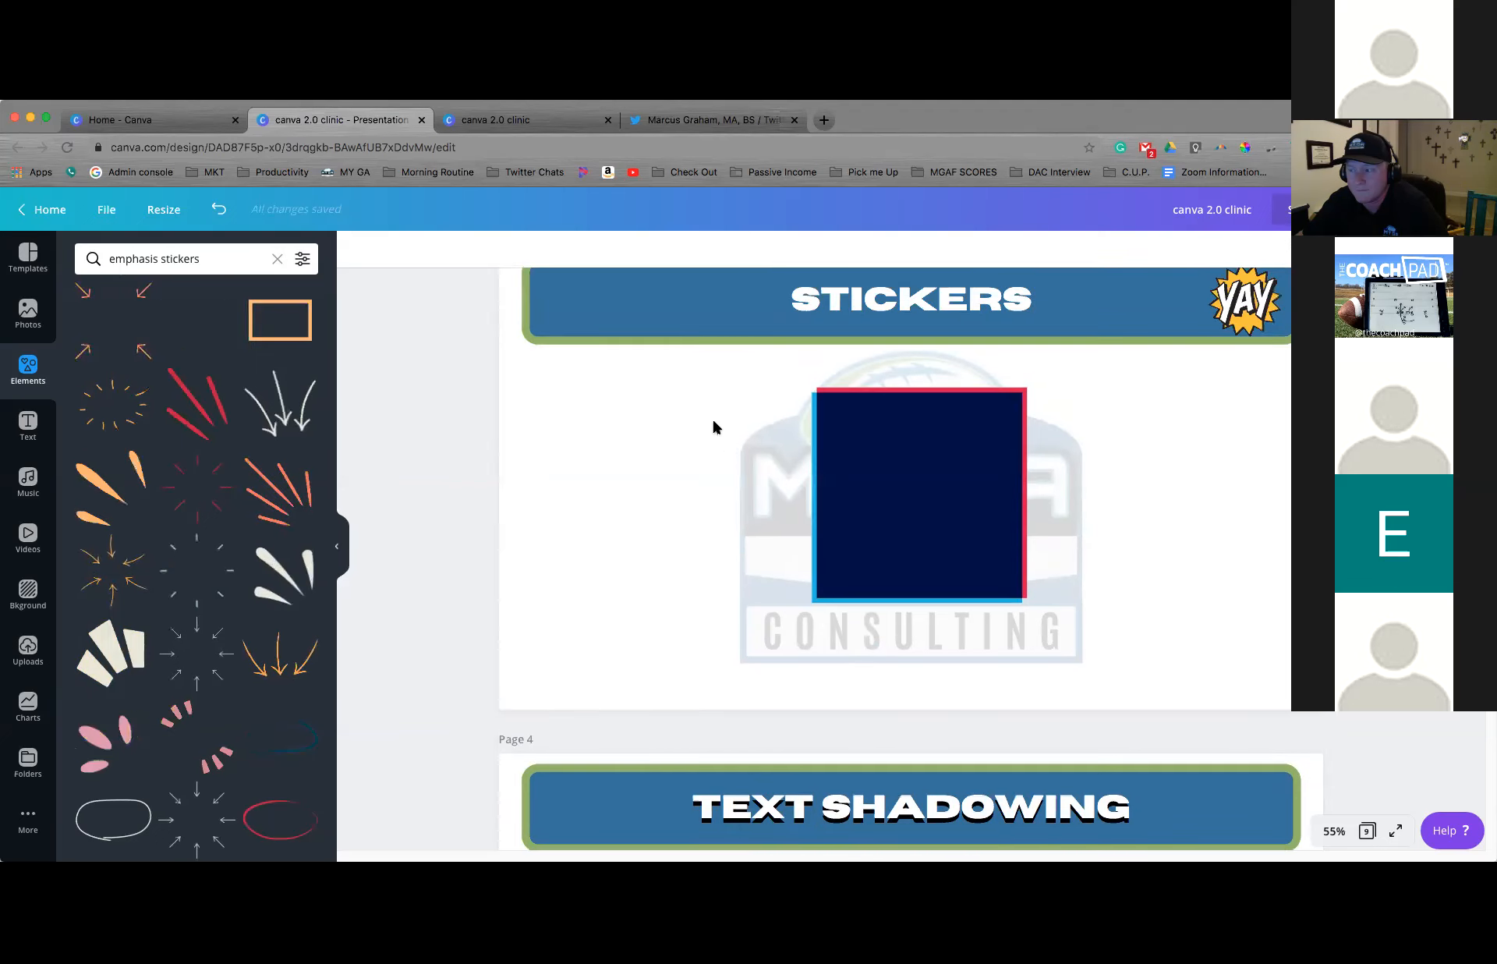
pyautogui.scroll(1, 712, 427)
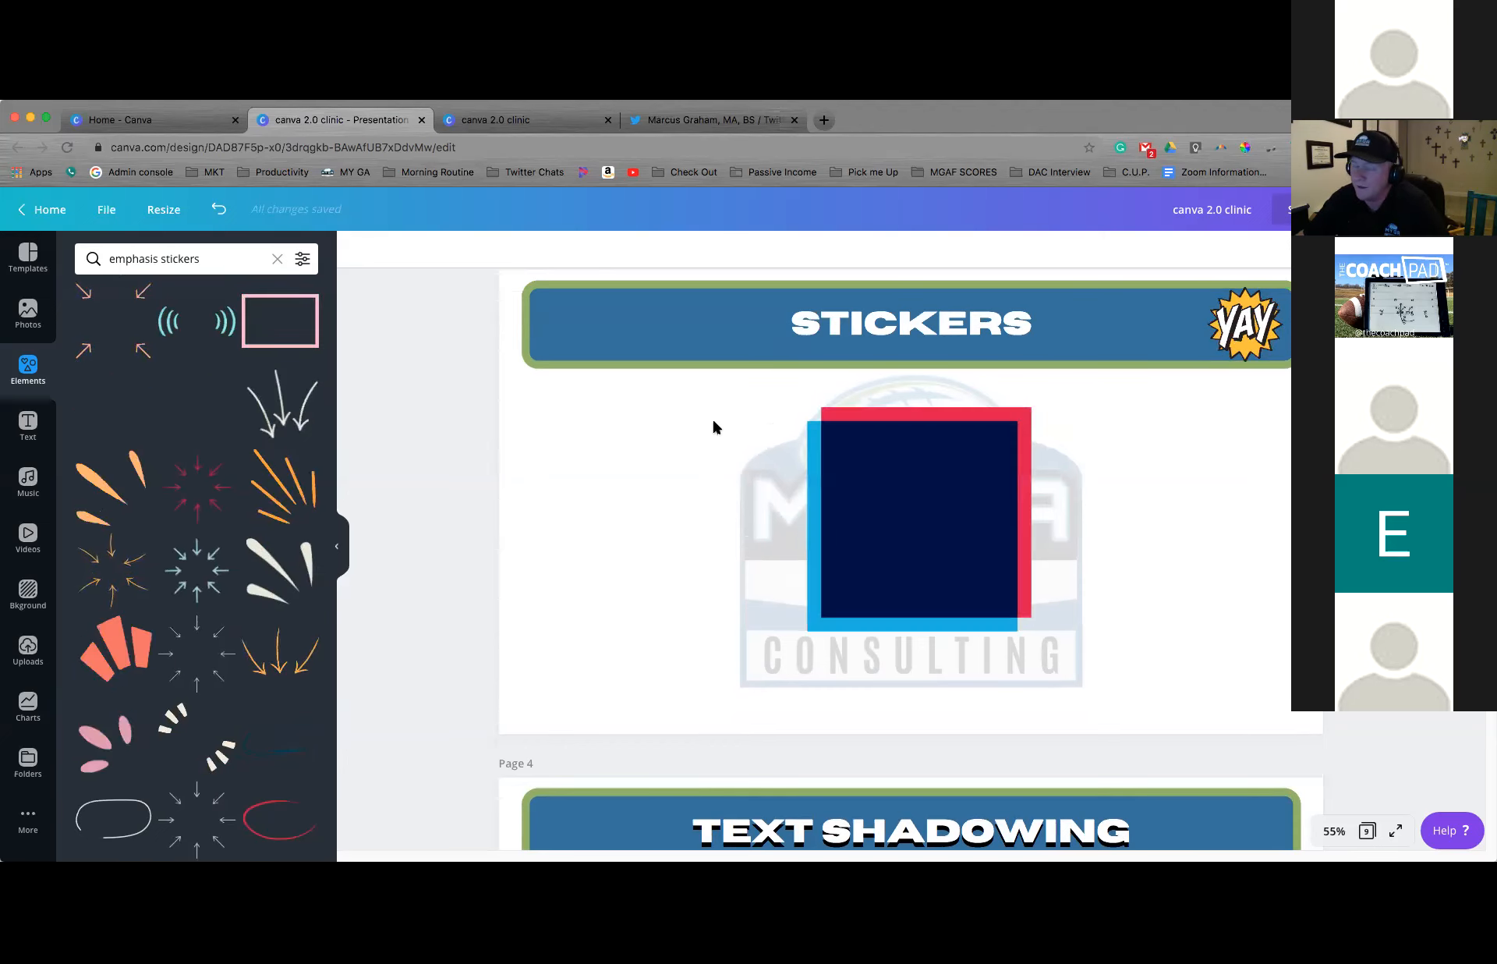
# Add a text box to the Text Shadowing page reading "THE COW JUMPED OVER THE MOON"
pyautogui.scroll(-1, 712, 422)
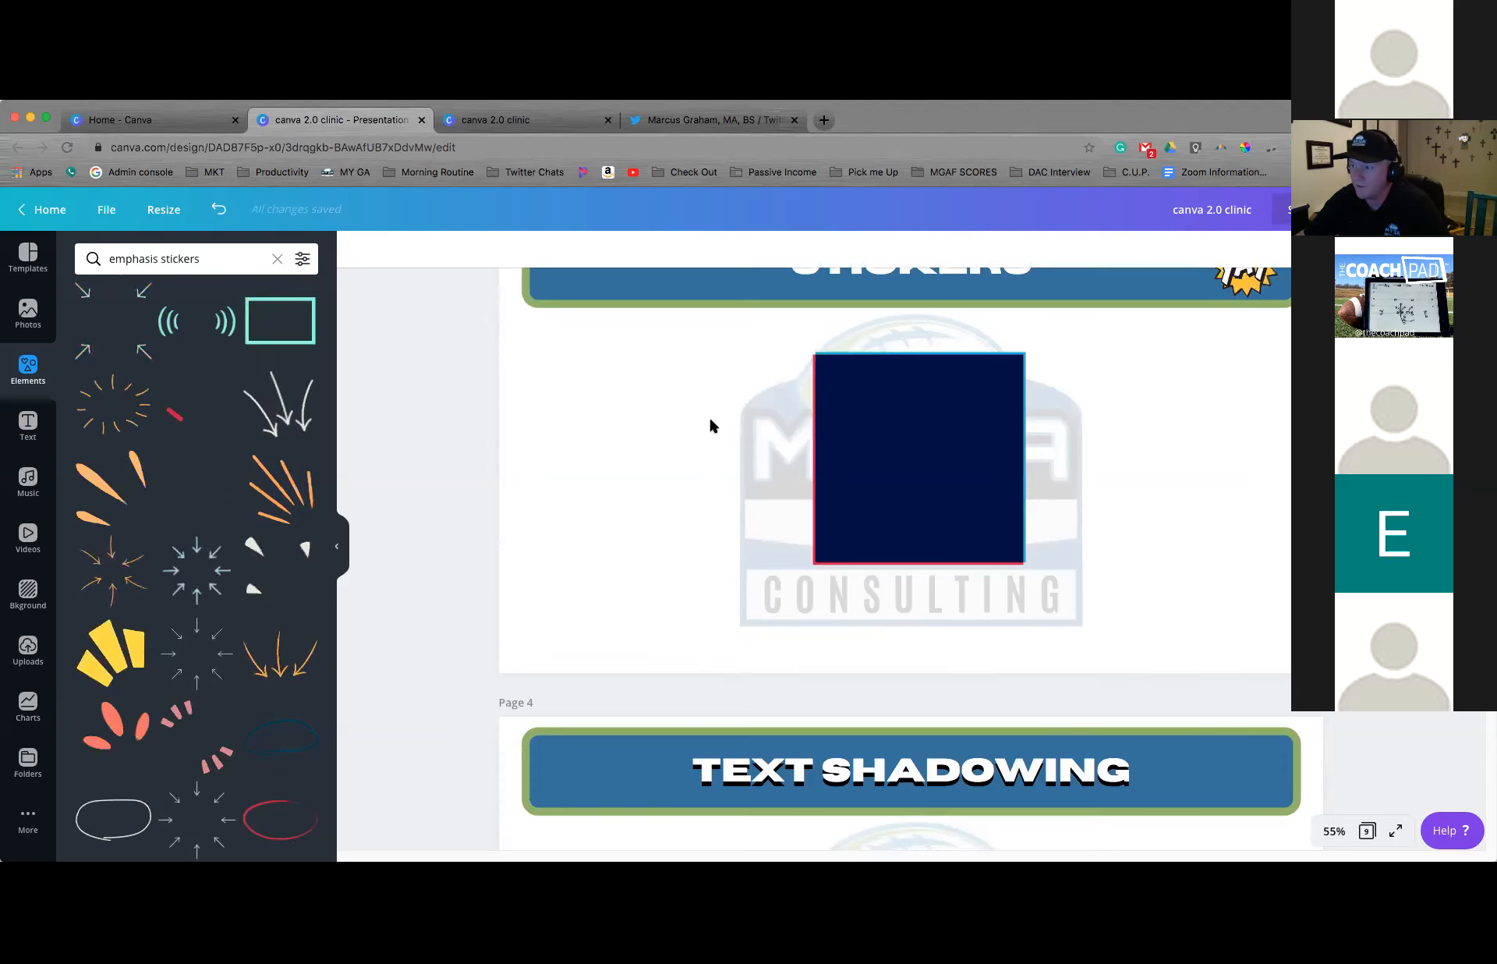
pyautogui.scroll(-5, 710, 425)
pyautogui.scroll(-1, 711, 425)
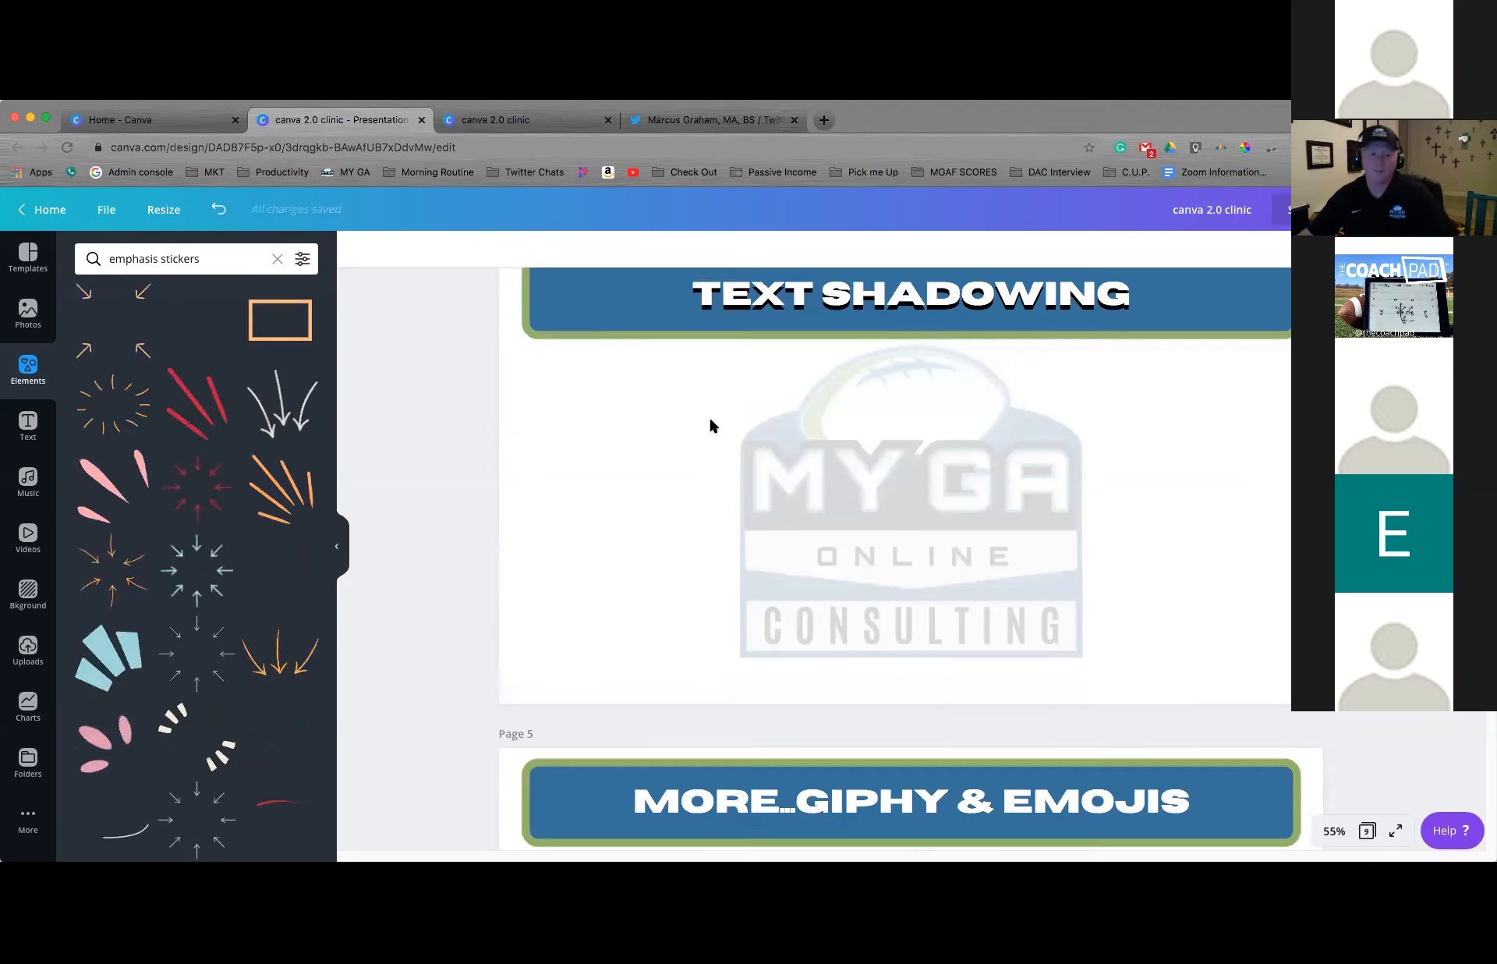
pyautogui.scroll(1, 669, 408)
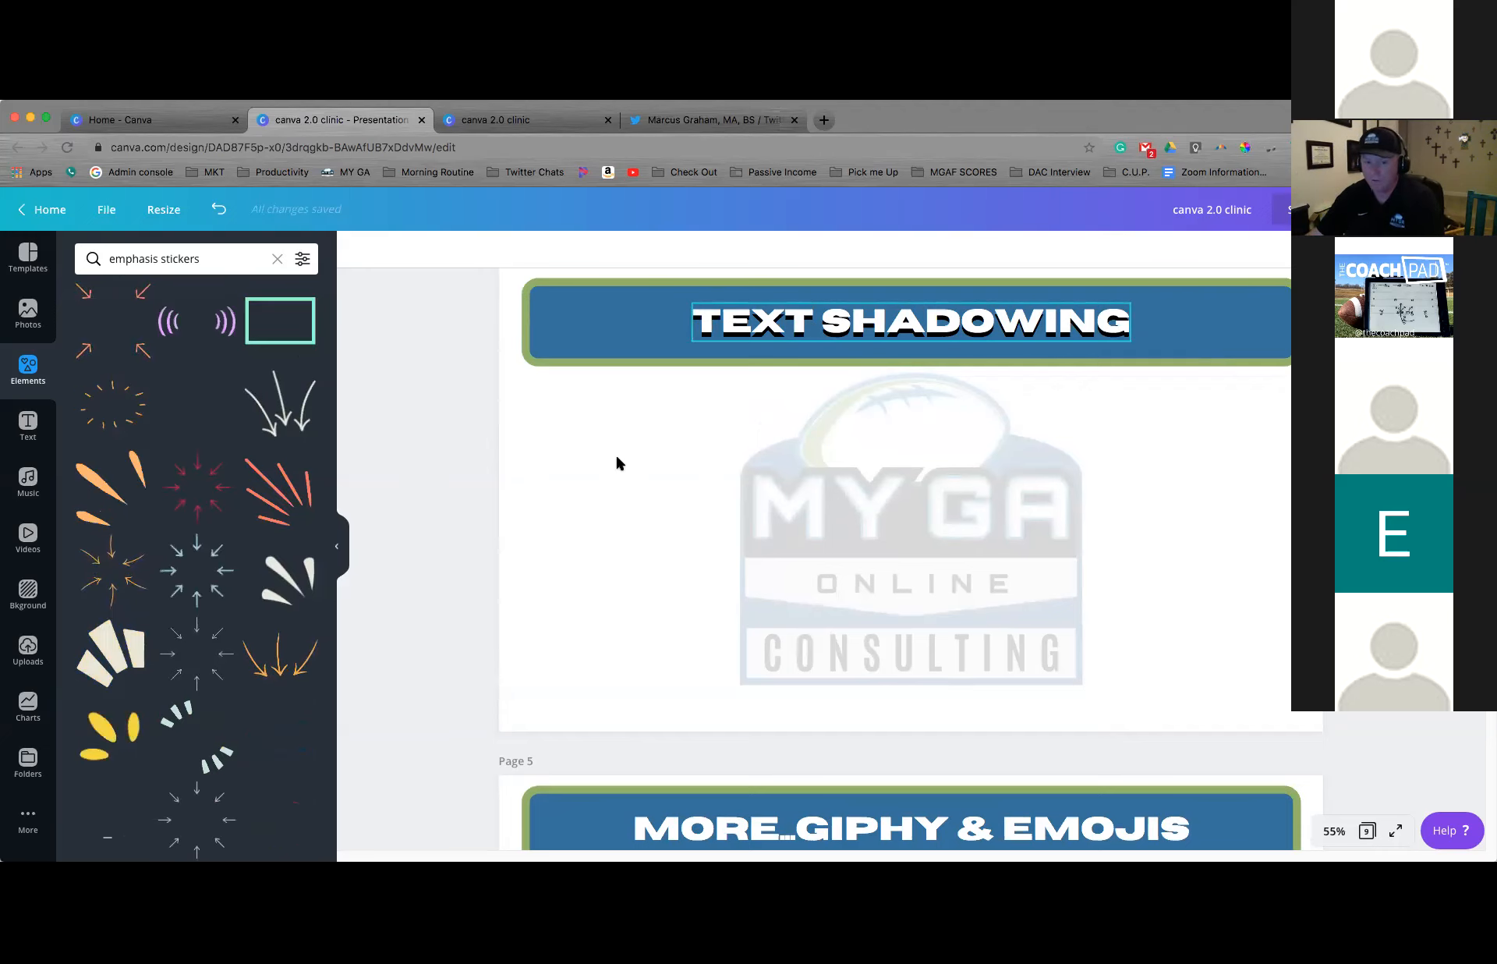
pyautogui.write('t')
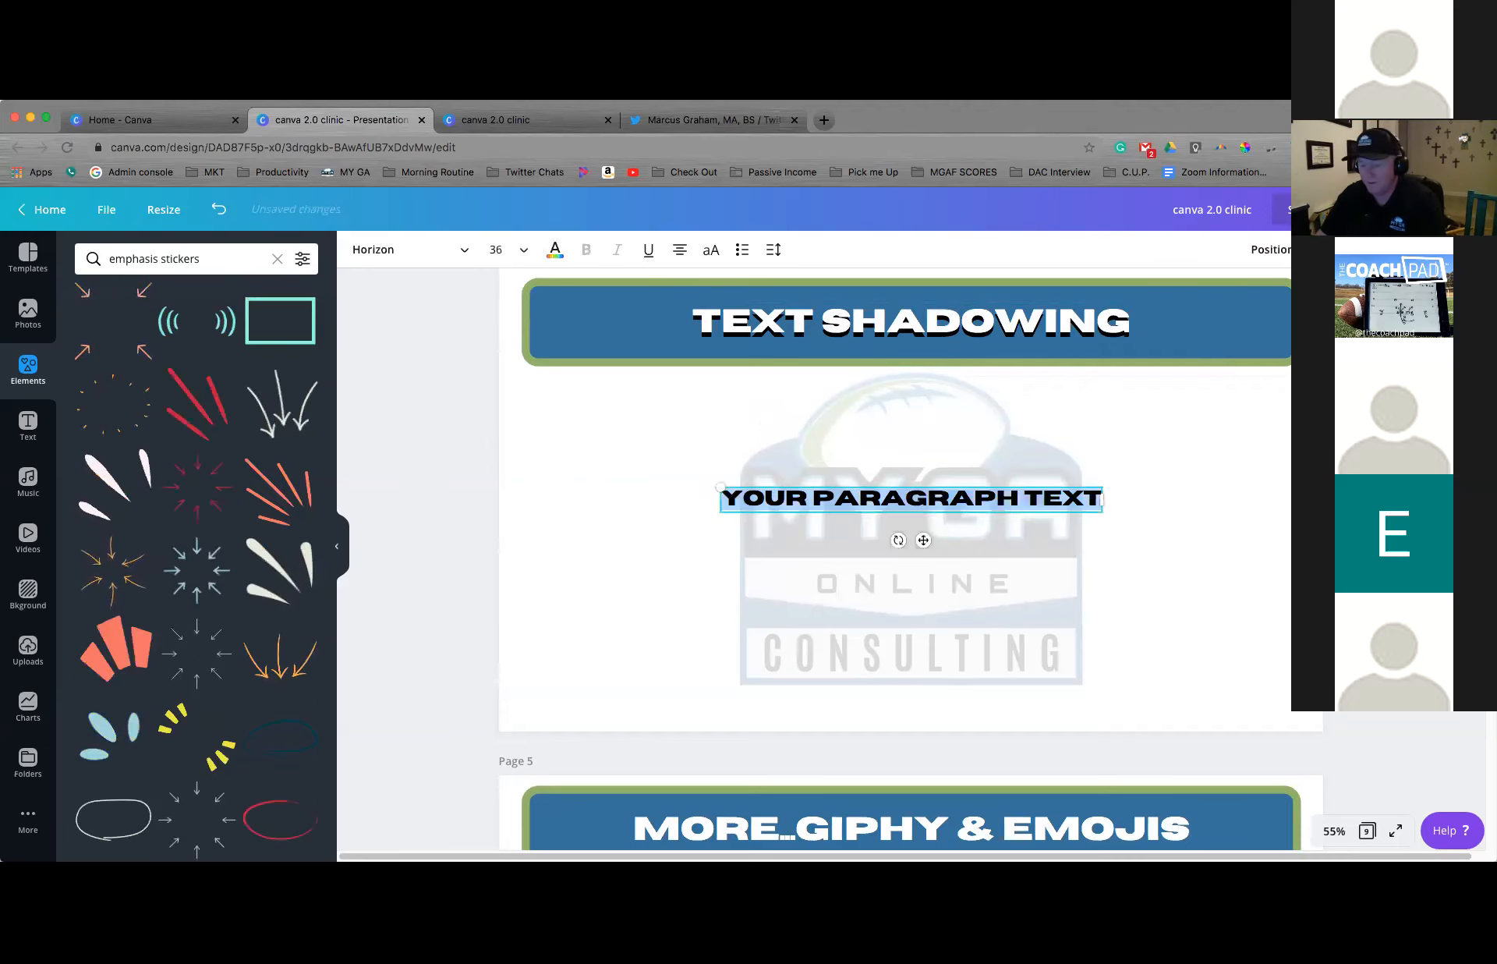
pyautogui.write('THE')
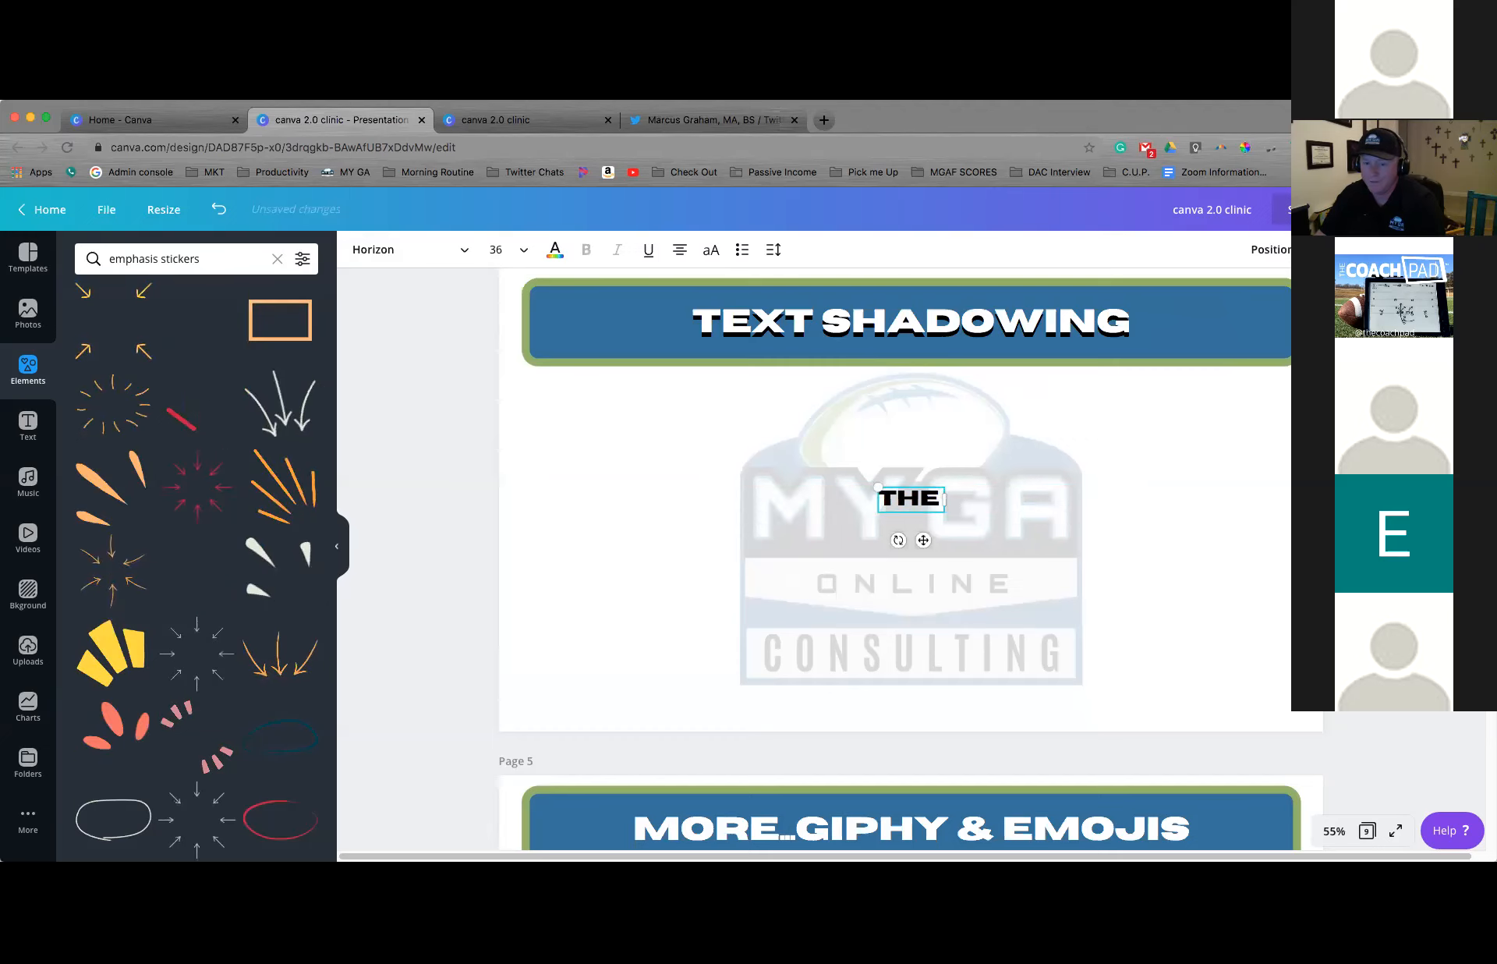
pyautogui.write(' COW JUMPED')
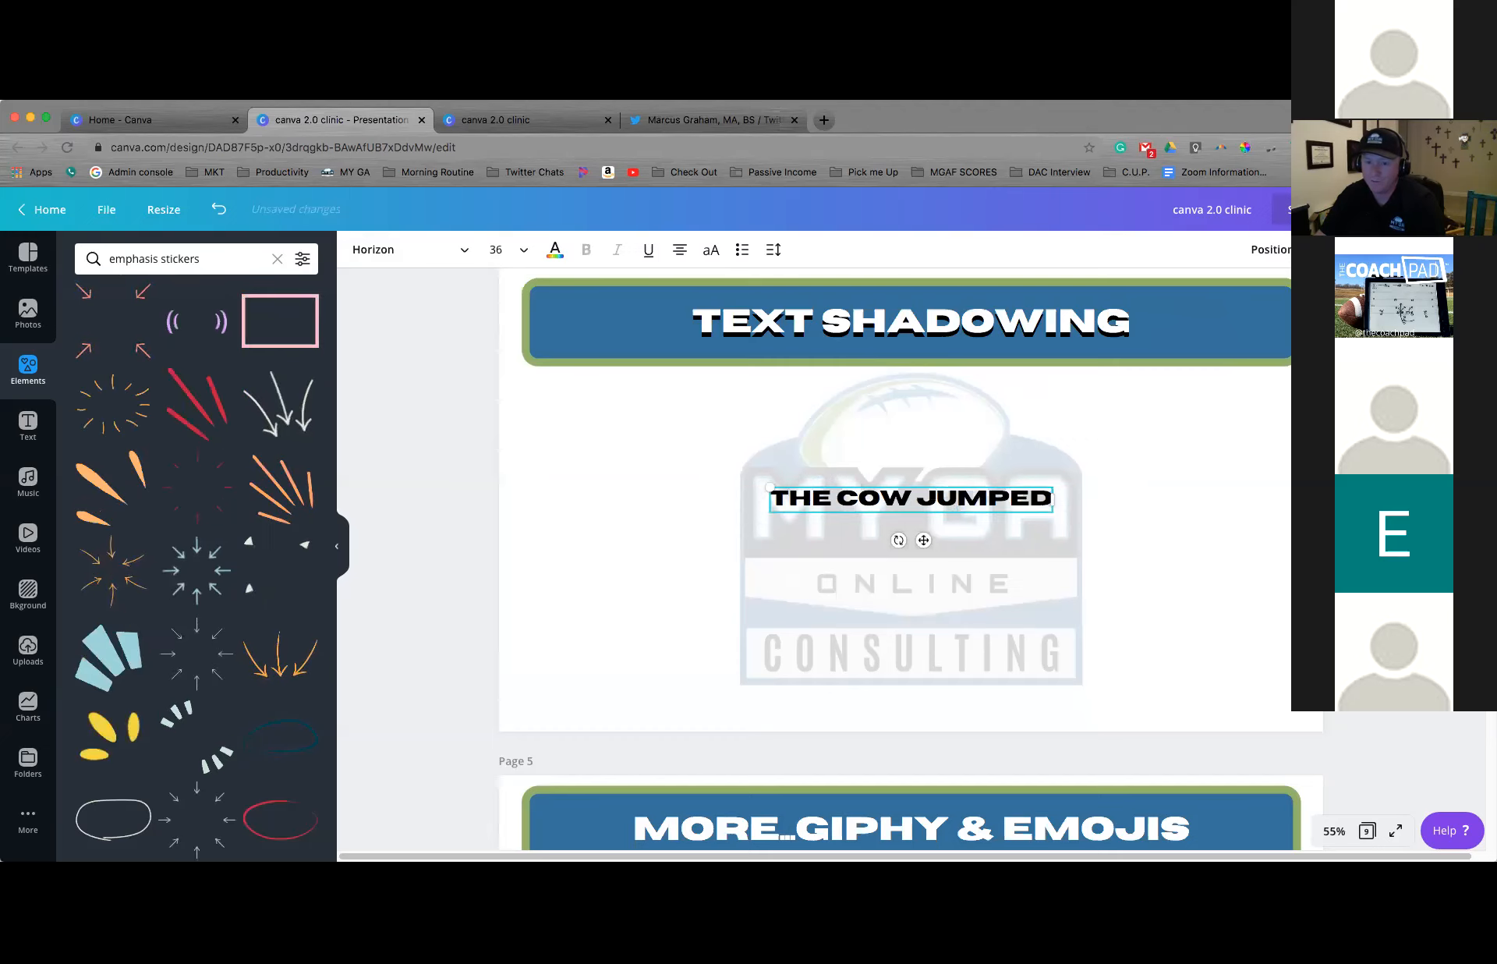
pyautogui.write(' OVER THE MOO')
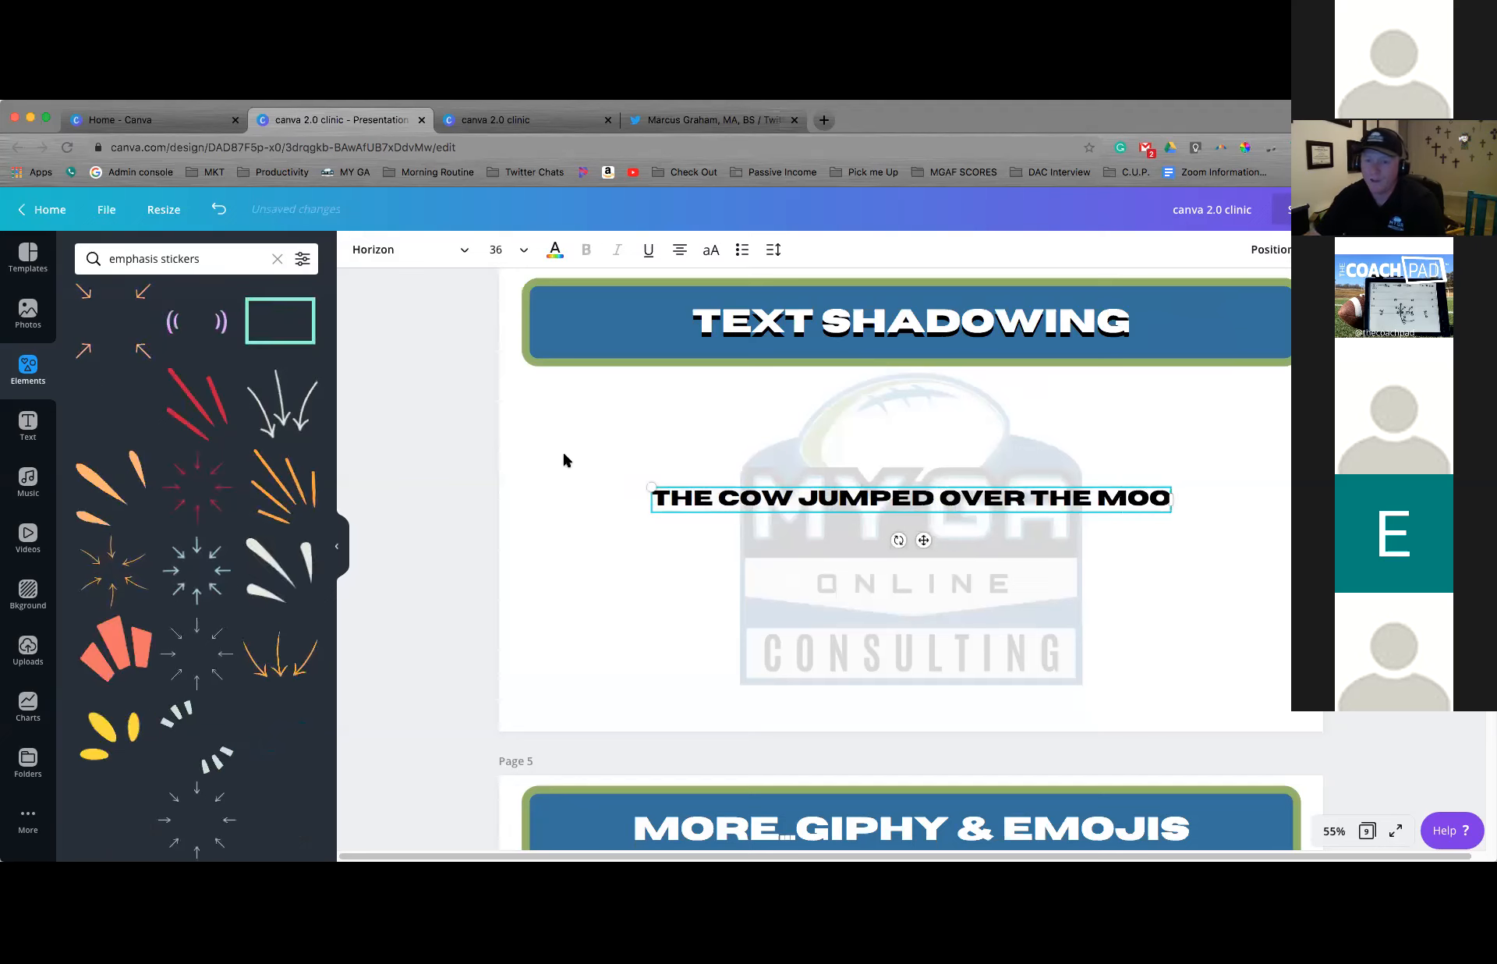
pyautogui.write('N')
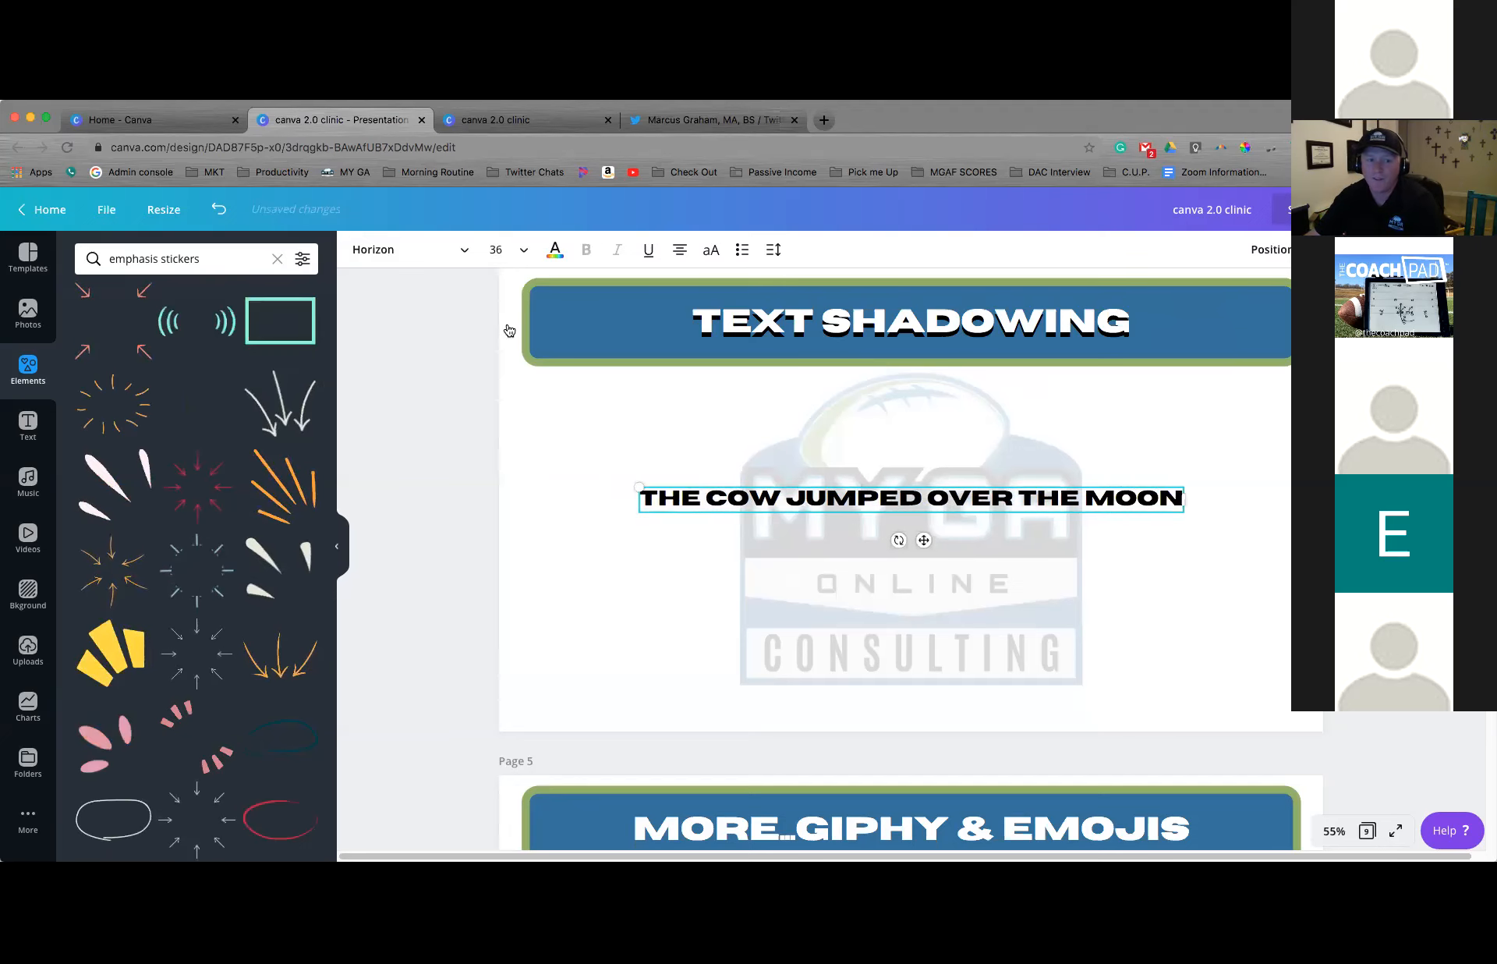
# Set the new text's font size to 80 and move the text box slightly up on page 4
pyautogui.click(523, 249)
pyautogui.click(516, 571)
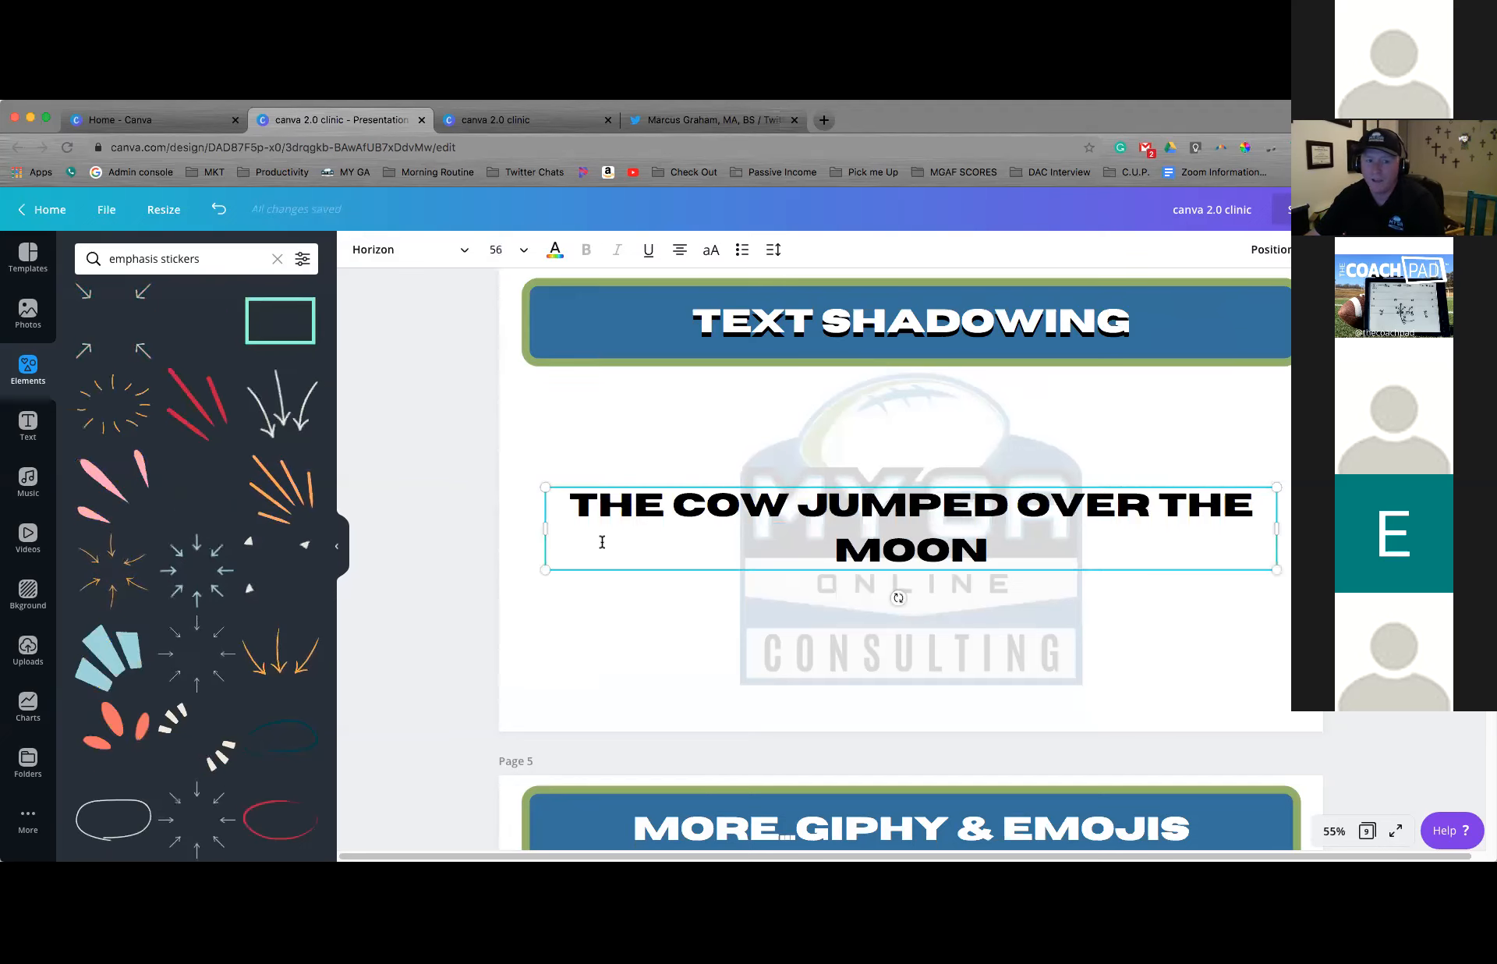
pyautogui.click(515, 251)
pyautogui.click(511, 560)
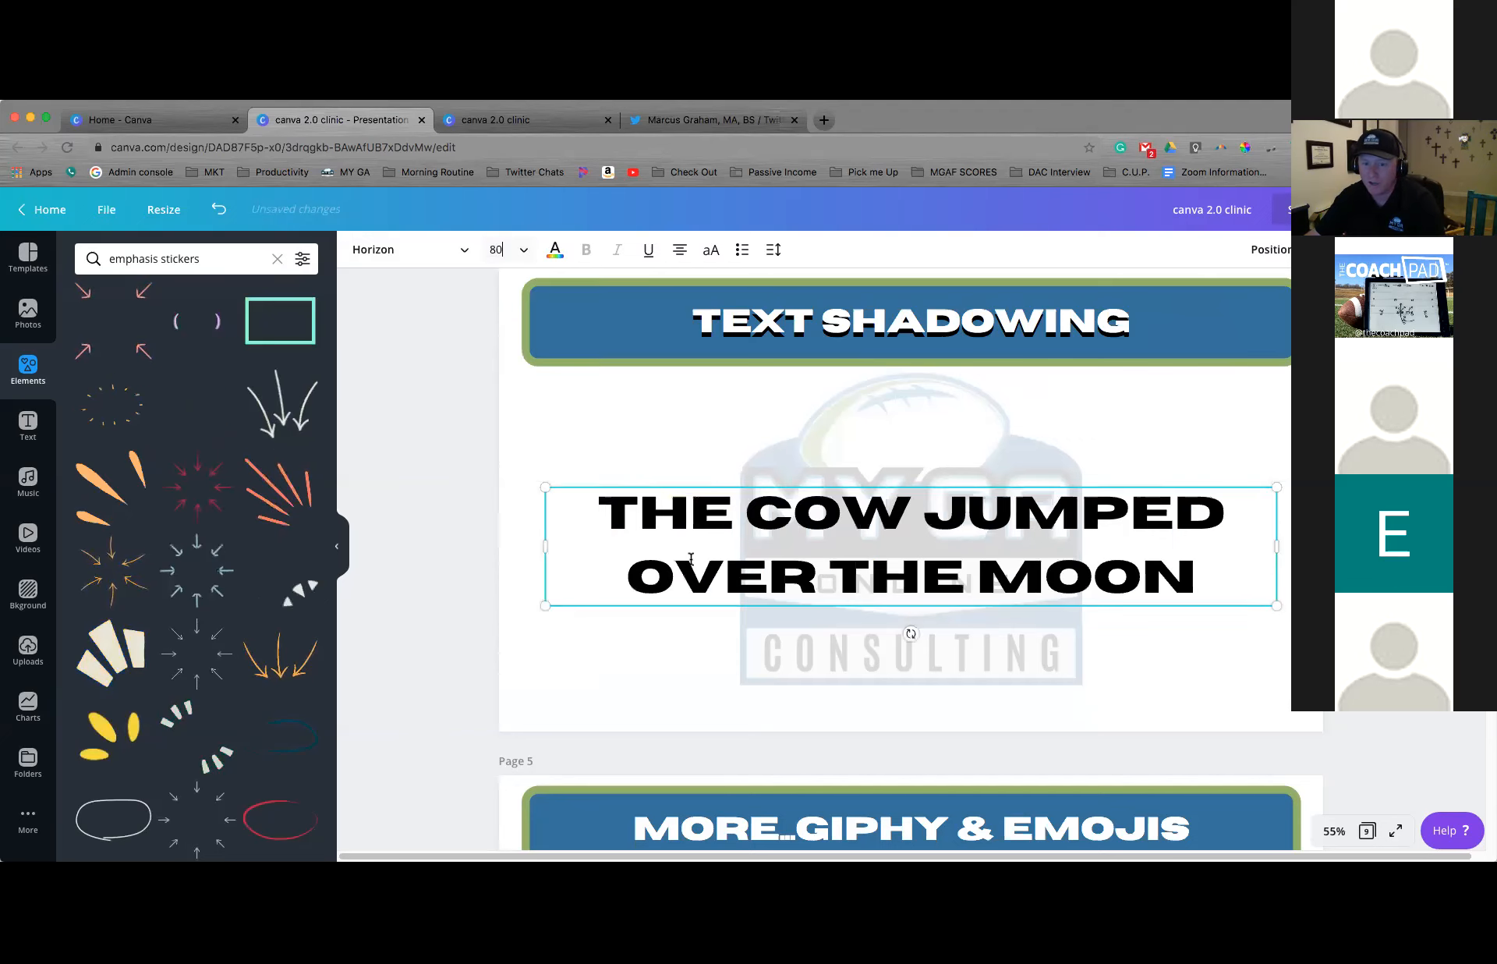
pyautogui.moveTo(869, 484); pyautogui.dragTo(872, 453)
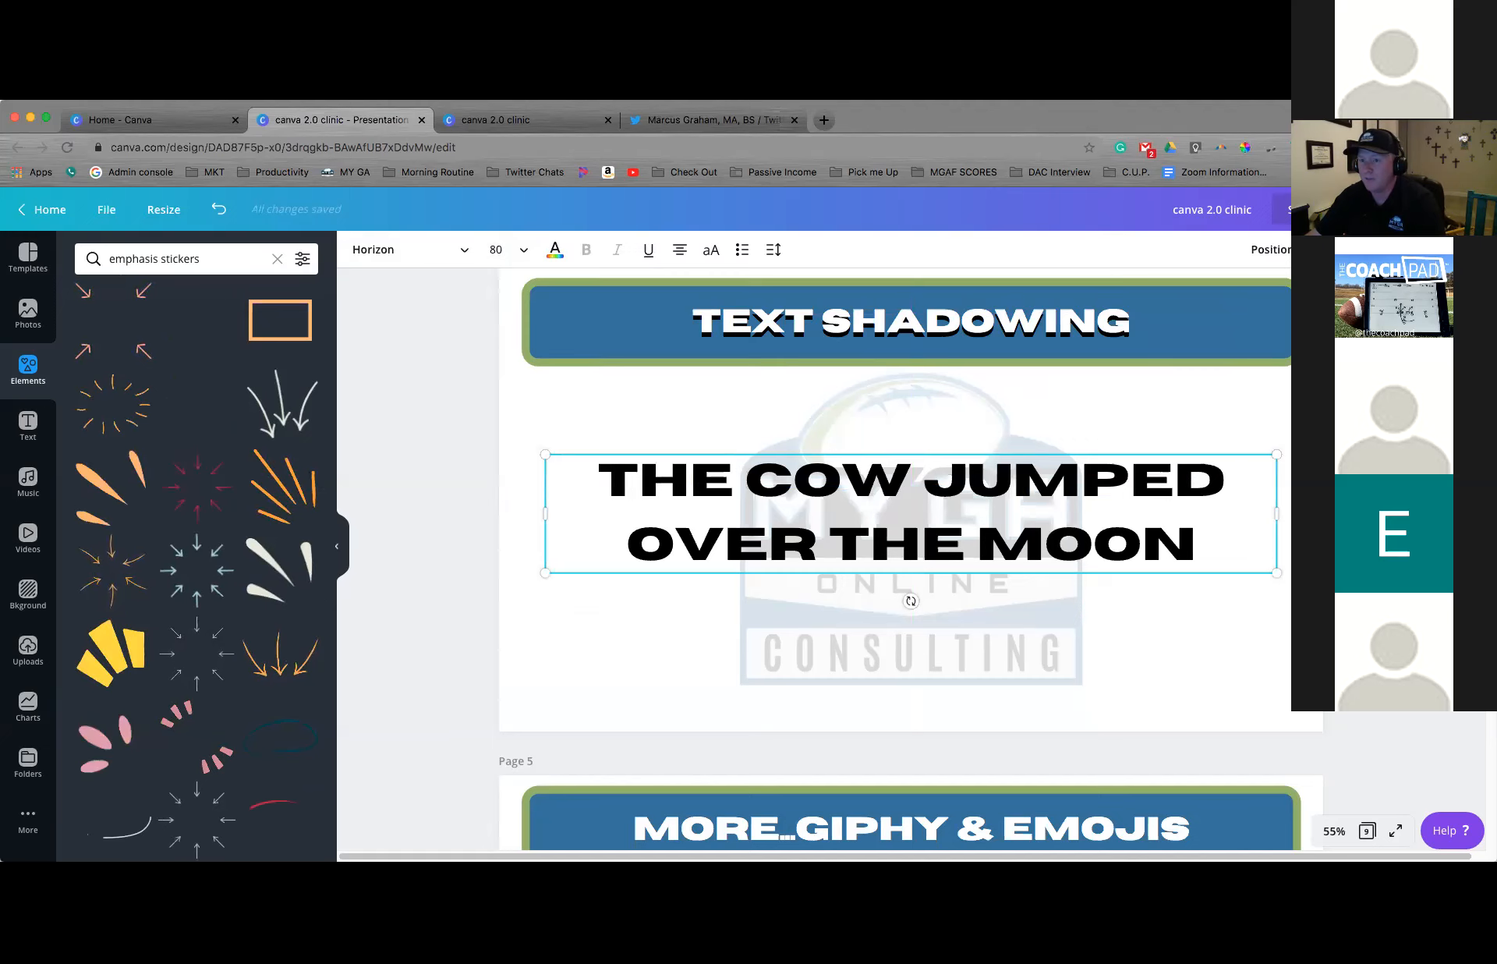
# Duplicate the black text, place the copy over the original in yellow with a slight offset as a shadow effect, and delete the copy
pyautogui.press('super+v')
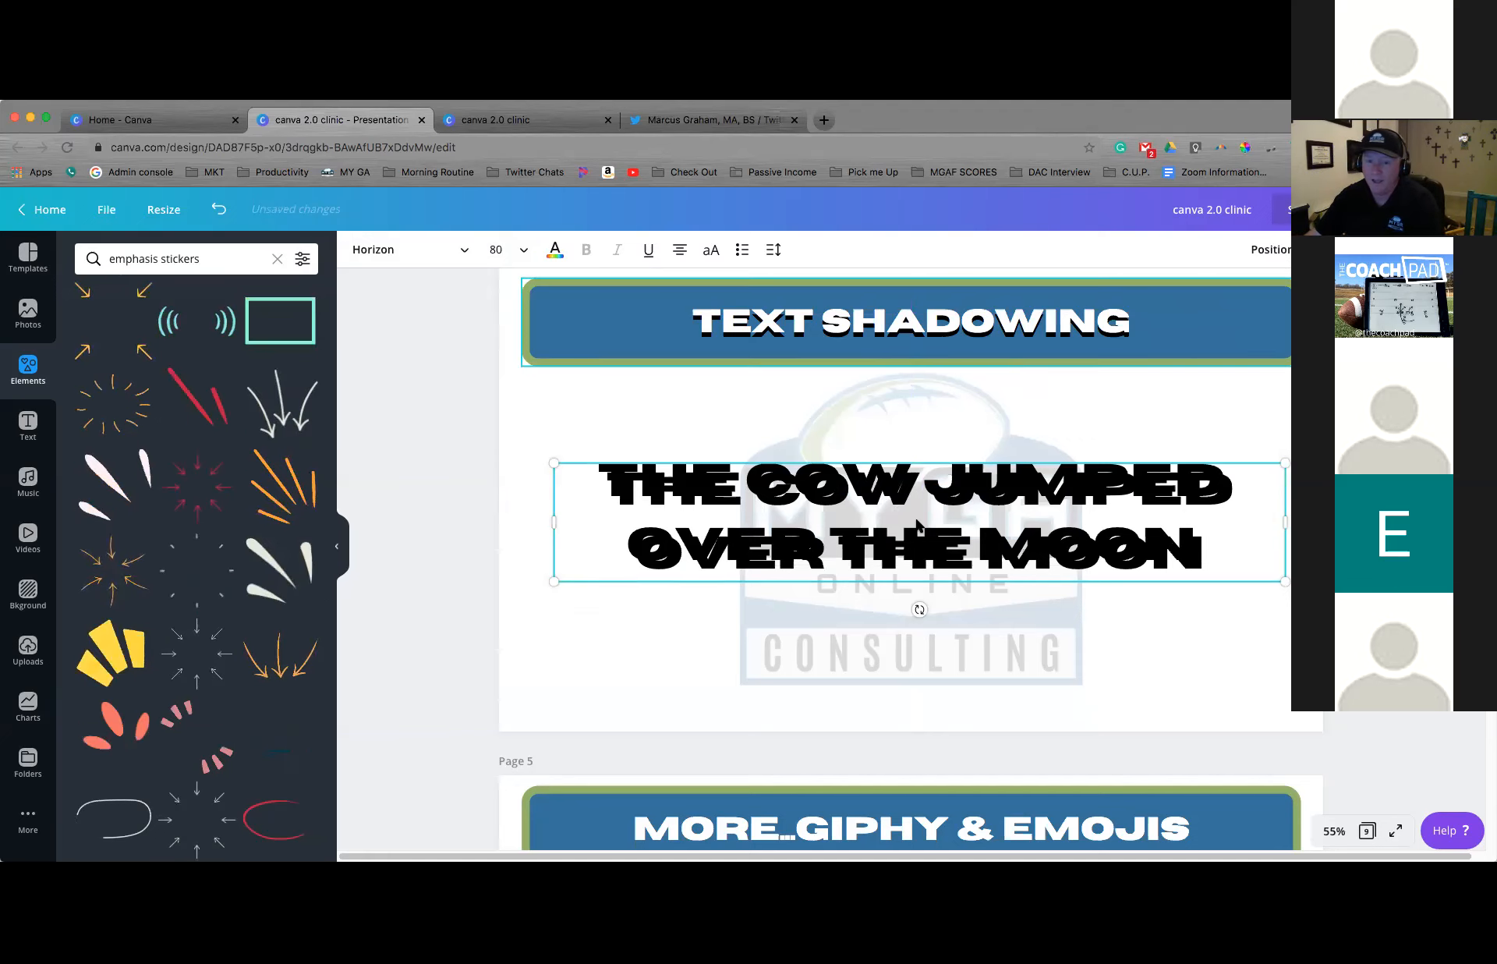
pyautogui.moveTo(920, 521); pyautogui.dragTo(912, 512)
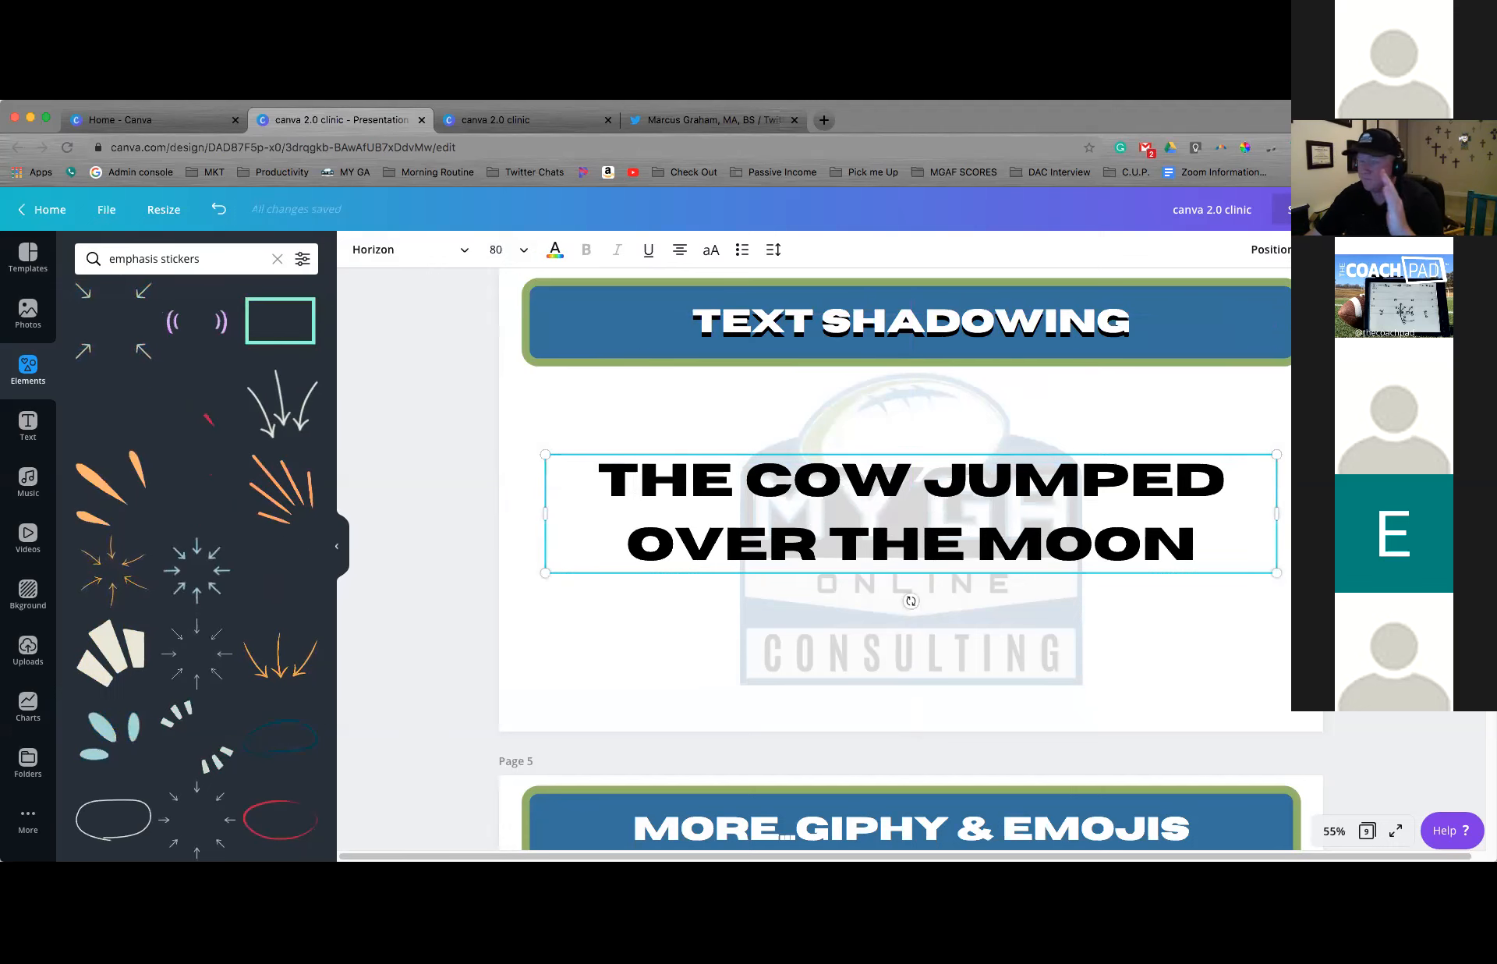
pyautogui.click(557, 251)
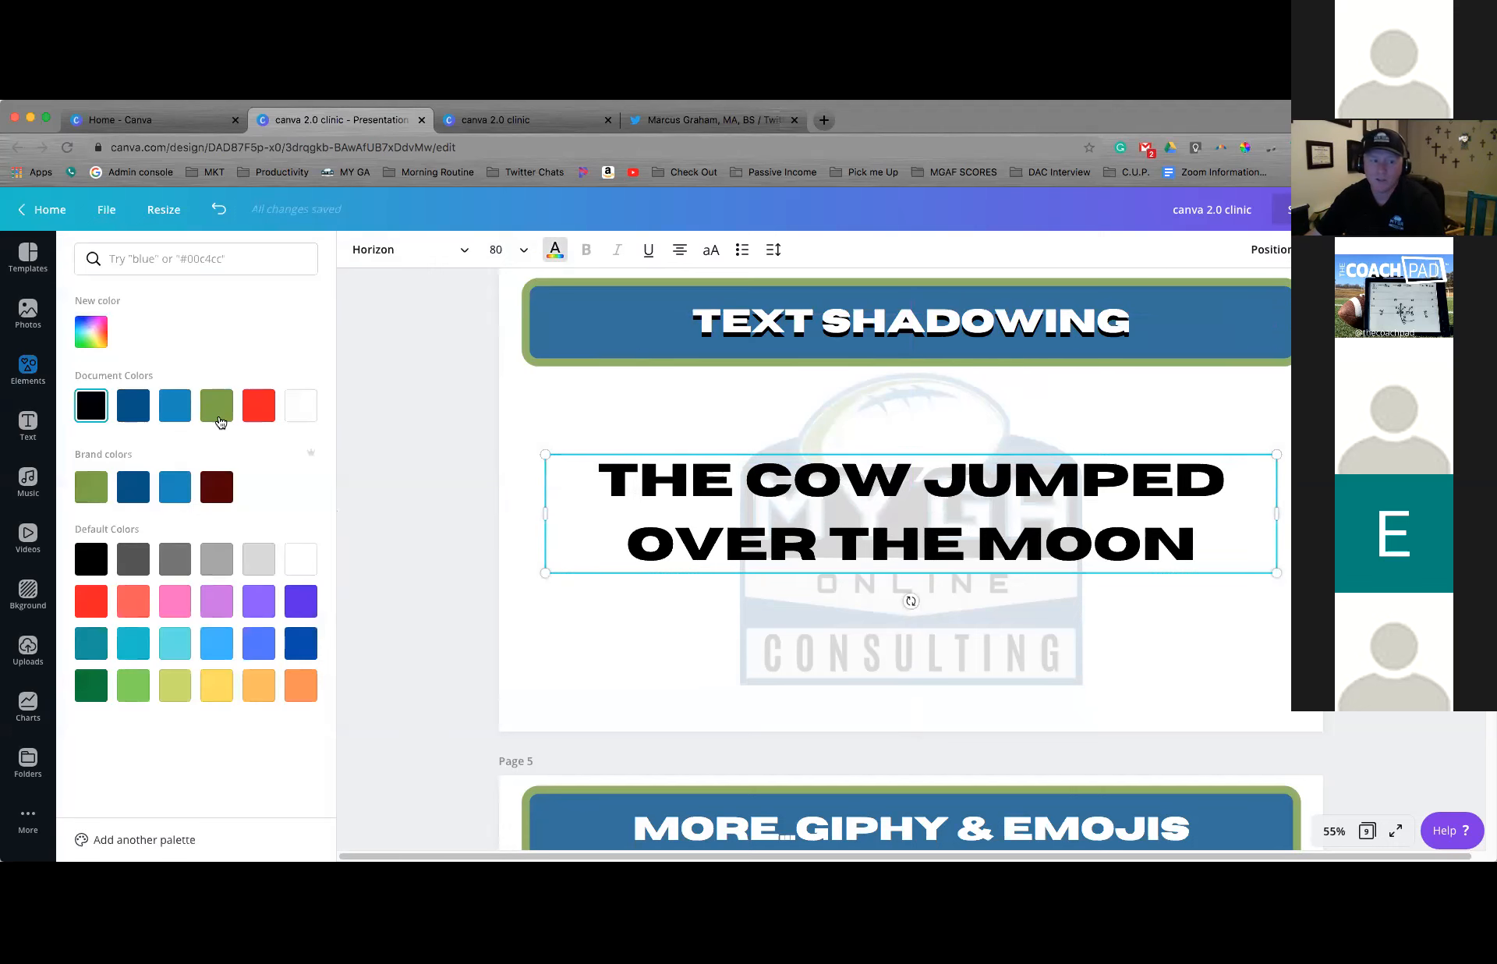
pyautogui.click(217, 685)
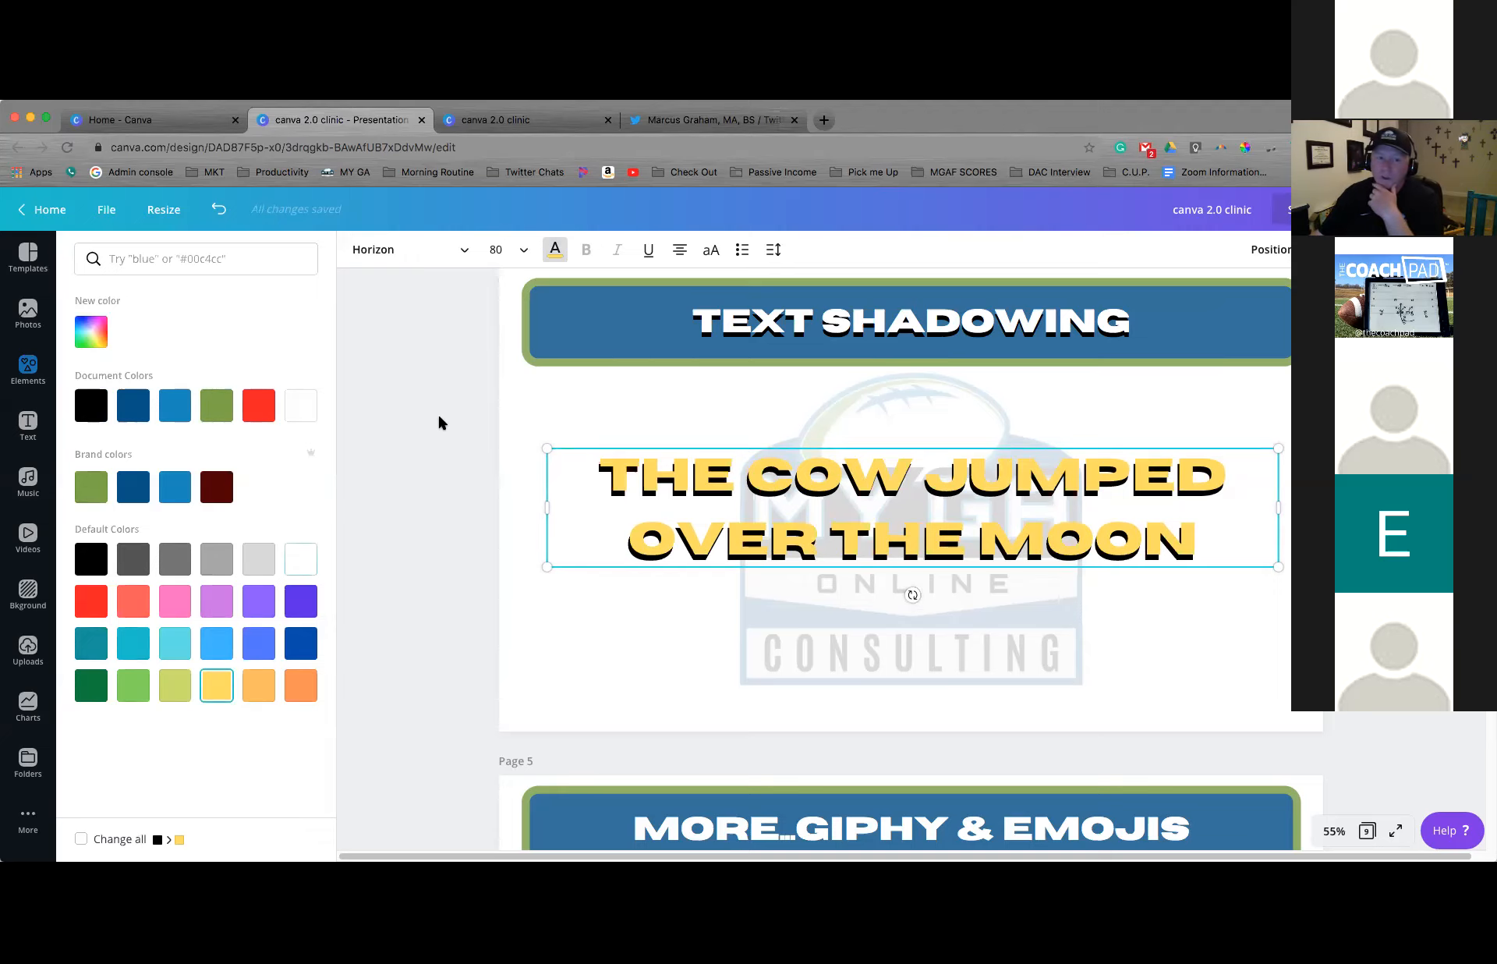
pyautogui.press('Delete')
# Change the font of the remaining black text on page 4 to Architects Daughter
pyautogui.click(690, 518)
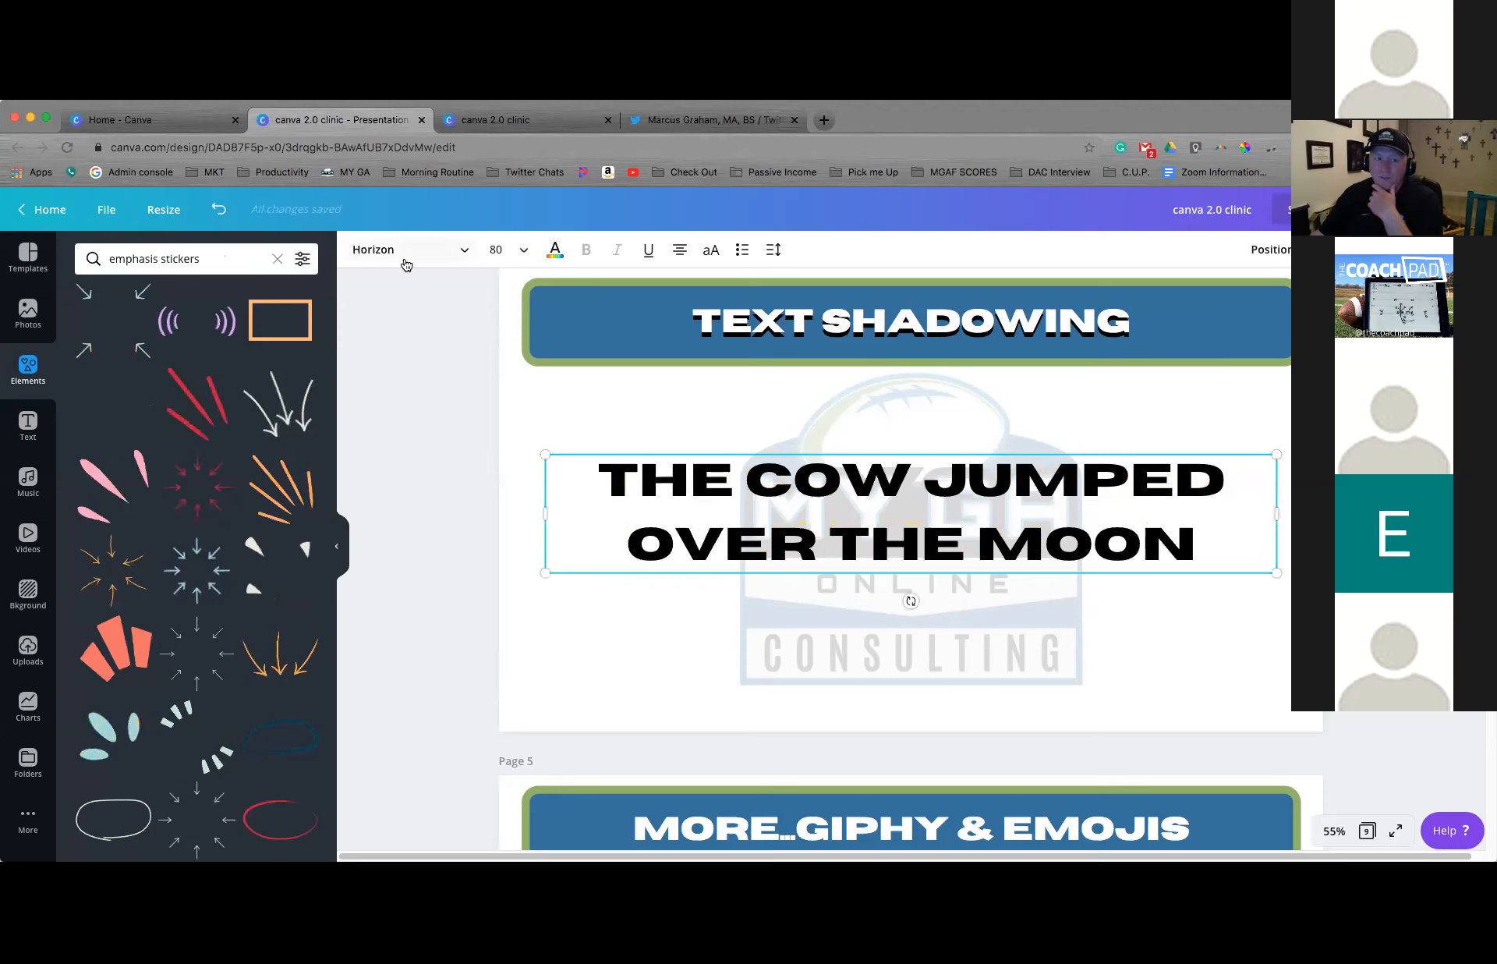
pyautogui.click(404, 262)
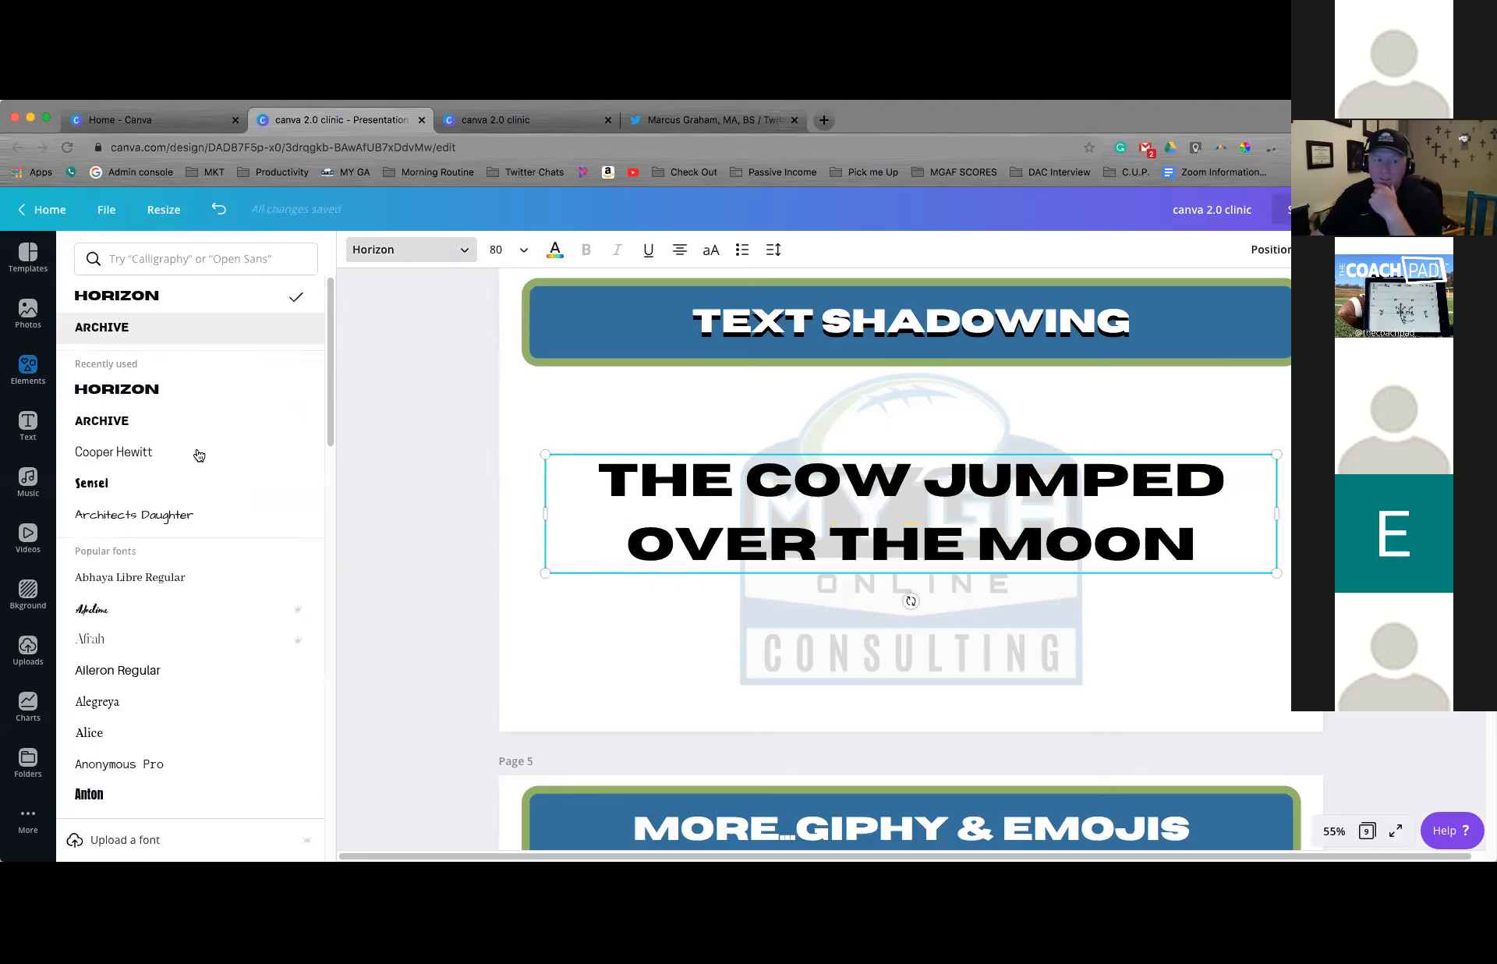
pyautogui.click(219, 515)
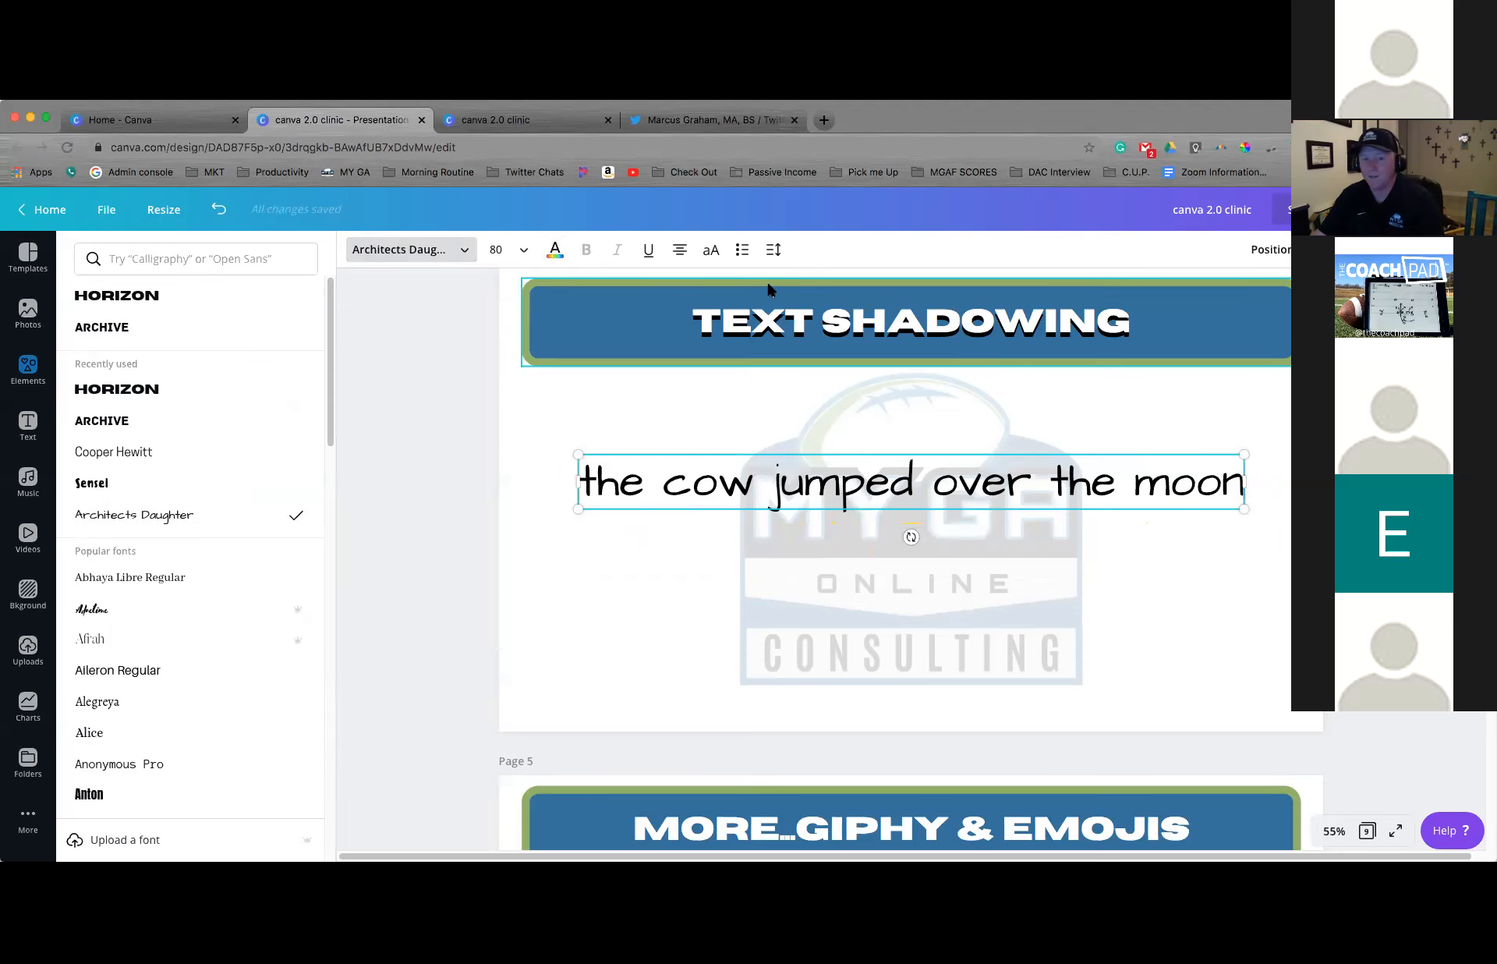
# Duplicate the handwritten-style text, colour the copy yellow, and place it slightly above the black original to create a shadow
pyautogui.hotkey('ctrl', 'd')
pyautogui.click(555, 249)
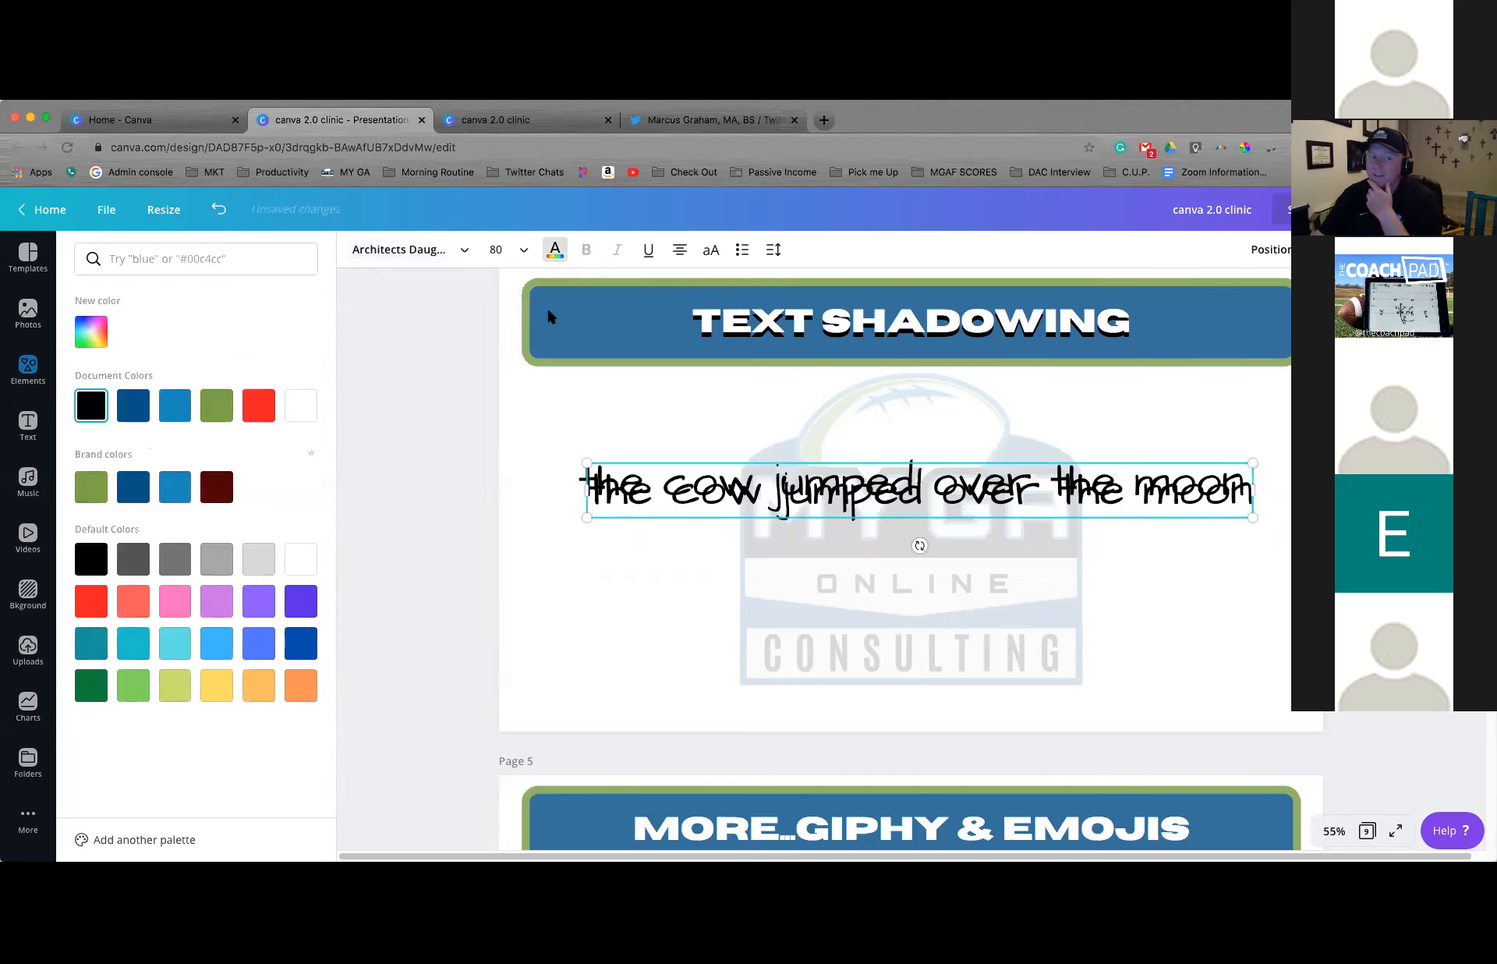
pyautogui.click(215, 686)
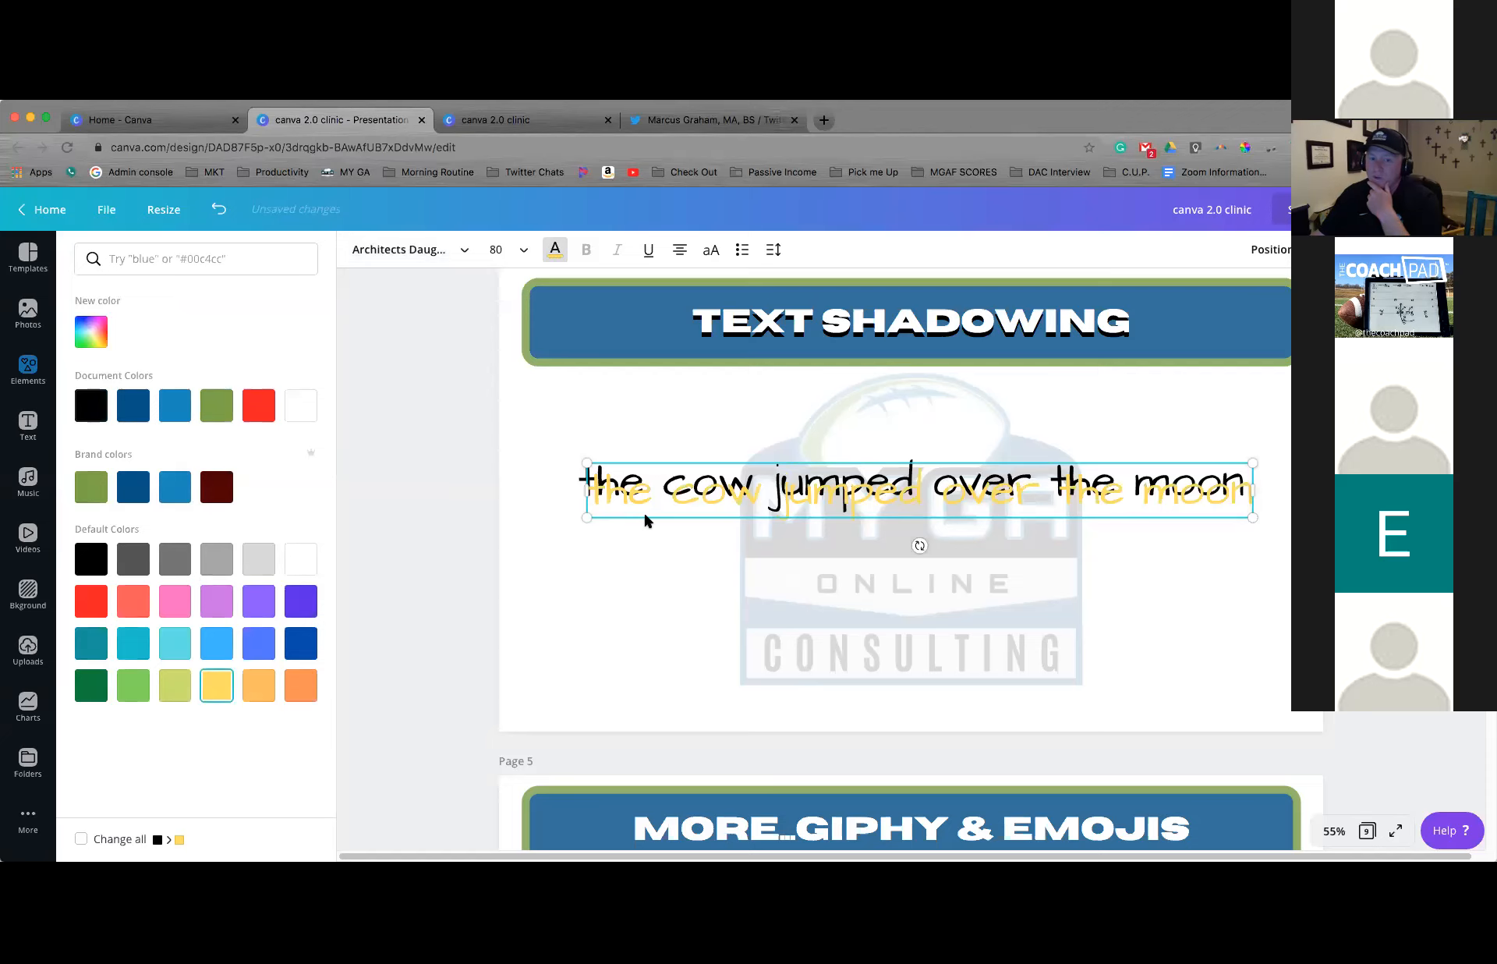
pyautogui.moveTo(648, 485); pyautogui.dragTo(641, 477)
pyautogui.press('Up')
pyautogui.press('Up')
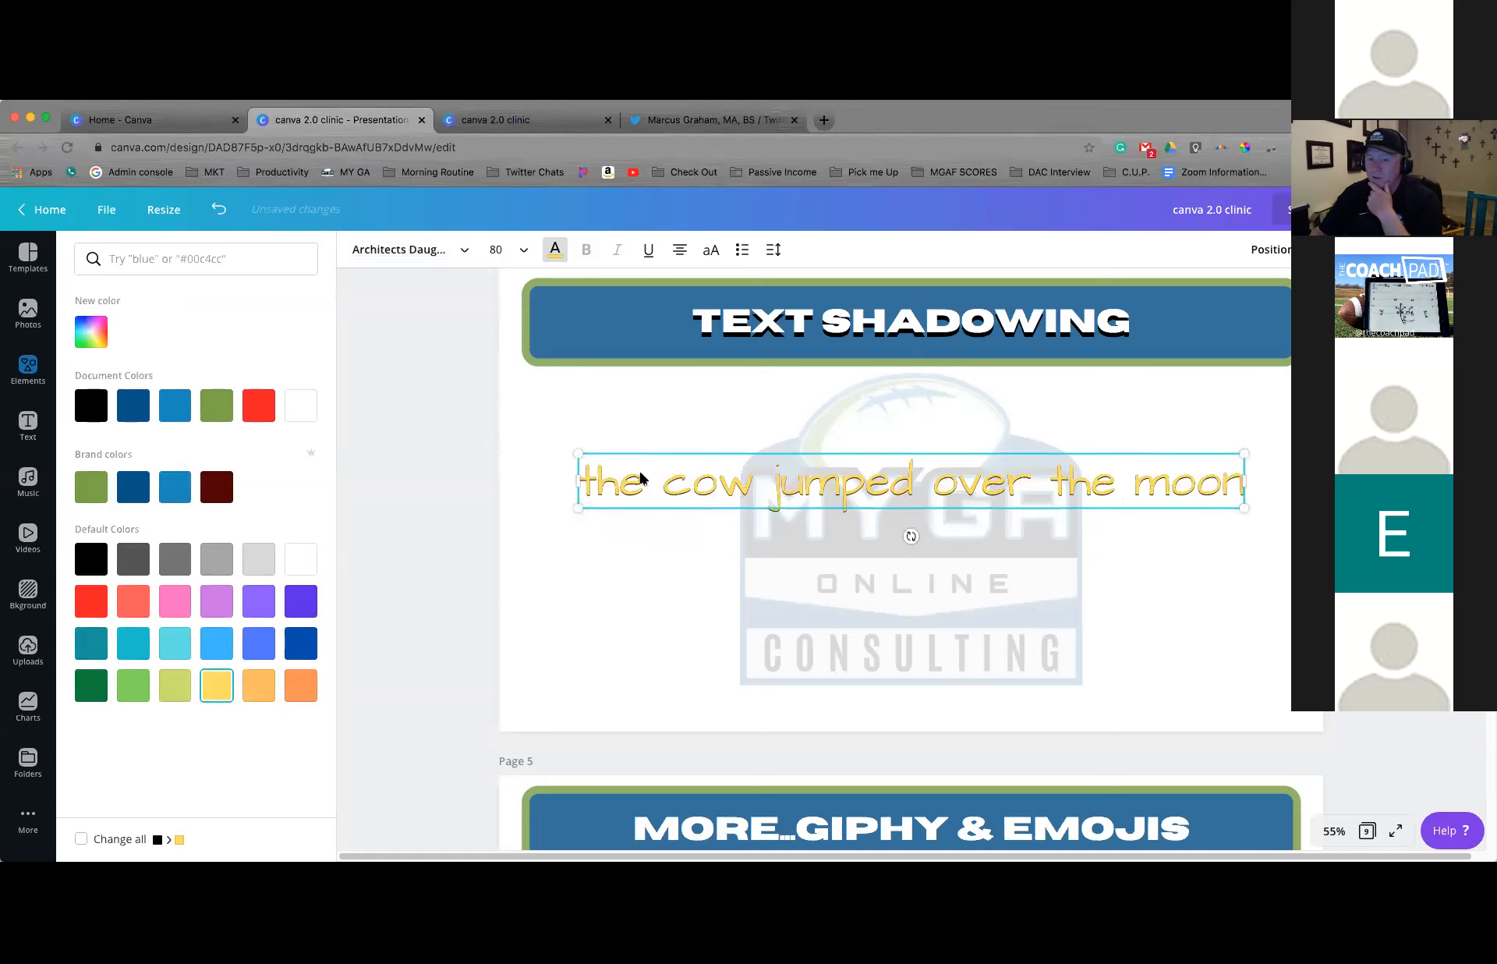
# Nudge the yellow copy slightly up and left of the black handwritten-style text to refine the shadow offset
pyautogui.press('Up')
pyautogui.press('Up')
pyautogui.press('Up')
pyautogui.press('Up')
pyautogui.press('Left')
pyautogui.press('Left')
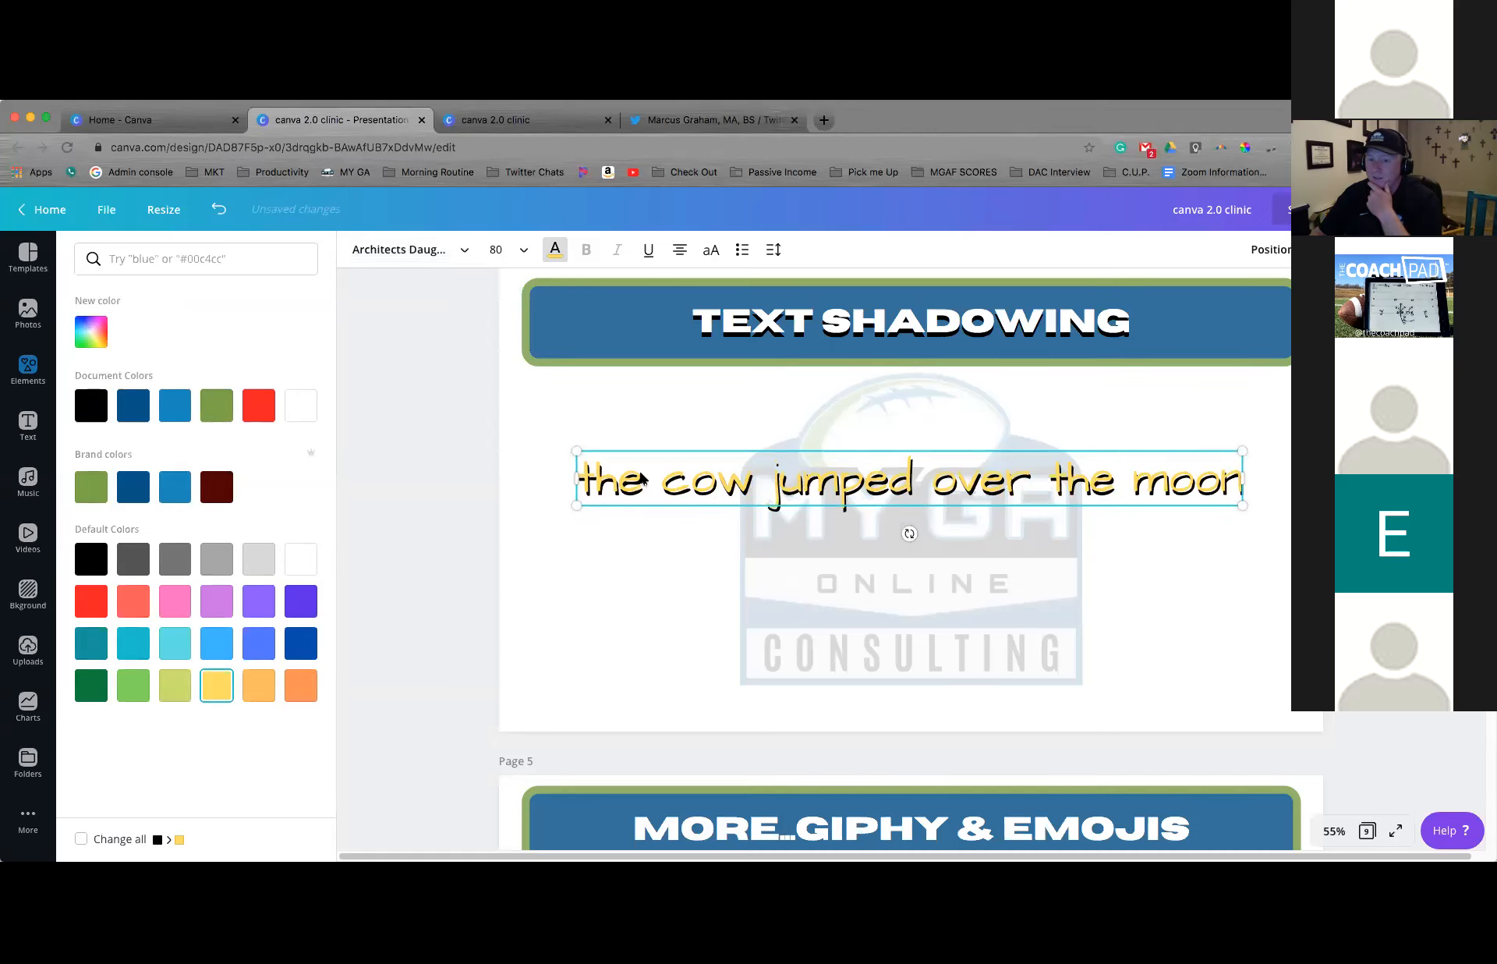
pyautogui.press('Down')
pyautogui.press('Down')
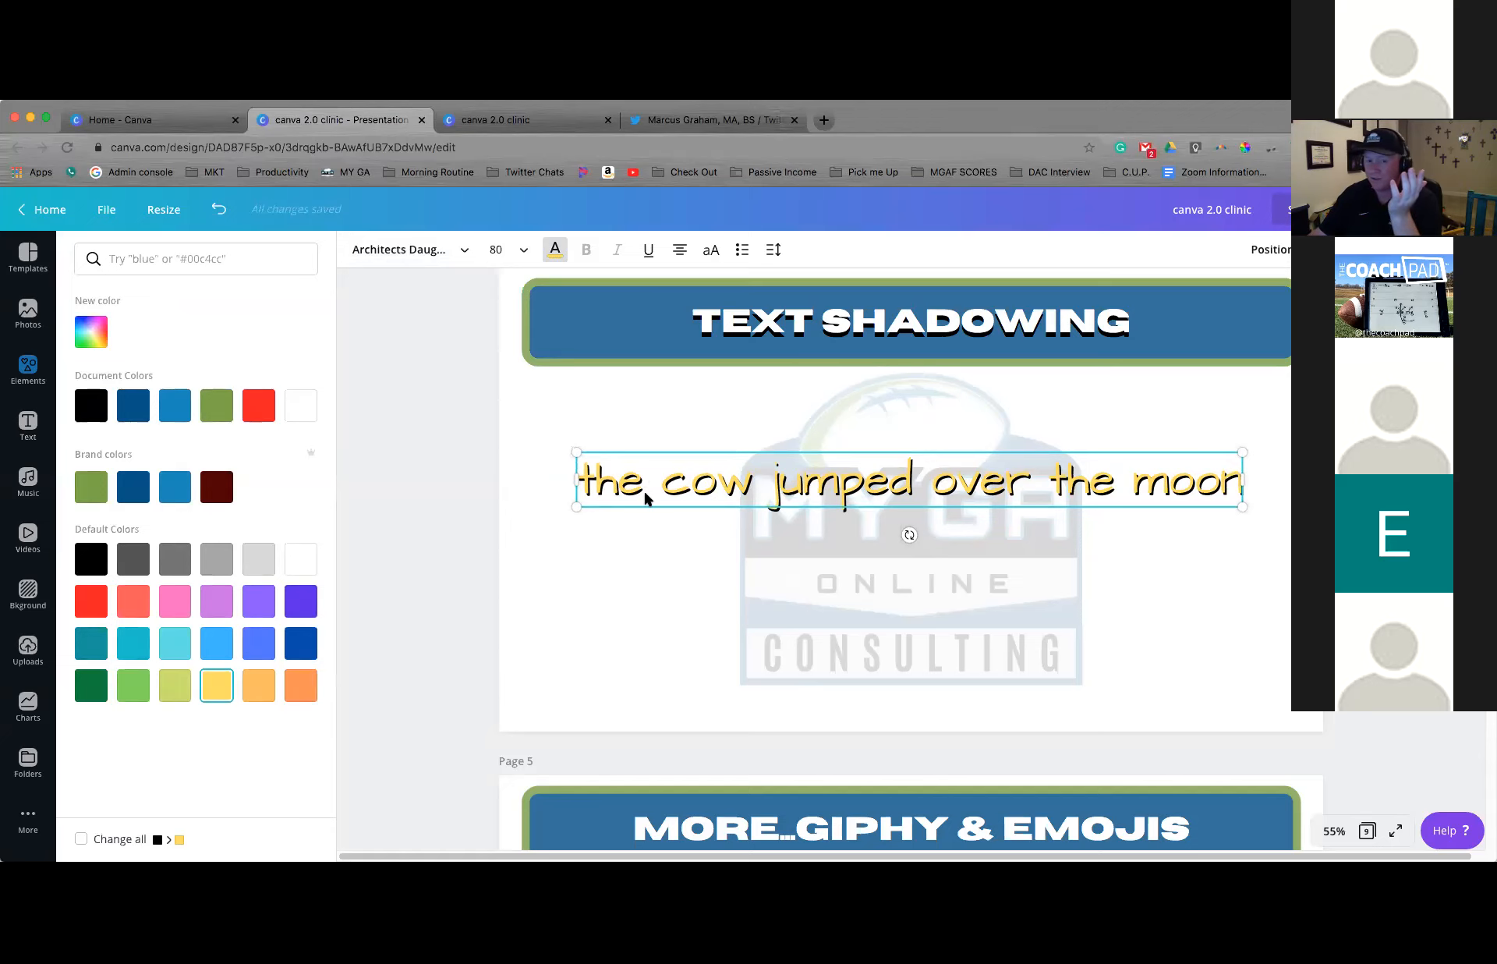
# Delete the yellow copy so that only the black handwritten-style text remains on page 4
pyautogui.click(670, 477)
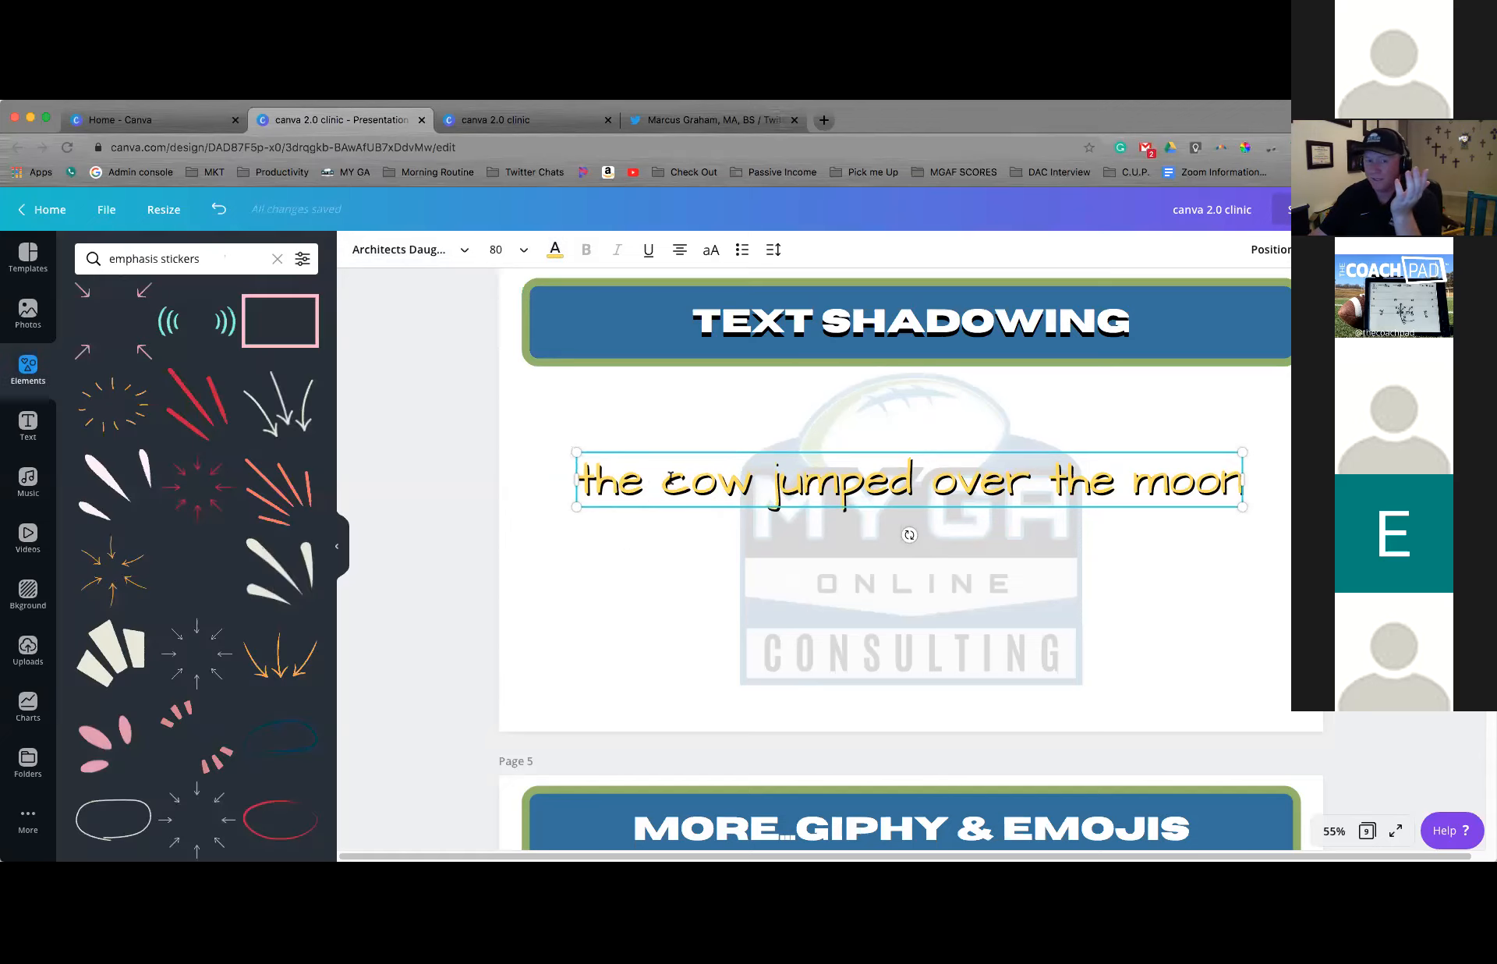
pyautogui.click(698, 450)
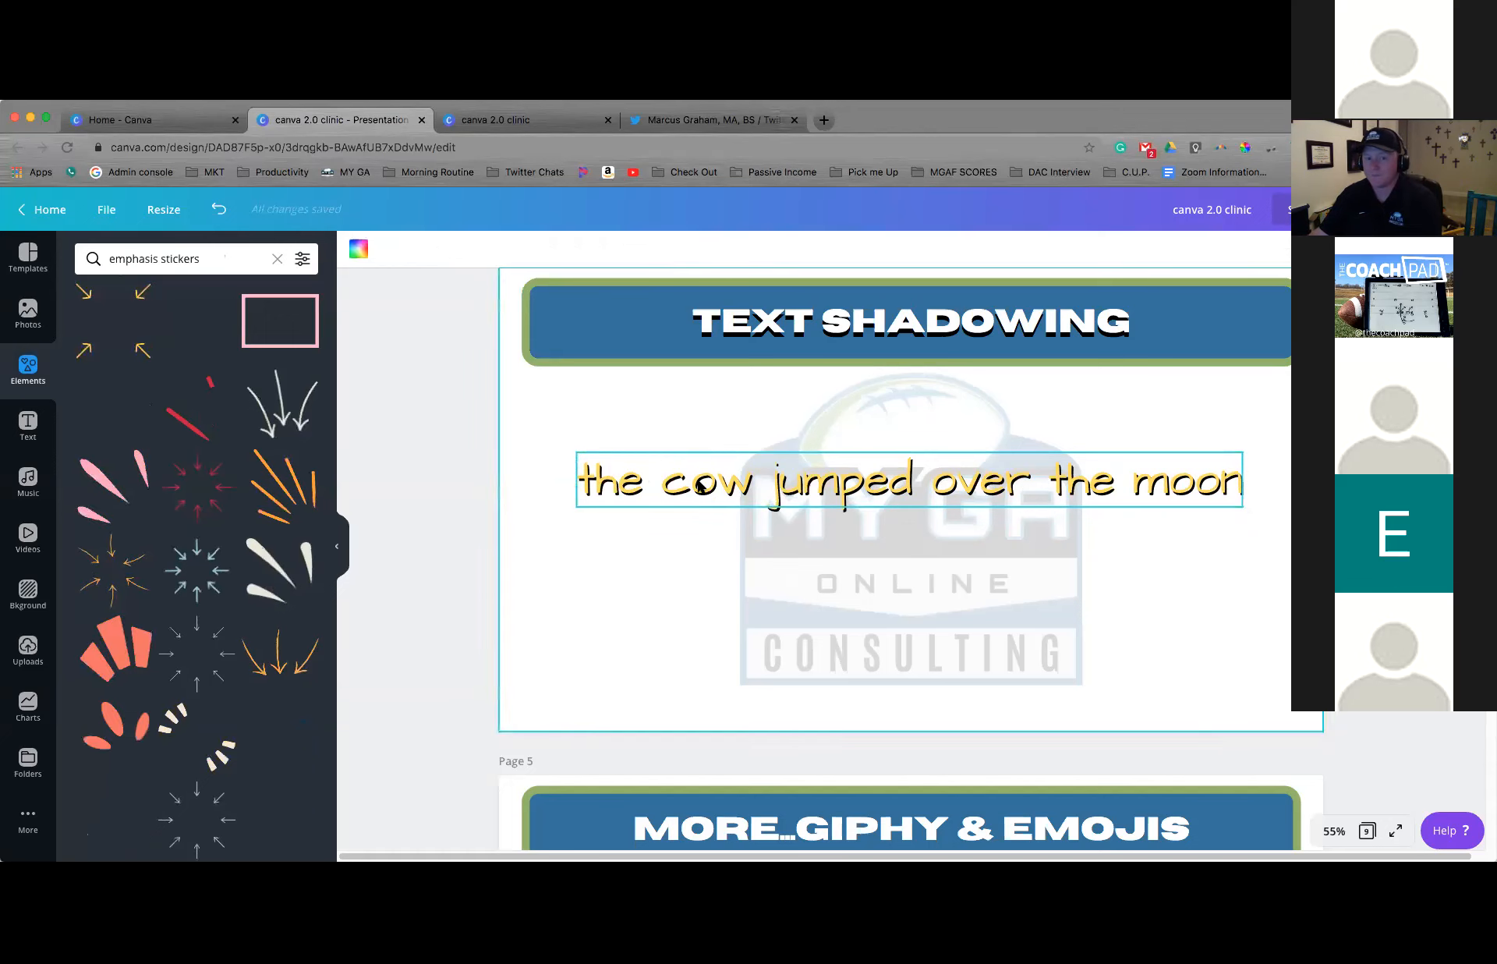
pyautogui.click(677, 498)
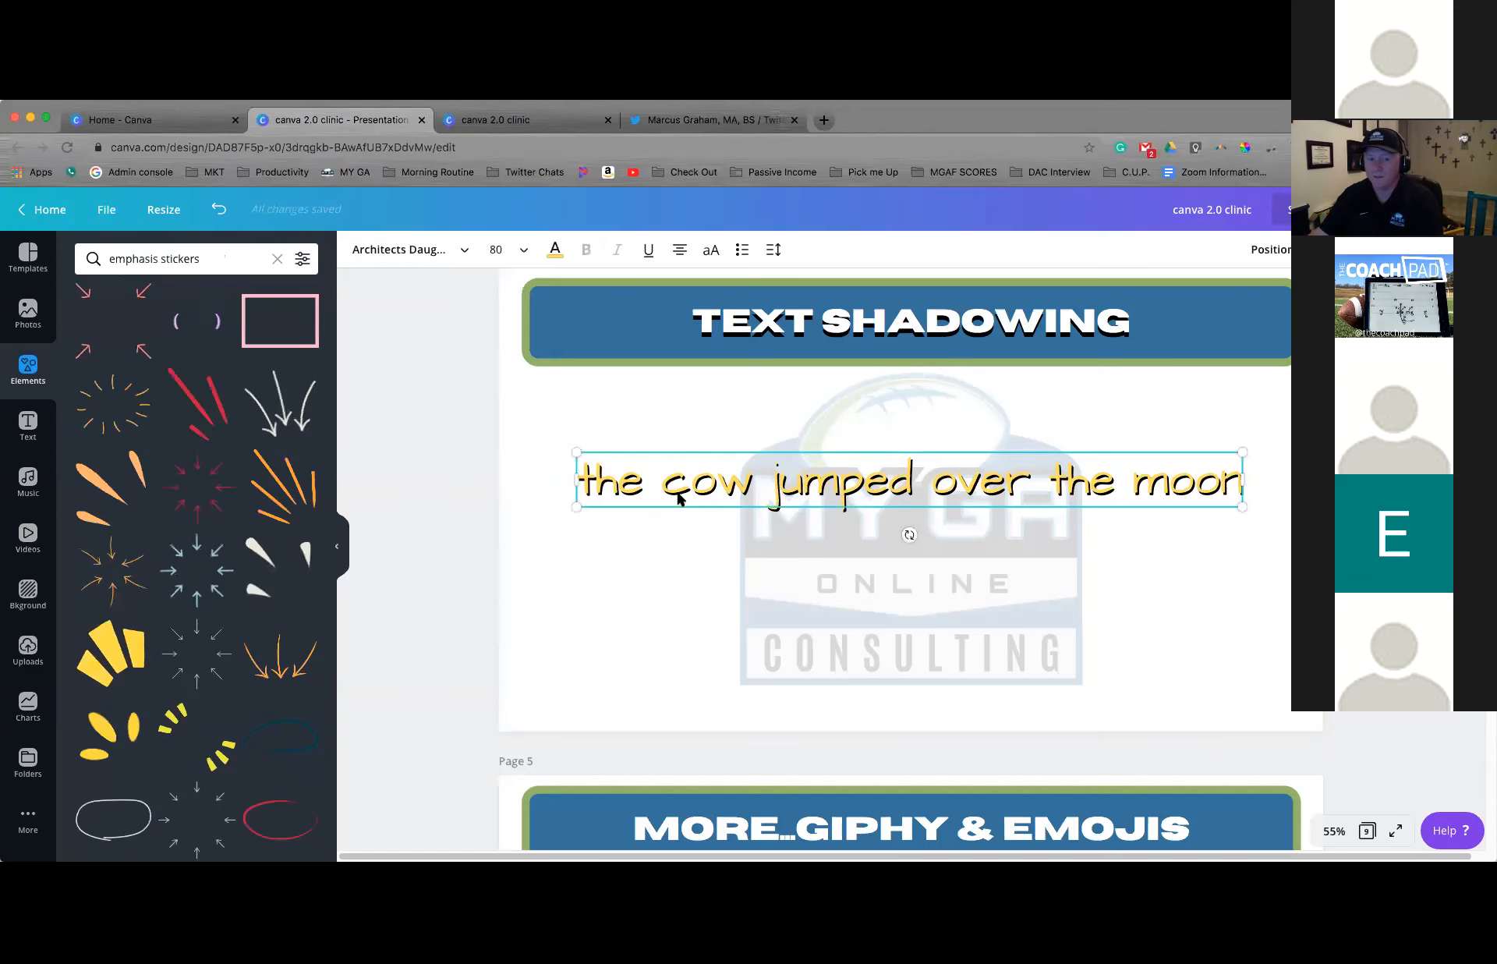
pyautogui.click(678, 495)
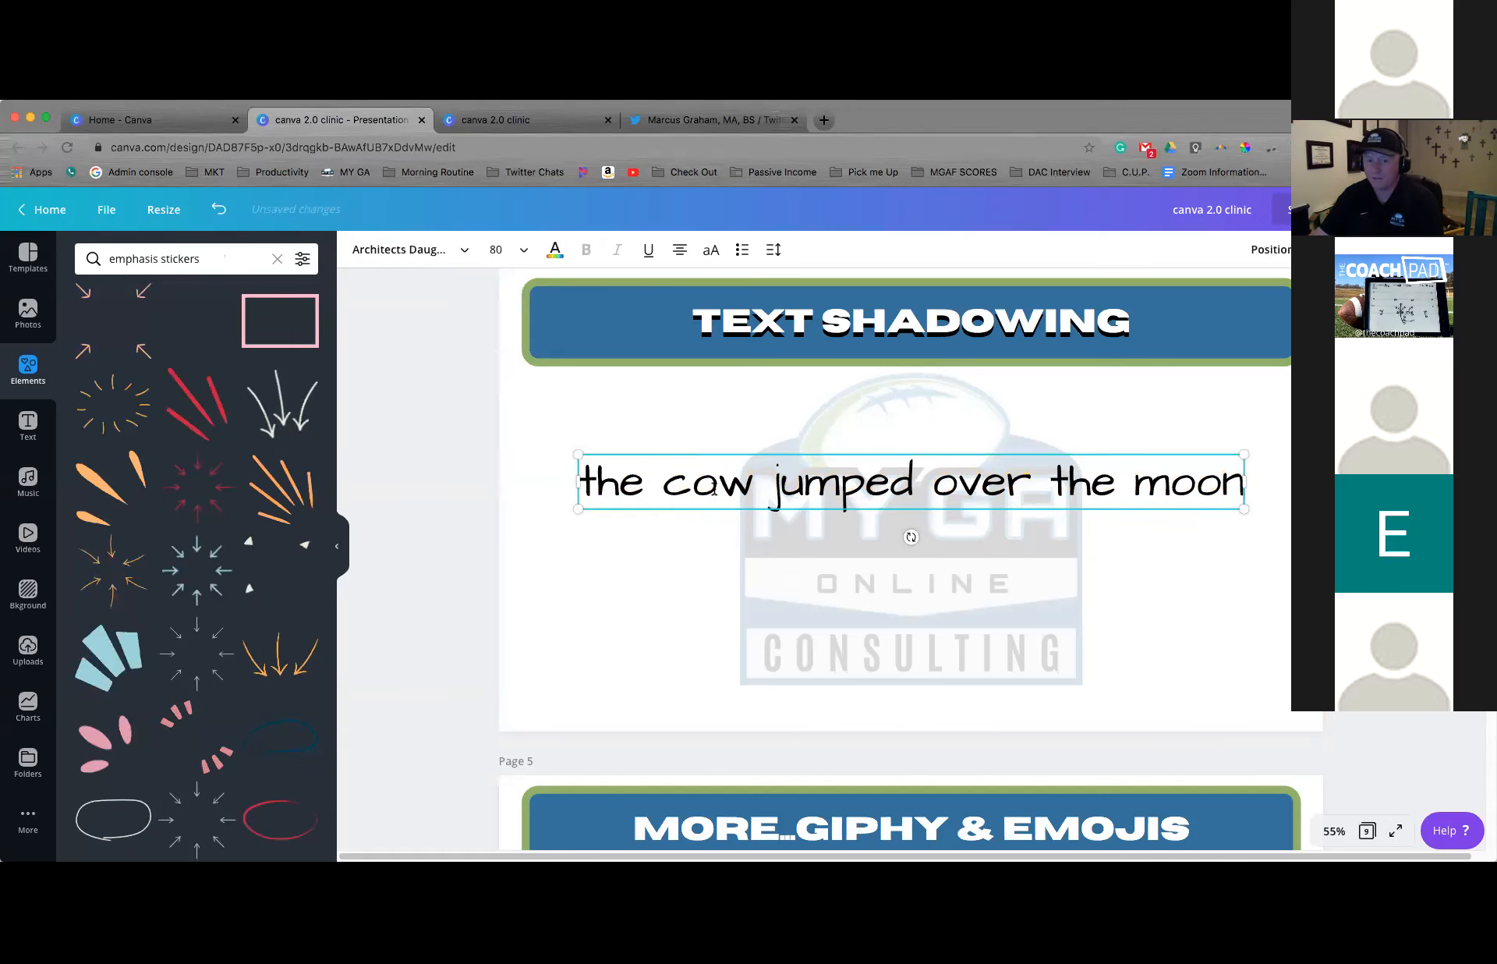
# Replace the first word of the black text with "da" so it reads "da cow jumped over the moon"
pyautogui.press('BackSpace')
pyautogui.press('BackSpace')
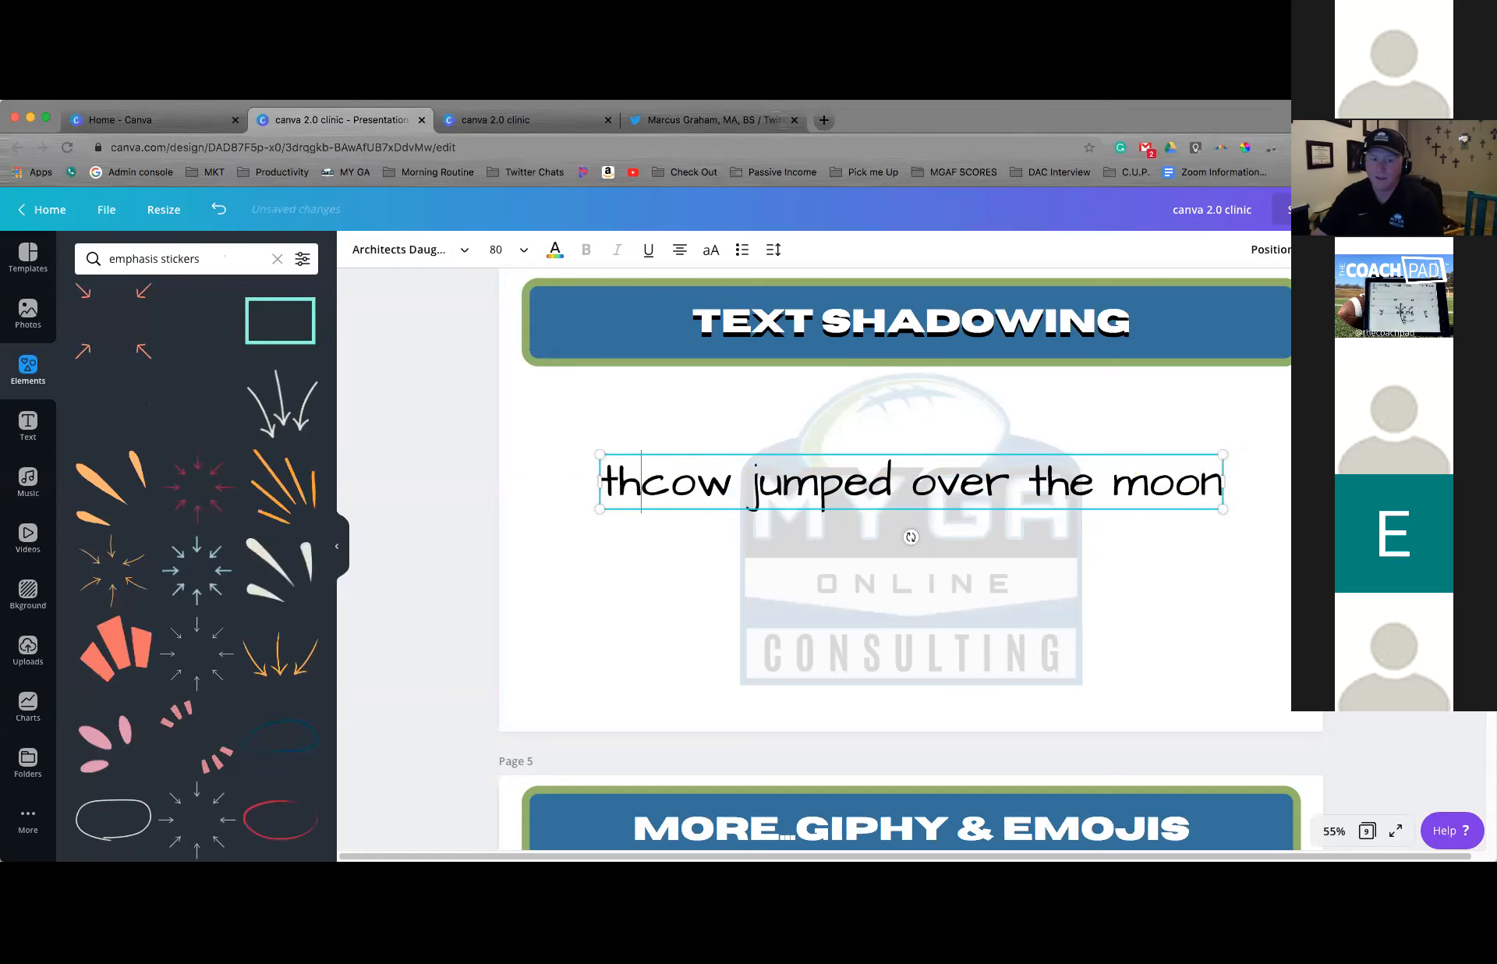
pyautogui.press('BackSpace')
pyautogui.press('BackSpace')
pyautogui.write('da')
pyautogui.click(700, 531)
pyautogui.click(702, 501)
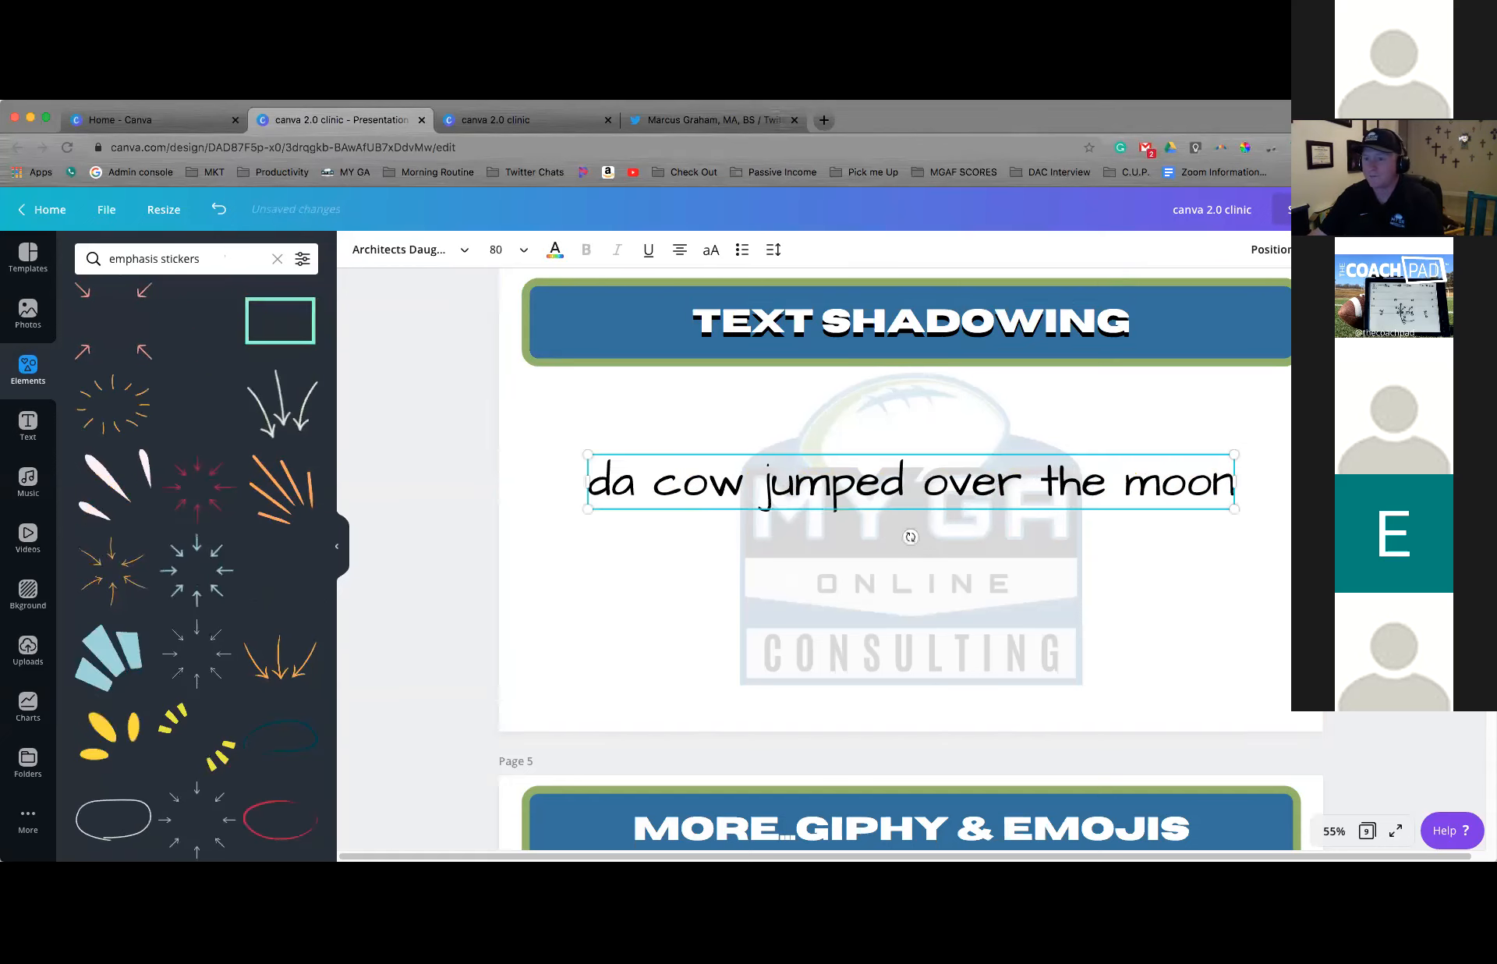
# Duplicate the edited black text, colour the copy pink, and place it just above the original as a shadow effect
pyautogui.press('super+d')
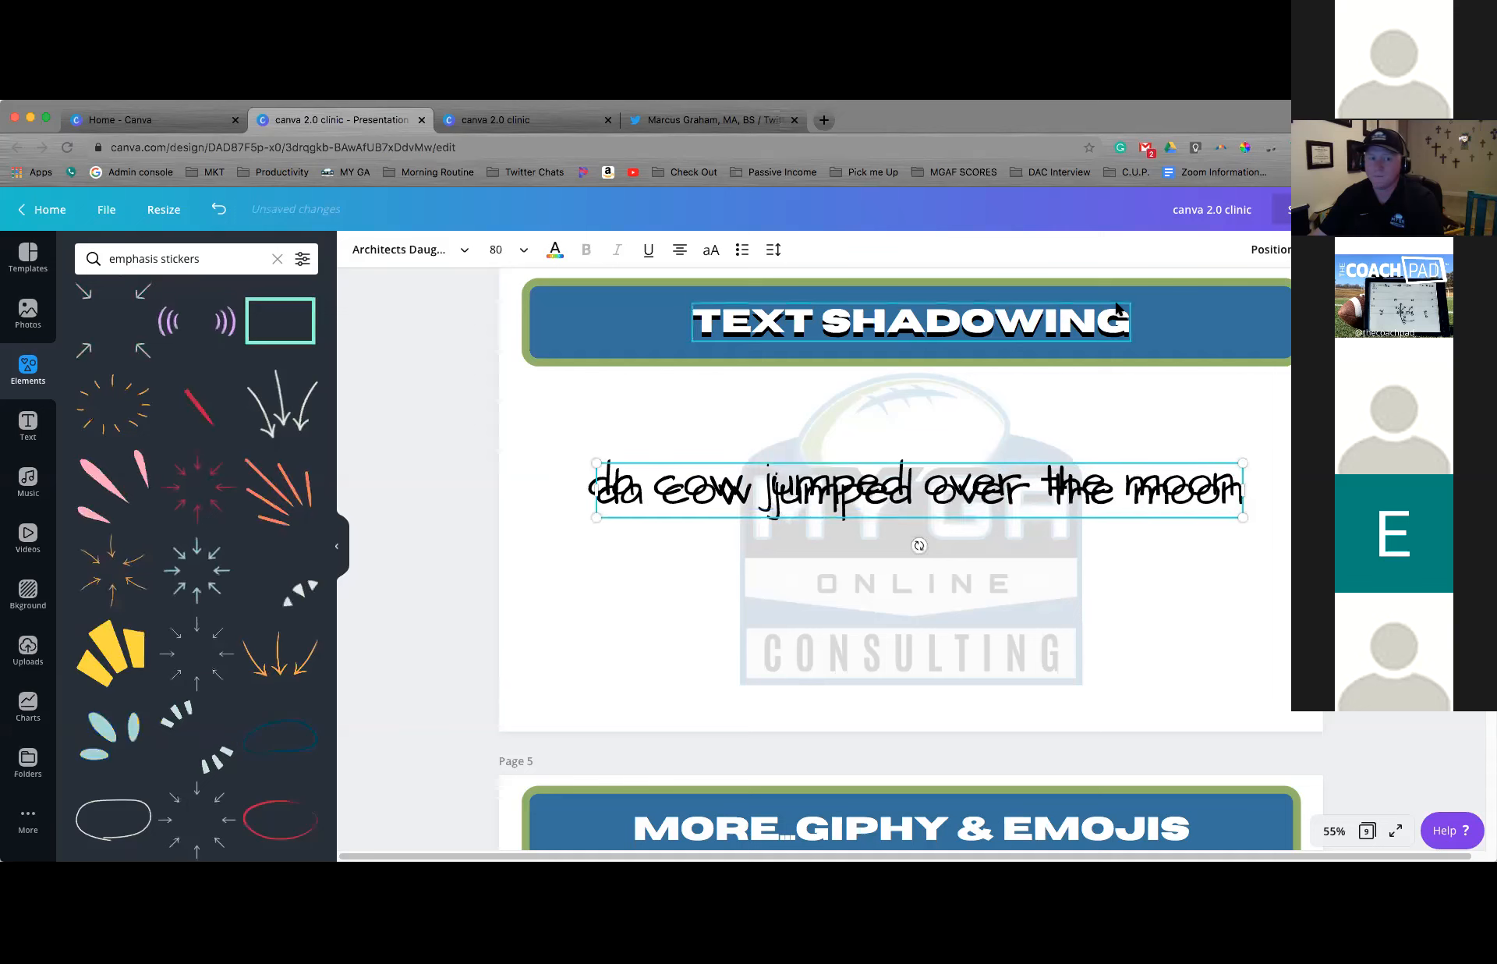
pyautogui.click(554, 250)
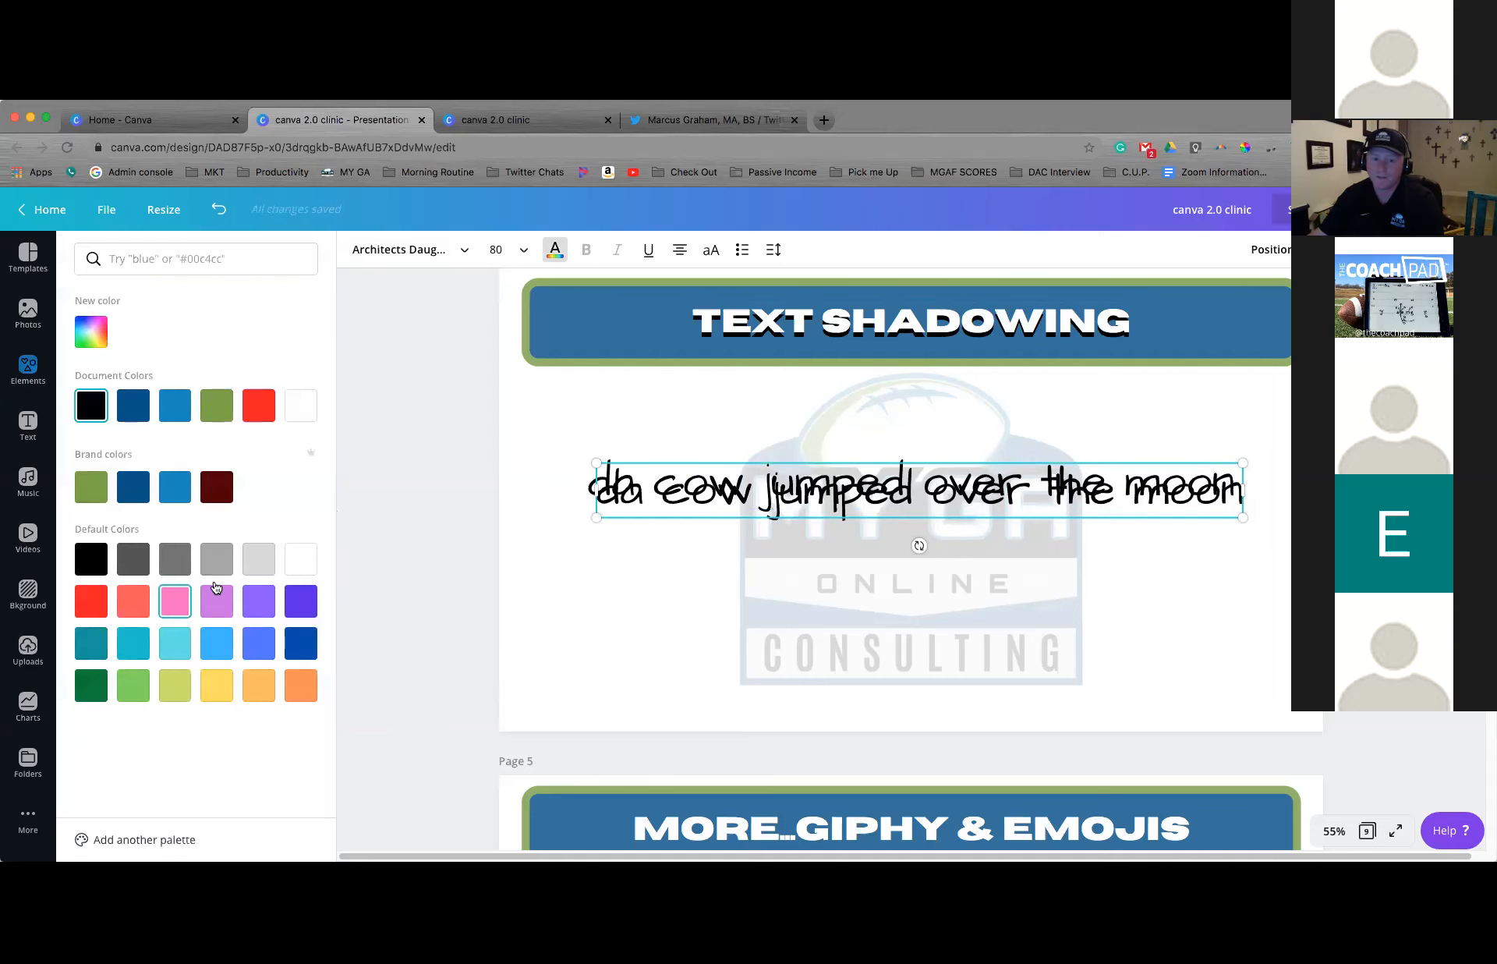
pyautogui.moveTo(694, 493); pyautogui.dragTo(686, 476)
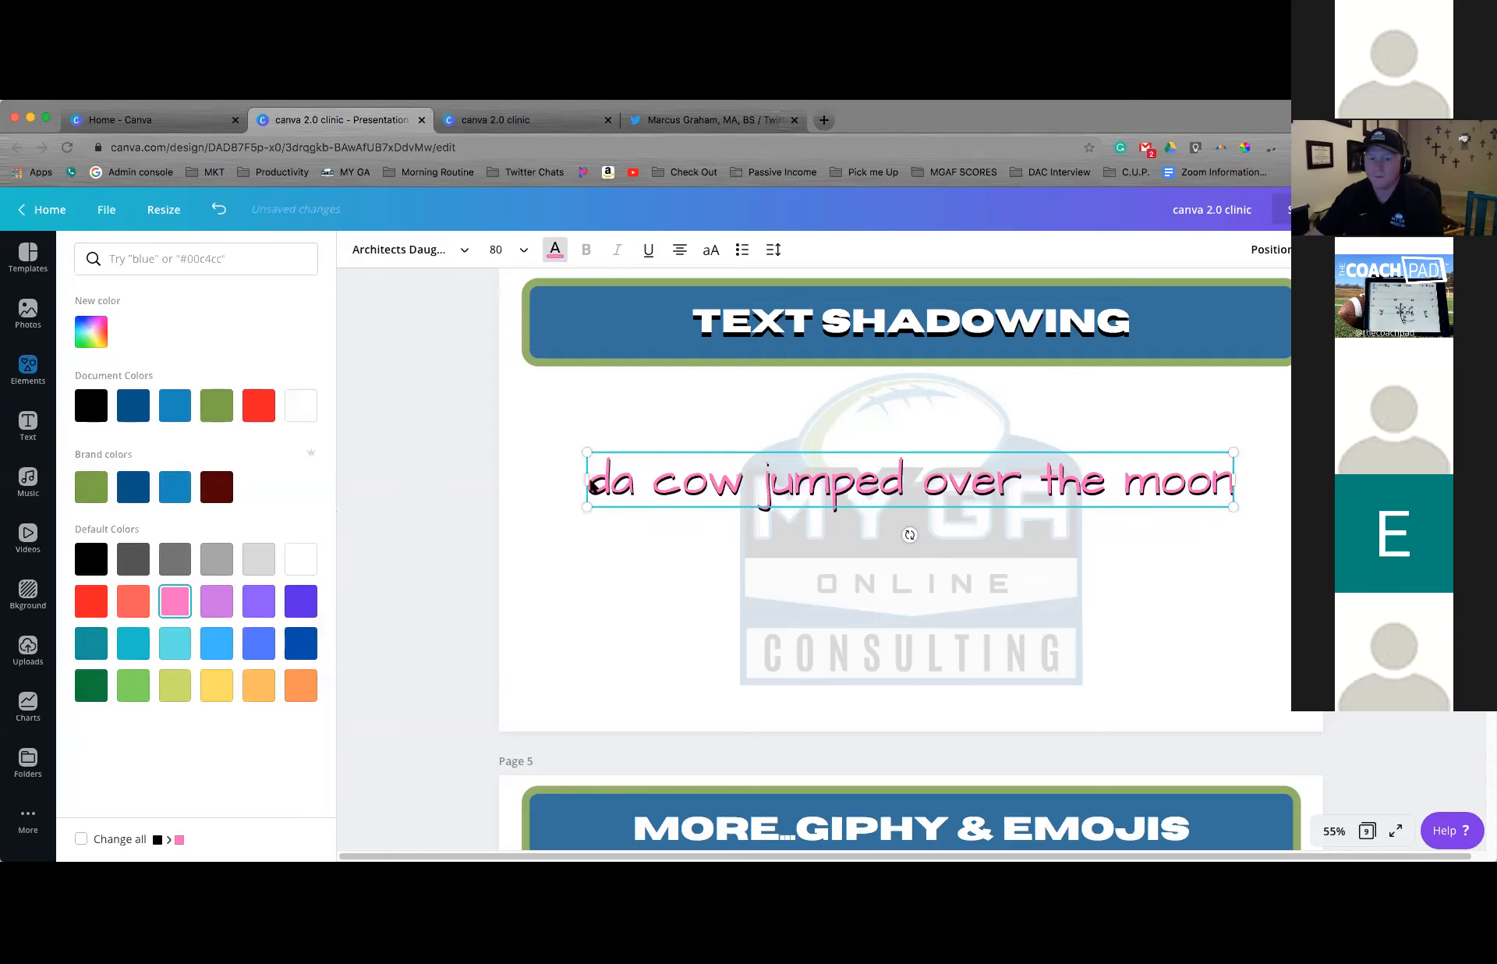
# Group the pink text with its black shadow, then place the group slightly lower on page 4 at font size 78.9
pyautogui.click(598, 522)
pyautogui.moveTo(556, 466); pyautogui.dragTo(614, 505)
pyautogui.click(1241, 258)
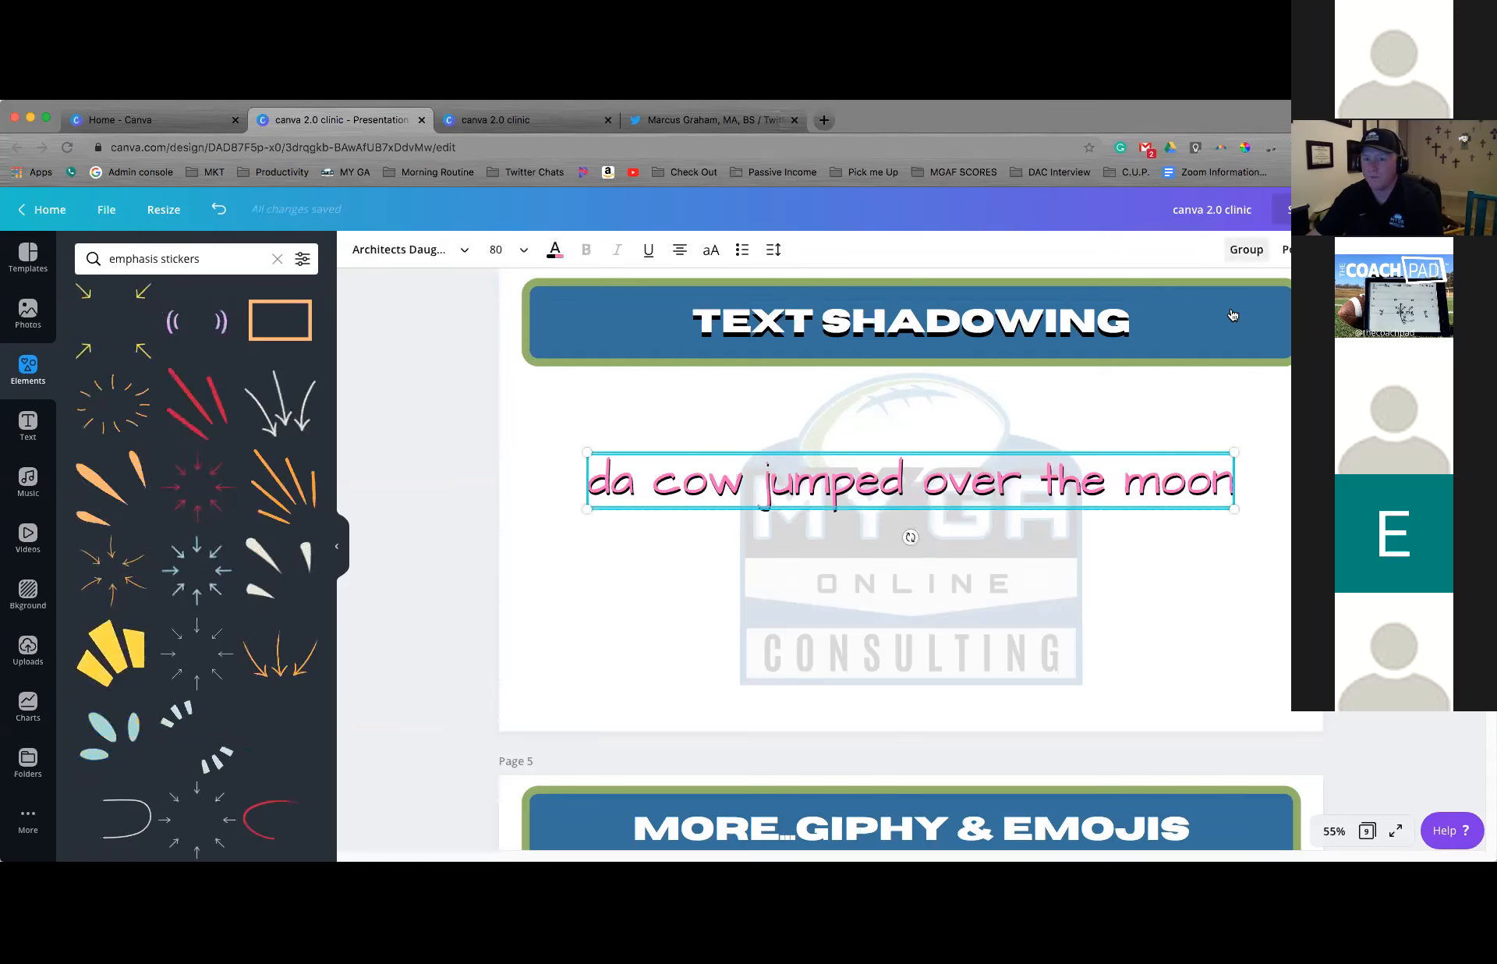
pyautogui.moveTo(1190, 482); pyautogui.dragTo(1222, 687)
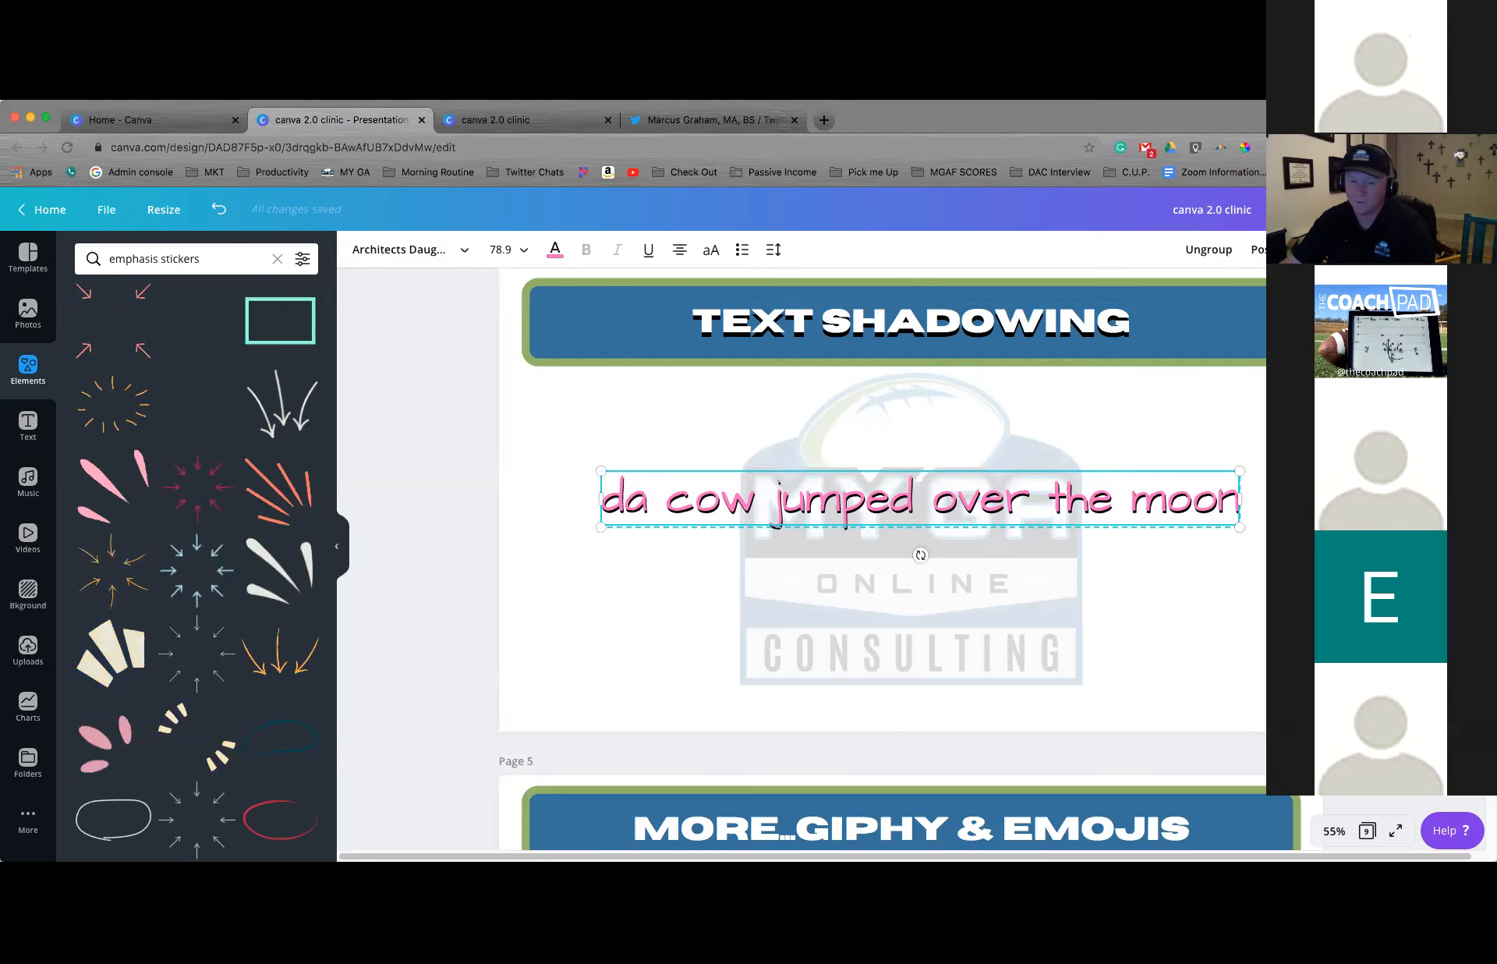
pyautogui.scroll(-1, 802, 559)
pyautogui.scroll(-2, 801, 559)
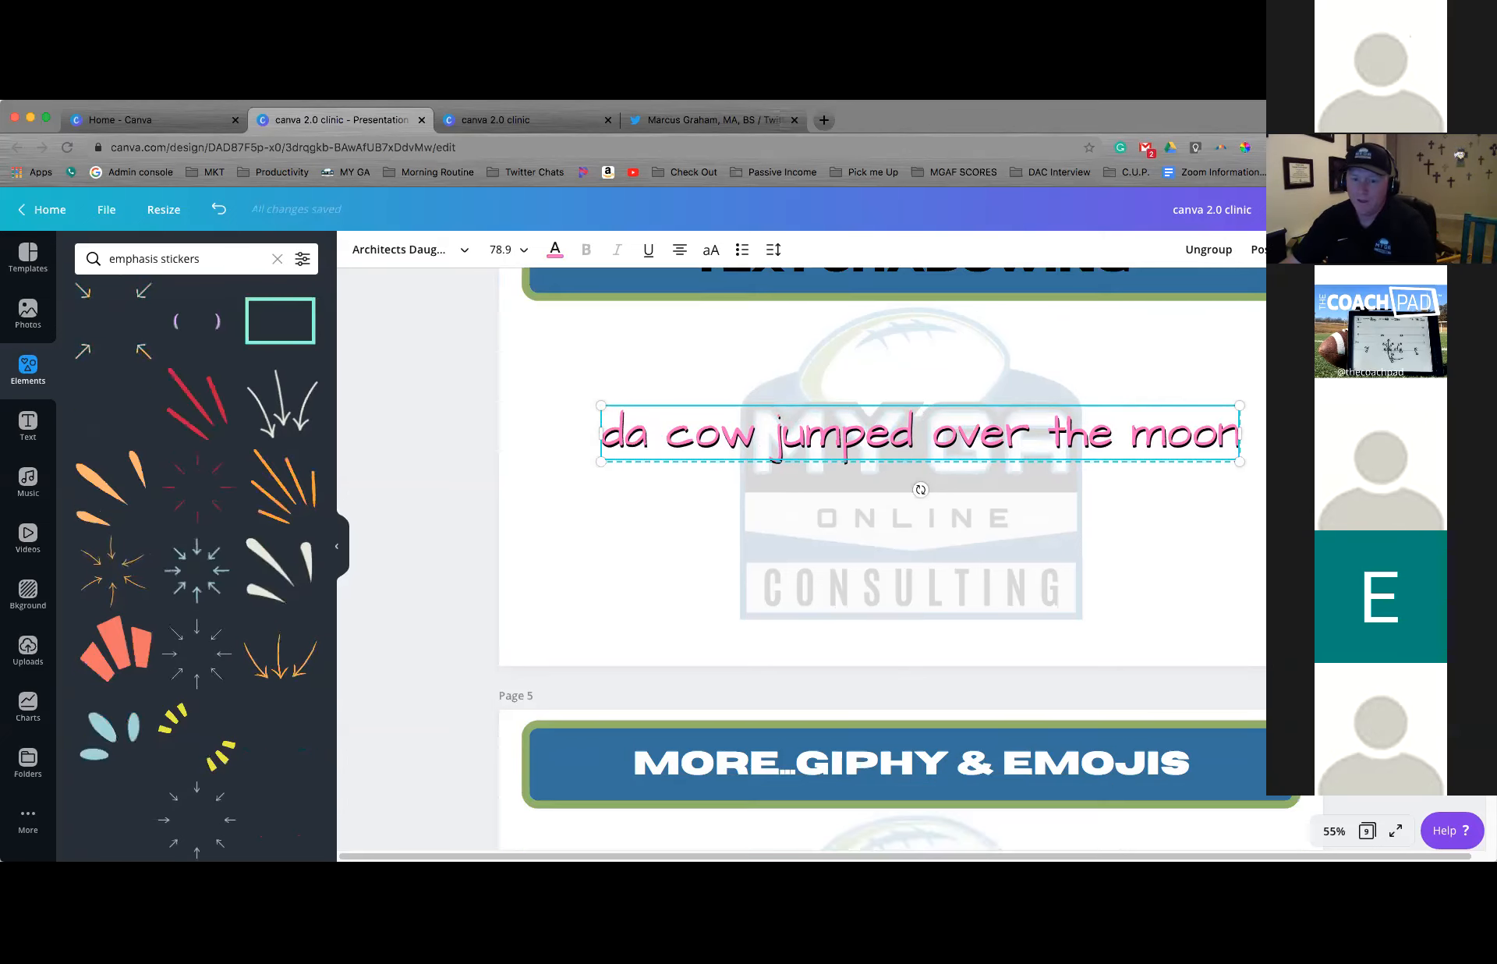
pyautogui.scroll(-5, 802, 558)
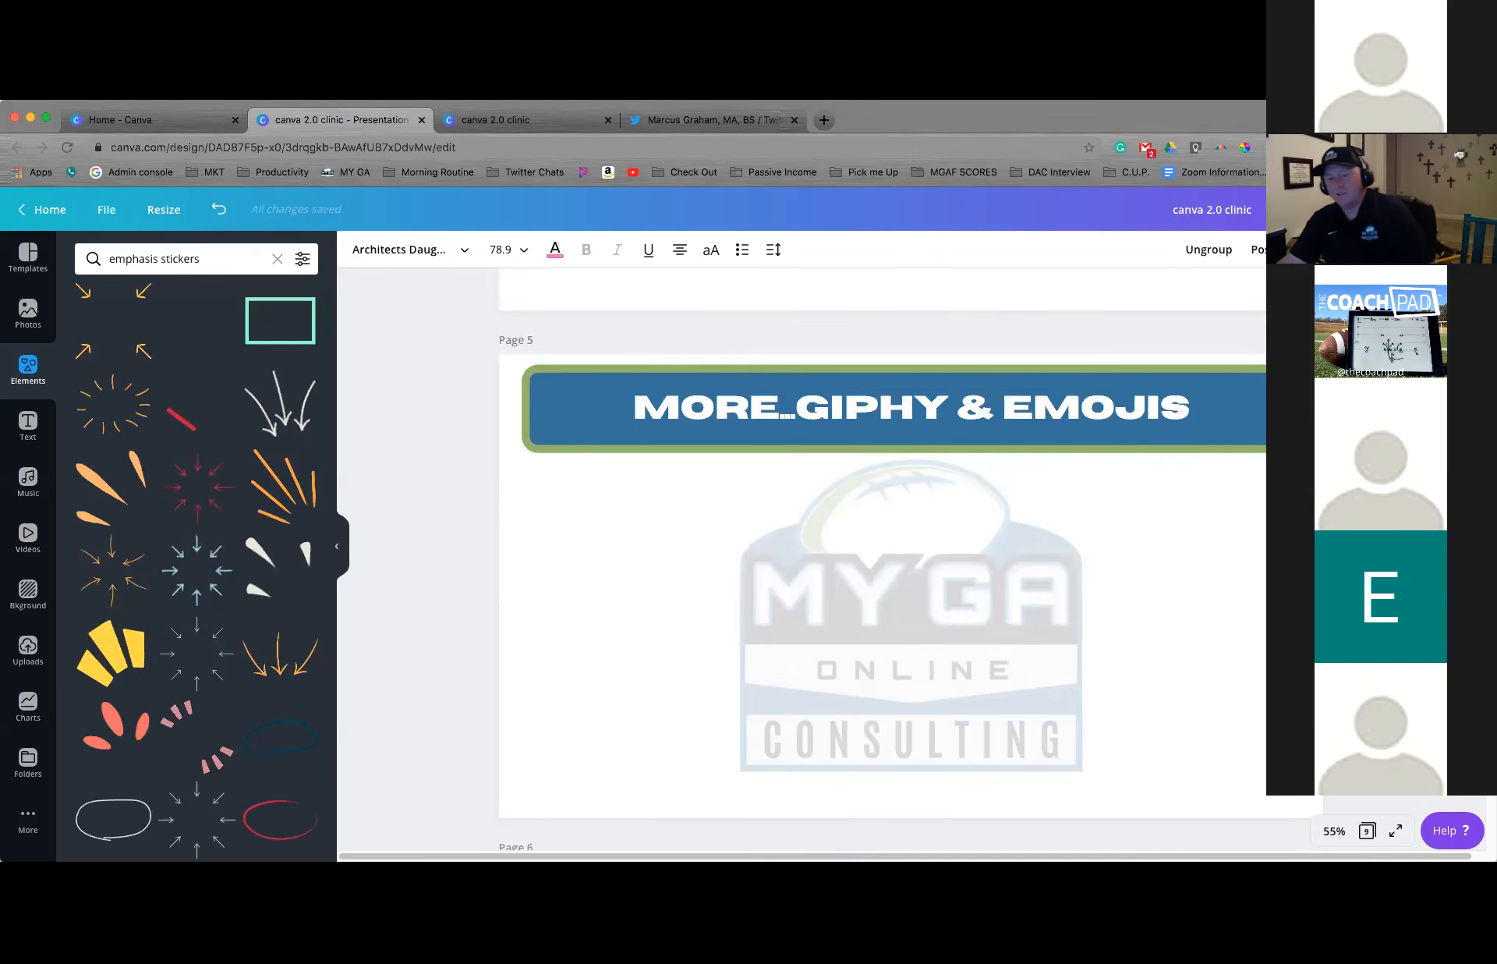
pyautogui.scroll(-1, 801, 559)
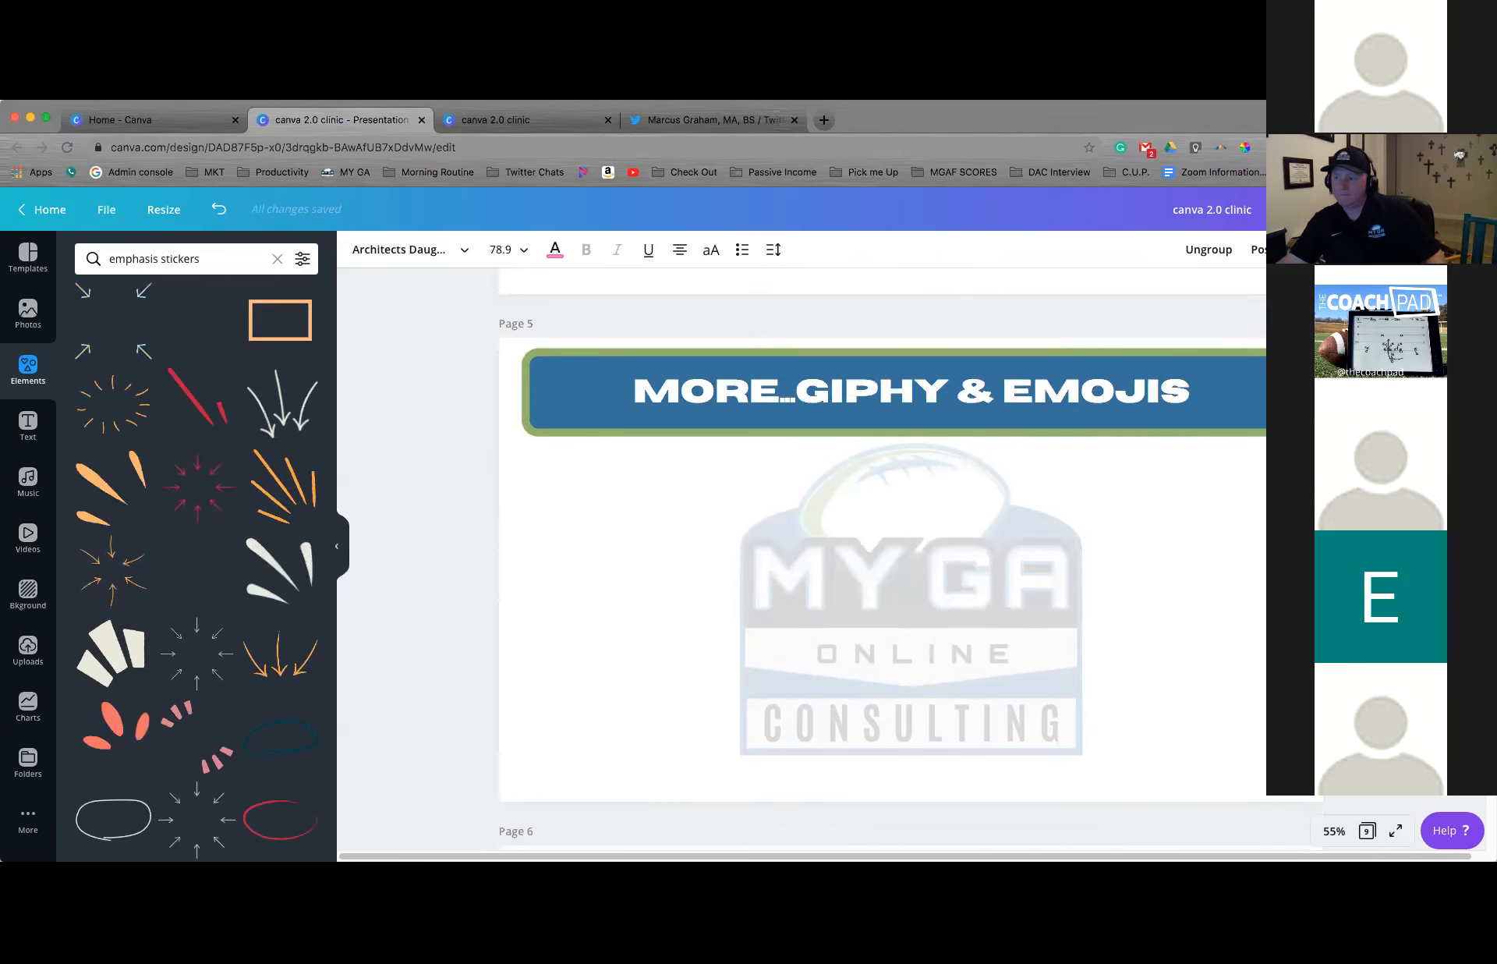
pyautogui.scroll(5, 881, 546)
pyautogui.click(840, 530)
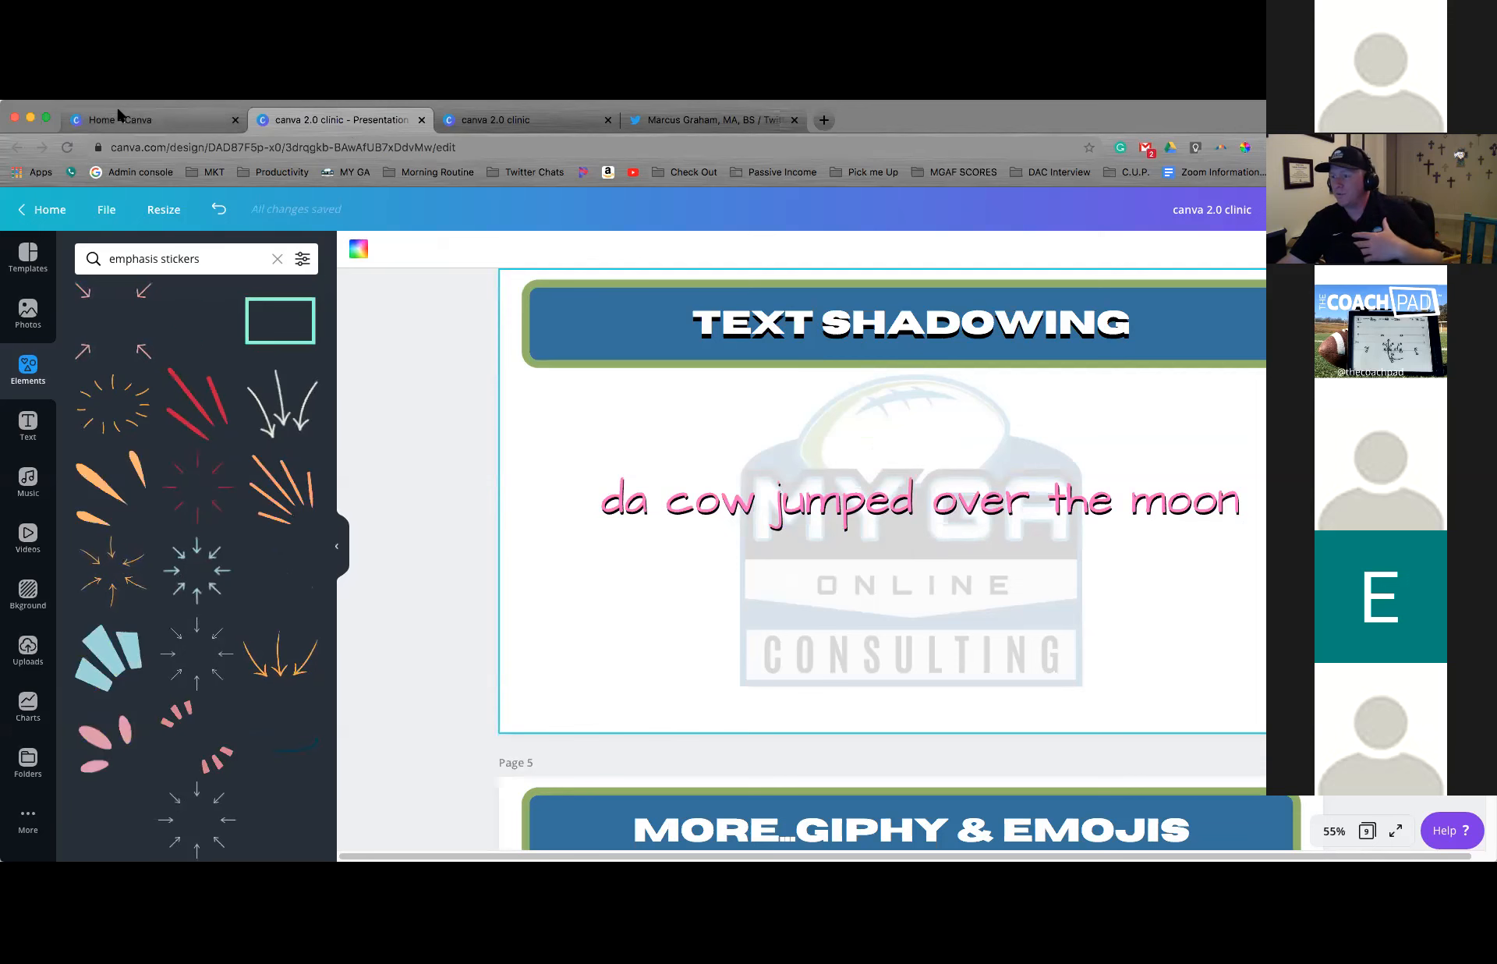
# Show the copy option for the canva 2.0 clinic design on the Canva home page, and return to the presentation
pyautogui.click(149, 120)
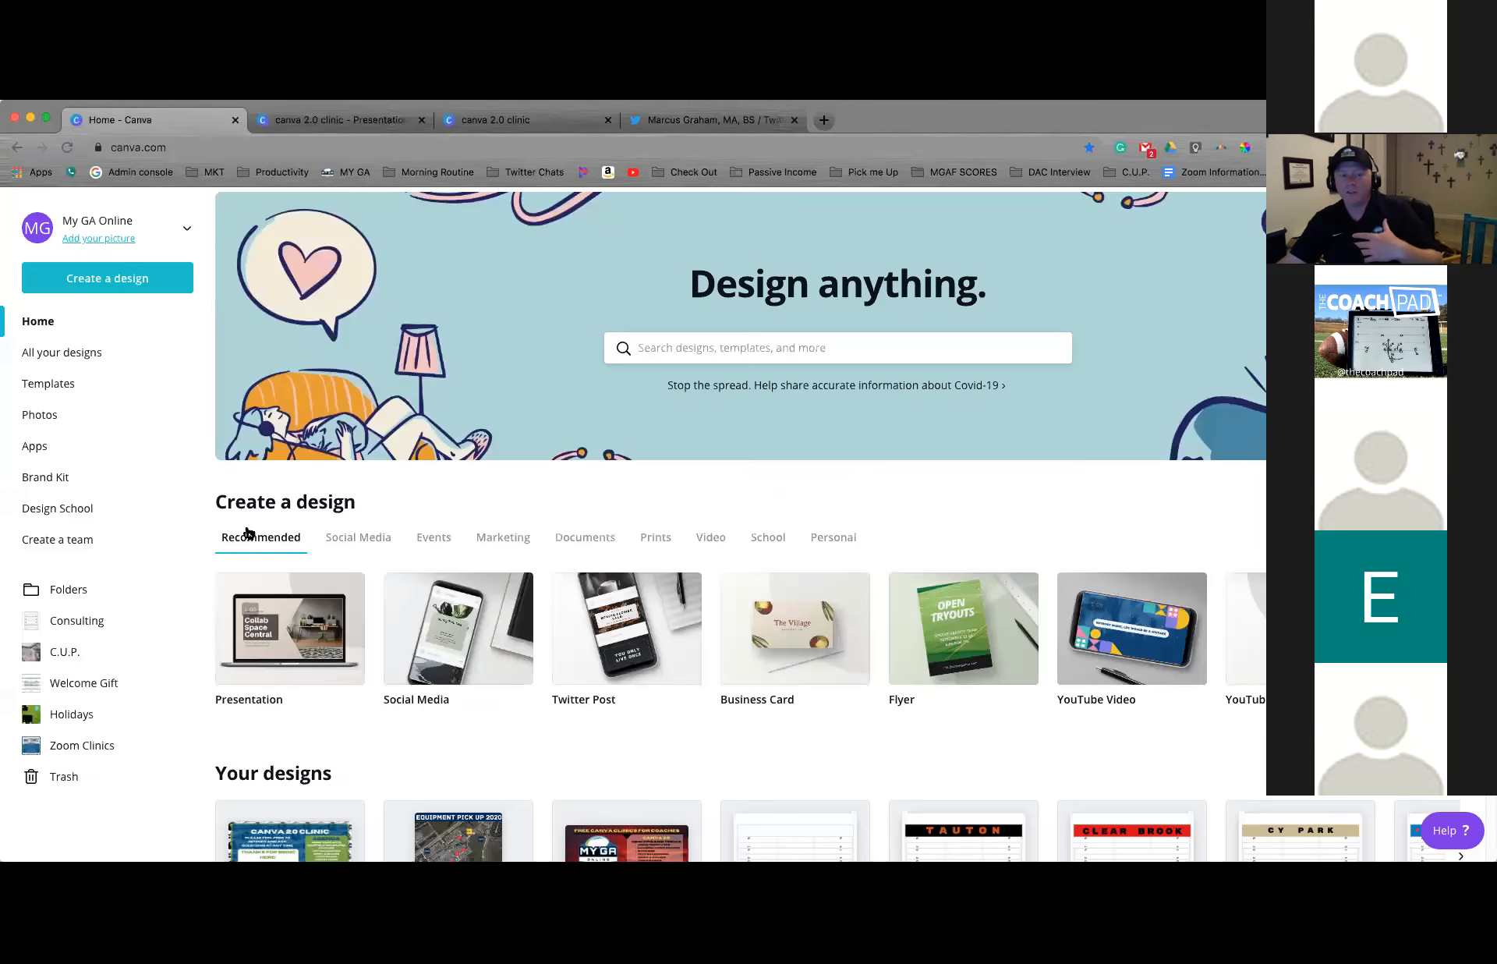
pyautogui.scroll(-2, 349, 712)
pyautogui.click(345, 714)
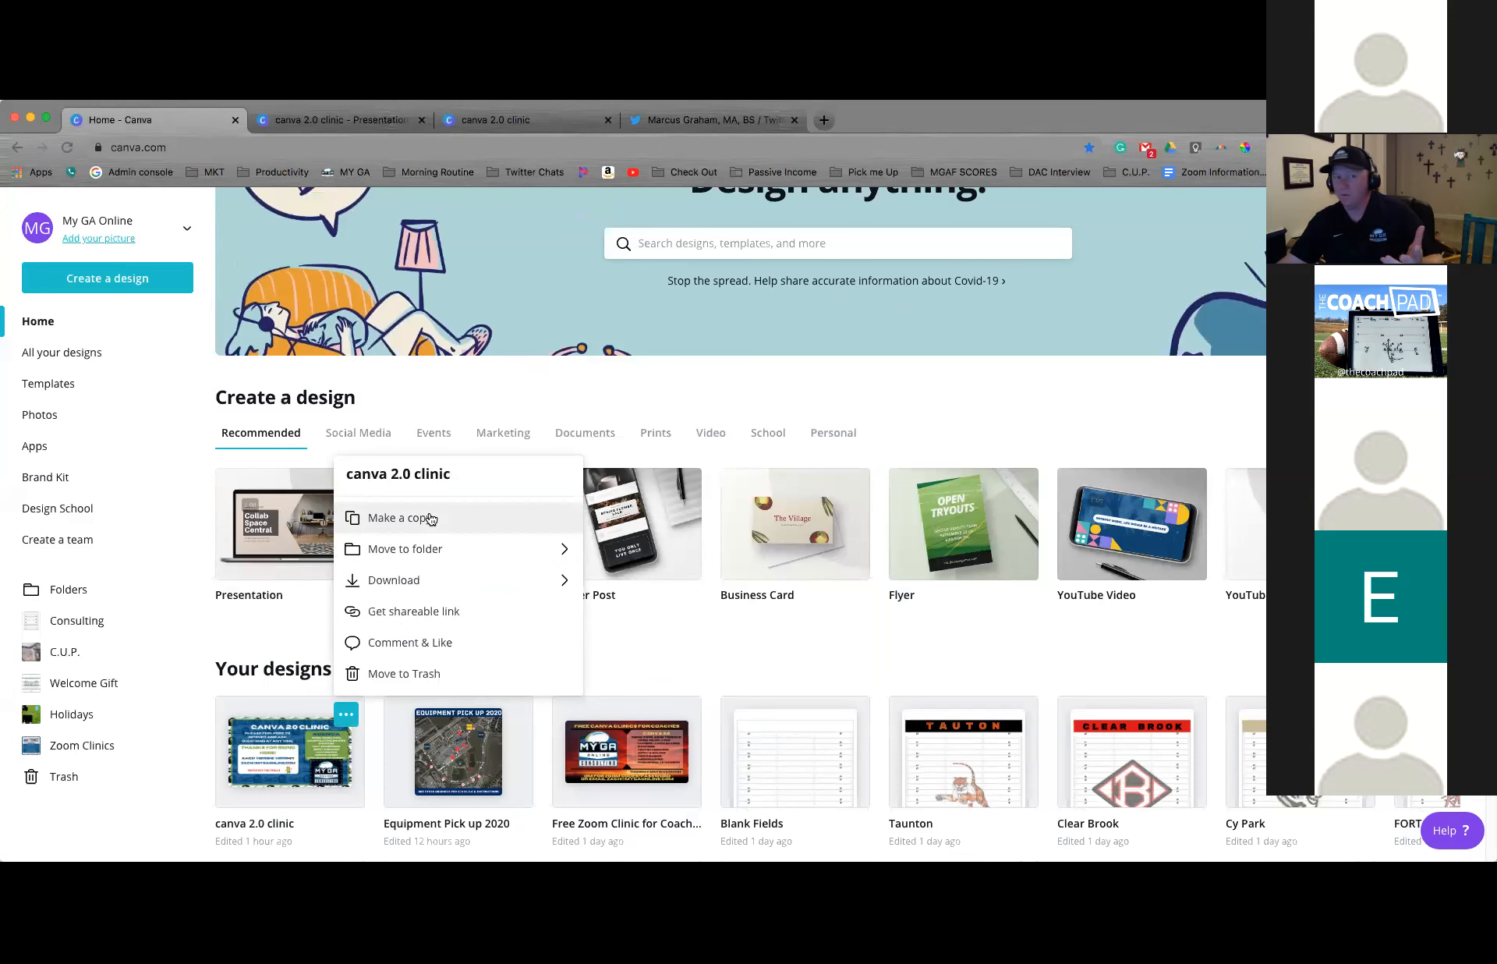
pyautogui.hotkey('ctrl', 'Tab')
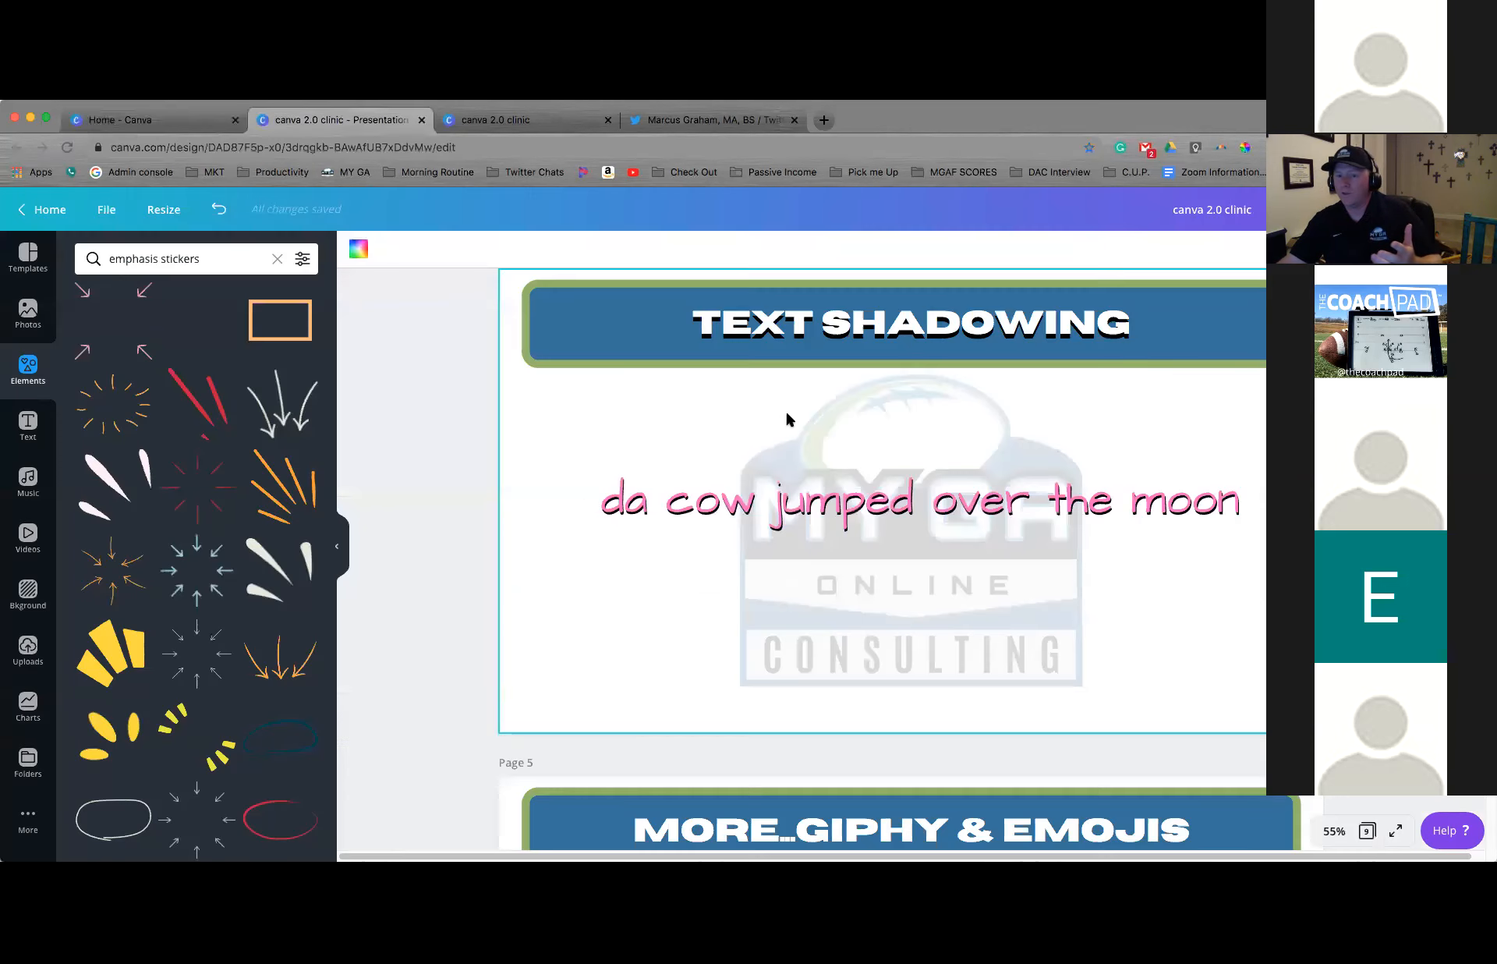
# Duplicate page 4 and delete both the pink and black "da cow jumped over the moon" texts from the copied page
pyautogui.scroll(1, 1196, 370)
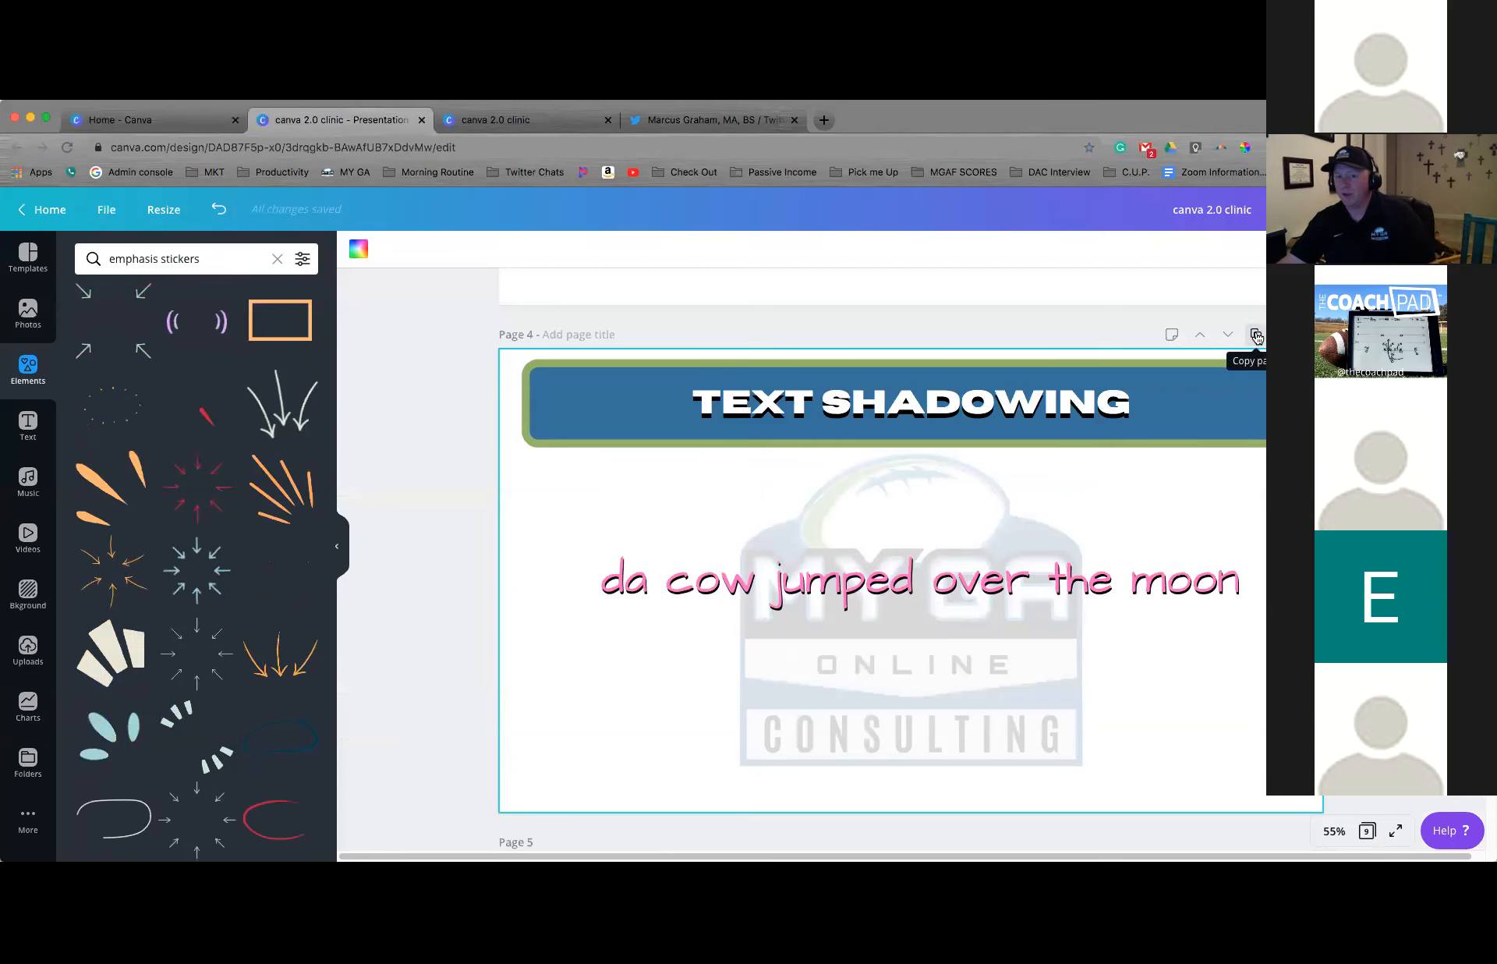
pyautogui.click(1255, 335)
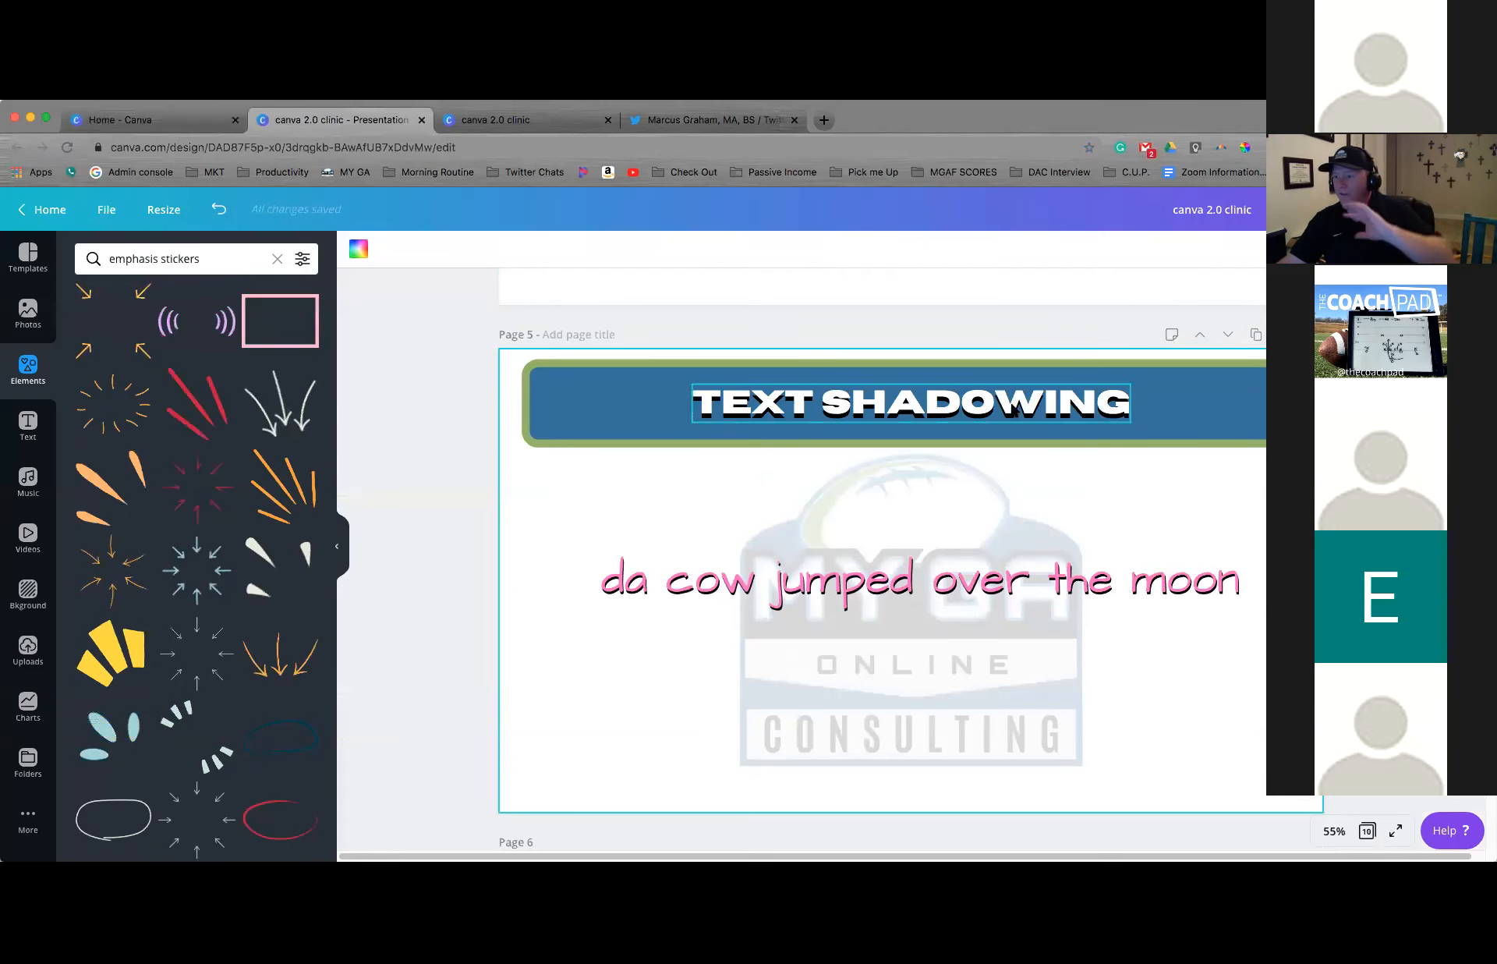
pyautogui.click(1117, 586)
pyautogui.click(1116, 586)
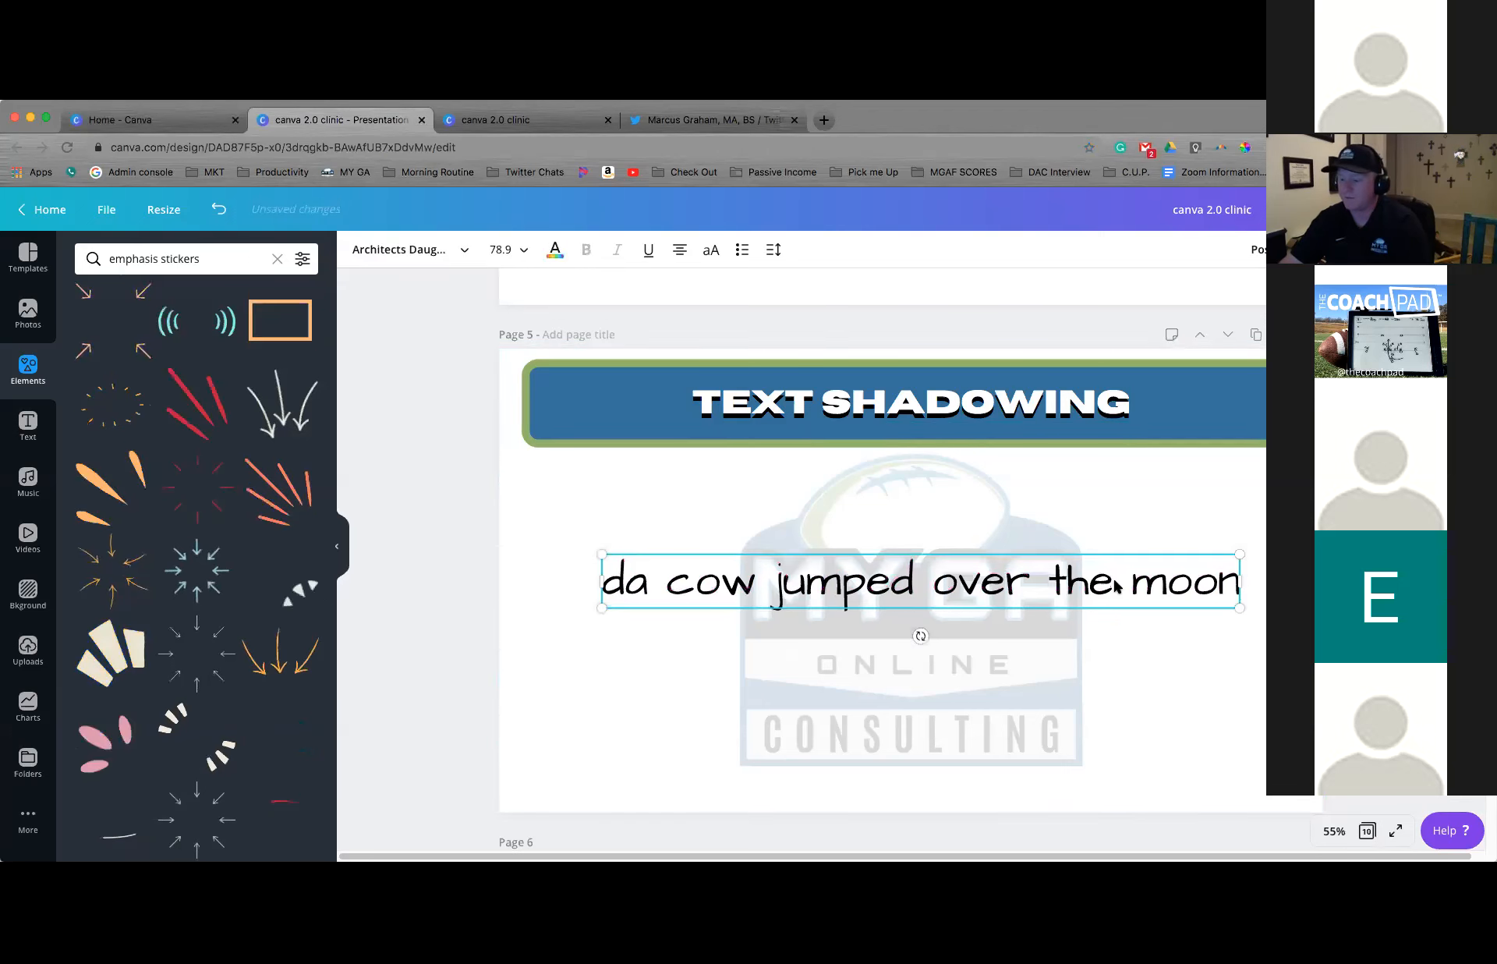
pyautogui.press('BackSpace')
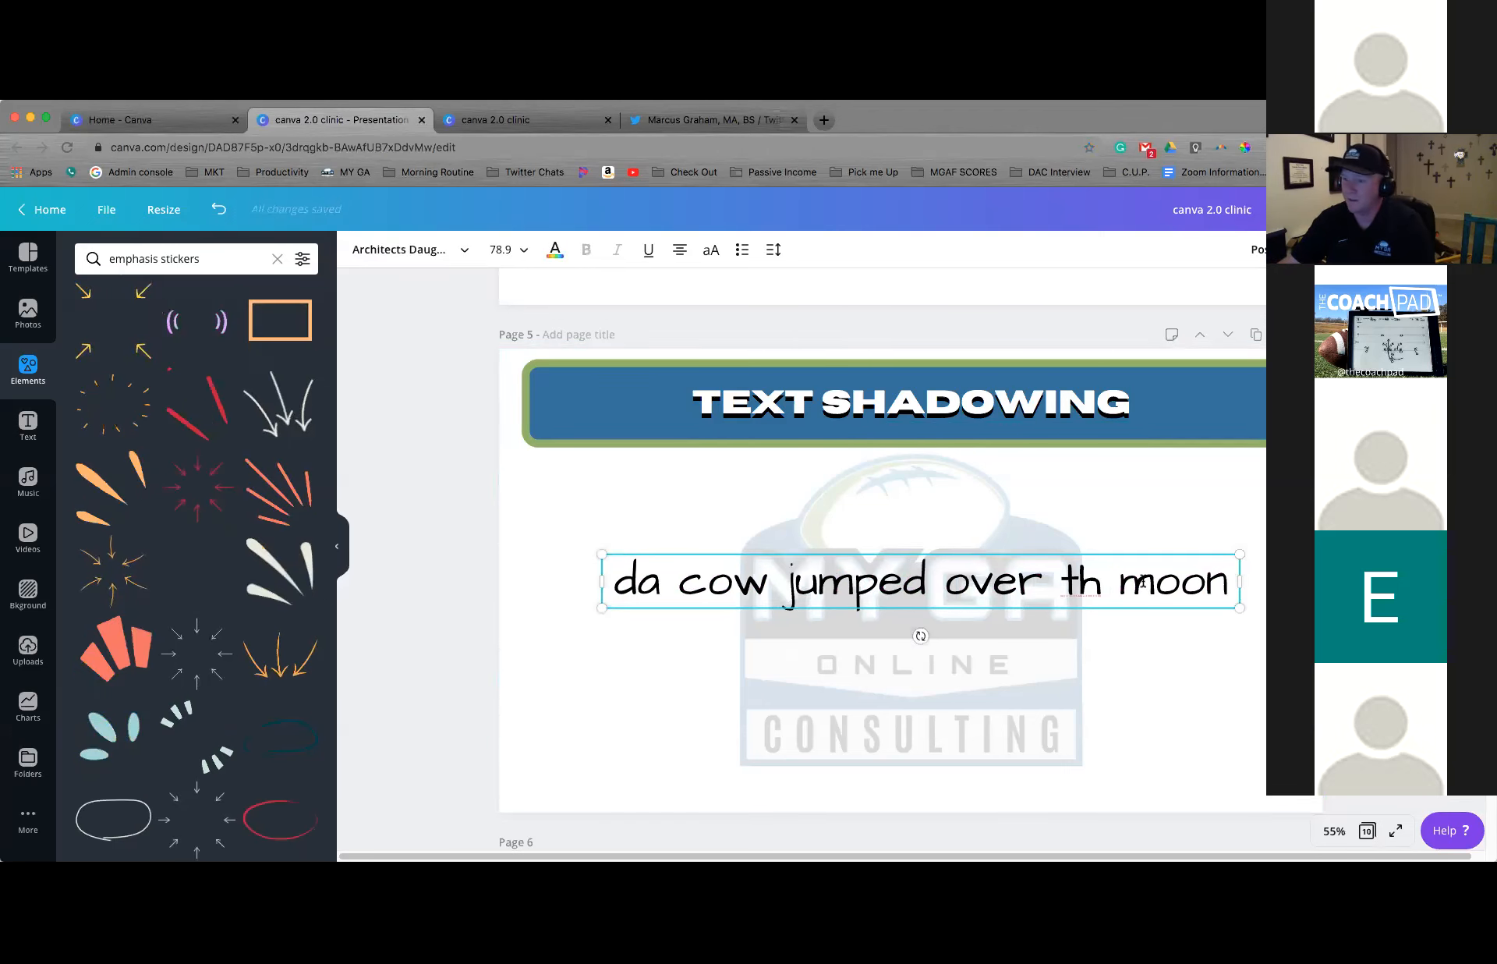
pyautogui.click(1149, 552)
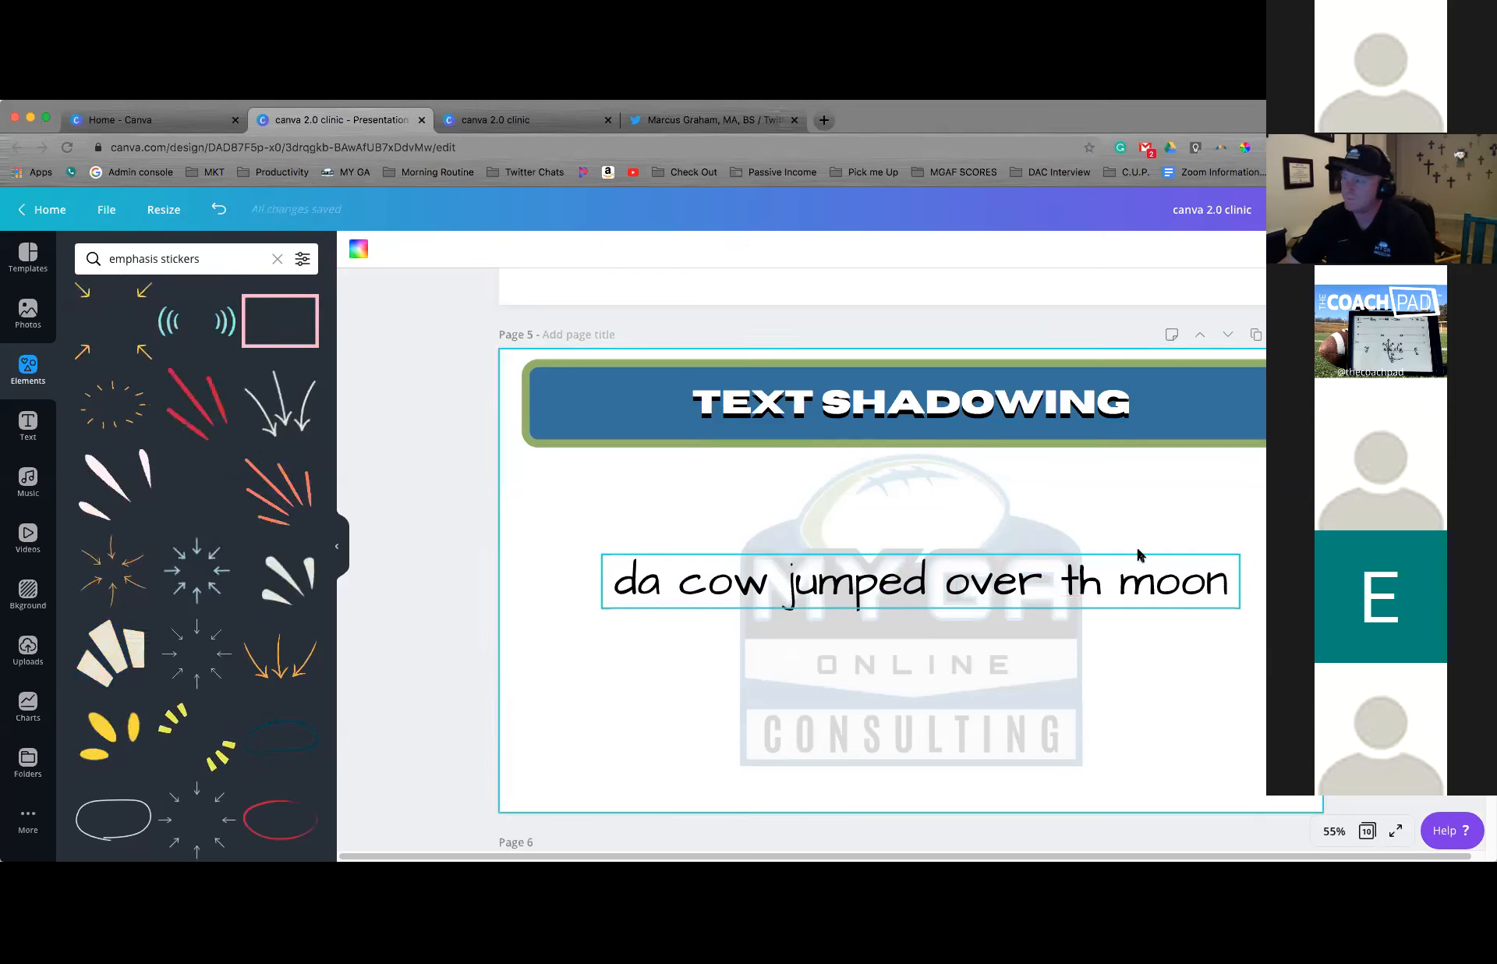
pyautogui.click(1138, 555)
pyautogui.press('Delete')
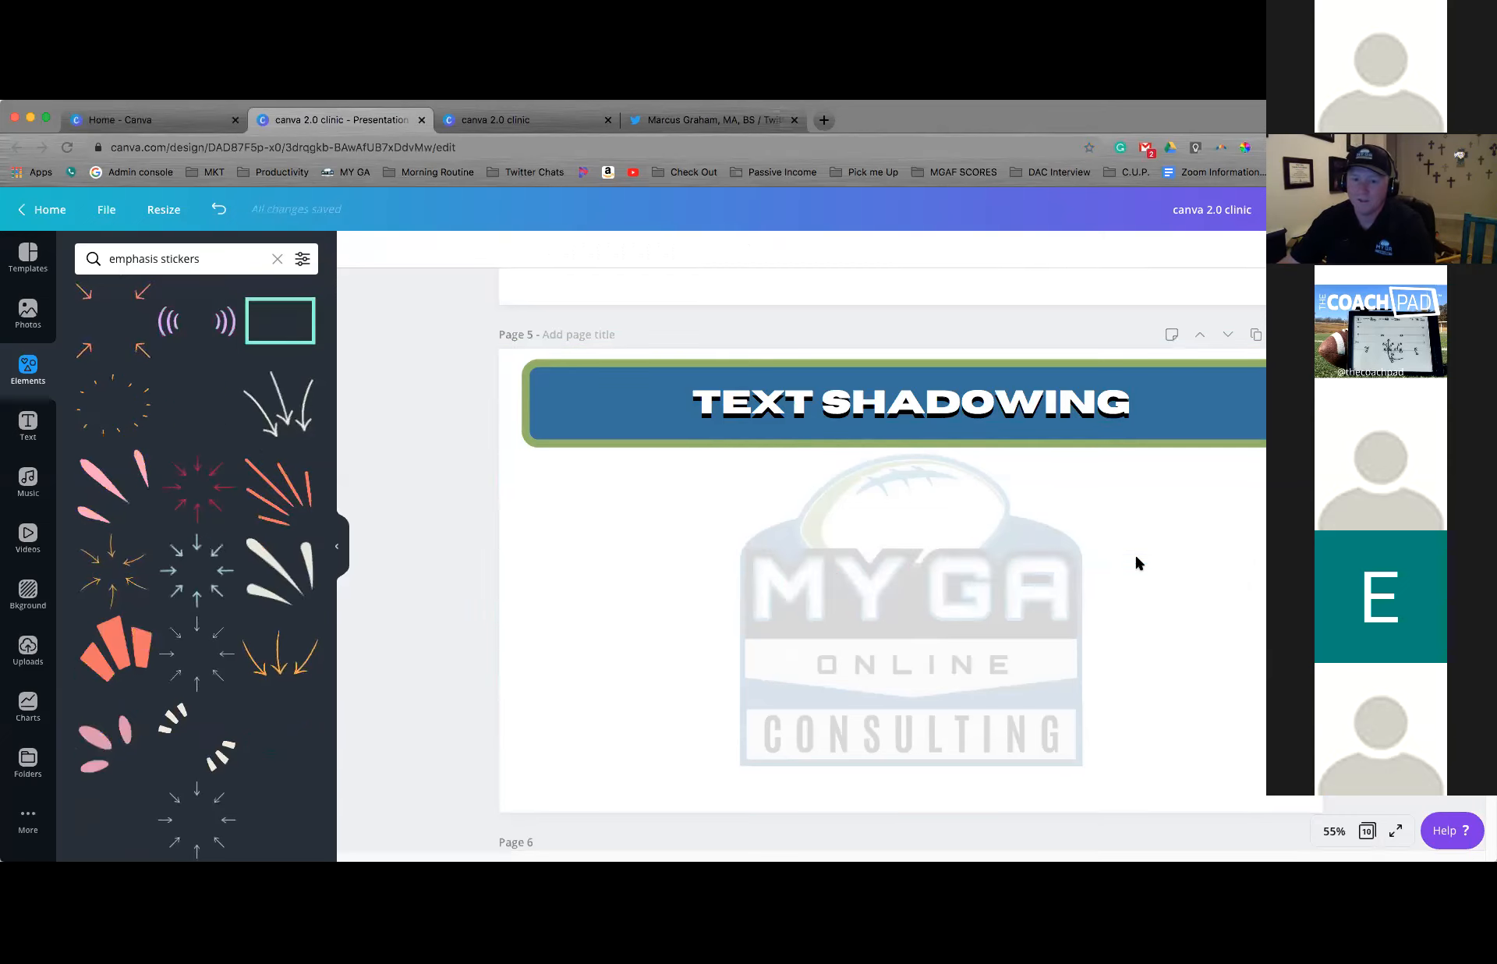
# Go to the "More...Giphy & Emojis" page and open the GIPHY integration
pyautogui.scroll(-3, 1136, 562)
pyautogui.scroll(-2, 1136, 562)
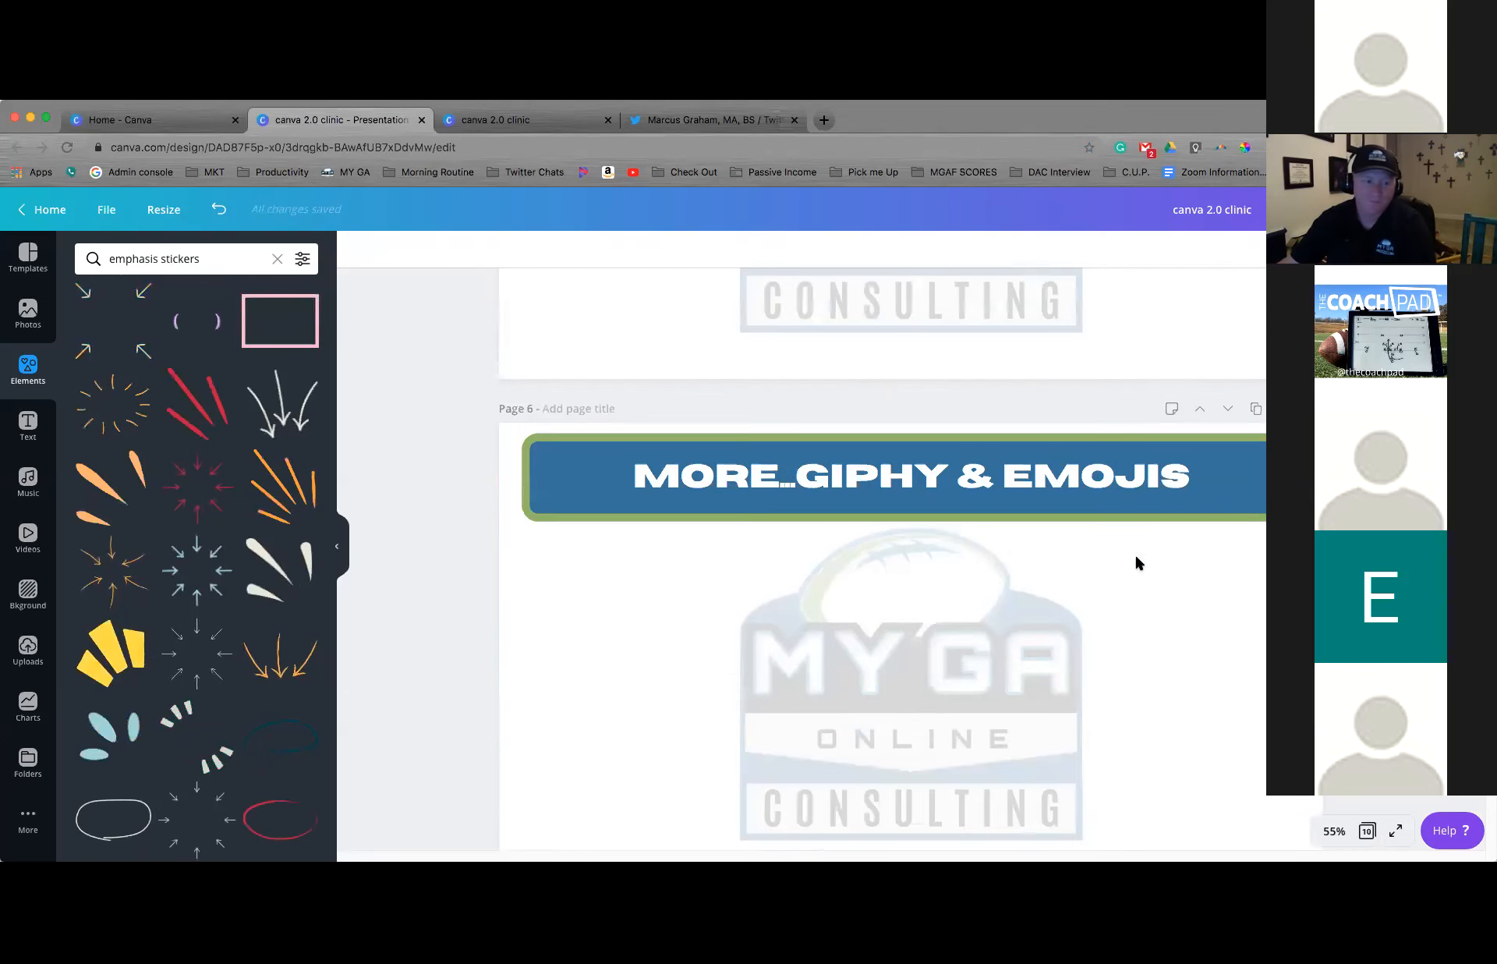
pyautogui.scroll(-1, 893, 555)
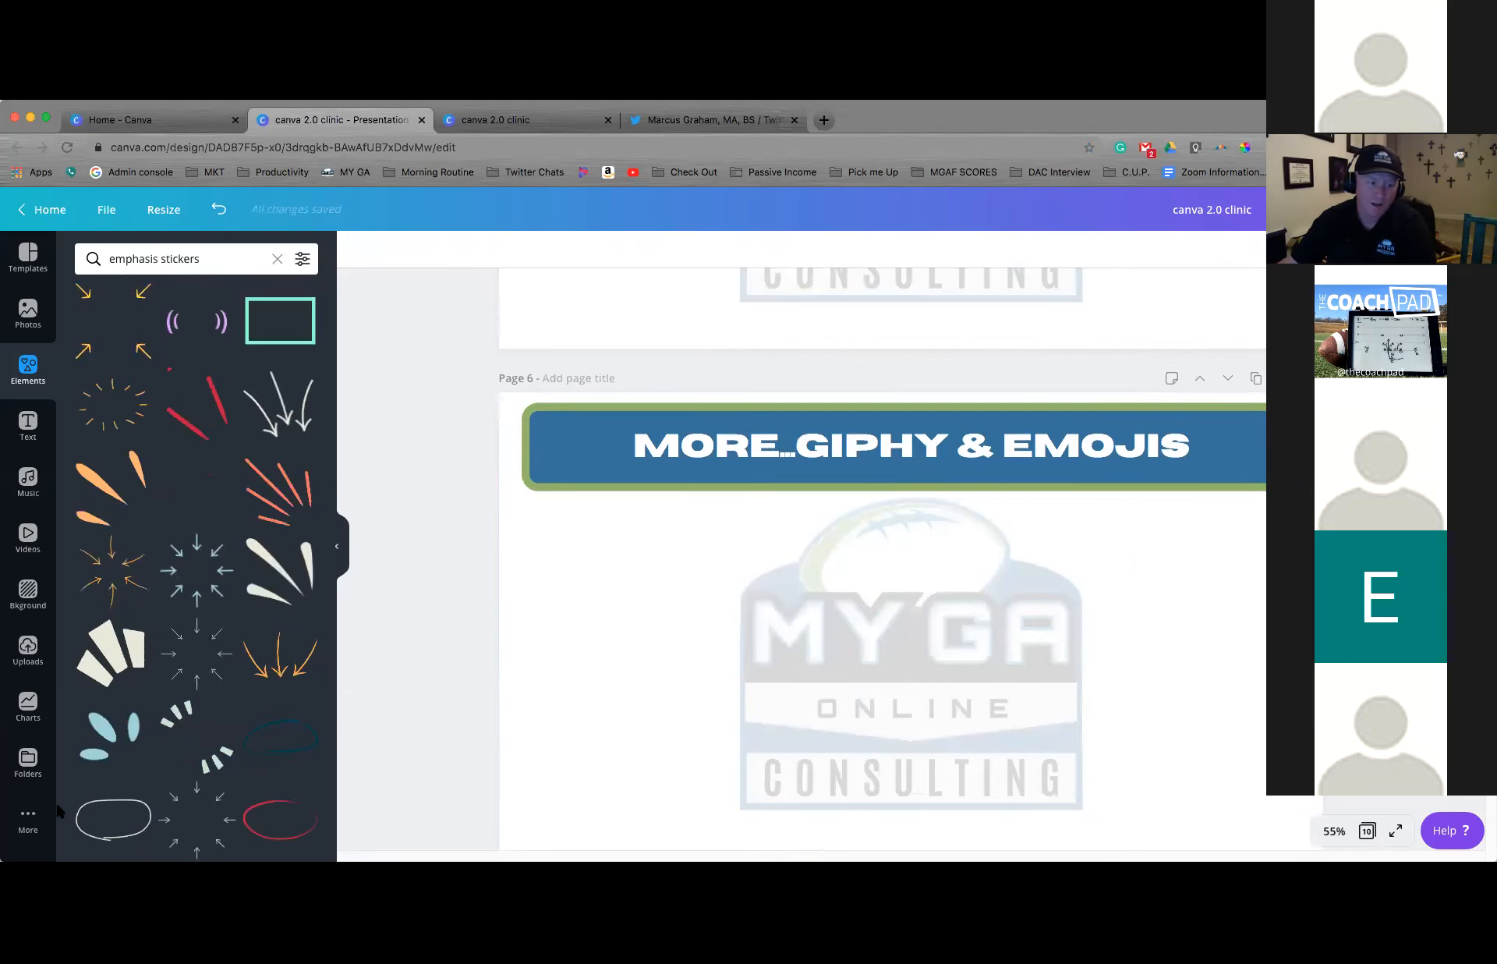
pyautogui.scroll(-1, 31, 733)
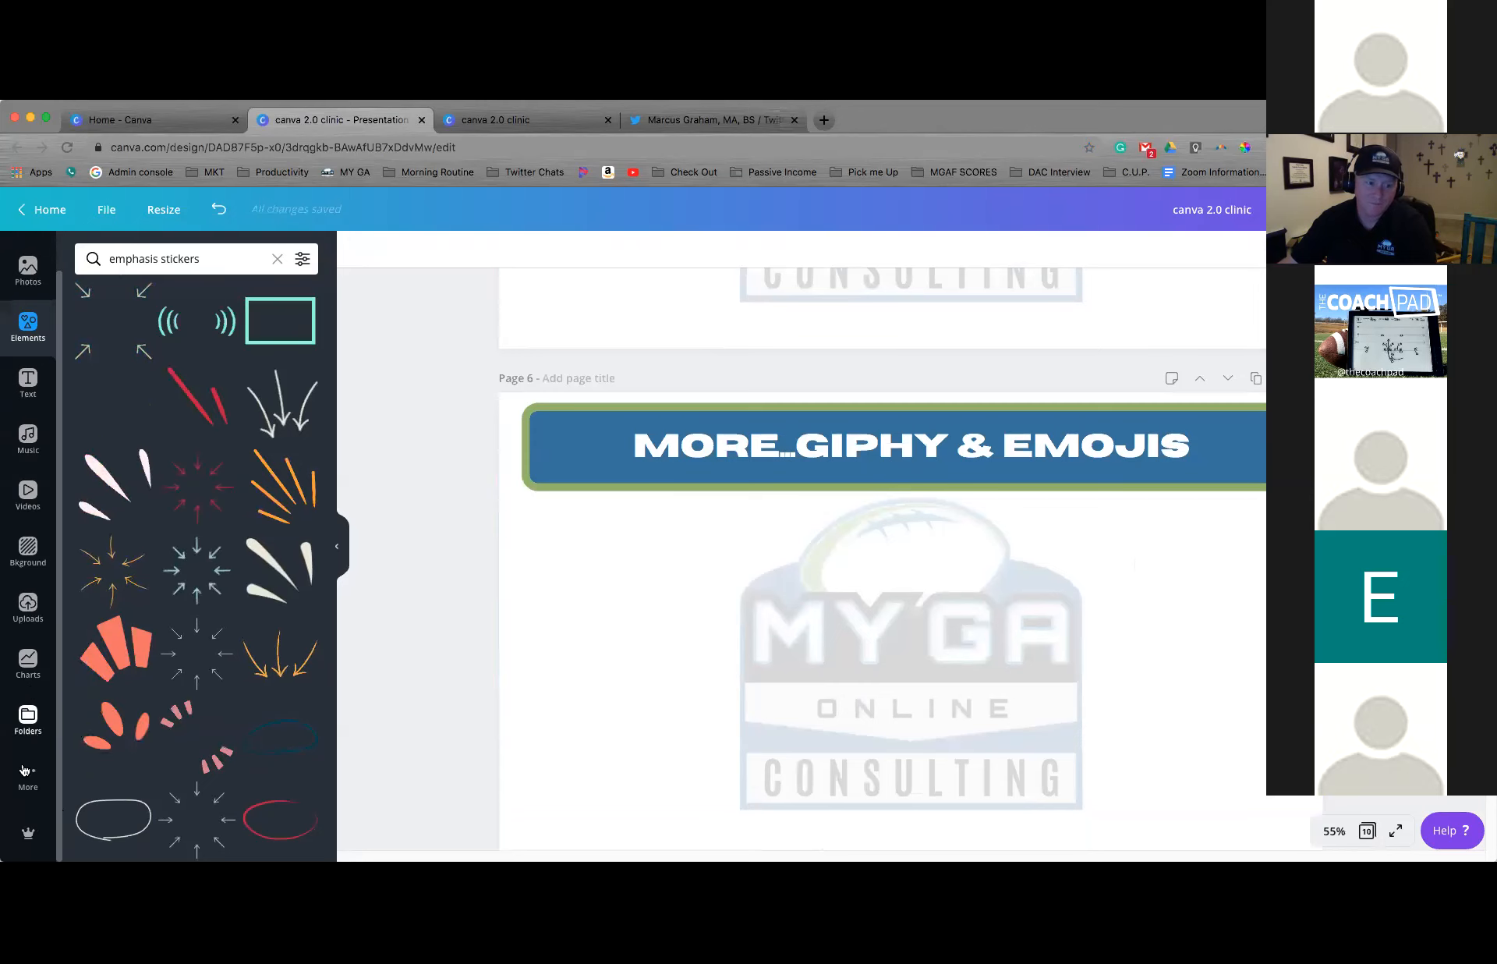
pyautogui.click(28, 776)
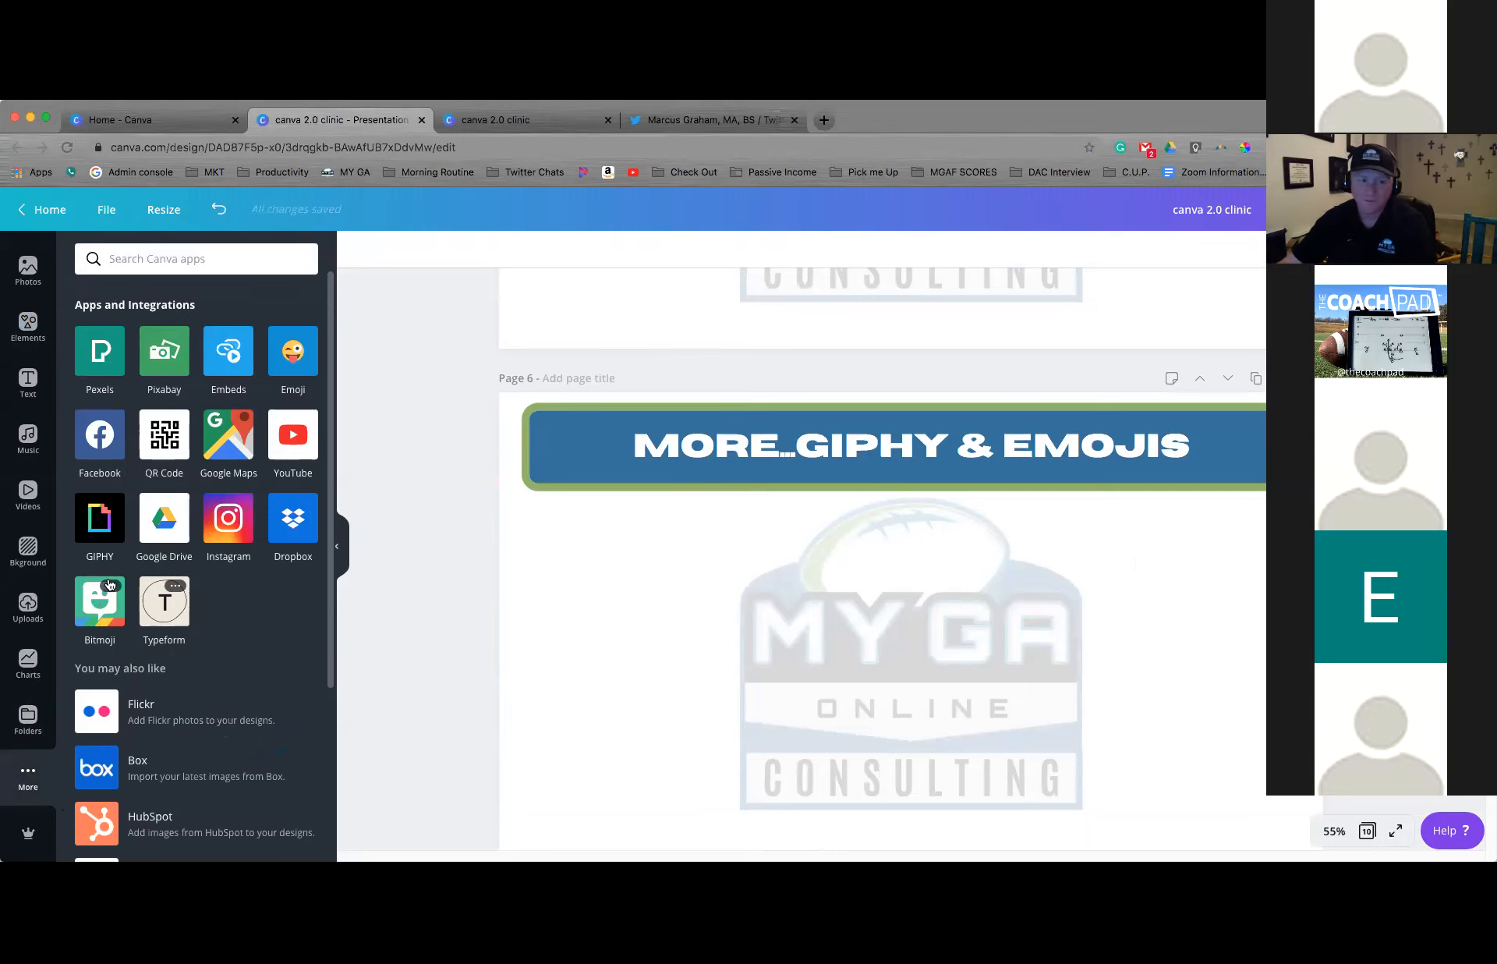
pyautogui.click(108, 522)
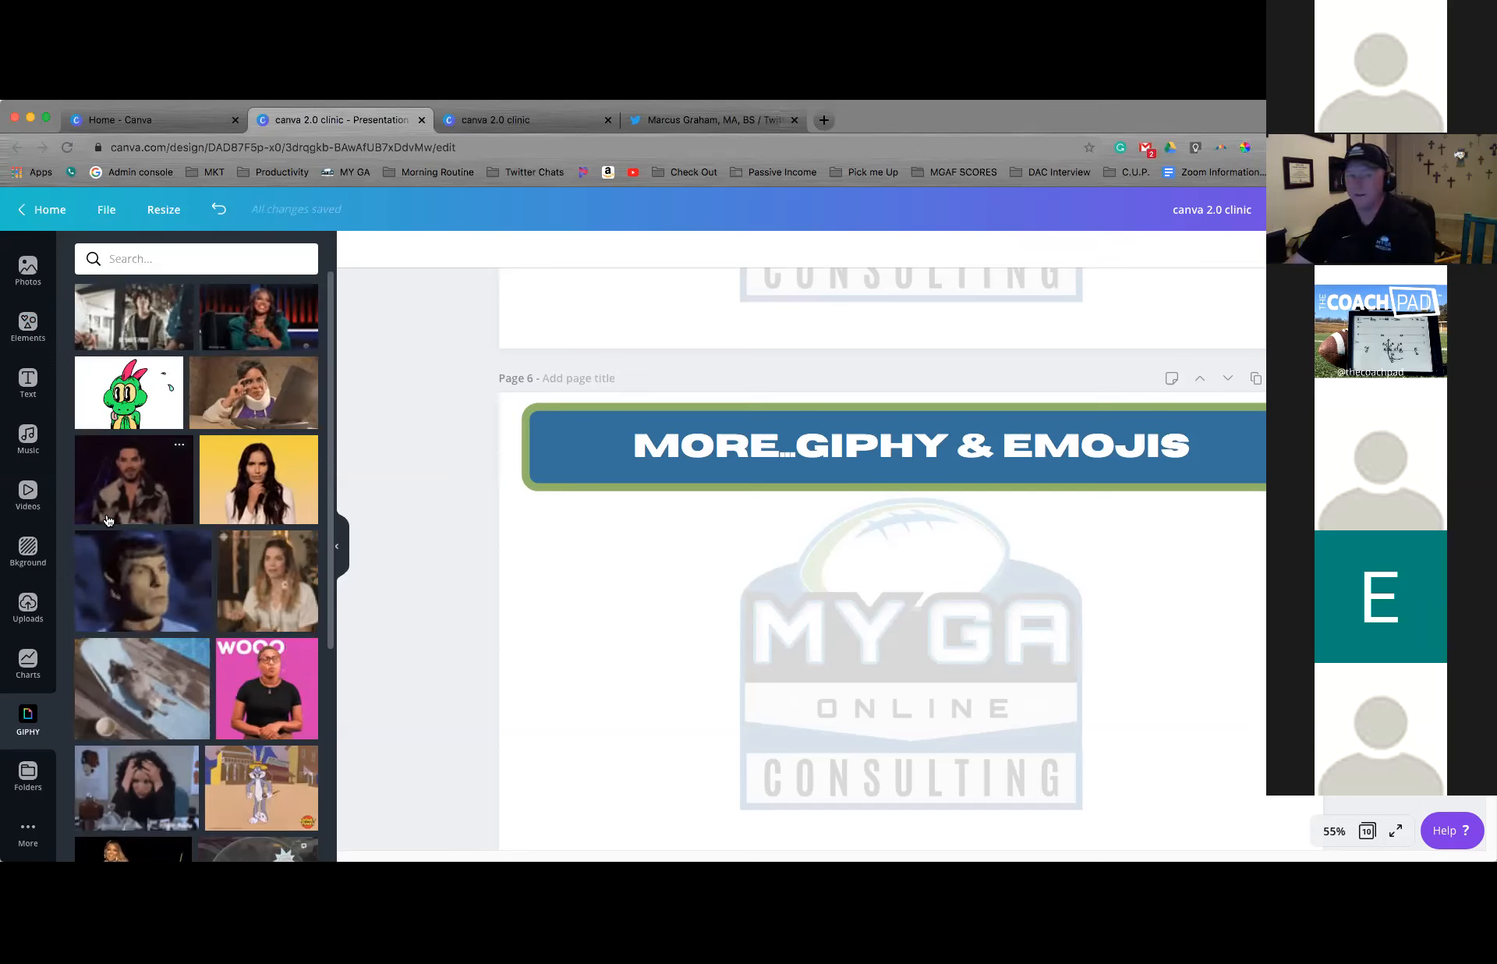
# Search GIPHY for "whoo" and insert the GIF of the applauding tuxedoed audience on page 6
pyautogui.click(114, 258)
pyautogui.write('whoo')
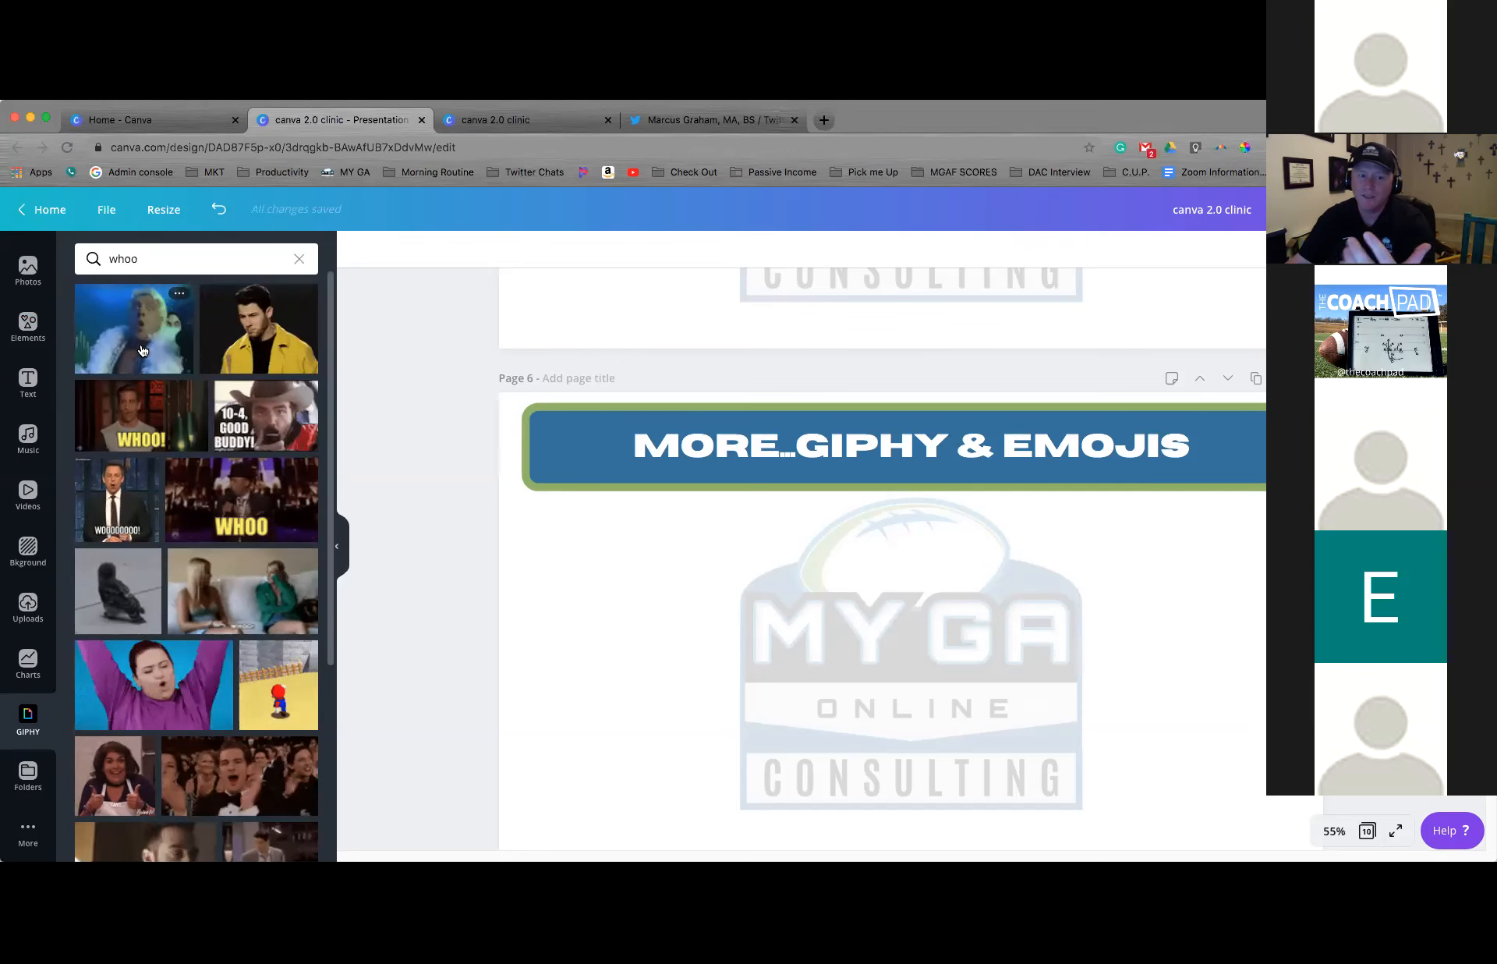
pyautogui.scroll(-3, 156, 468)
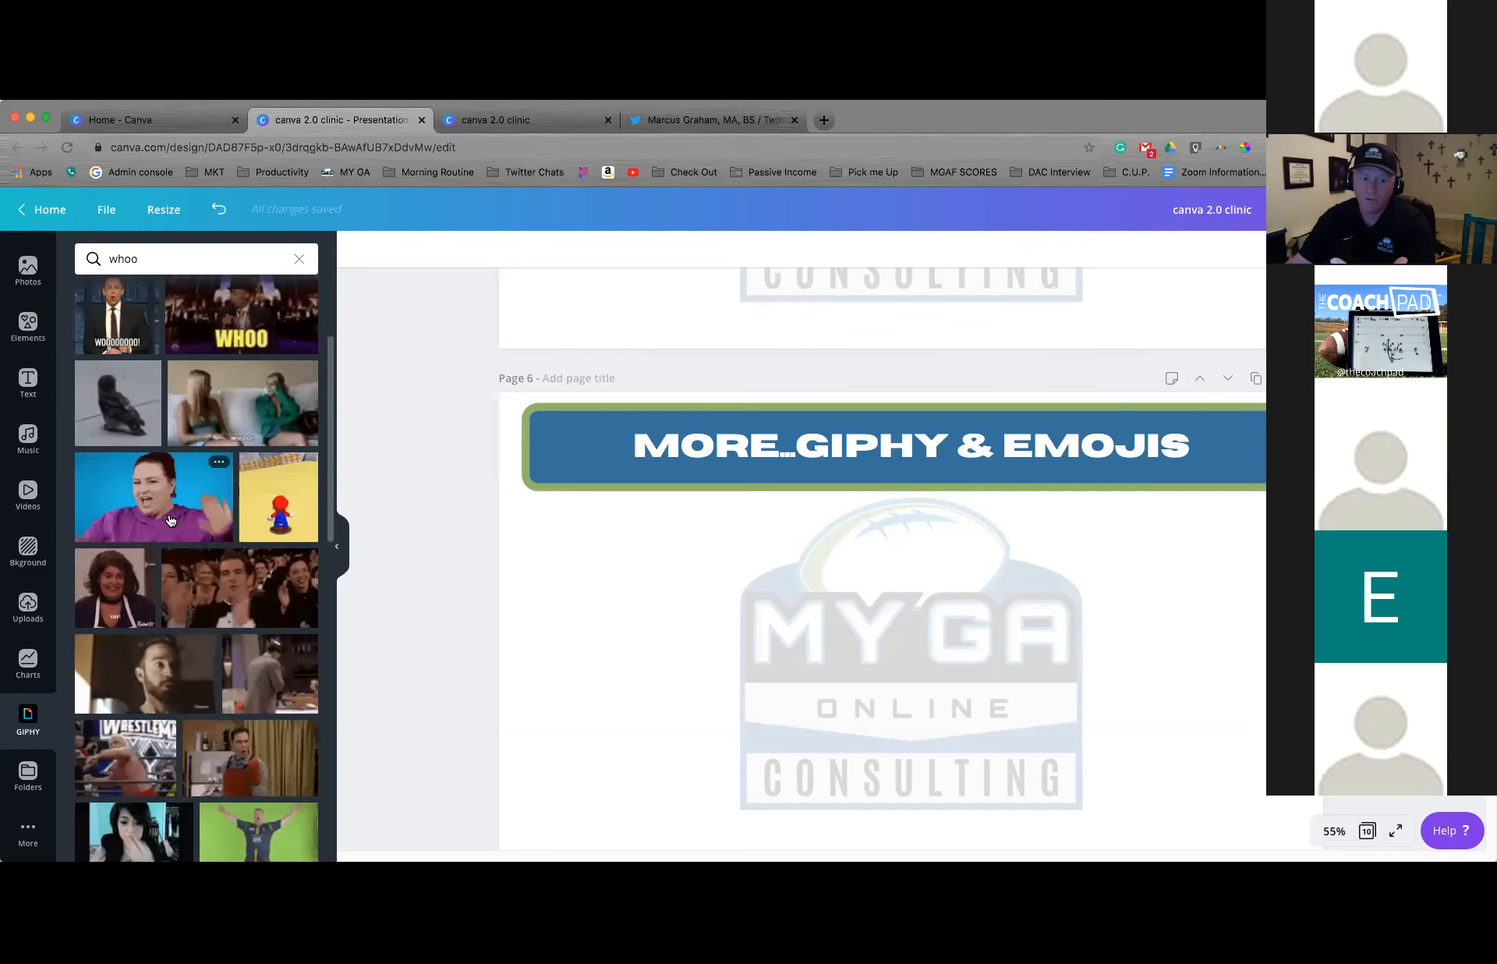
pyautogui.scroll(-1, 171, 521)
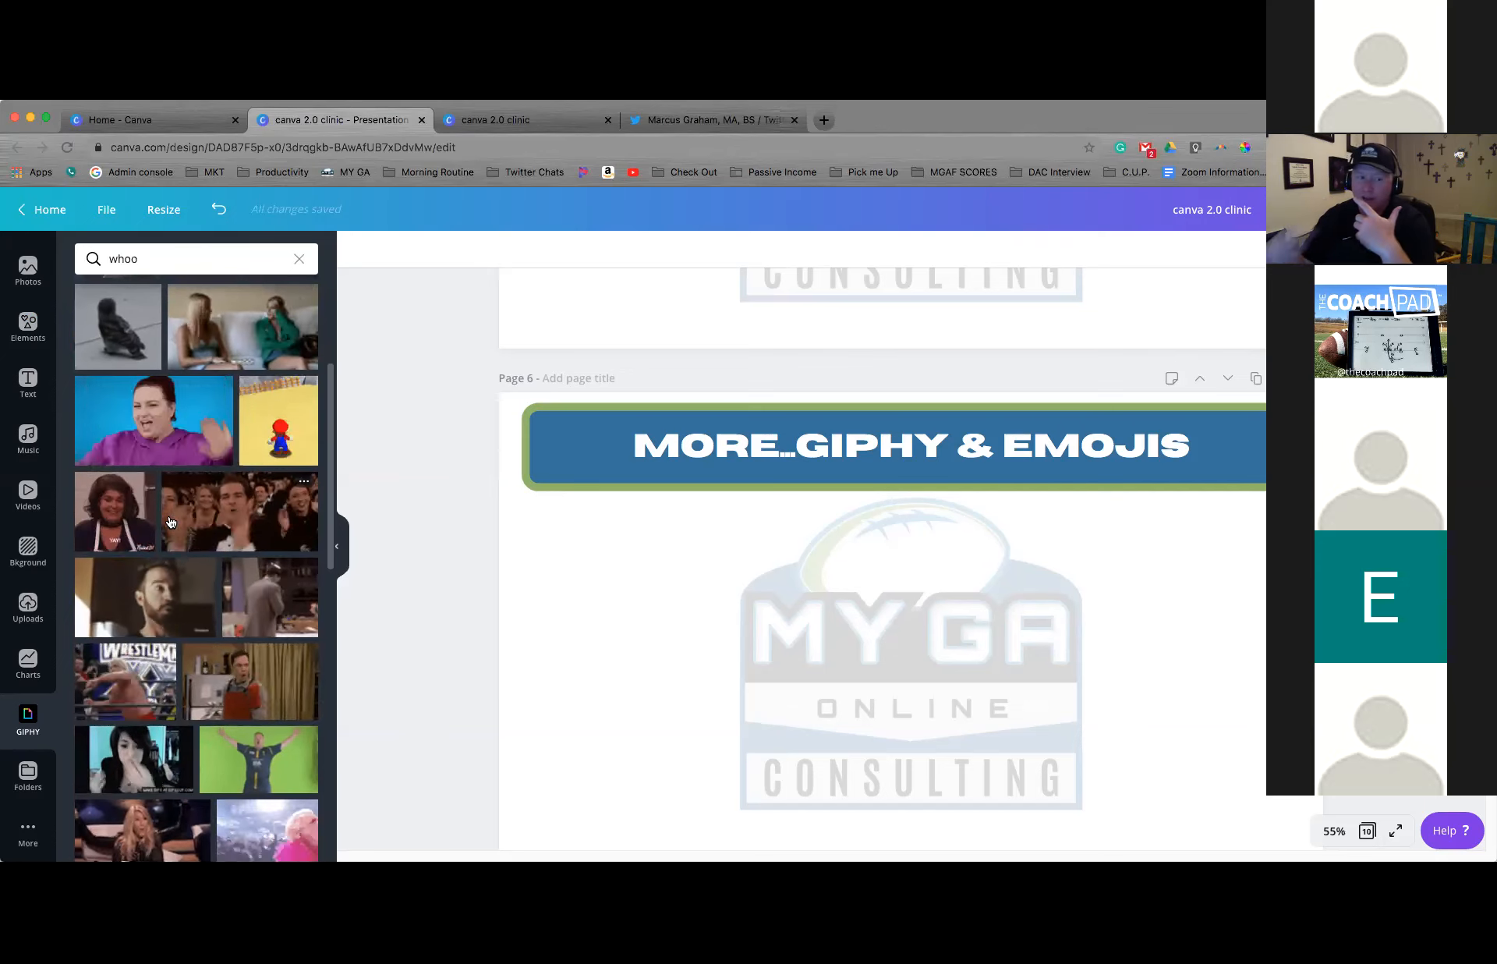
pyautogui.scroll(-1, 203, 492)
pyautogui.click(241, 464)
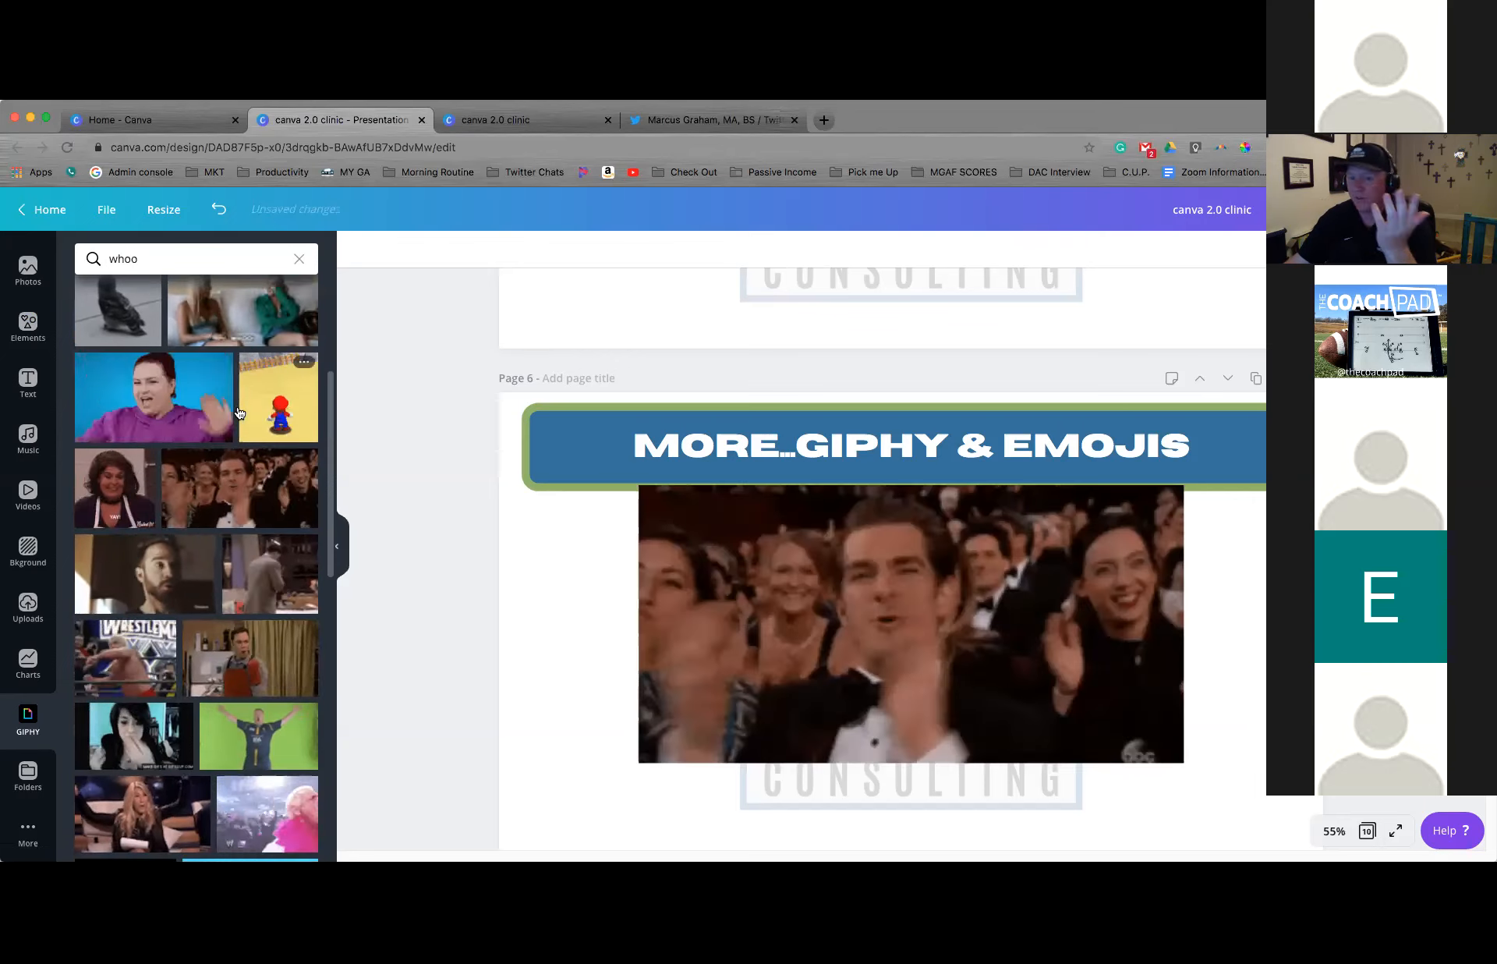
# Replace the GIPHY search term with "football" and run the search
pyautogui.click(298, 258)
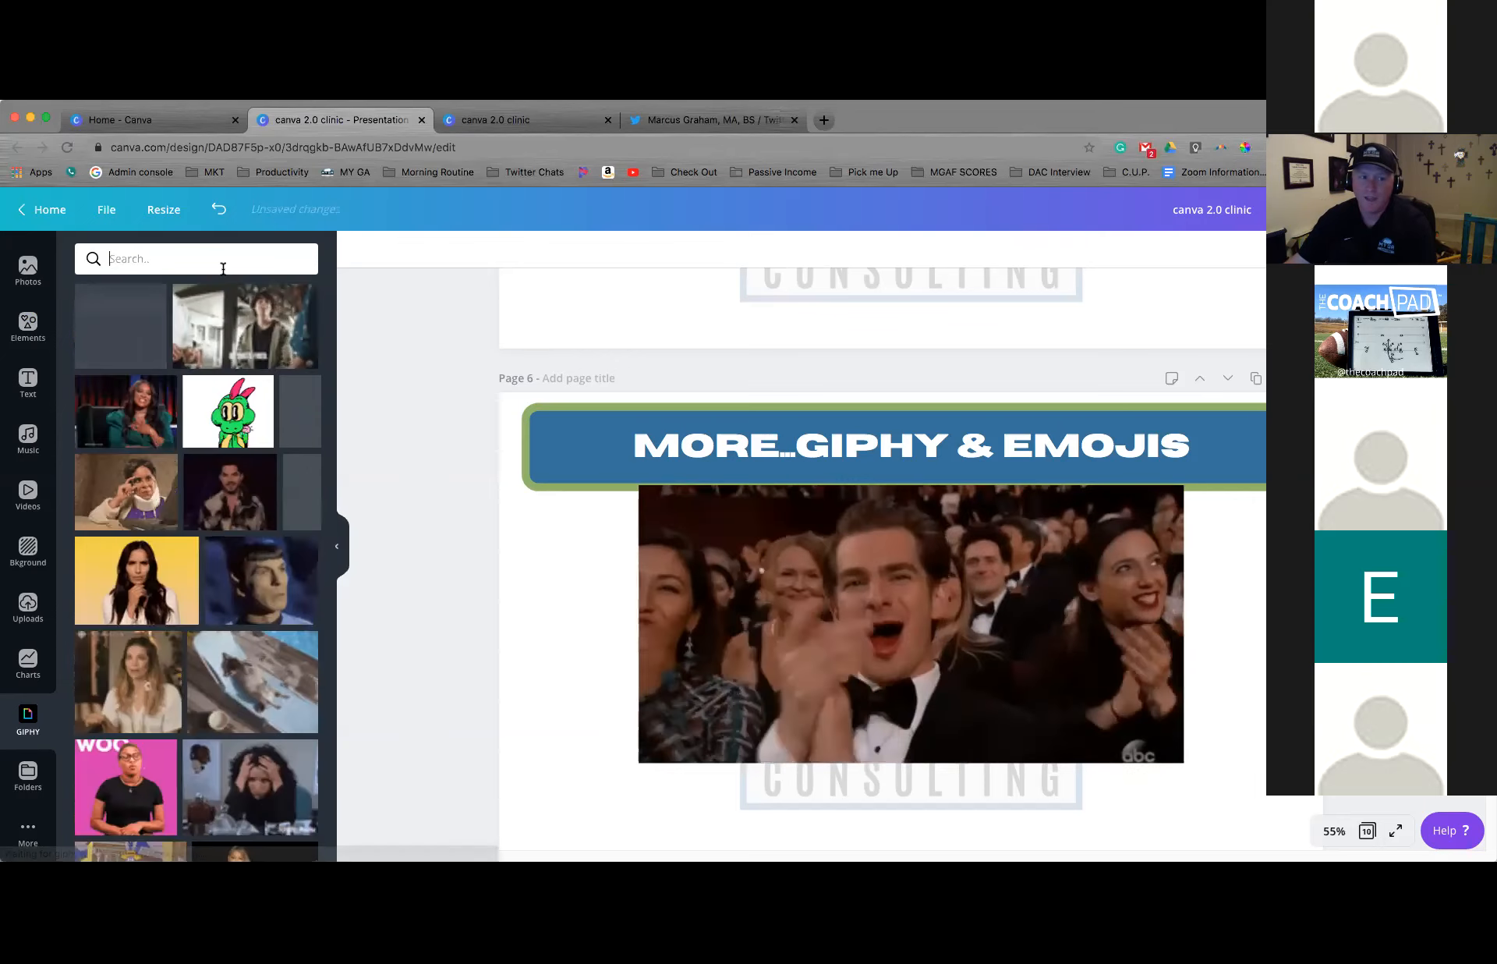
pyautogui.write('football')
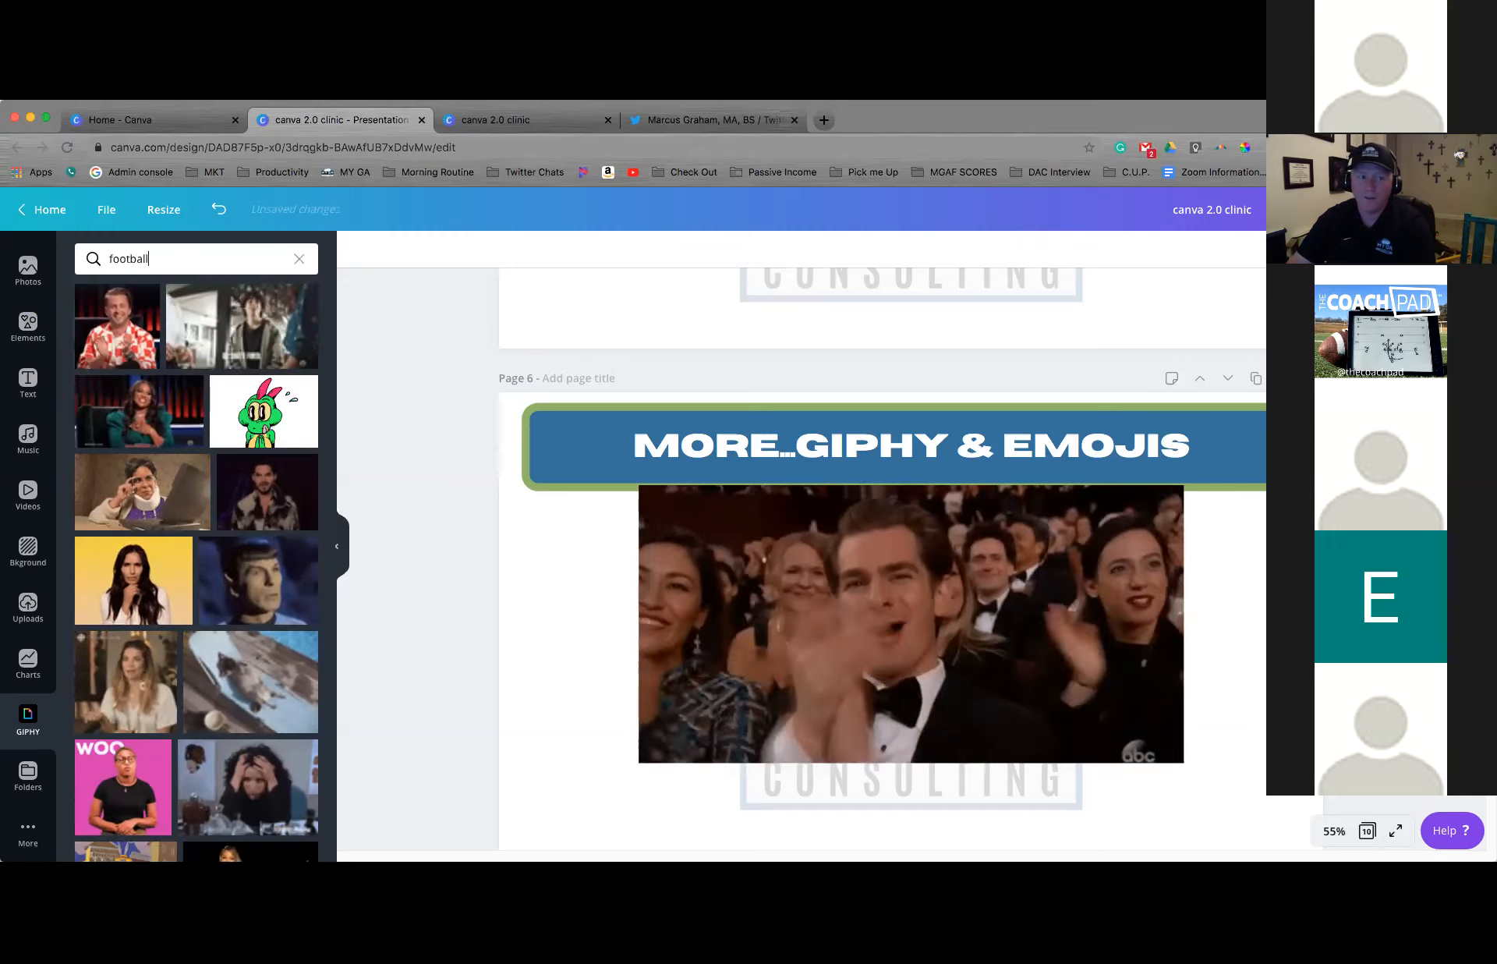
pyautogui.press('Return')
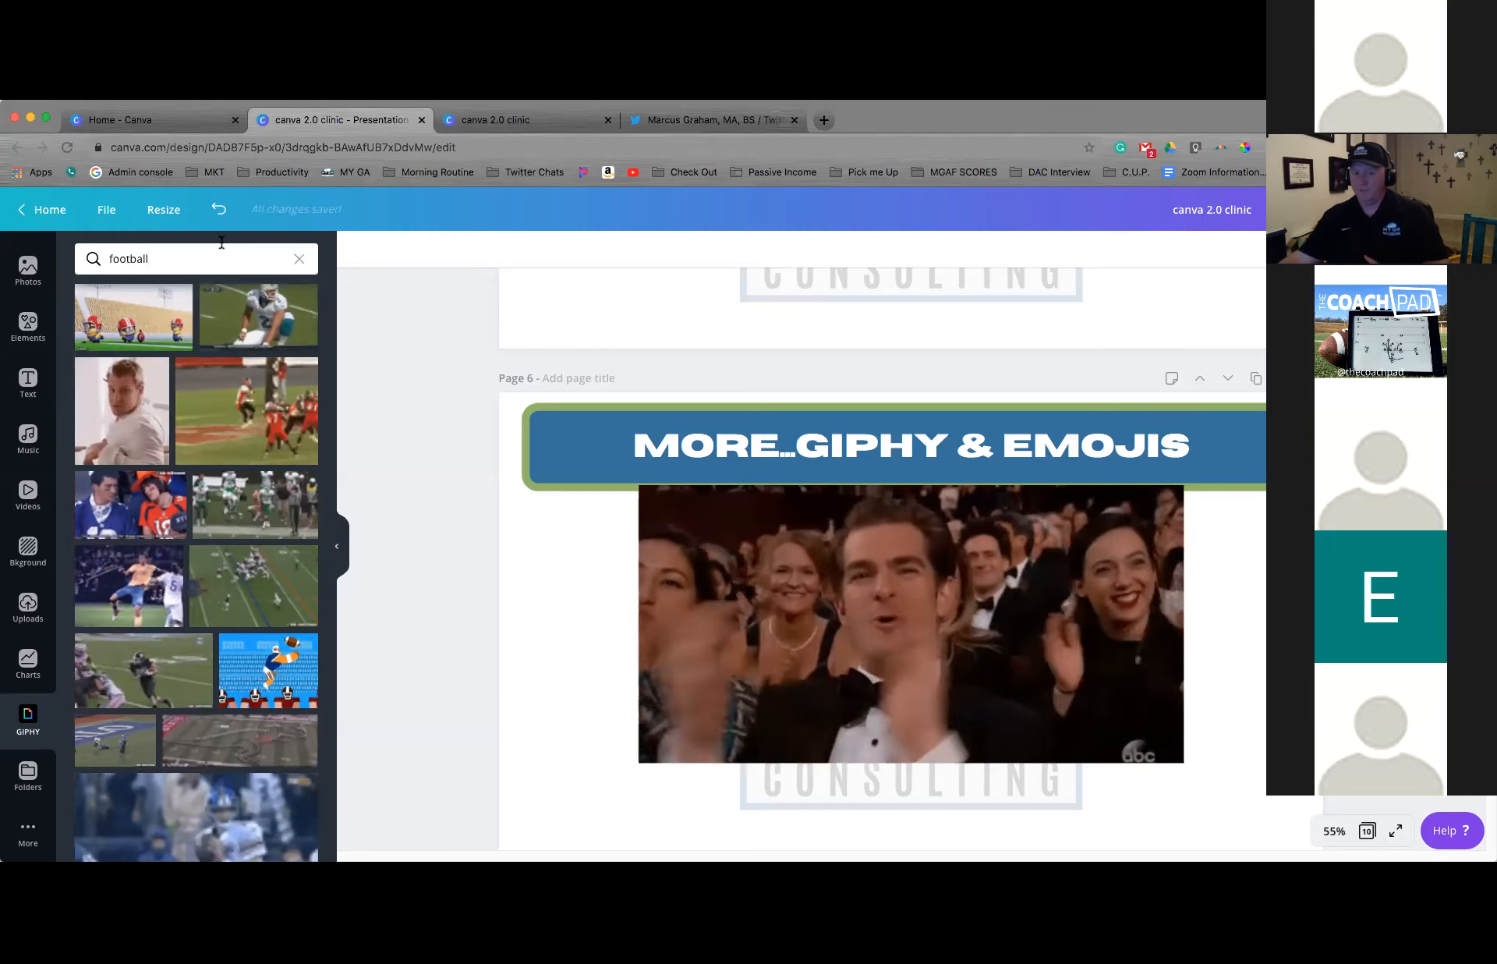
# Delete the GIF of the applauding tuxedoed audience from page 6
pyautogui.click(752, 536)
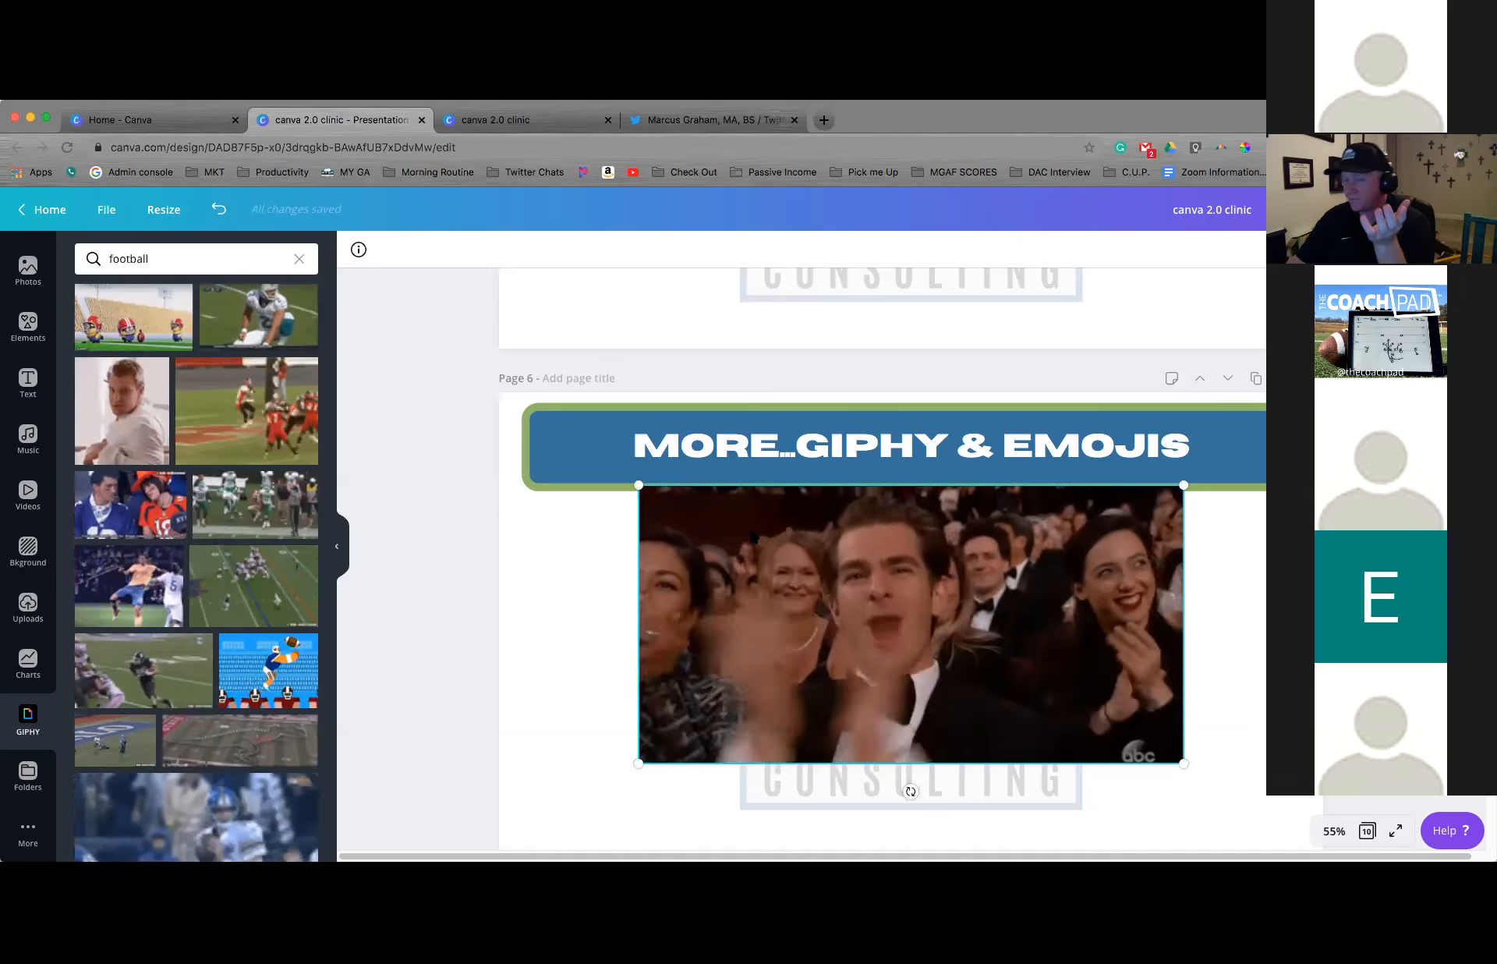
pyautogui.press('Delete')
pyautogui.click(620, 579)
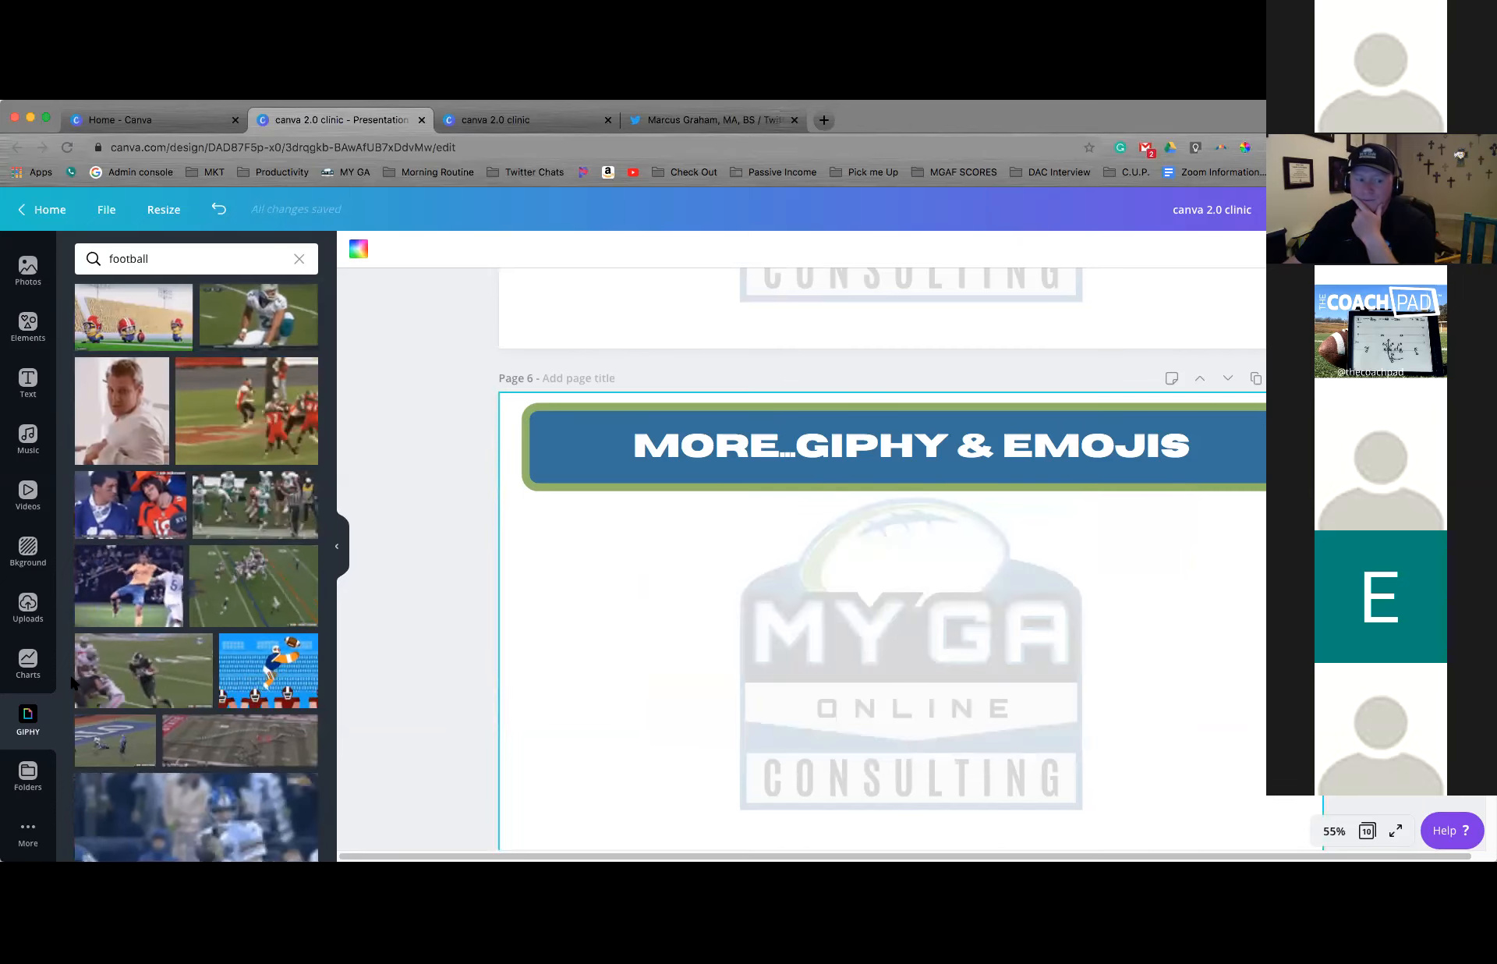
# Open the Emoji integration, insert the tears-of-joy emoji on page 6 and place it over the left part of the logo watermark
pyautogui.click(28, 831)
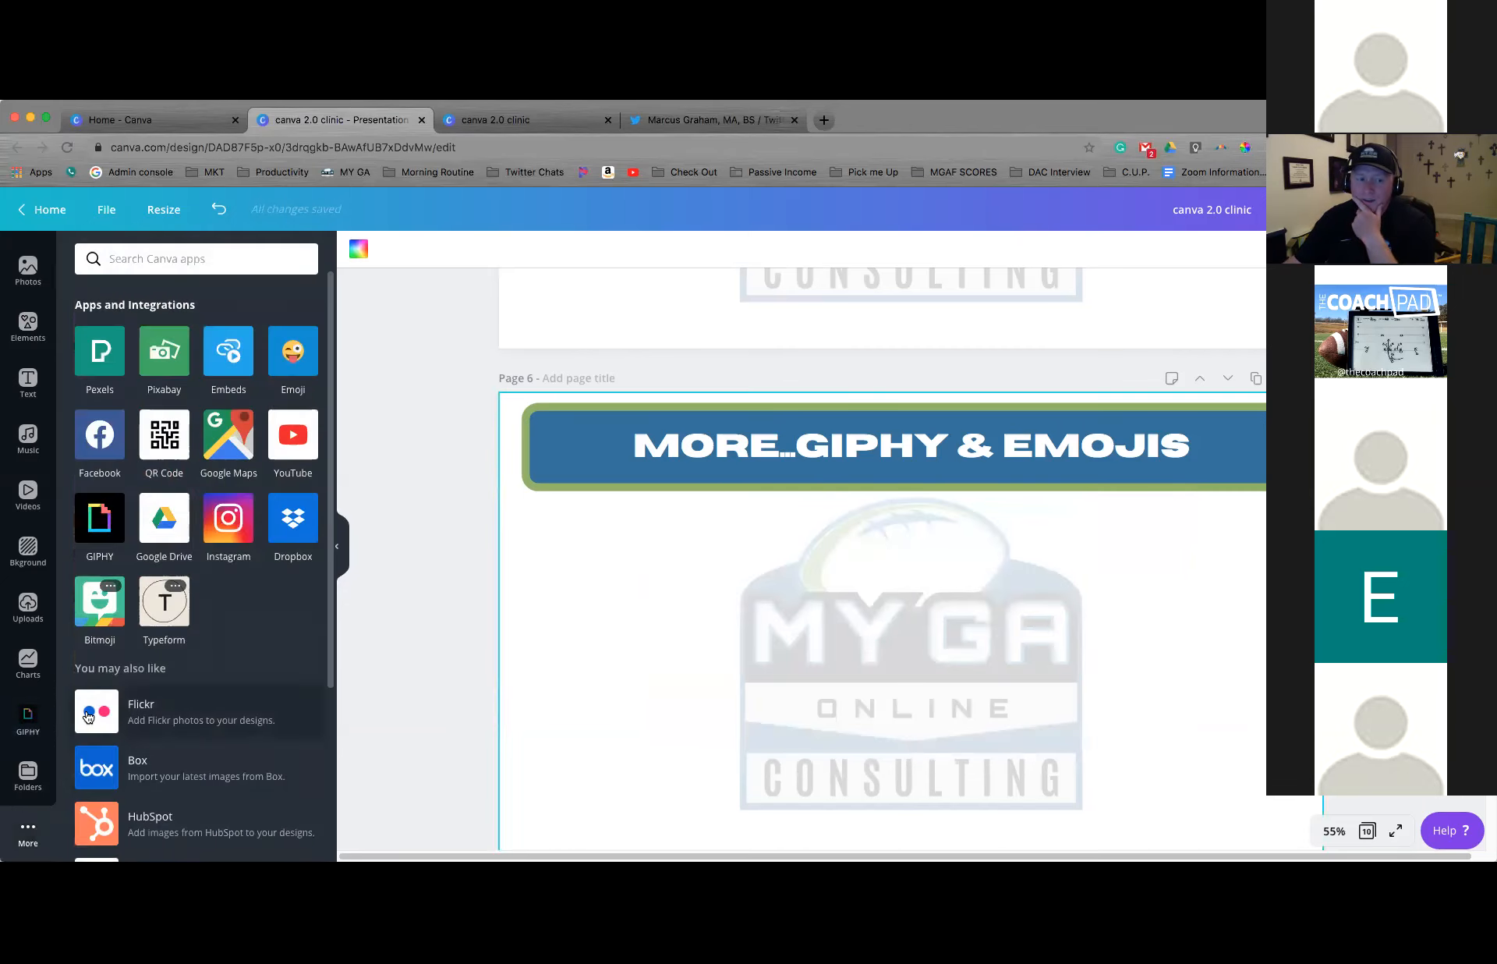
pyautogui.click(304, 359)
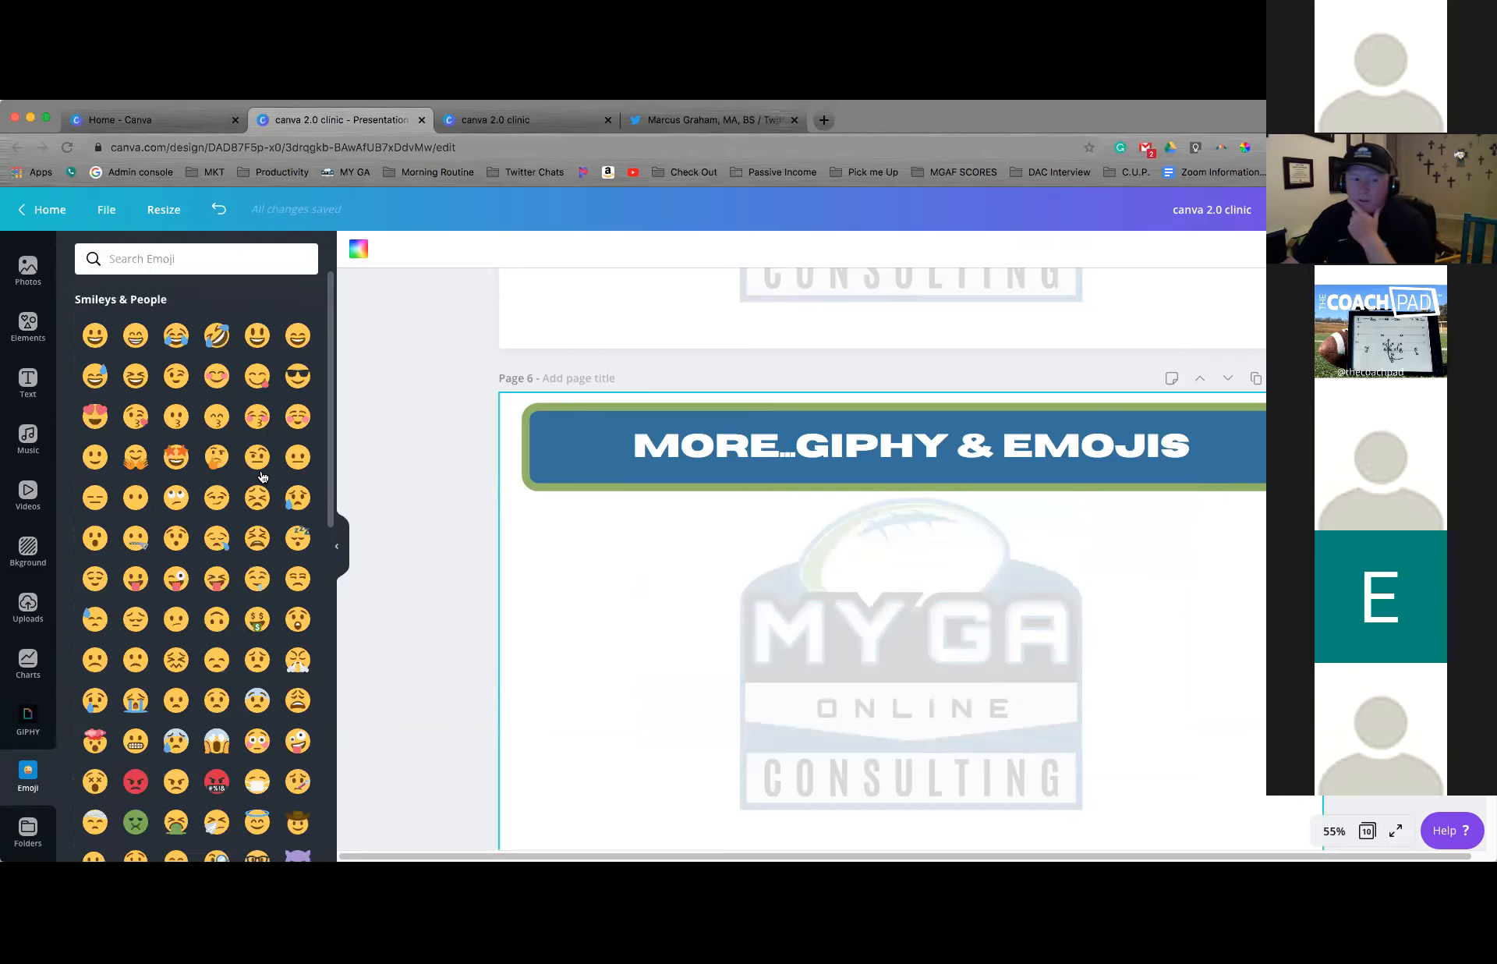
pyautogui.scroll(-1, 190, 369)
pyautogui.scroll(1, 190, 368)
pyautogui.click(178, 337)
pyautogui.moveTo(812, 714); pyautogui.dragTo(667, 728)
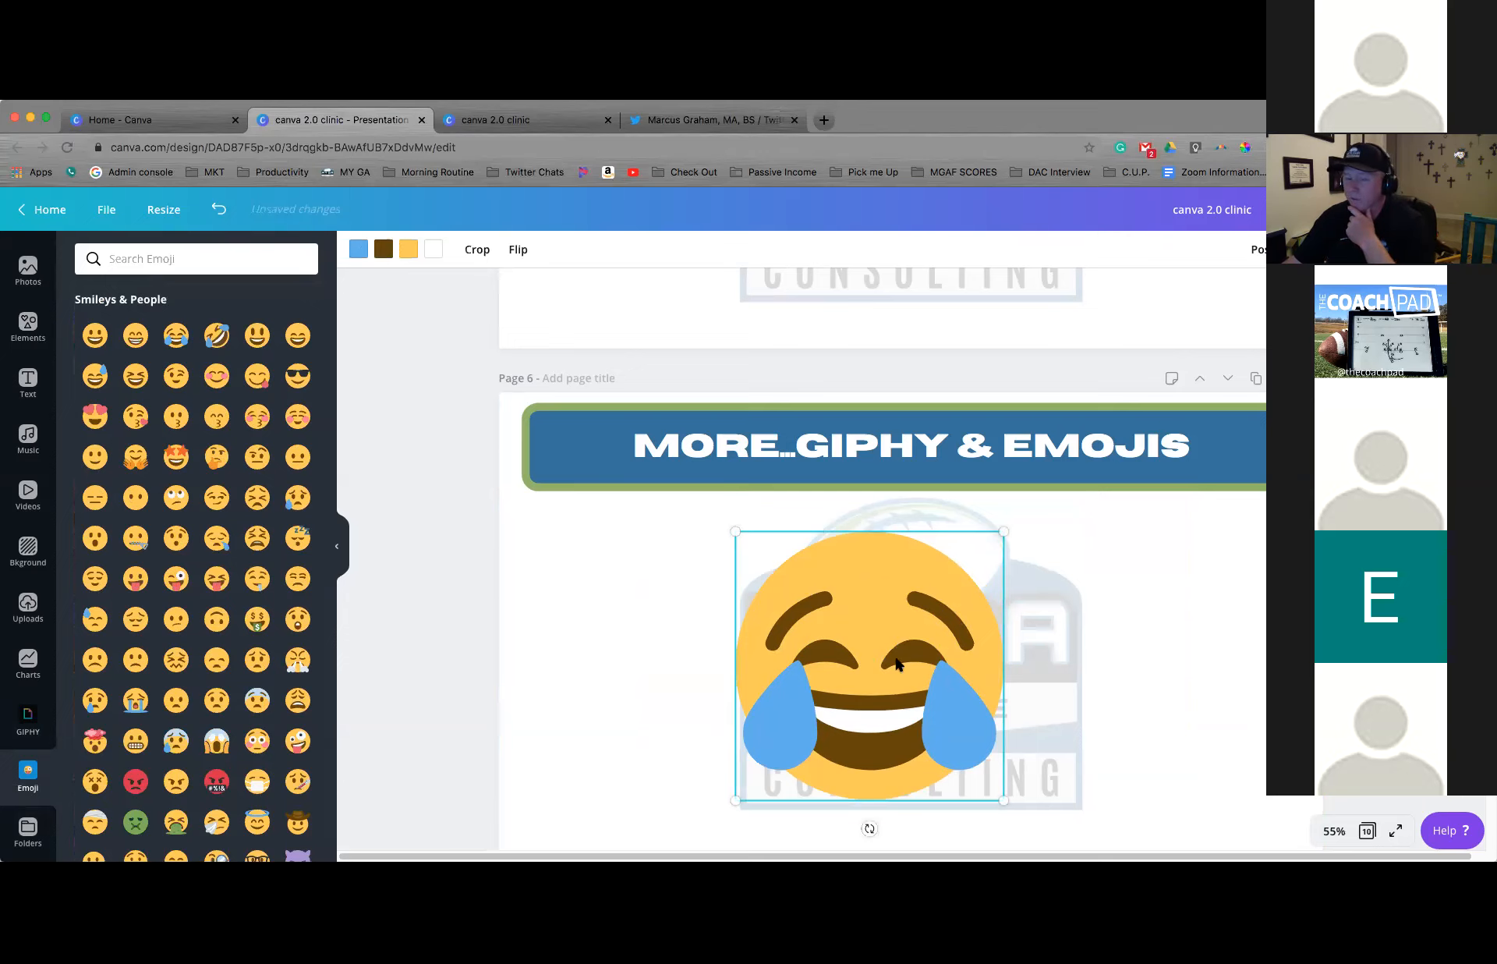
pyautogui.moveTo(788, 696); pyautogui.dragTo(643, 683)
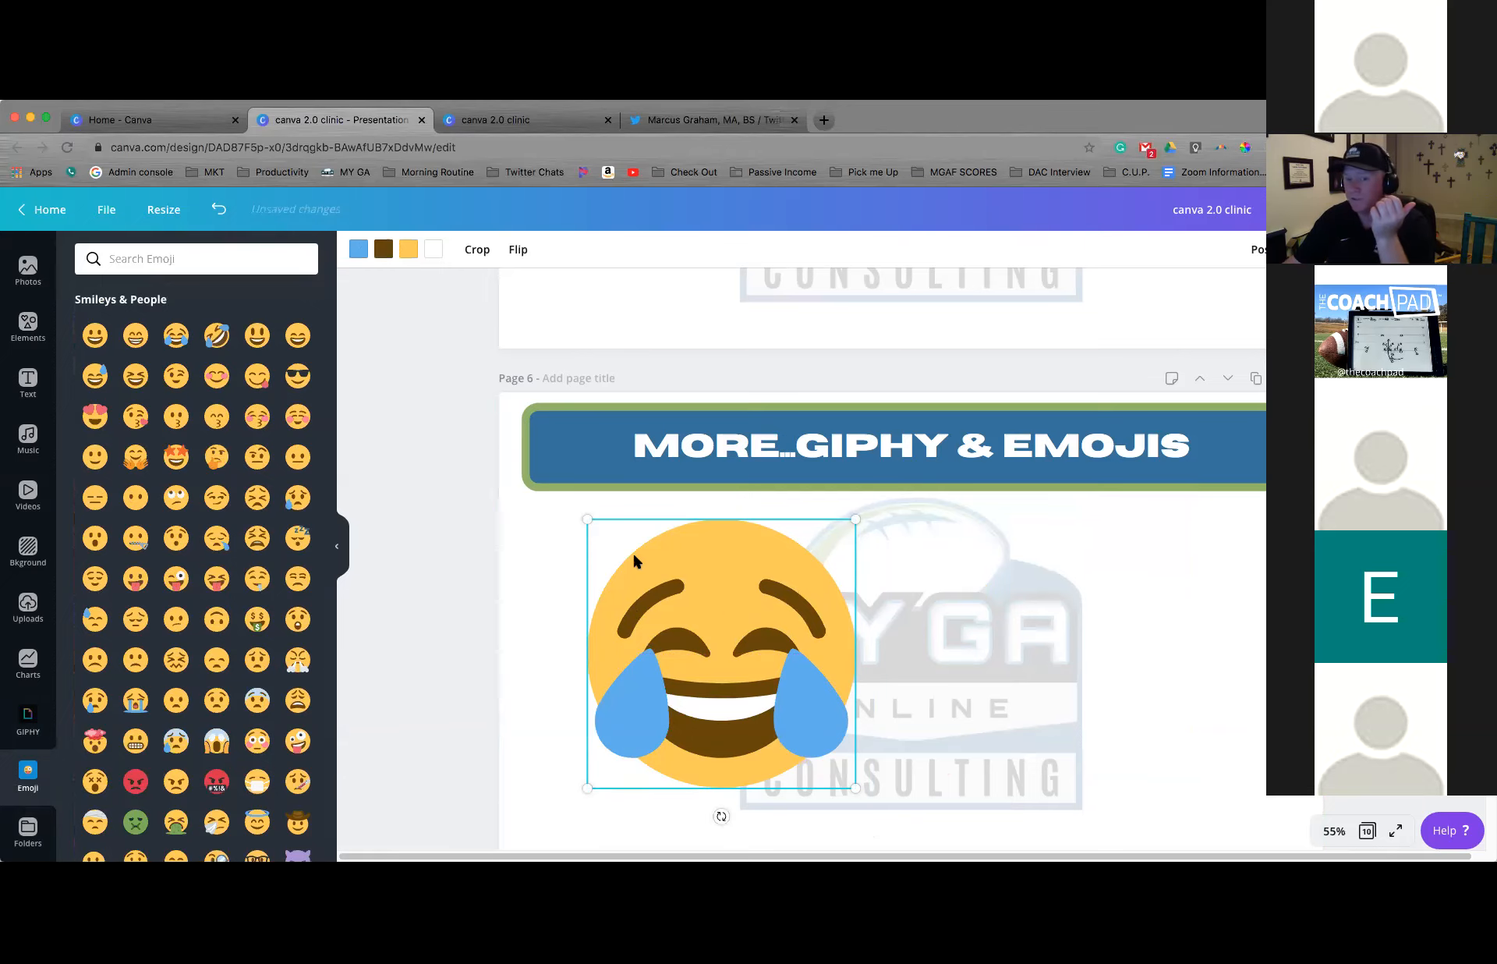
# Try recoloring the emoji's face in the dark blue brand color and its facial features in brand green, and undo both changes
pyautogui.click(407, 249)
pyautogui.click(133, 528)
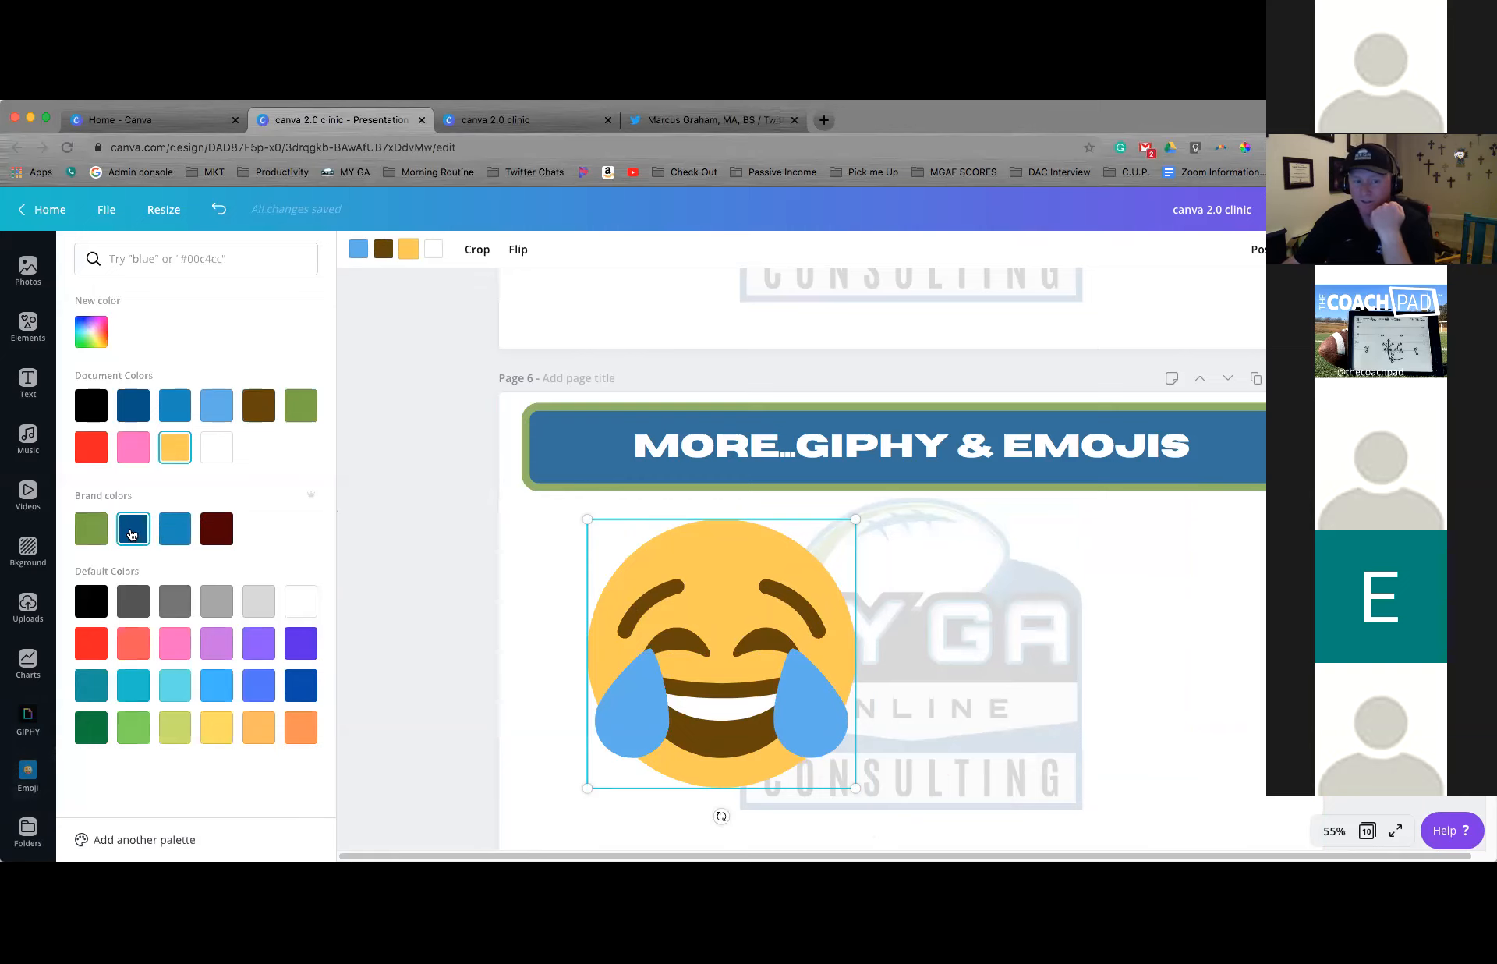
pyautogui.click(383, 249)
pyautogui.click(93, 531)
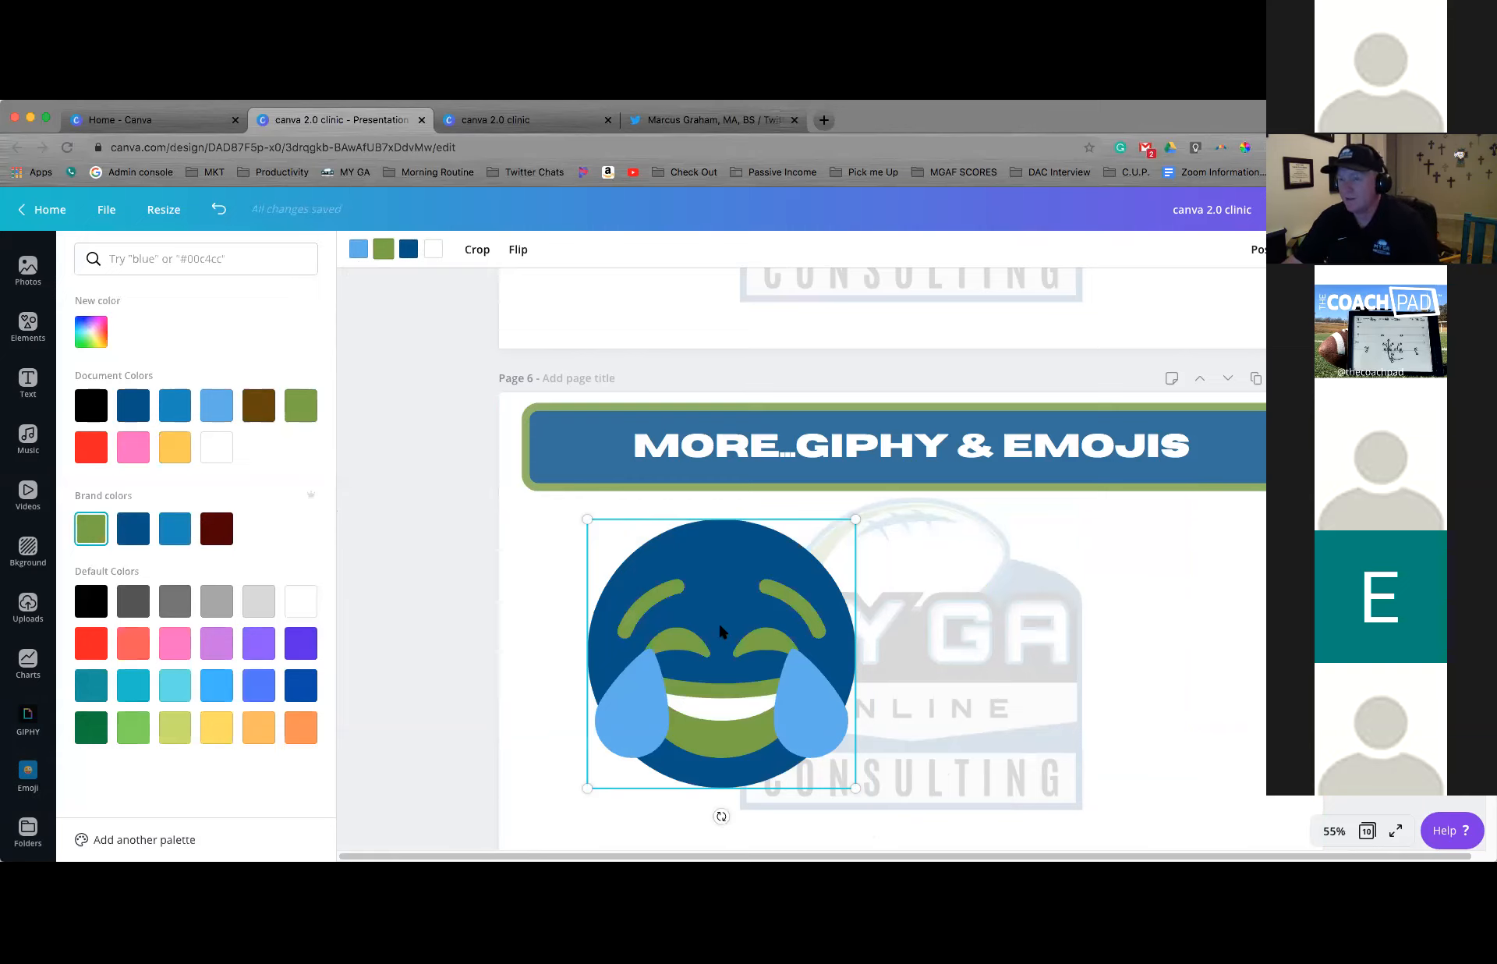
pyautogui.press('super+z')
pyautogui.press('super+z')
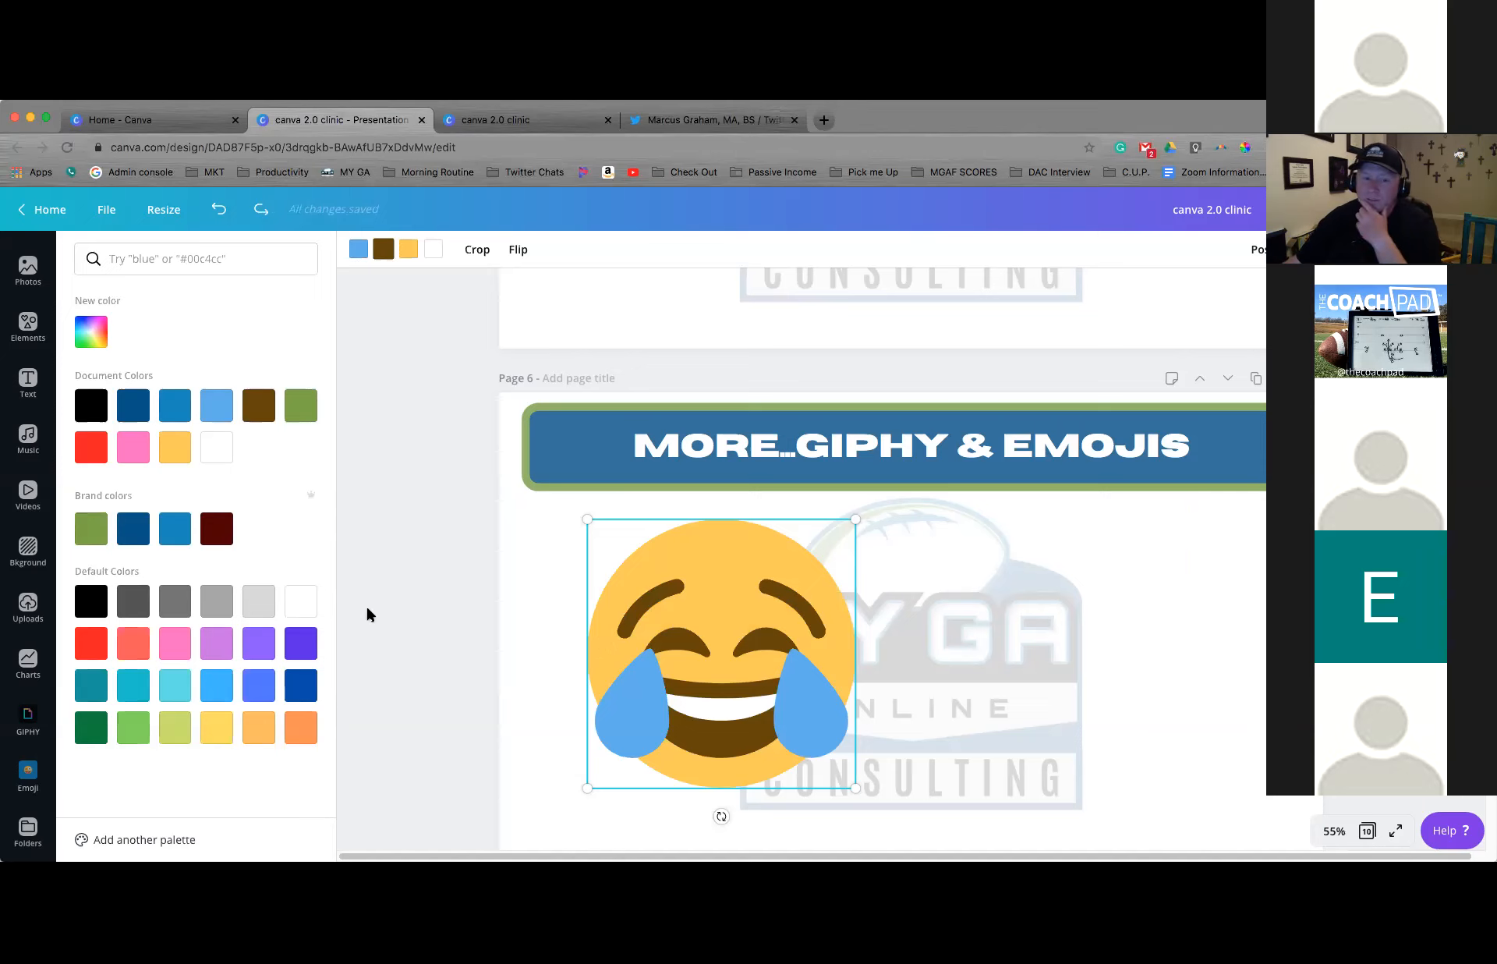
# Look through the available apps and integrations, including the suggested ones, and deselect the emoji on page 6
pyautogui.scroll(-2, 23, 776)
pyautogui.click(23, 775)
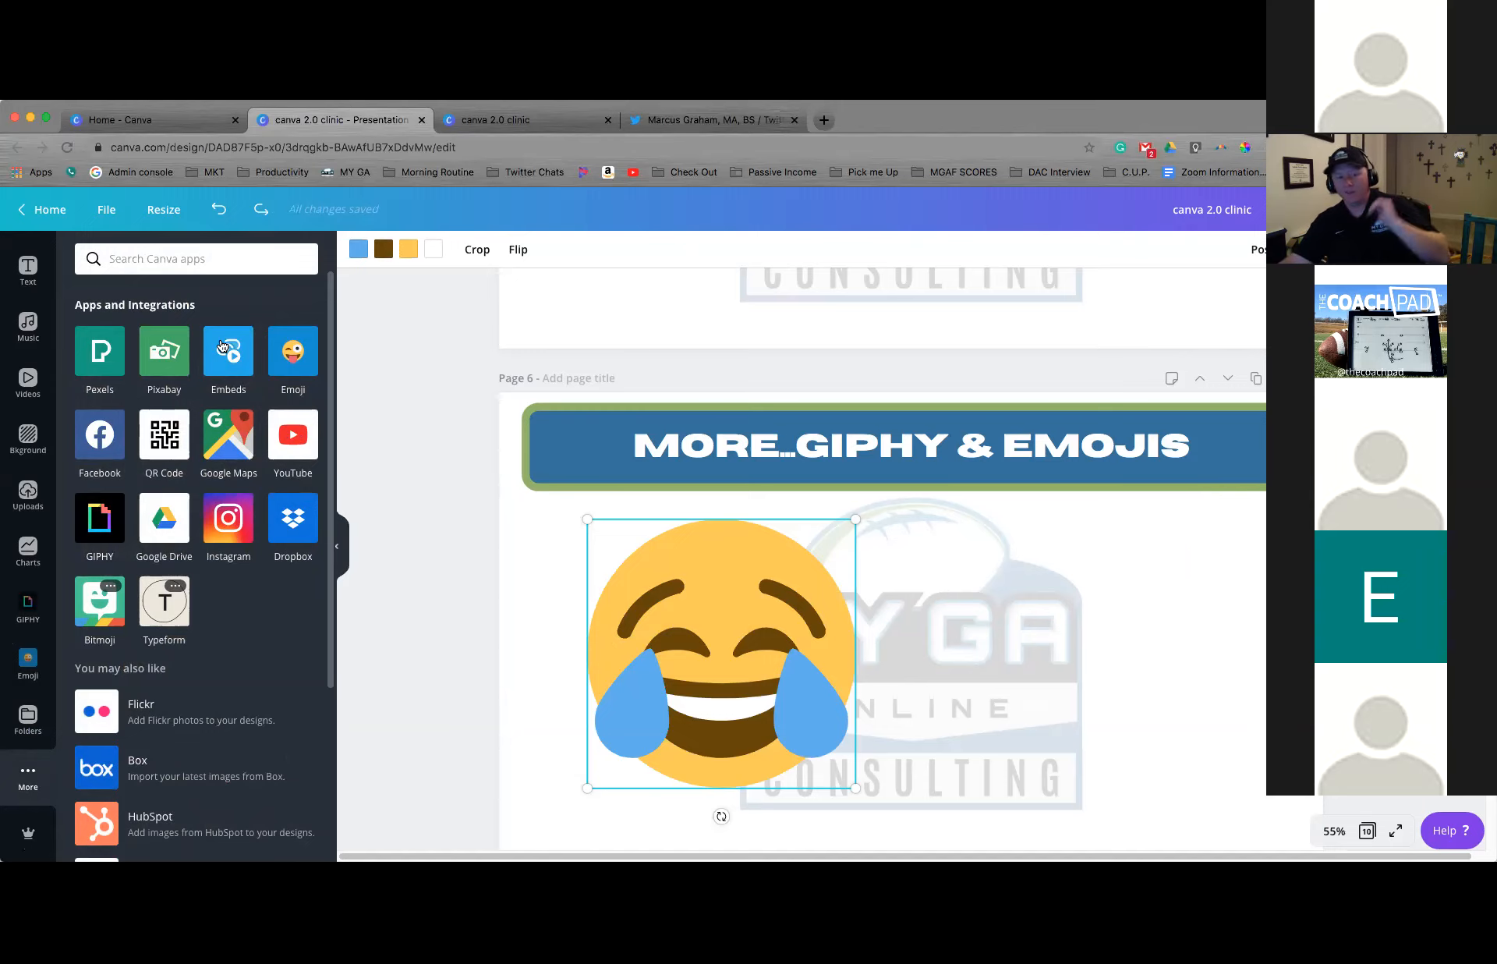
pyautogui.scroll(-1, 243, 511)
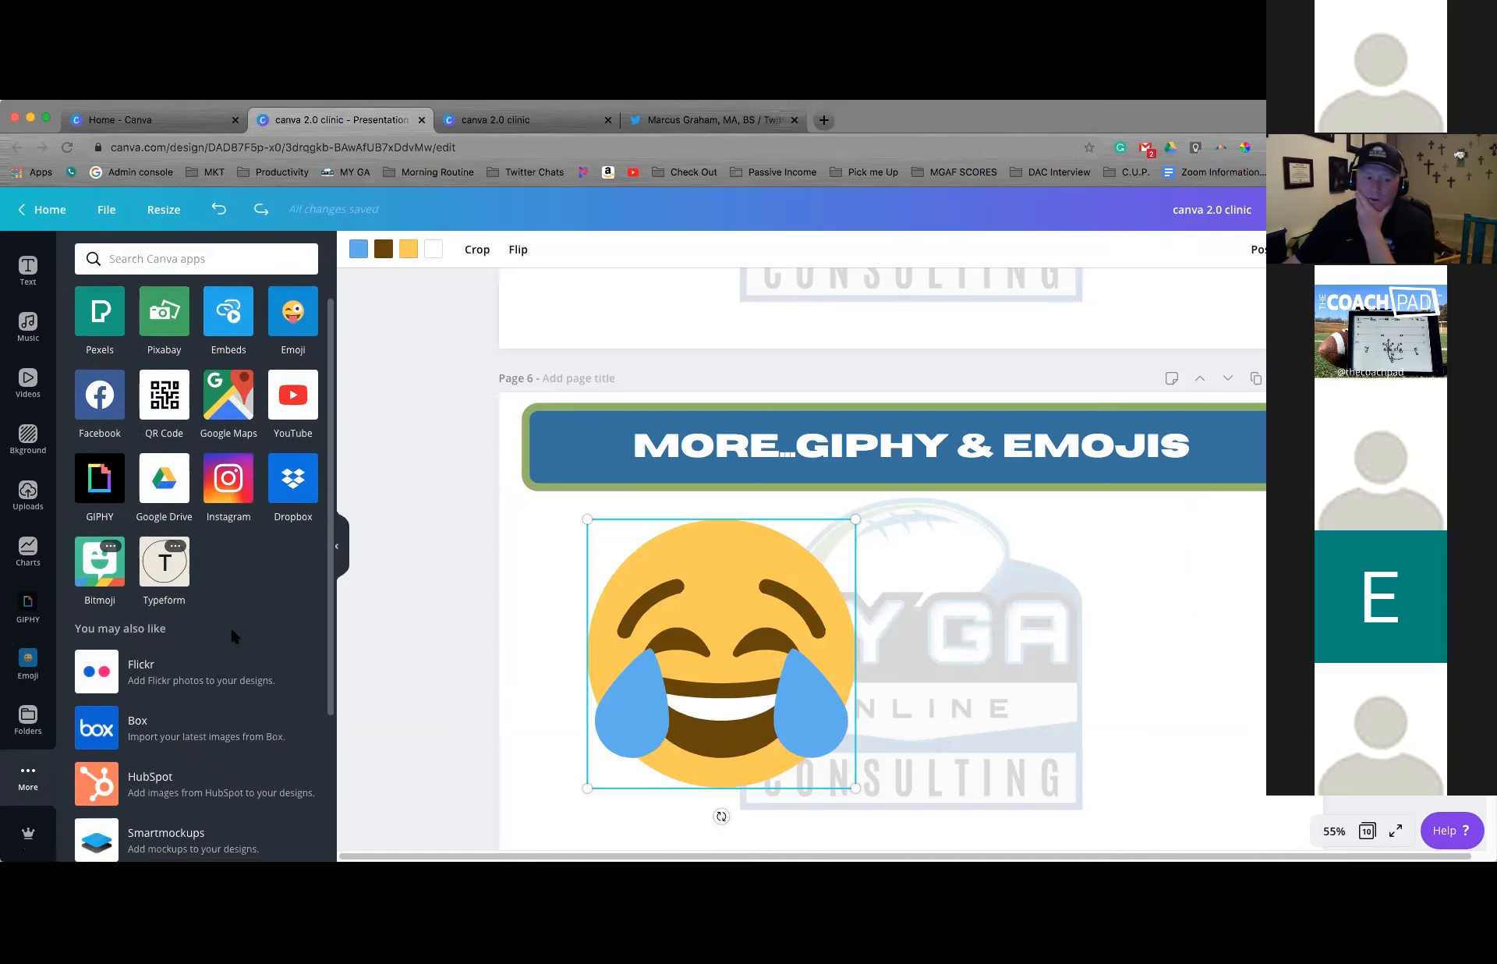
pyautogui.scroll(-4, 232, 631)
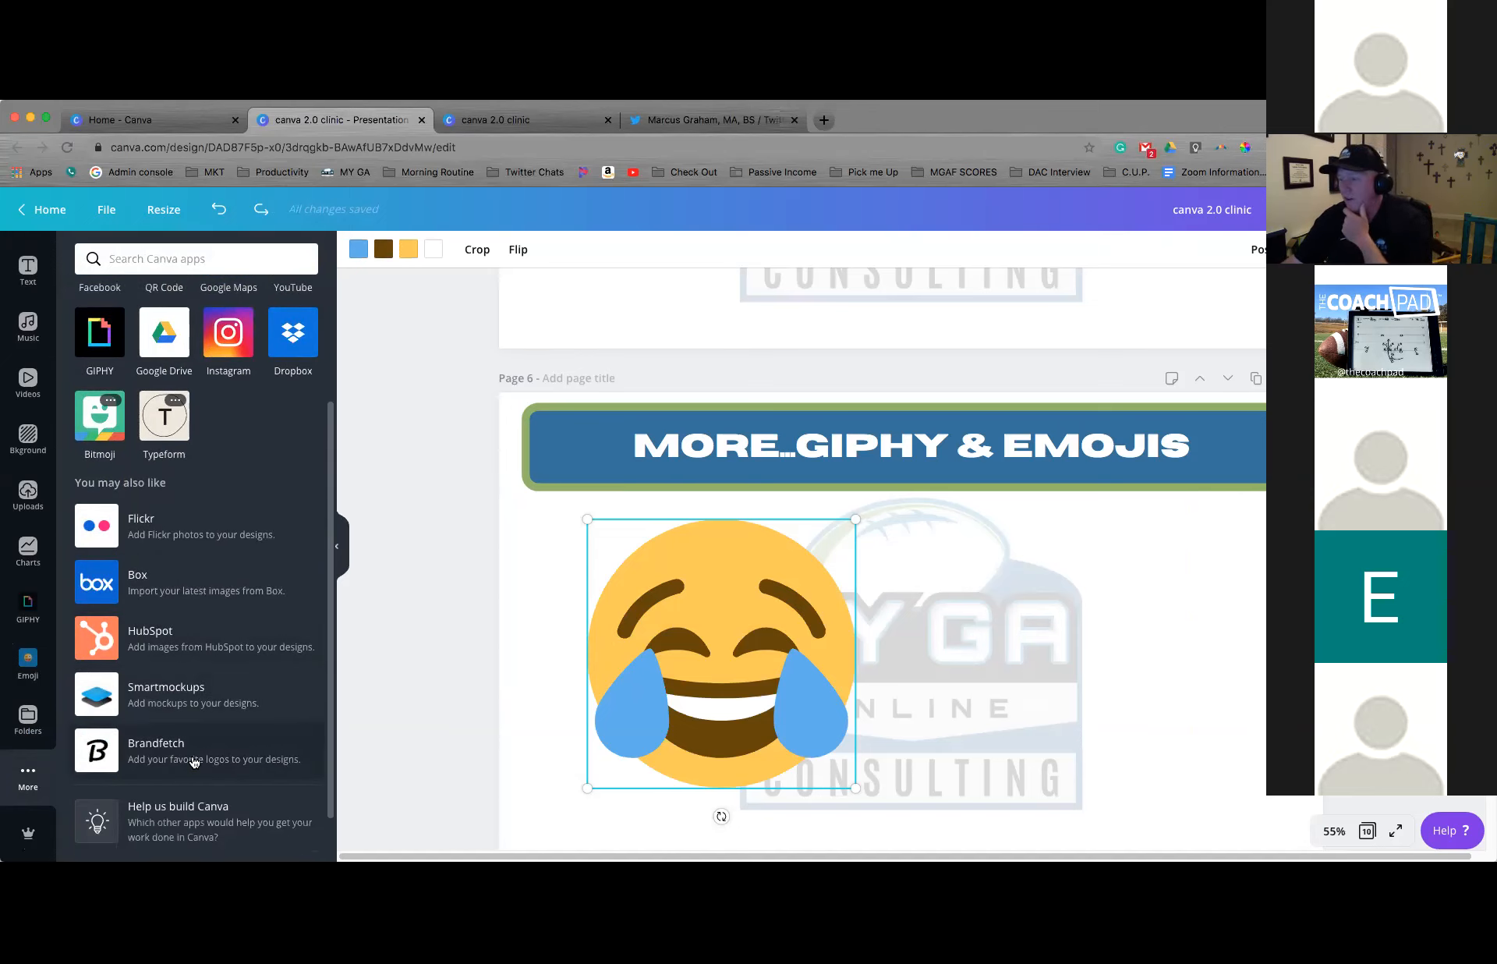
pyautogui.scroll(5, 194, 761)
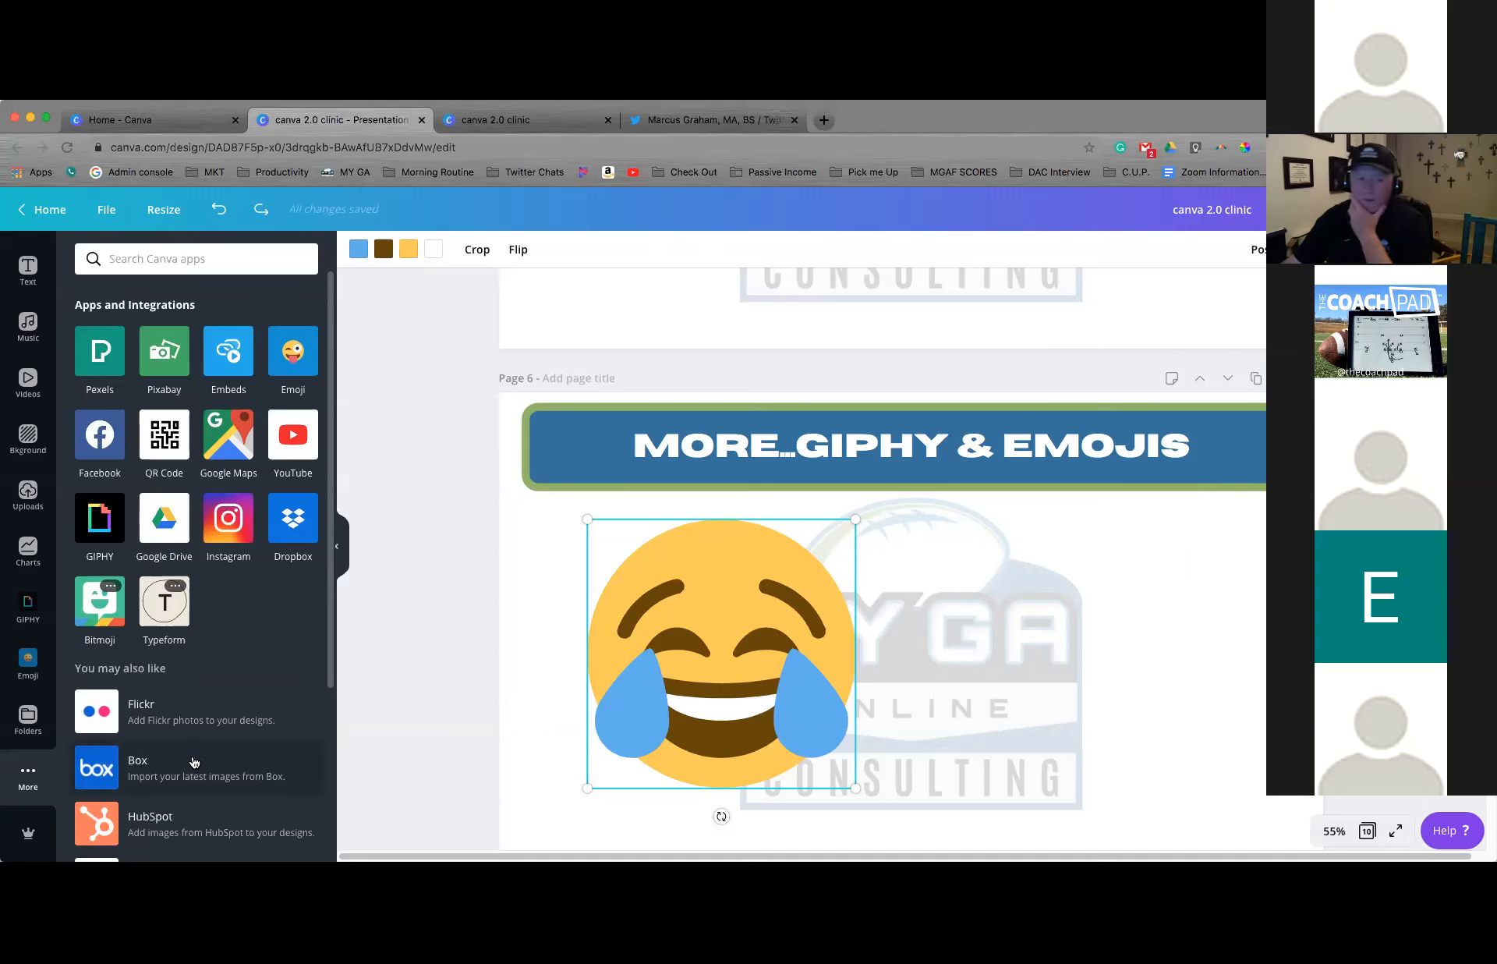
pyautogui.click(390, 654)
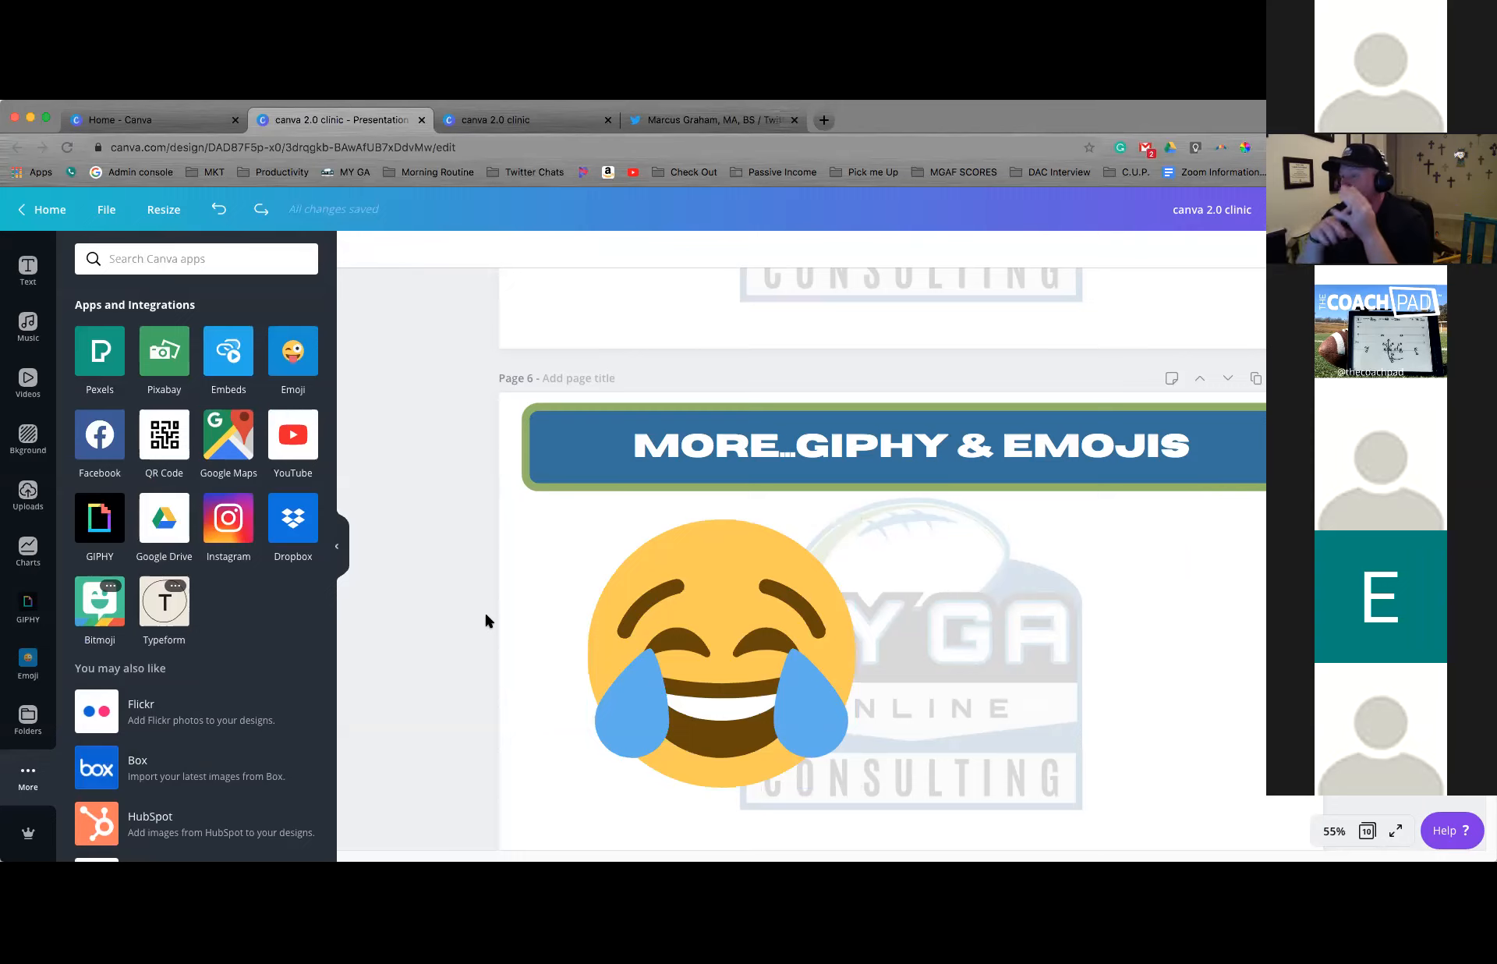
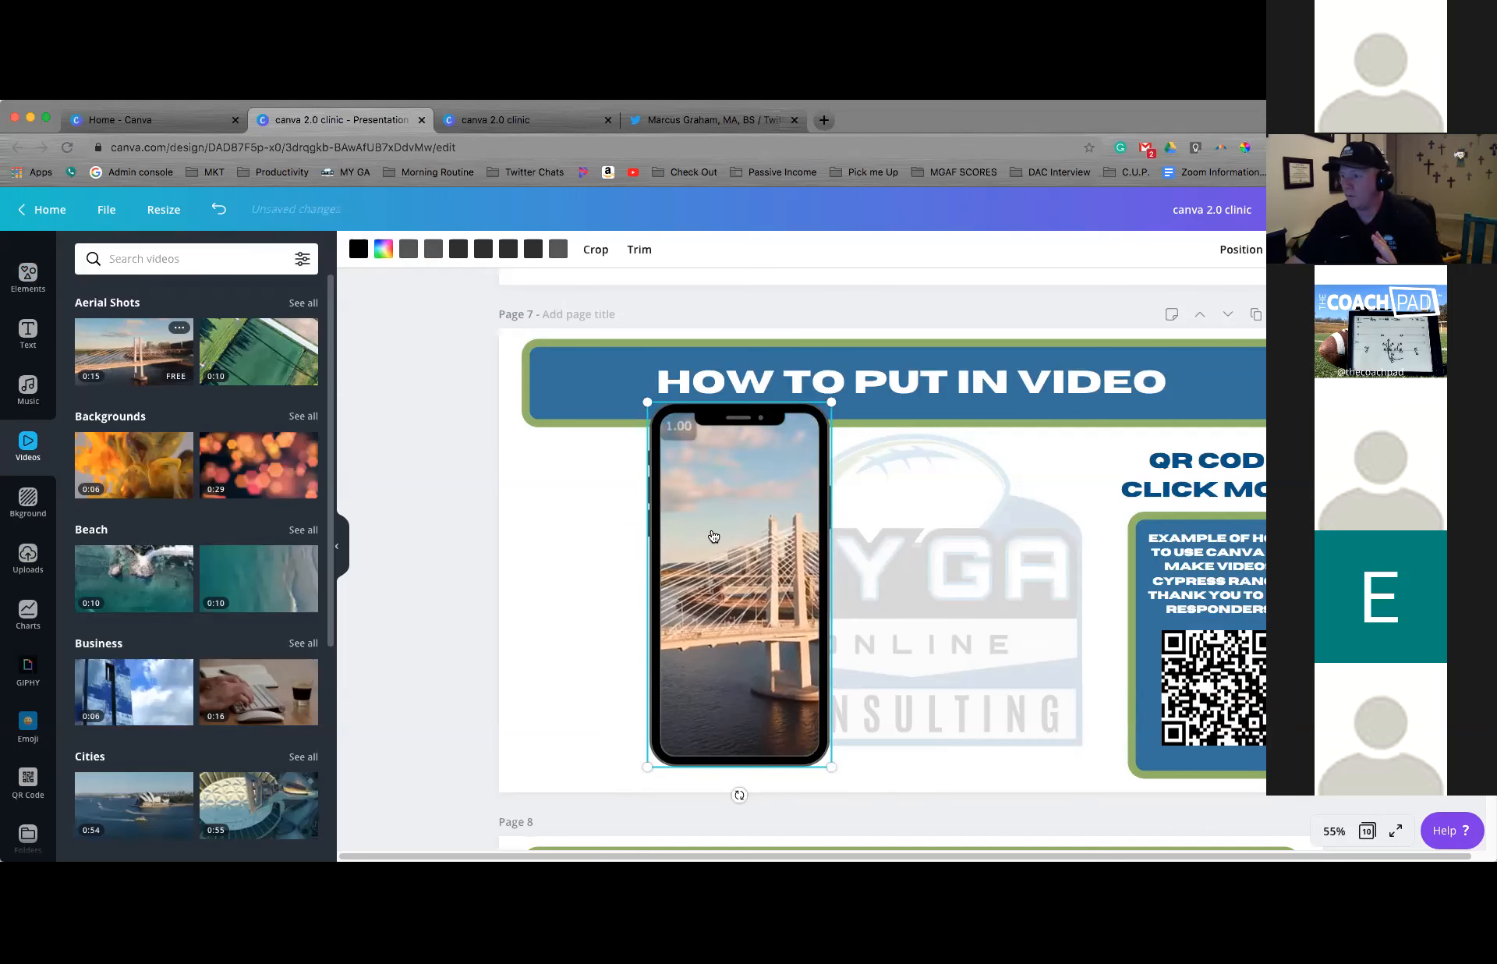
# Pause the bridge video in the phone frame on page 7 and duplicate the page
pyautogui.moveTo(711, 527)
pyautogui.click(736, 585)
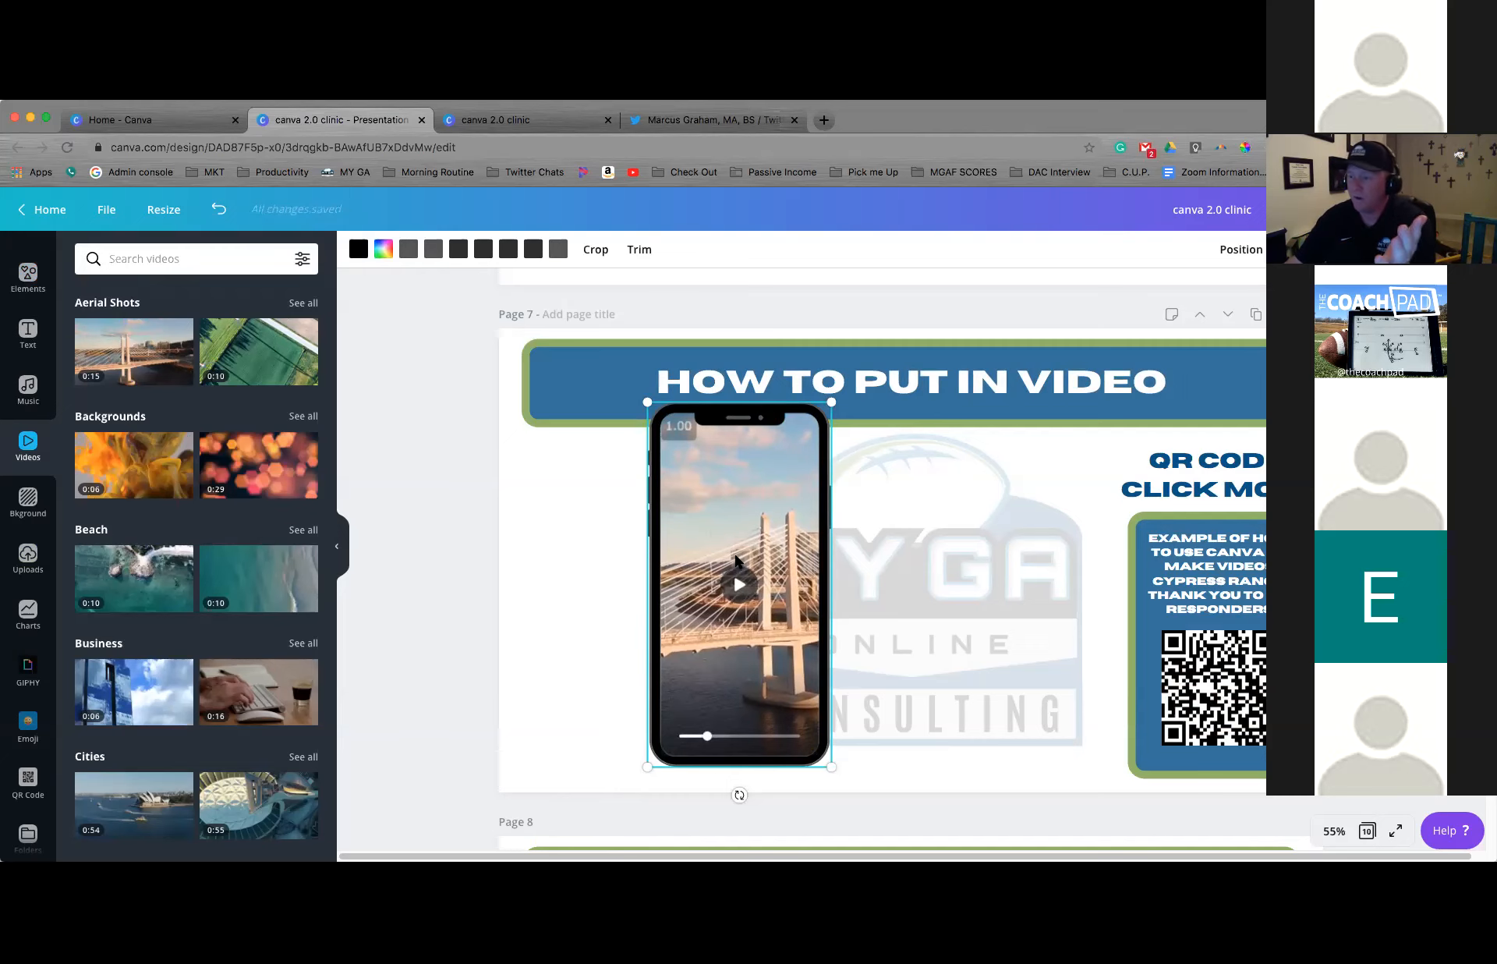
pyautogui.moveTo(106, 342)
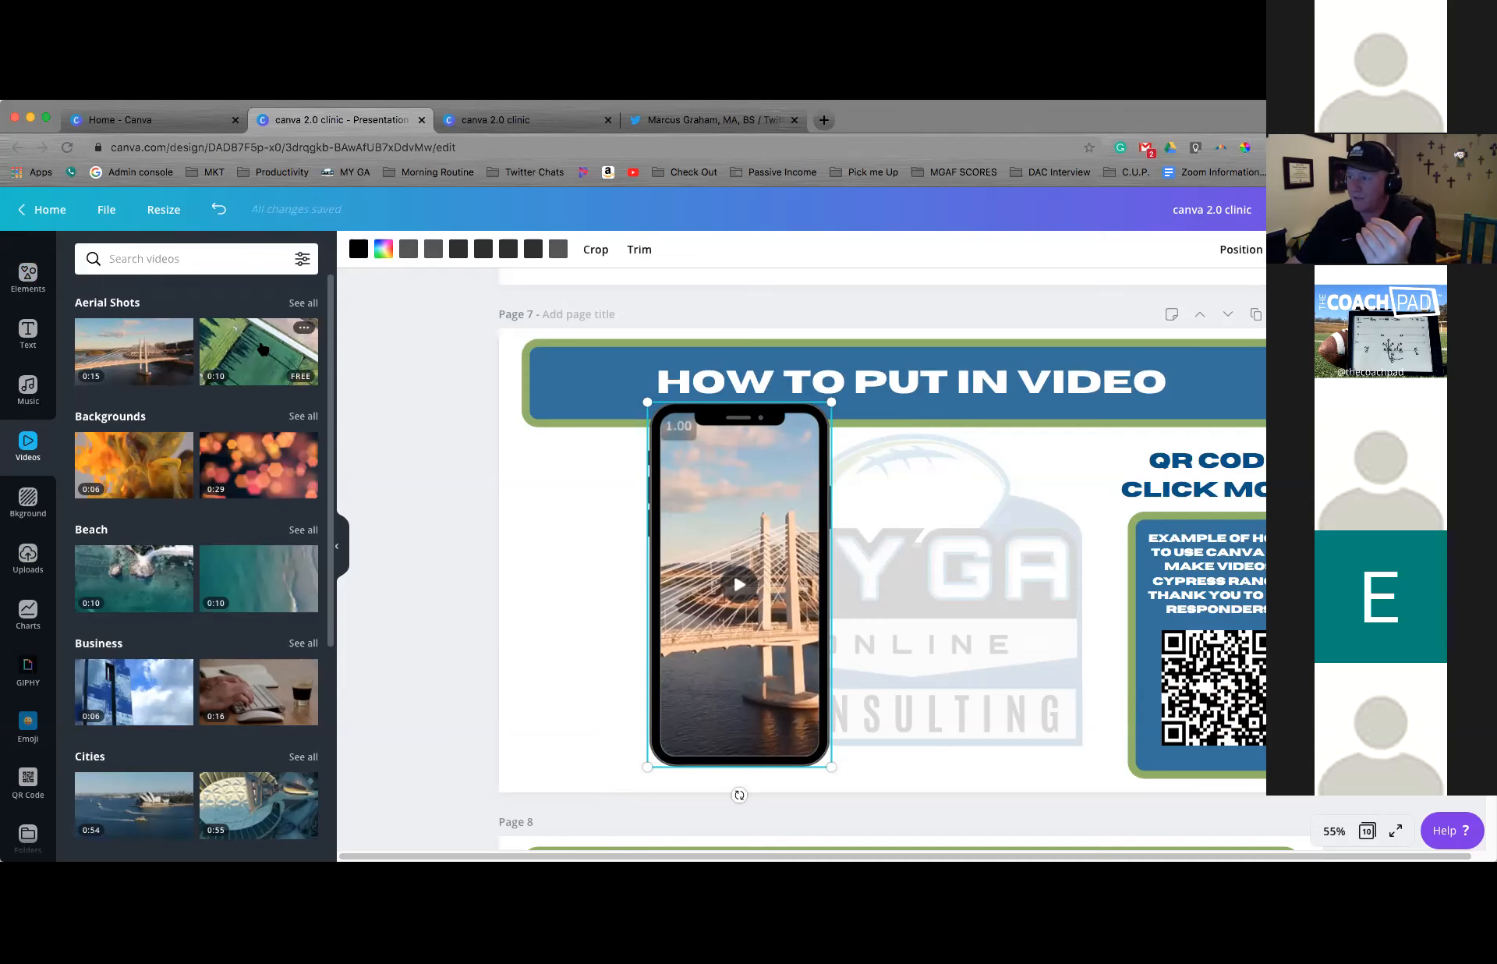
pyautogui.click(1254, 315)
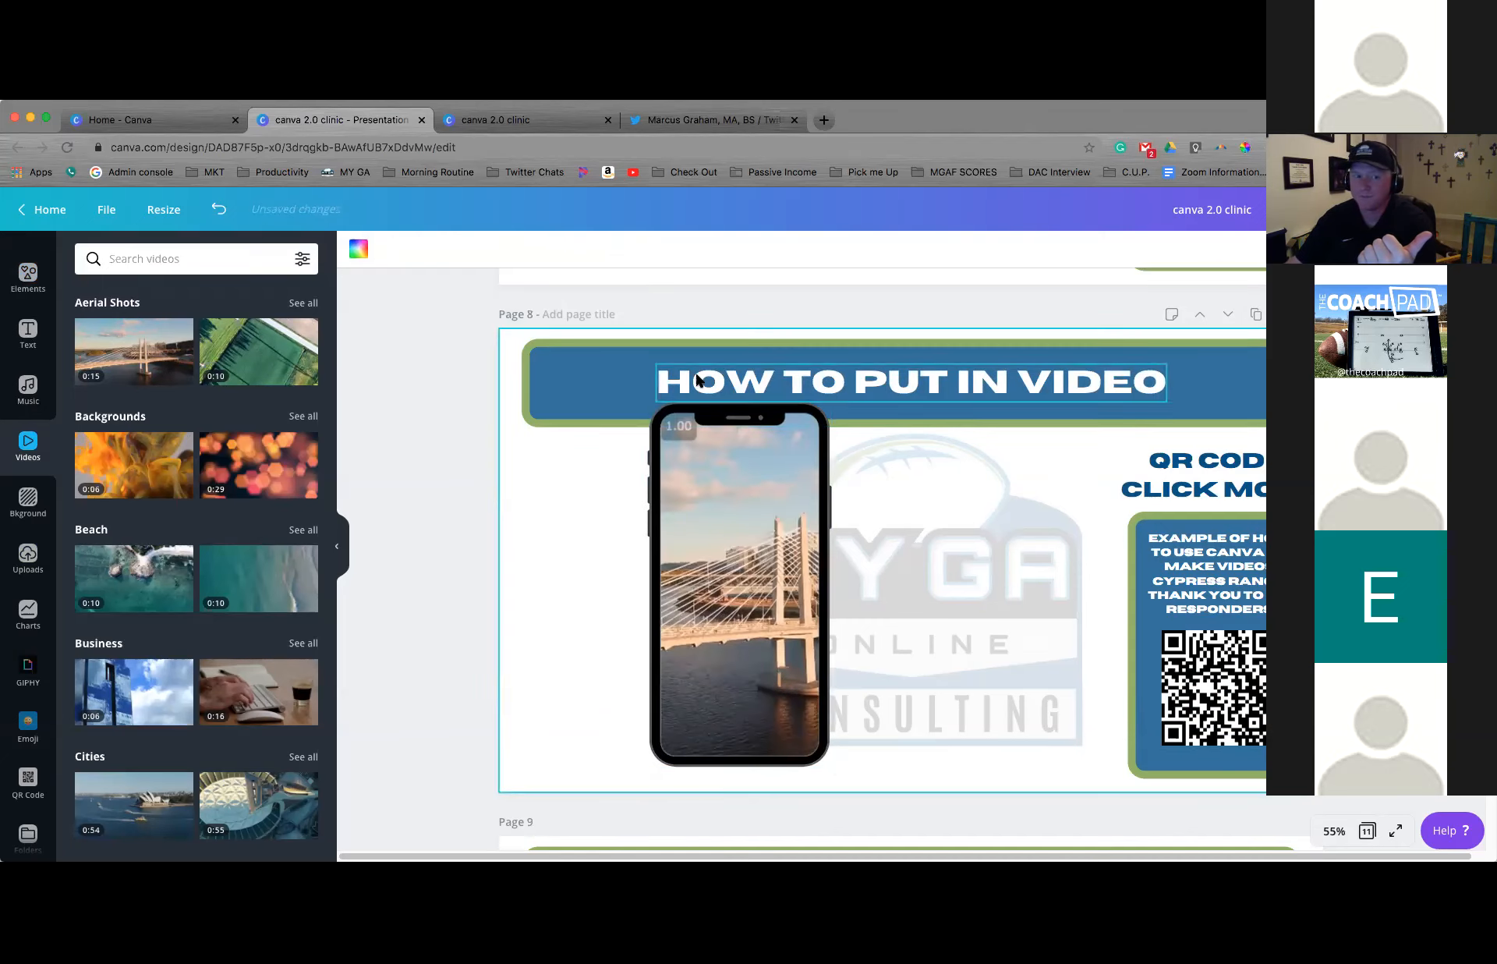
# Replace the video in the phone frame on page 8 with the 0:10 green field clip from Aerial Shots
pyautogui.moveTo(257, 351); pyautogui.dragTo(721, 511)
pyautogui.scroll(2, 723, 518)
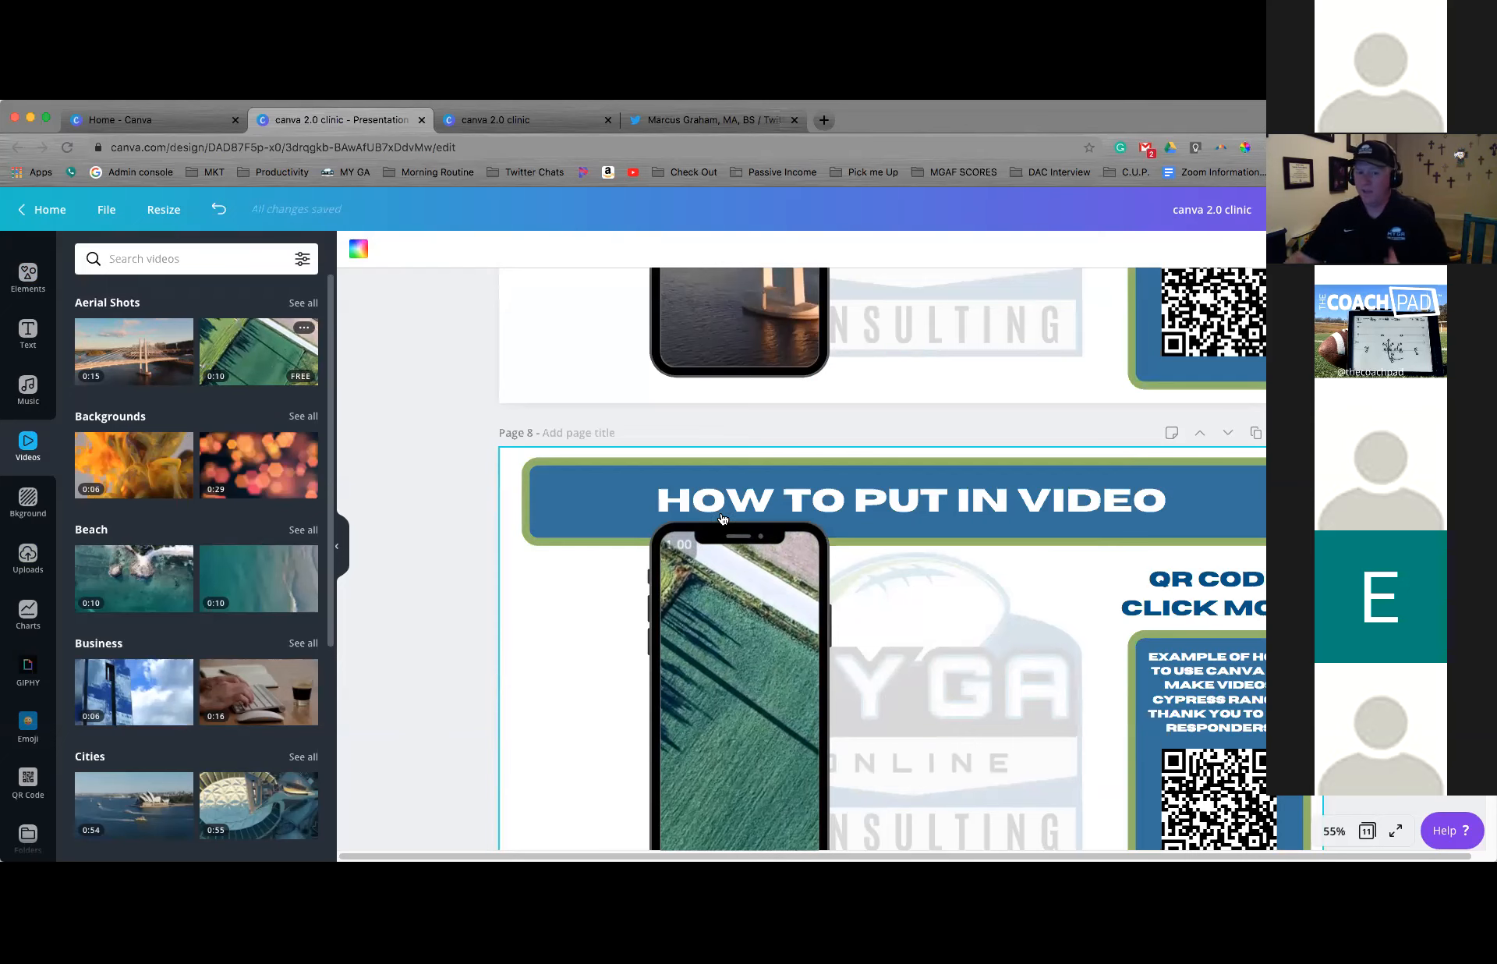
# Delete the green field video and the empty phone frame from page 8
pyautogui.scroll(-2, 719, 554)
pyautogui.click(715, 592)
pyautogui.press('Delete')
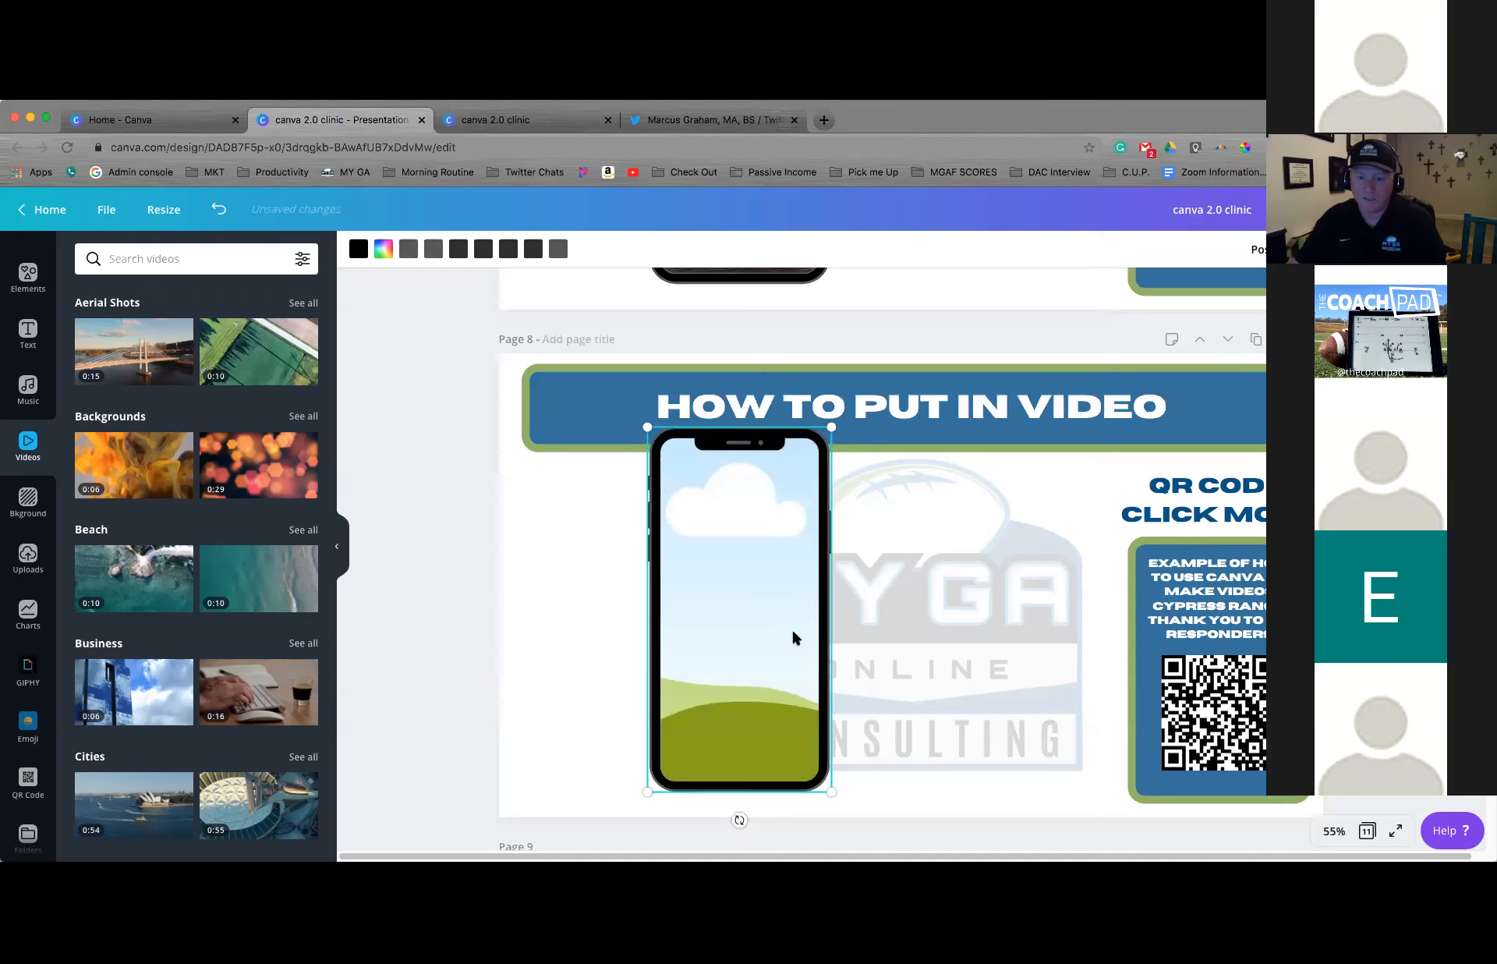
pyautogui.press('Delete')
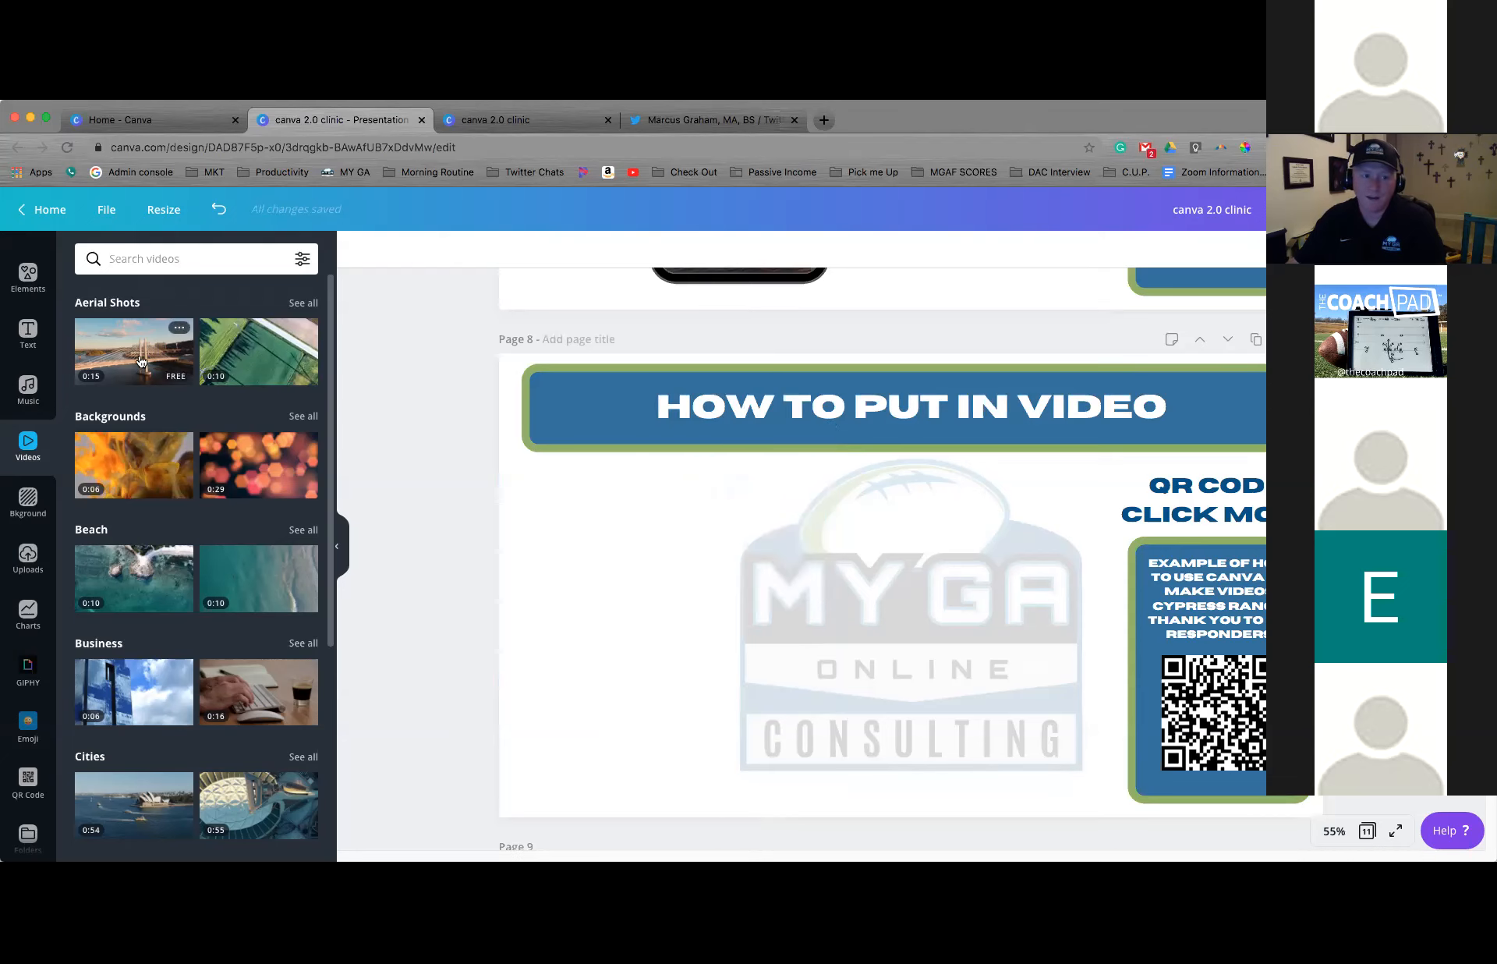
# Try inserting the 0:15 bridge video from Aerial Shots on page 8 without a frame, and delete it
pyautogui.click(141, 360)
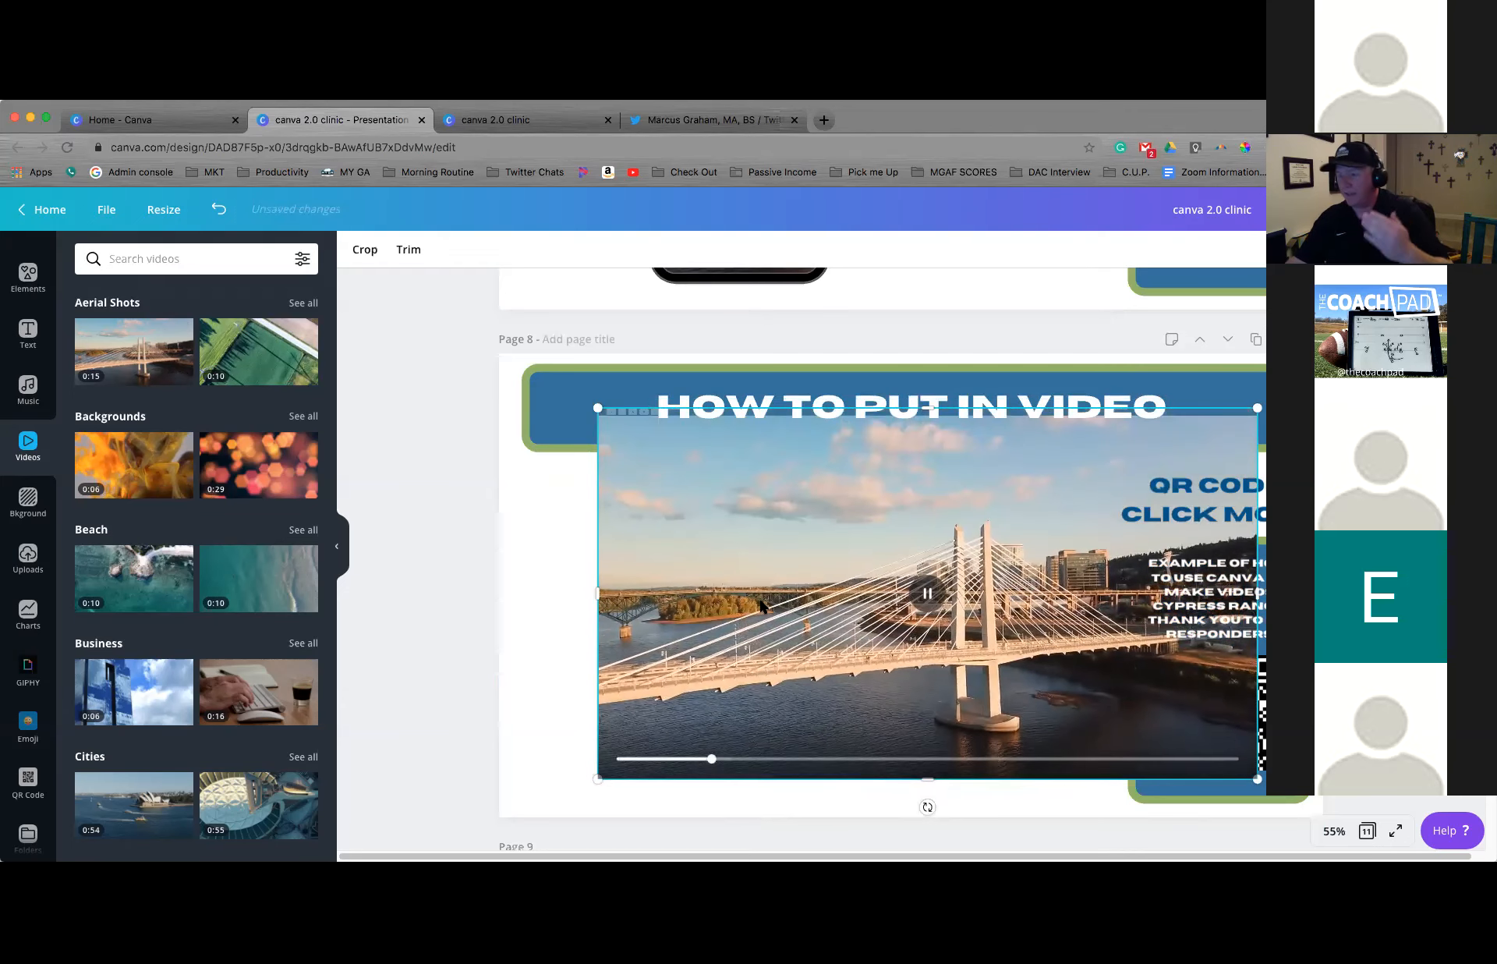
pyautogui.click(915, 599)
pyautogui.press('Delete')
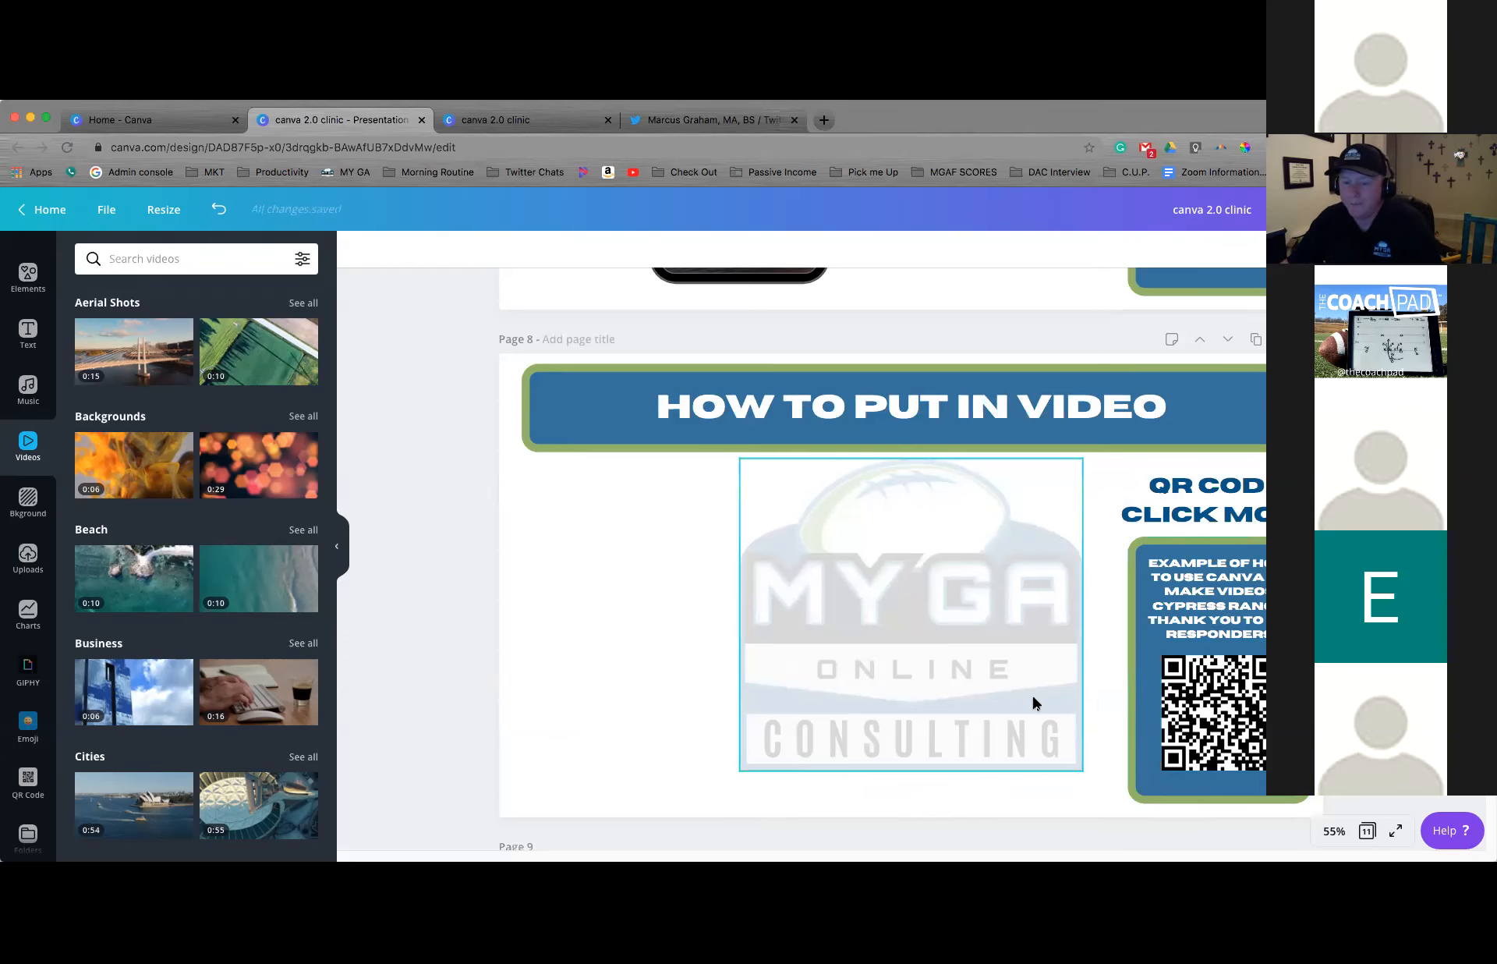
# Go to the ADDING MUSIC page and open the music library
pyautogui.scroll(5, 1032, 693)
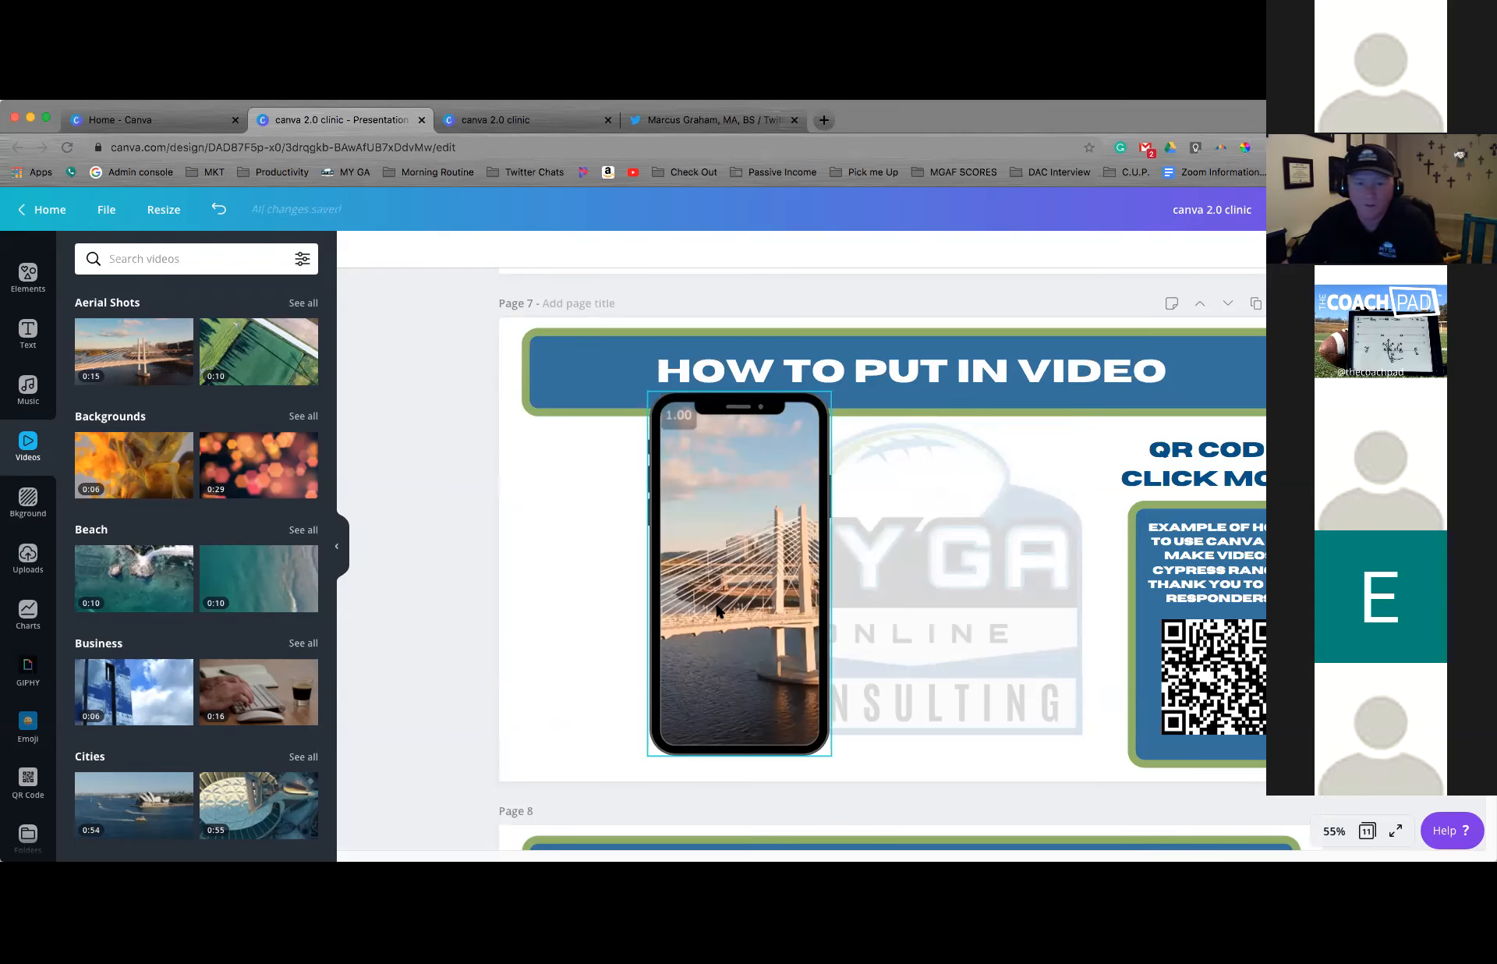
pyautogui.scroll(-10, 716, 606)
pyautogui.scroll(-5, 716, 605)
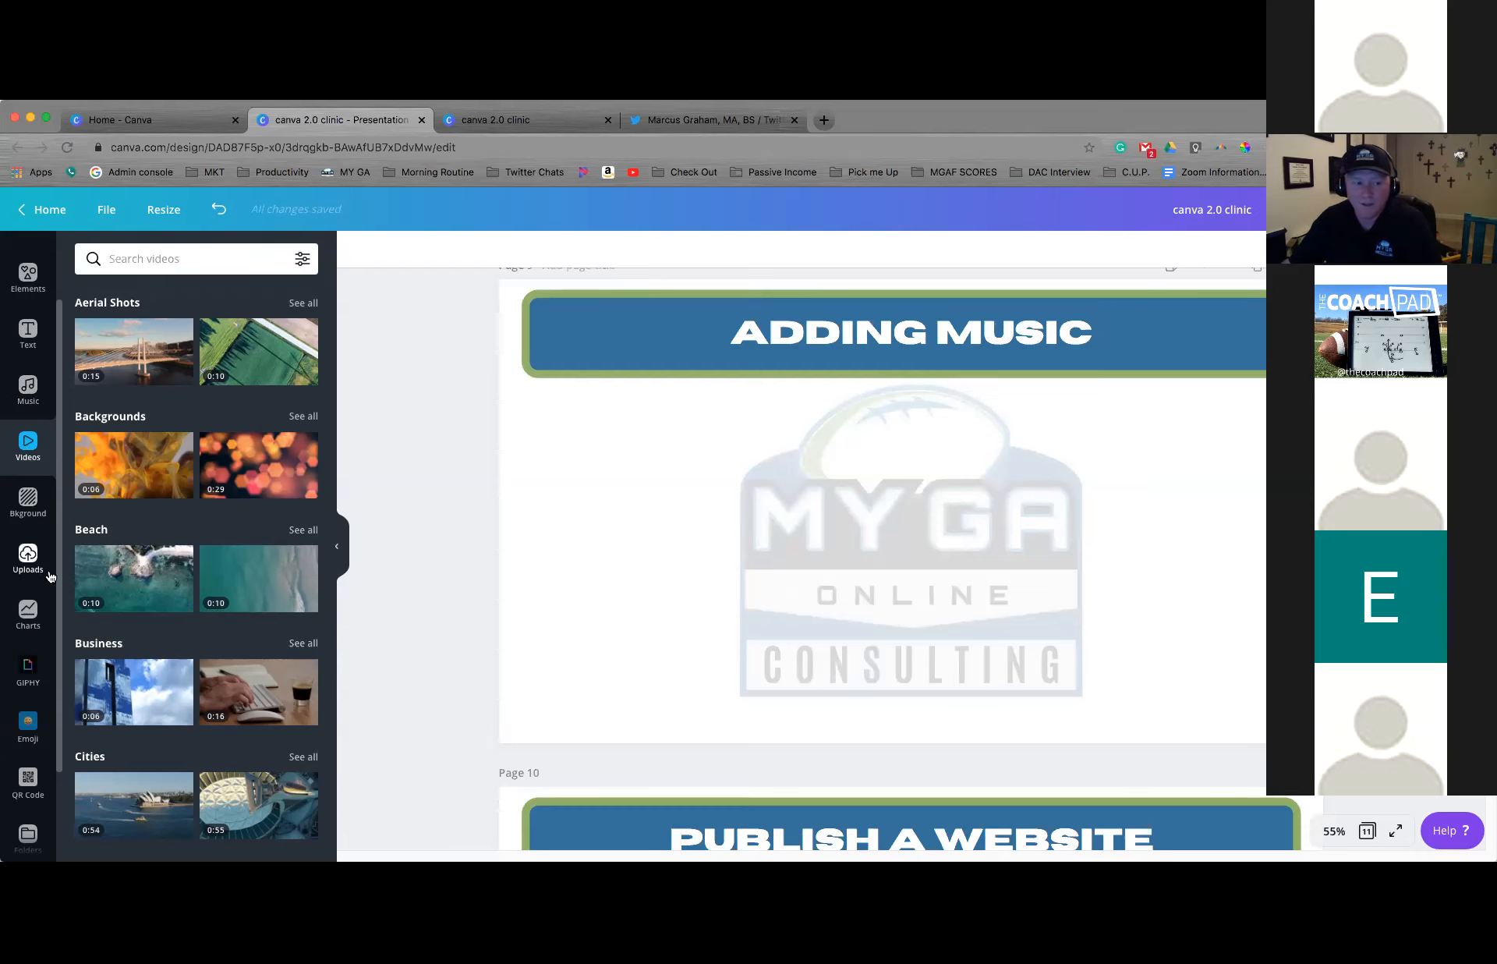
pyautogui.scroll(-2, 29, 554)
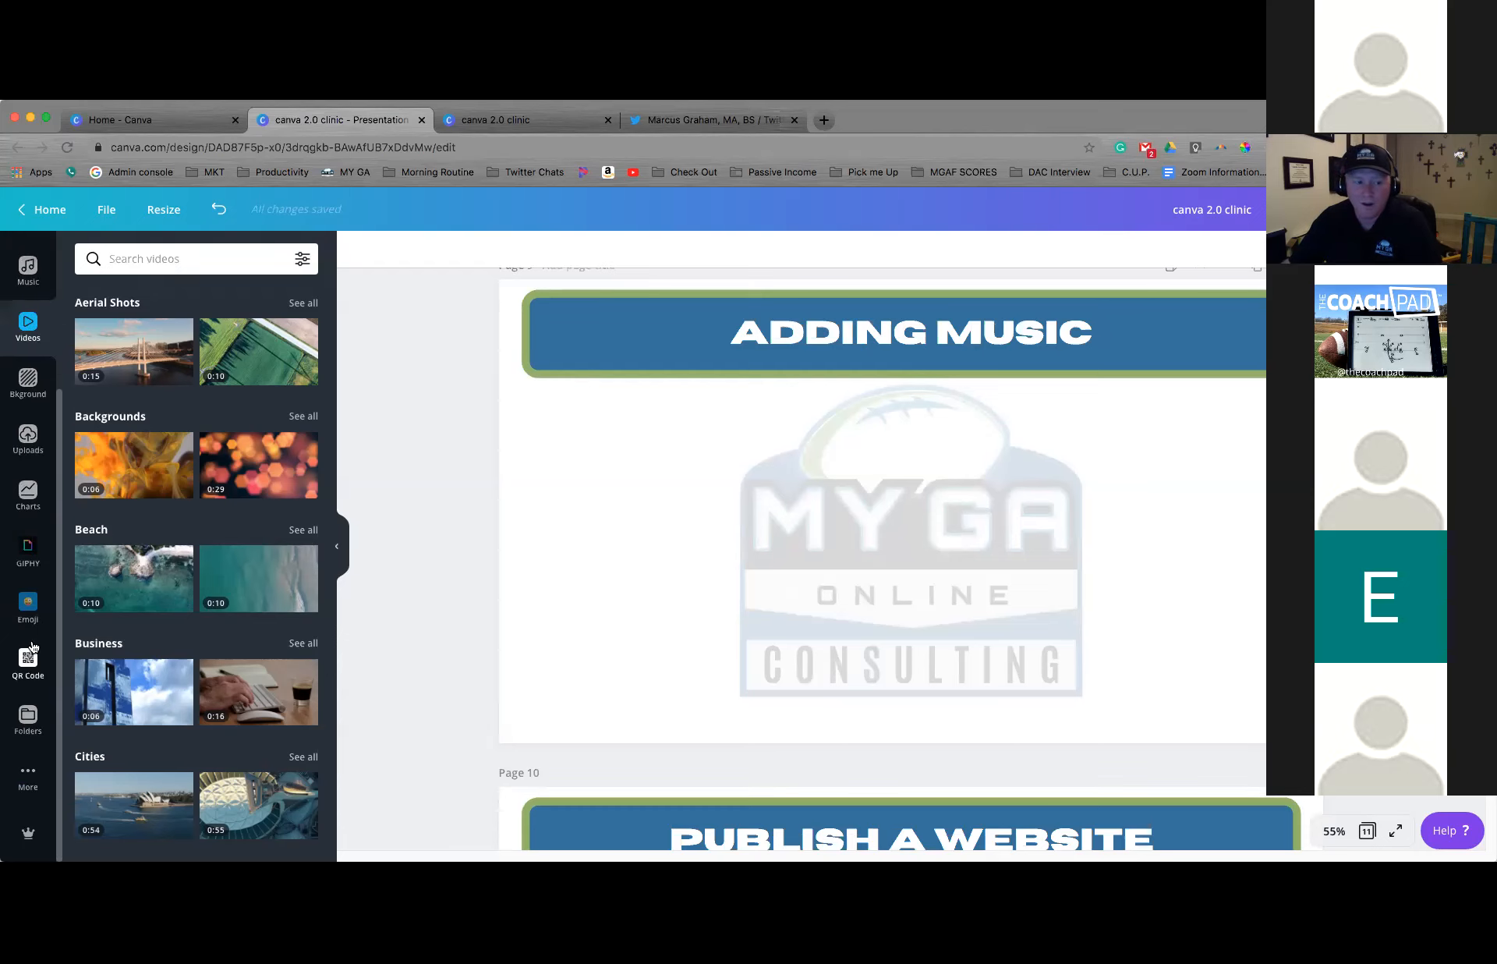
pyautogui.click(30, 764)
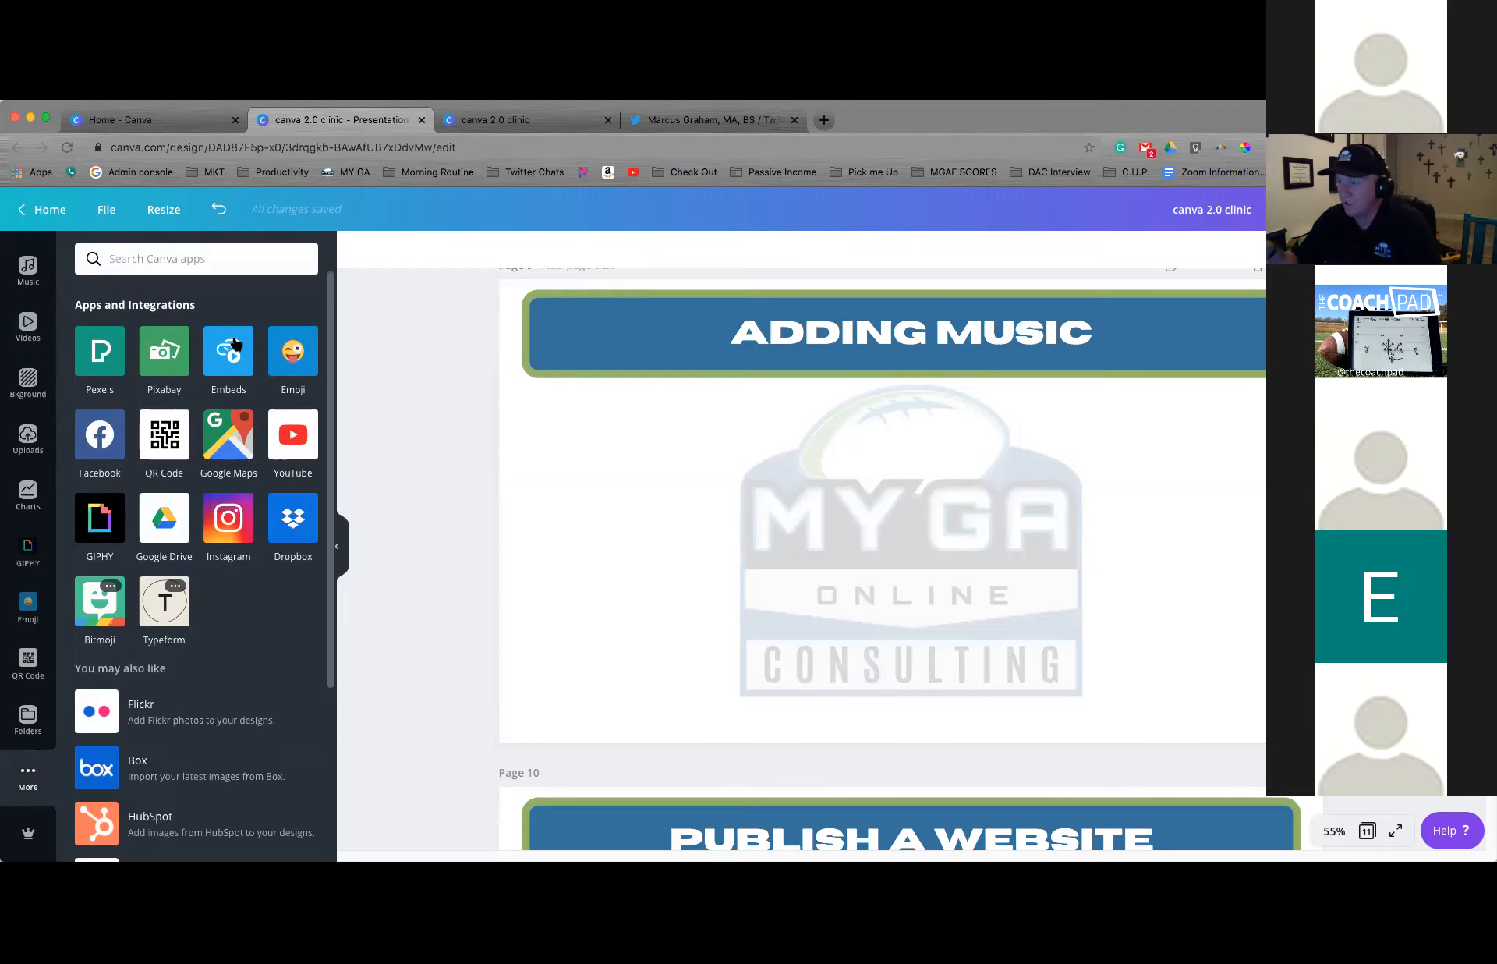
pyautogui.click(30, 278)
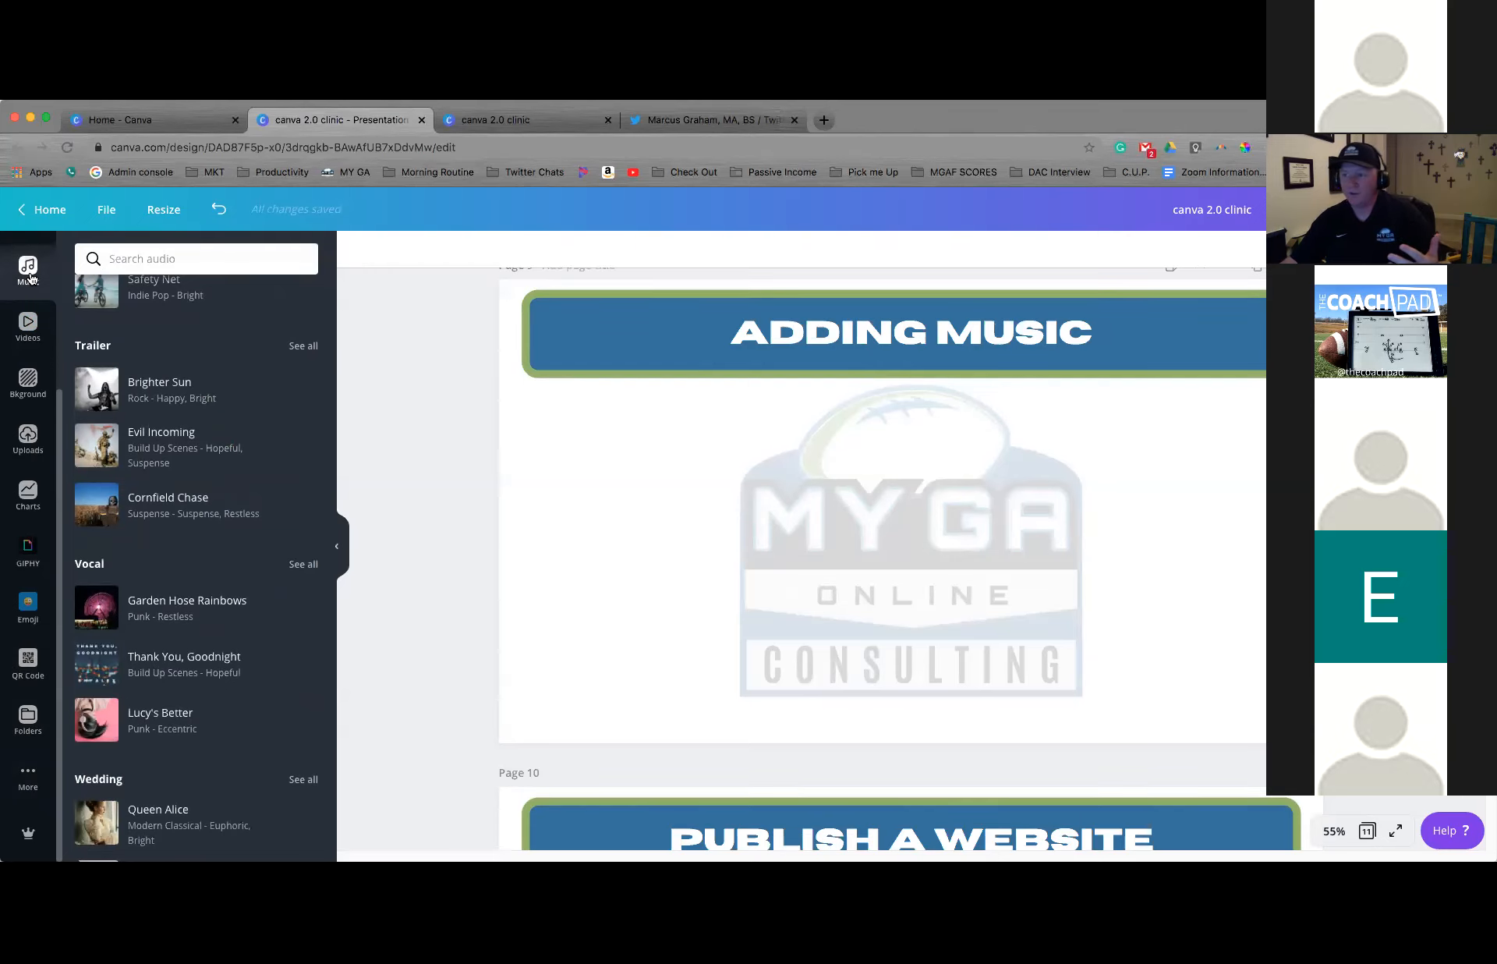
# List all Instrumental tracks and add Vivaldi The Four Seasons 'Spring' to the presentation
pyautogui.scroll(5, 173, 356)
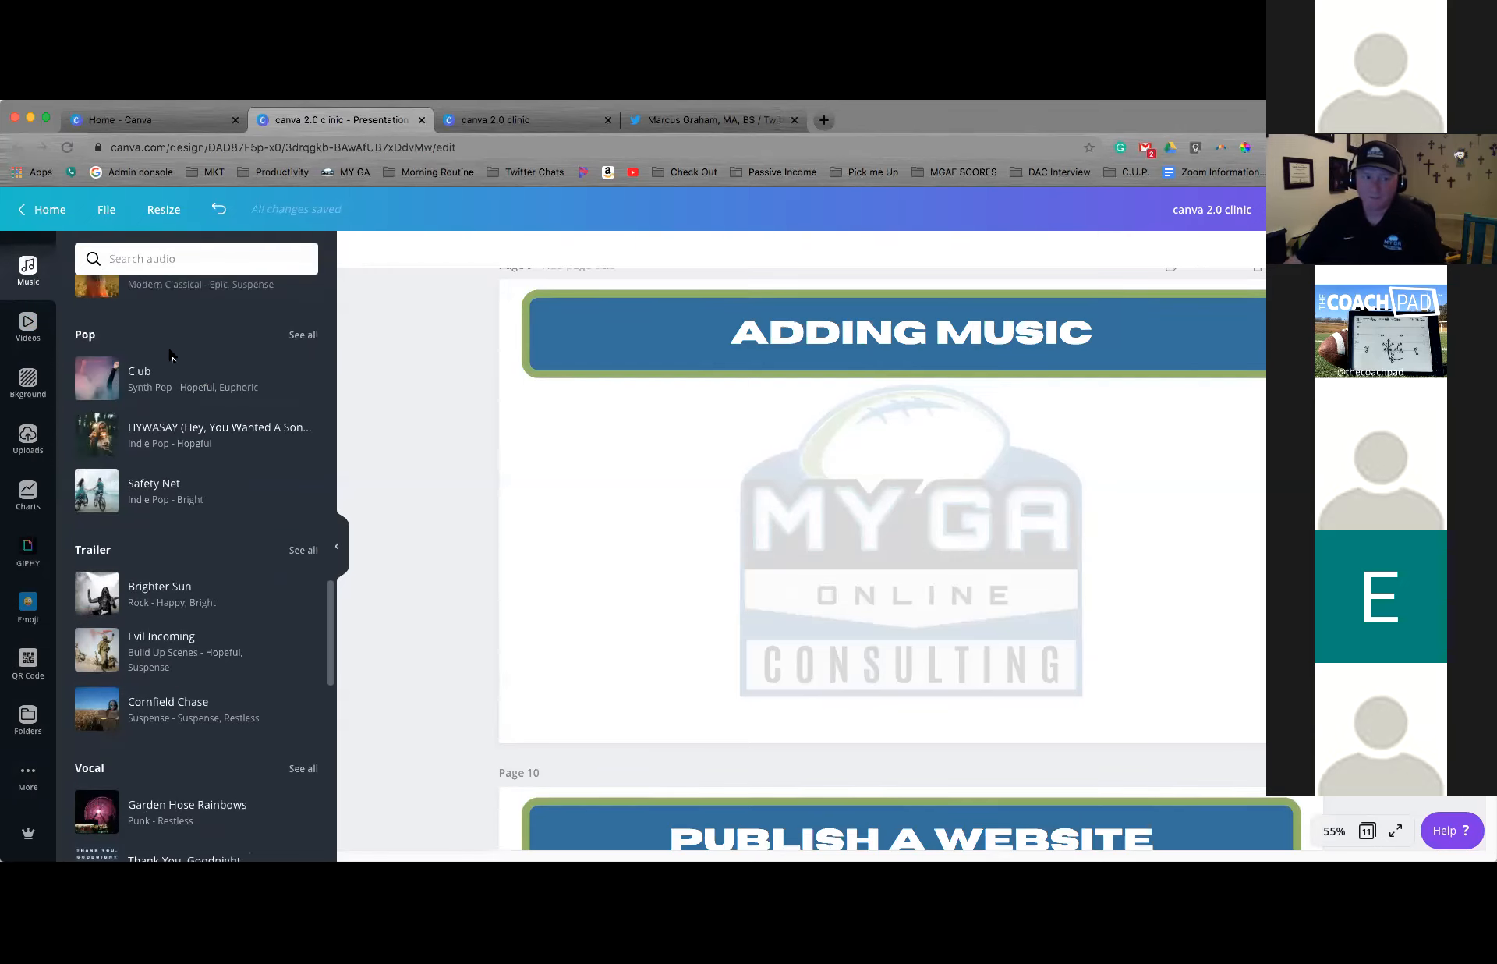
pyautogui.scroll(6, 174, 356)
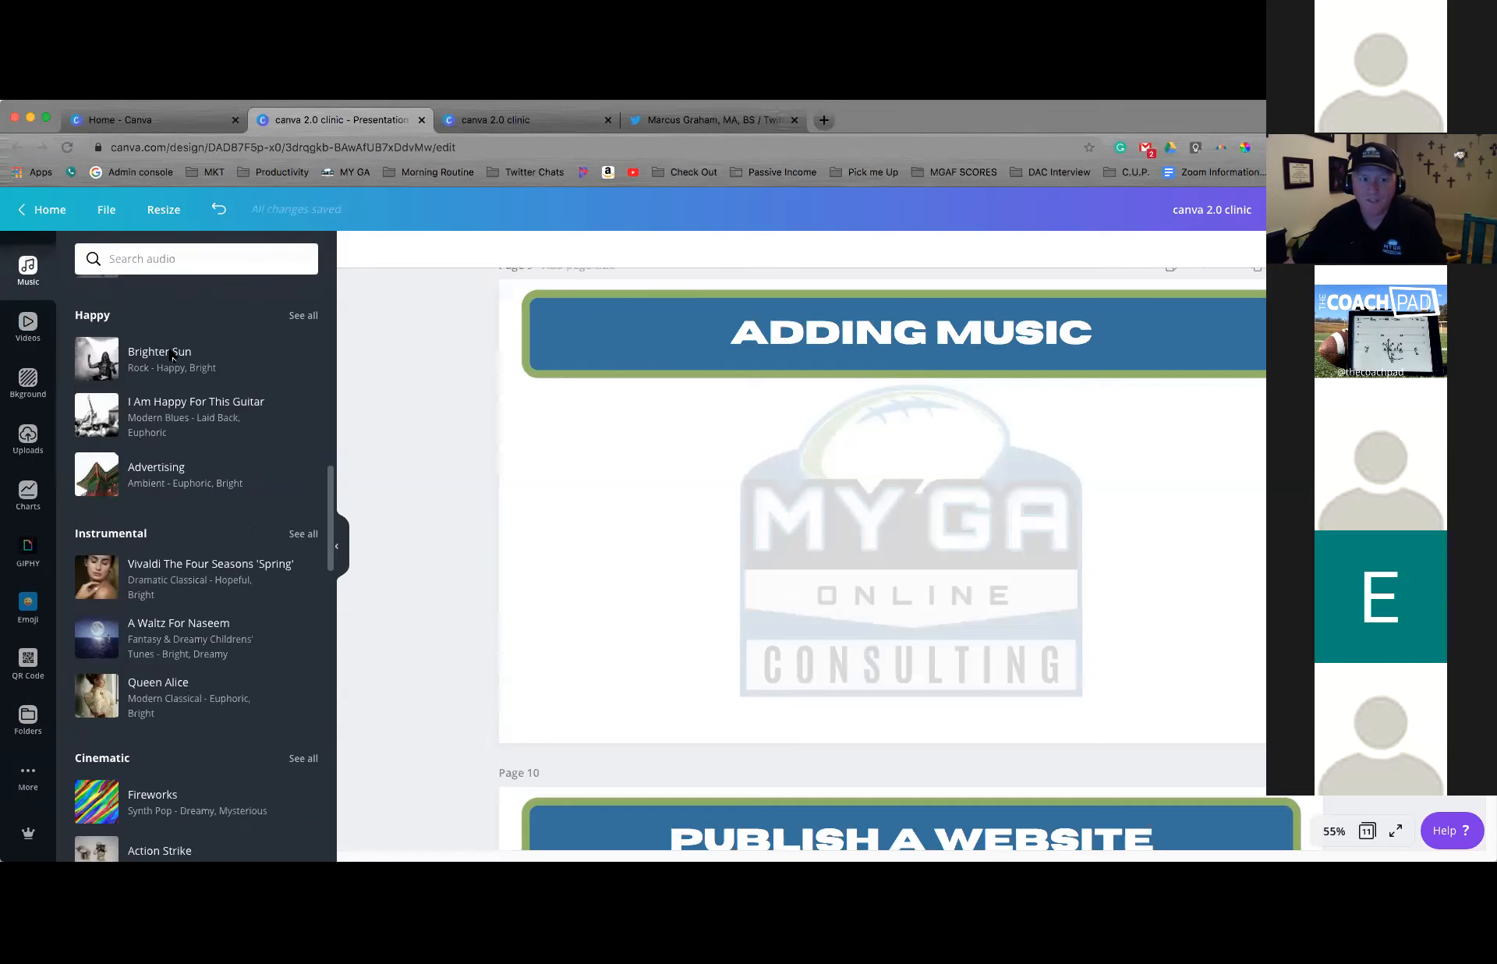
pyautogui.scroll(-1, 129, 515)
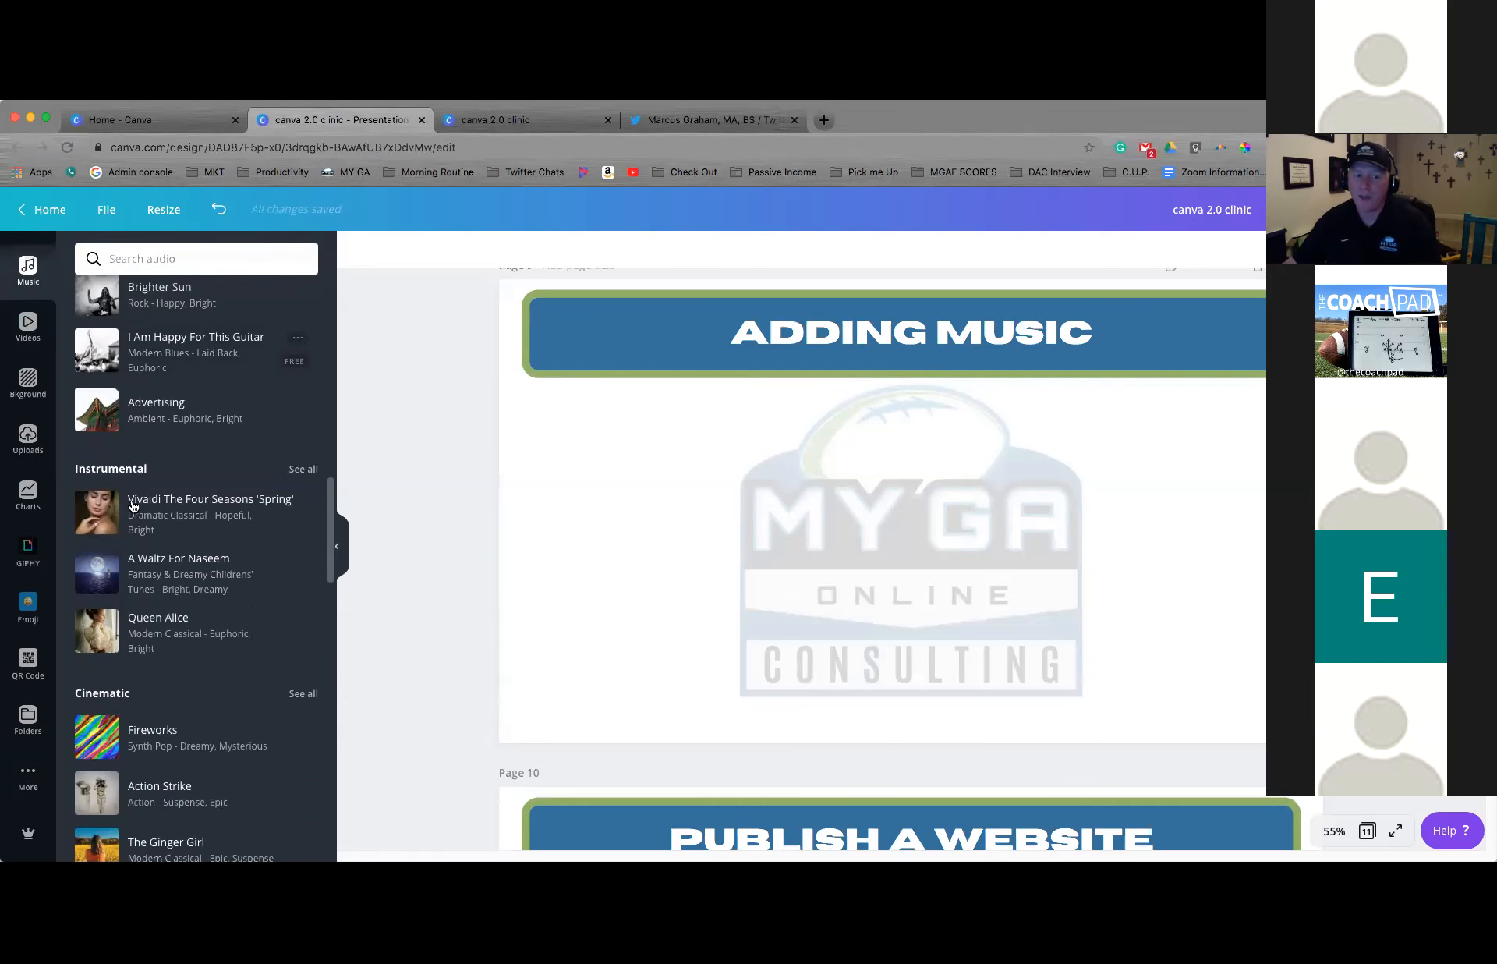
pyautogui.scroll(-1, 137, 561)
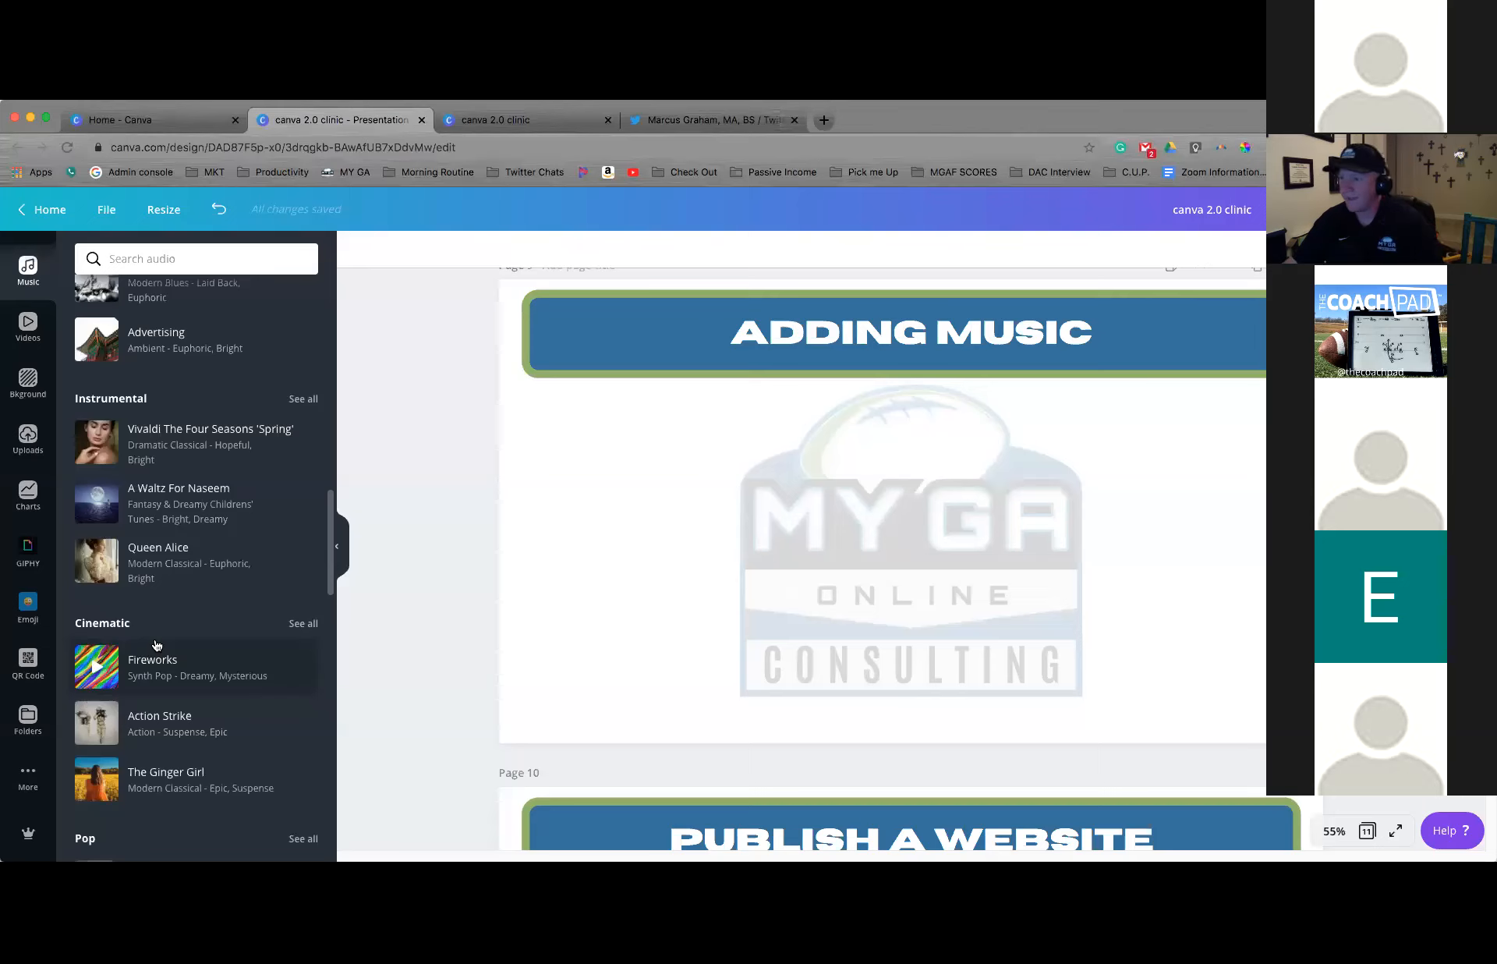
pyautogui.click(295, 400)
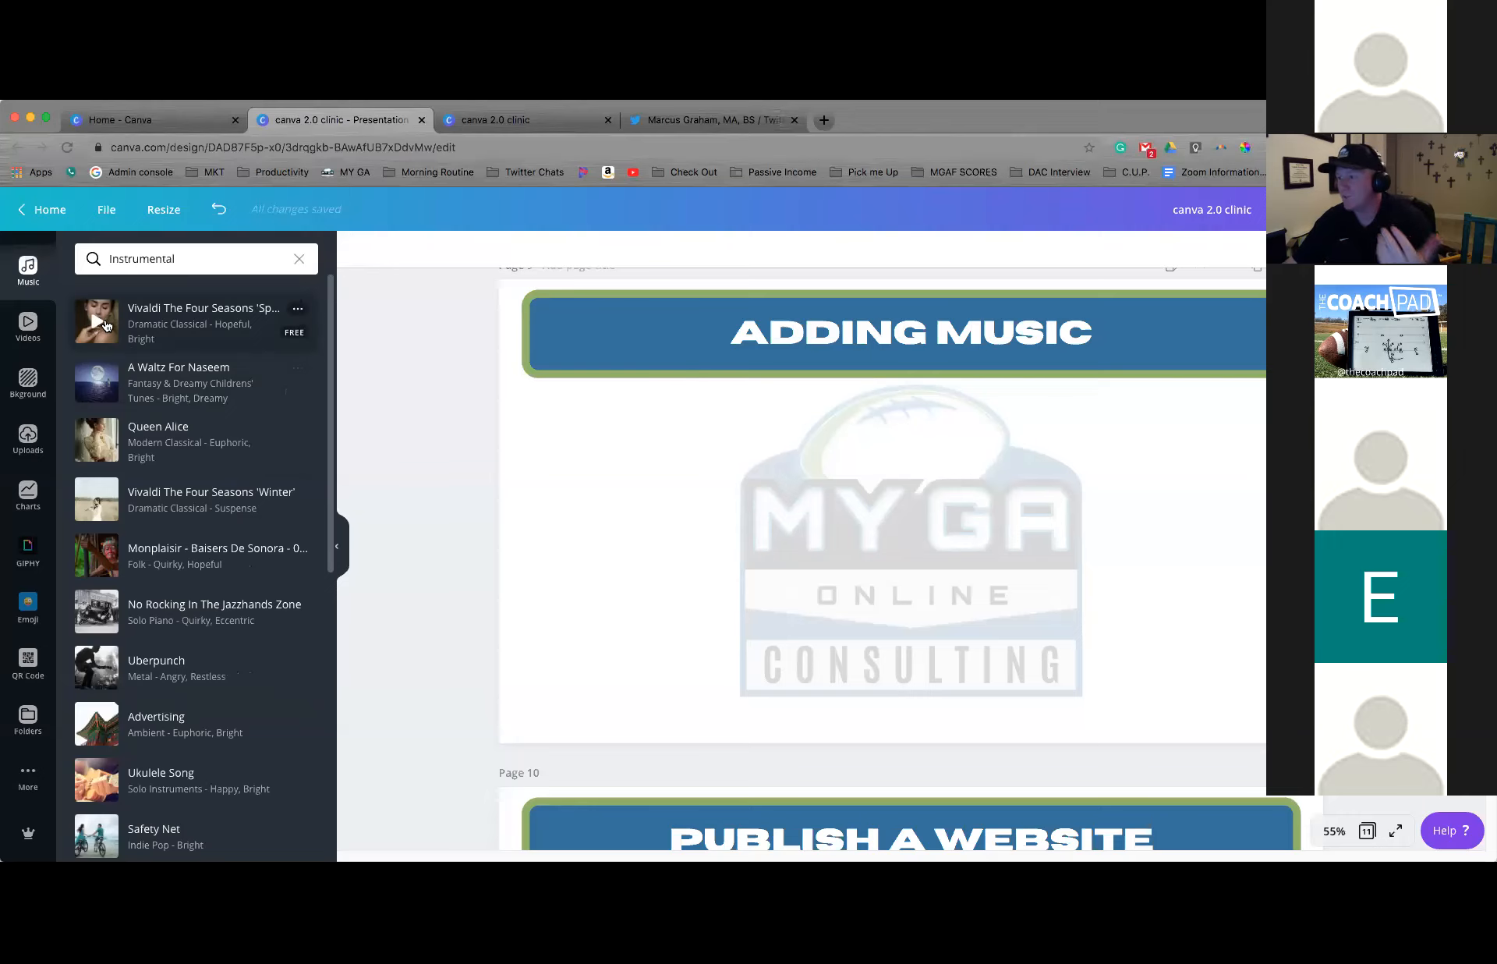
pyautogui.moveTo(150, 322); pyautogui.dragTo(878, 516)
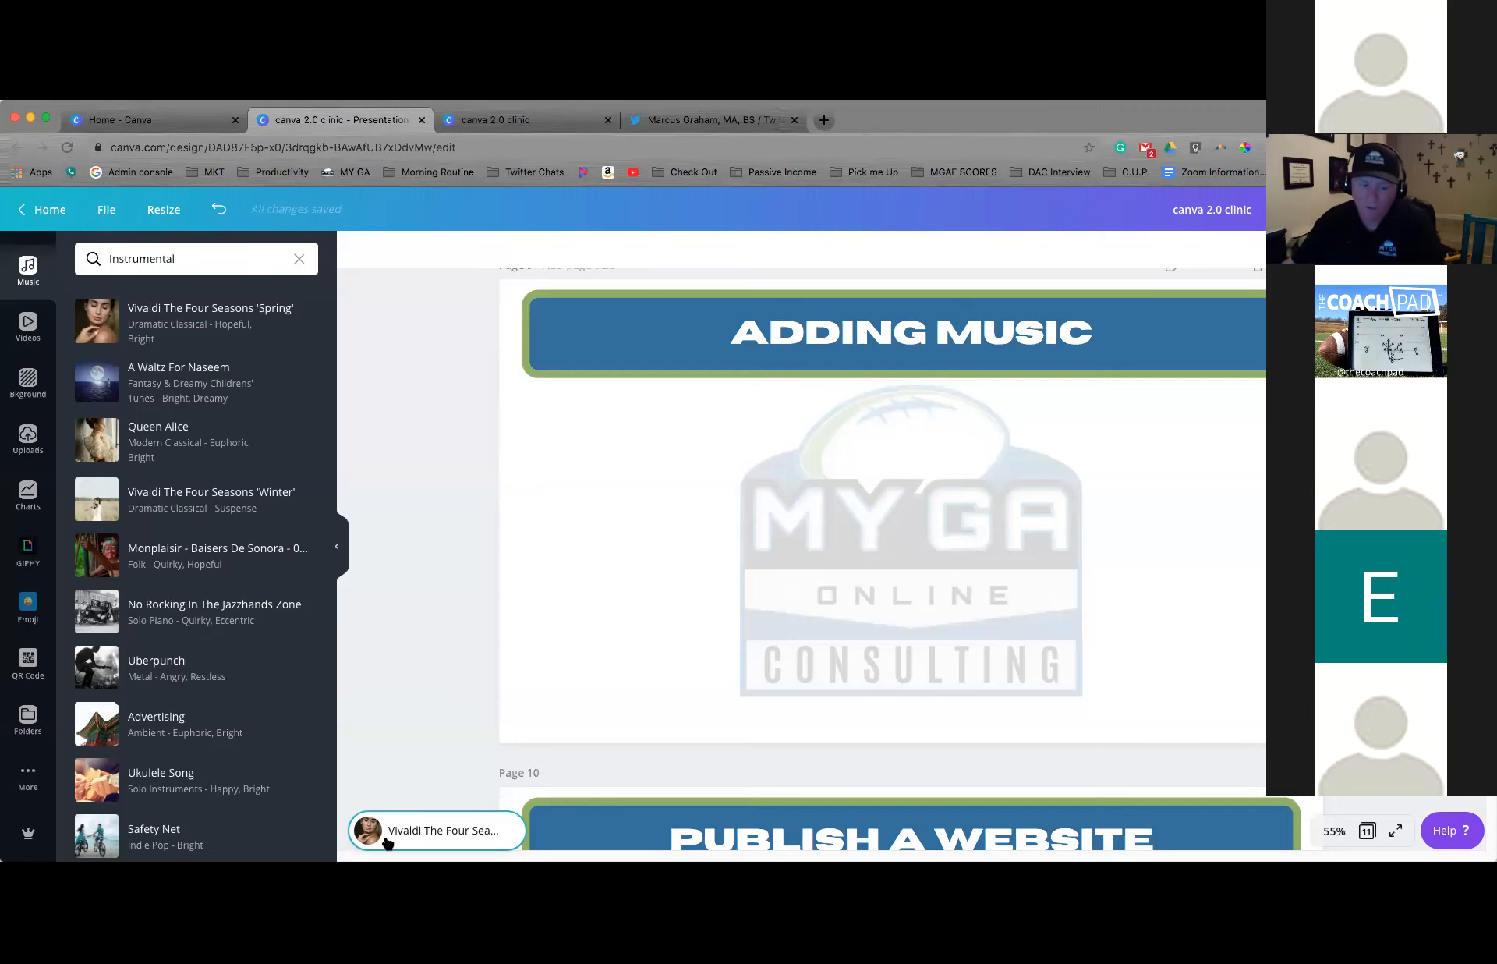
# Select the Vivaldi soundtrack and shift its used segment to a part near the end of the waveform
pyautogui.click(387, 842)
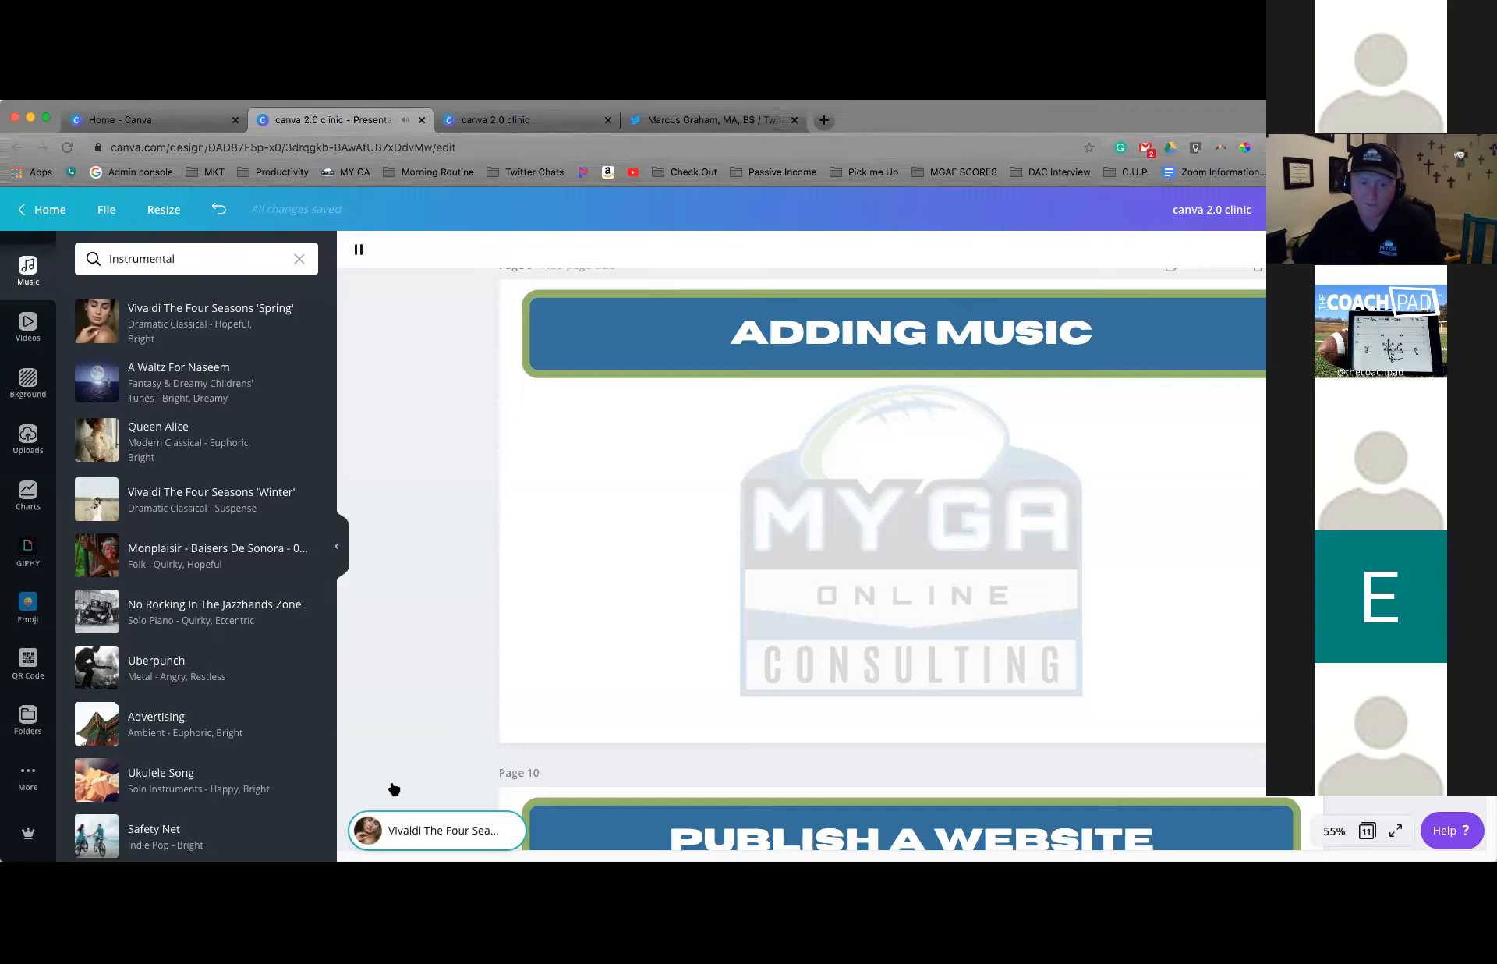
pyautogui.click(358, 250)
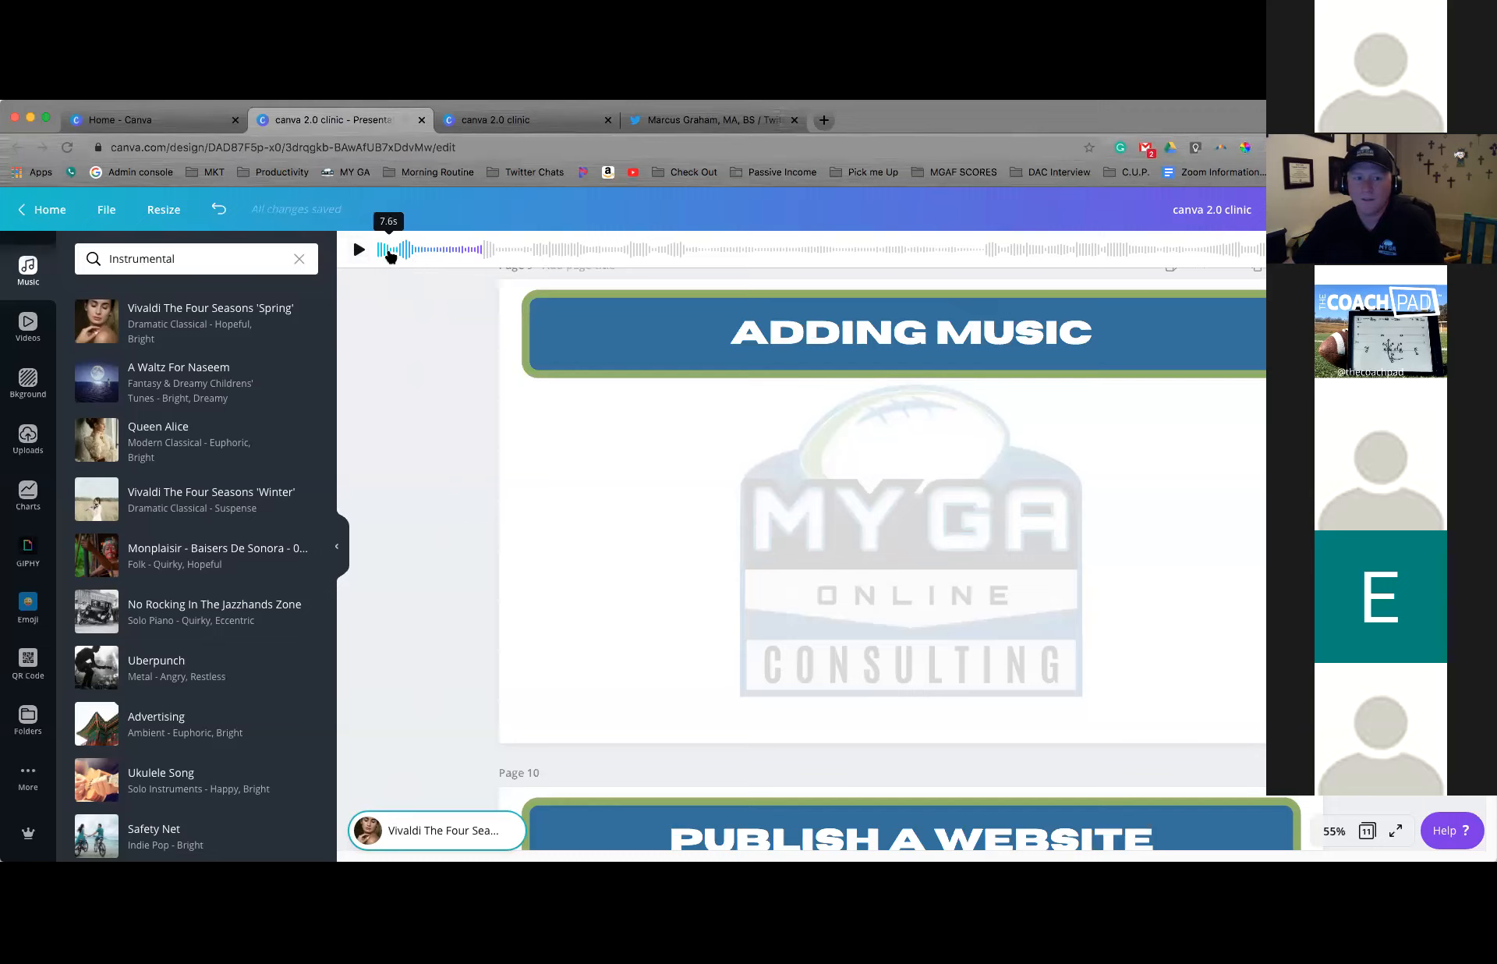
pyautogui.moveTo(460, 254); pyautogui.dragTo(1248, 238)
pyautogui.click(359, 250)
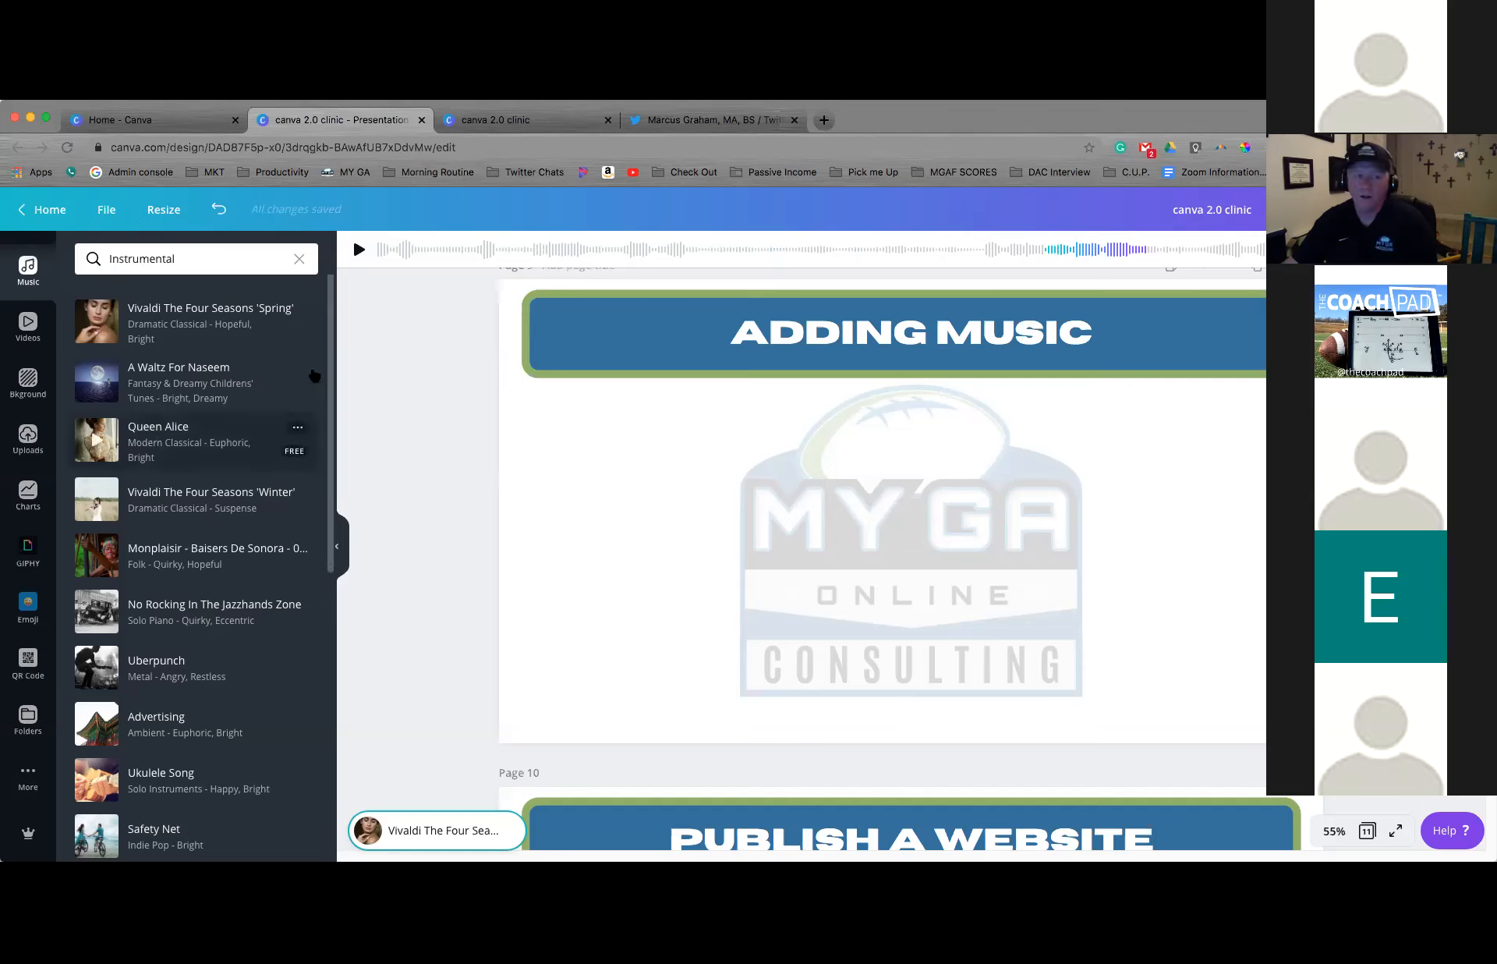
# Clear the Instrumental audio search, and lower the Vivaldi soundtrack's volume to zero
pyautogui.click(298, 258)
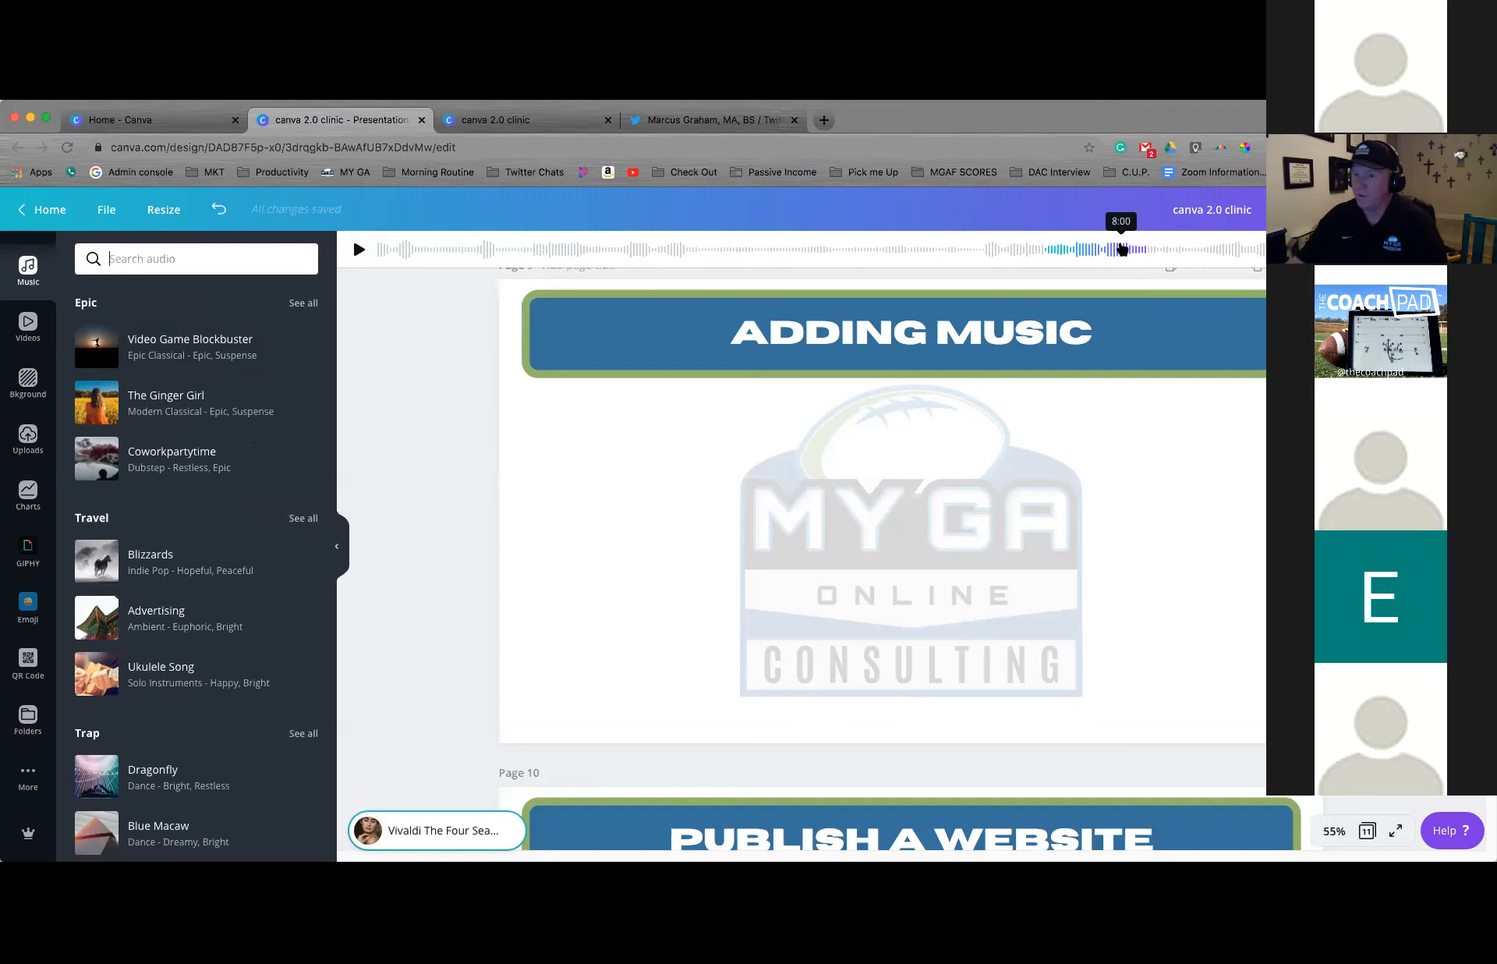
pyautogui.click(1425, 250)
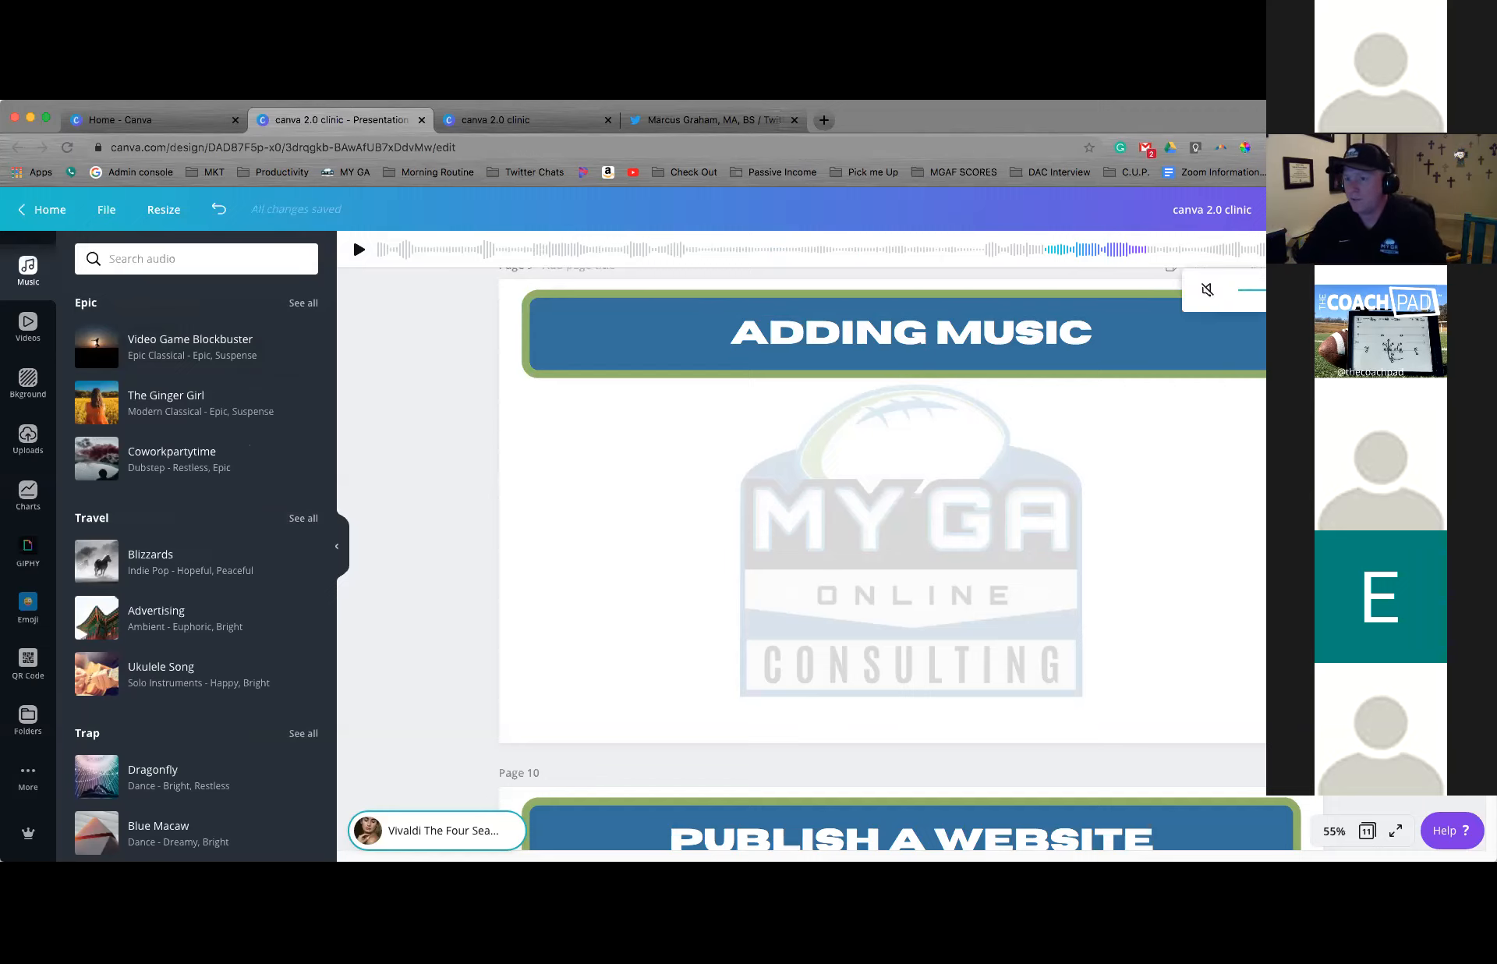
pyautogui.moveTo(1369, 289); pyautogui.dragTo(1252, 288)
pyautogui.click(1207, 290)
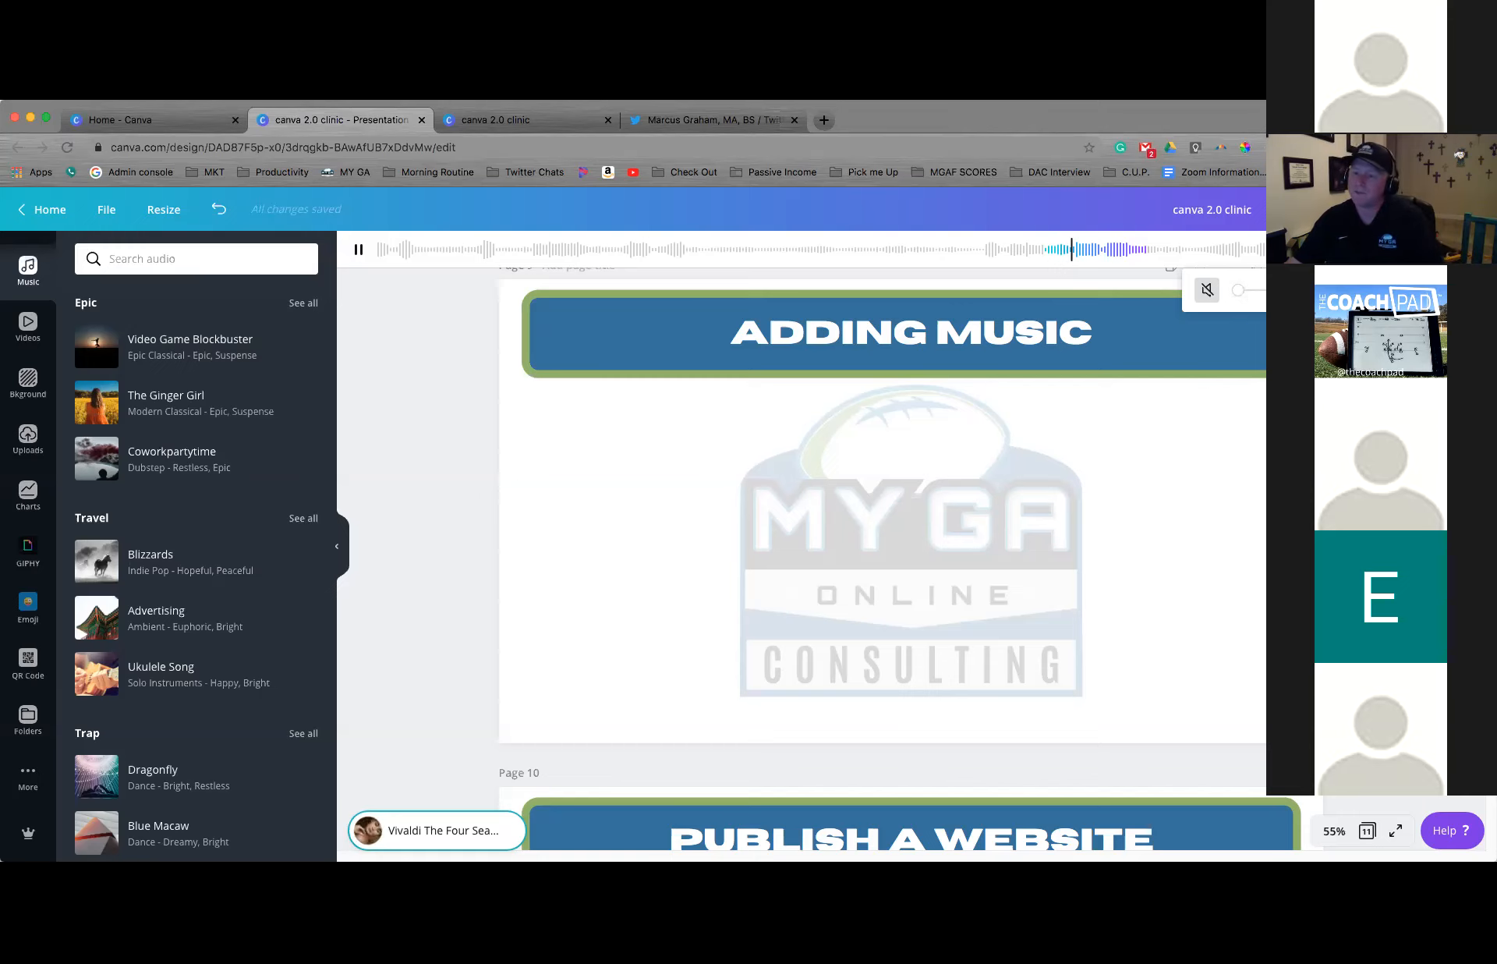
pyautogui.press('Escape')
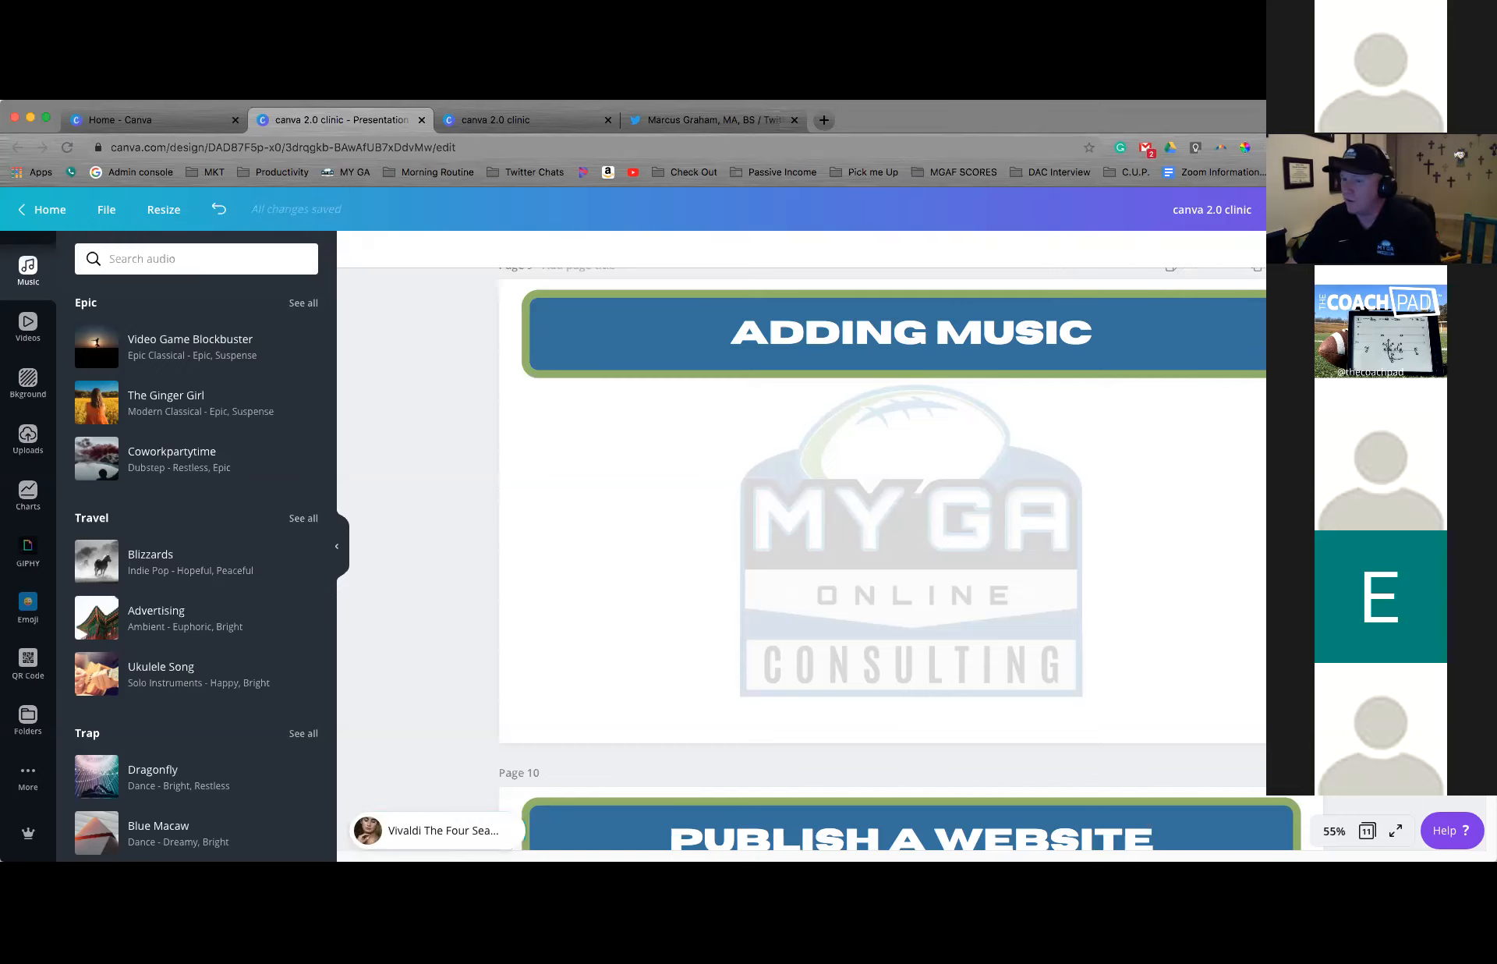
# Look at the file type choices in the download options and close them without downloading
pyautogui.click(1364, 318)
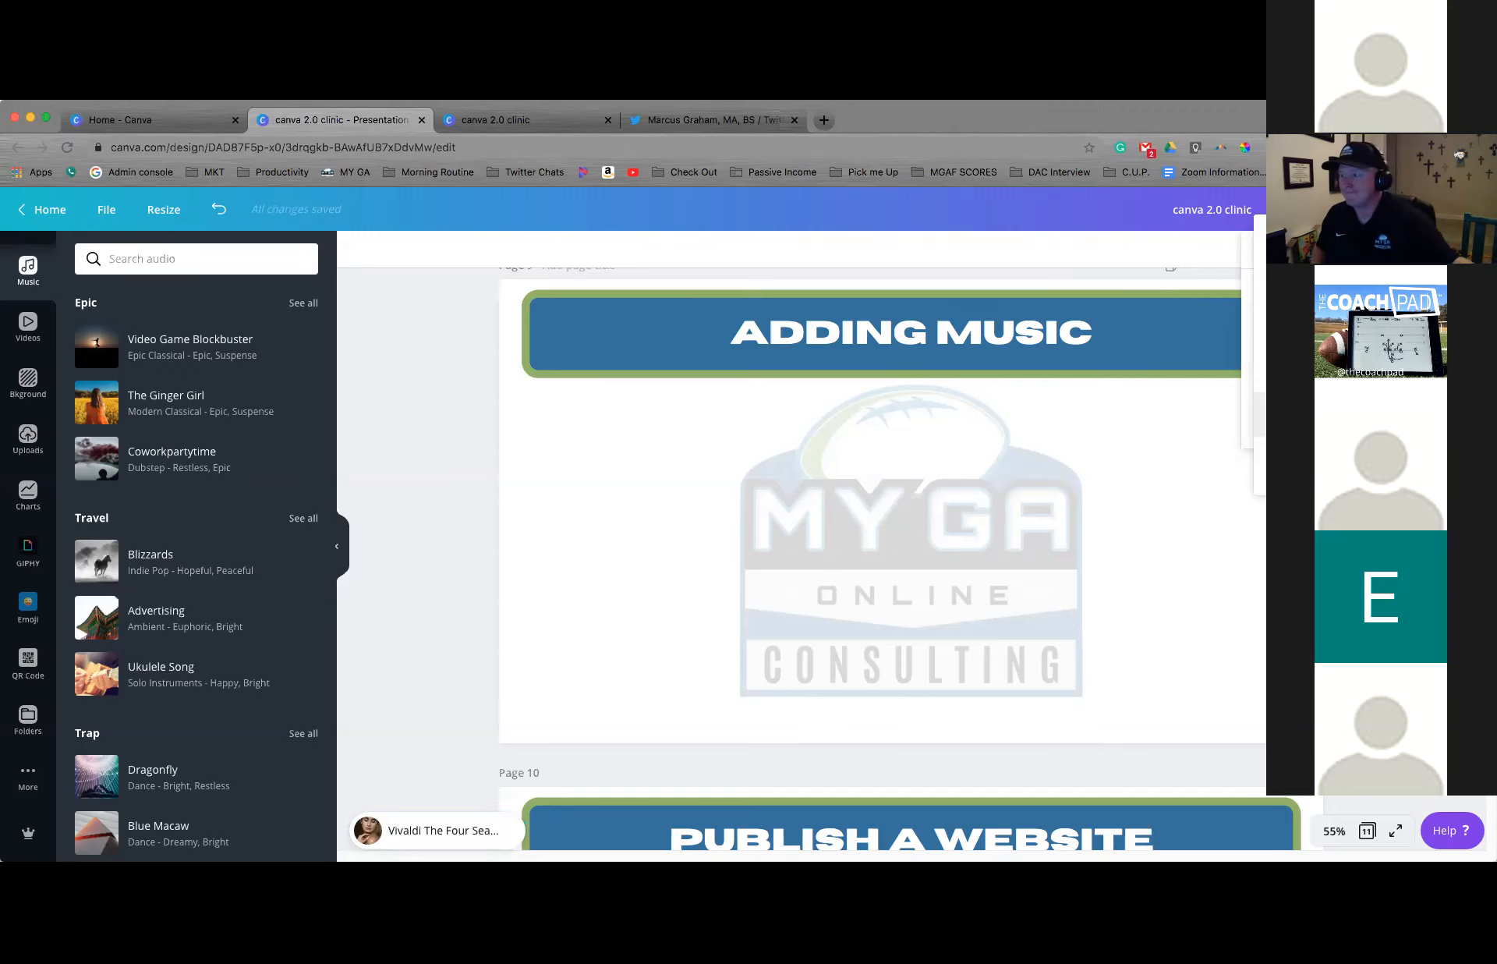
pyautogui.press('Escape')
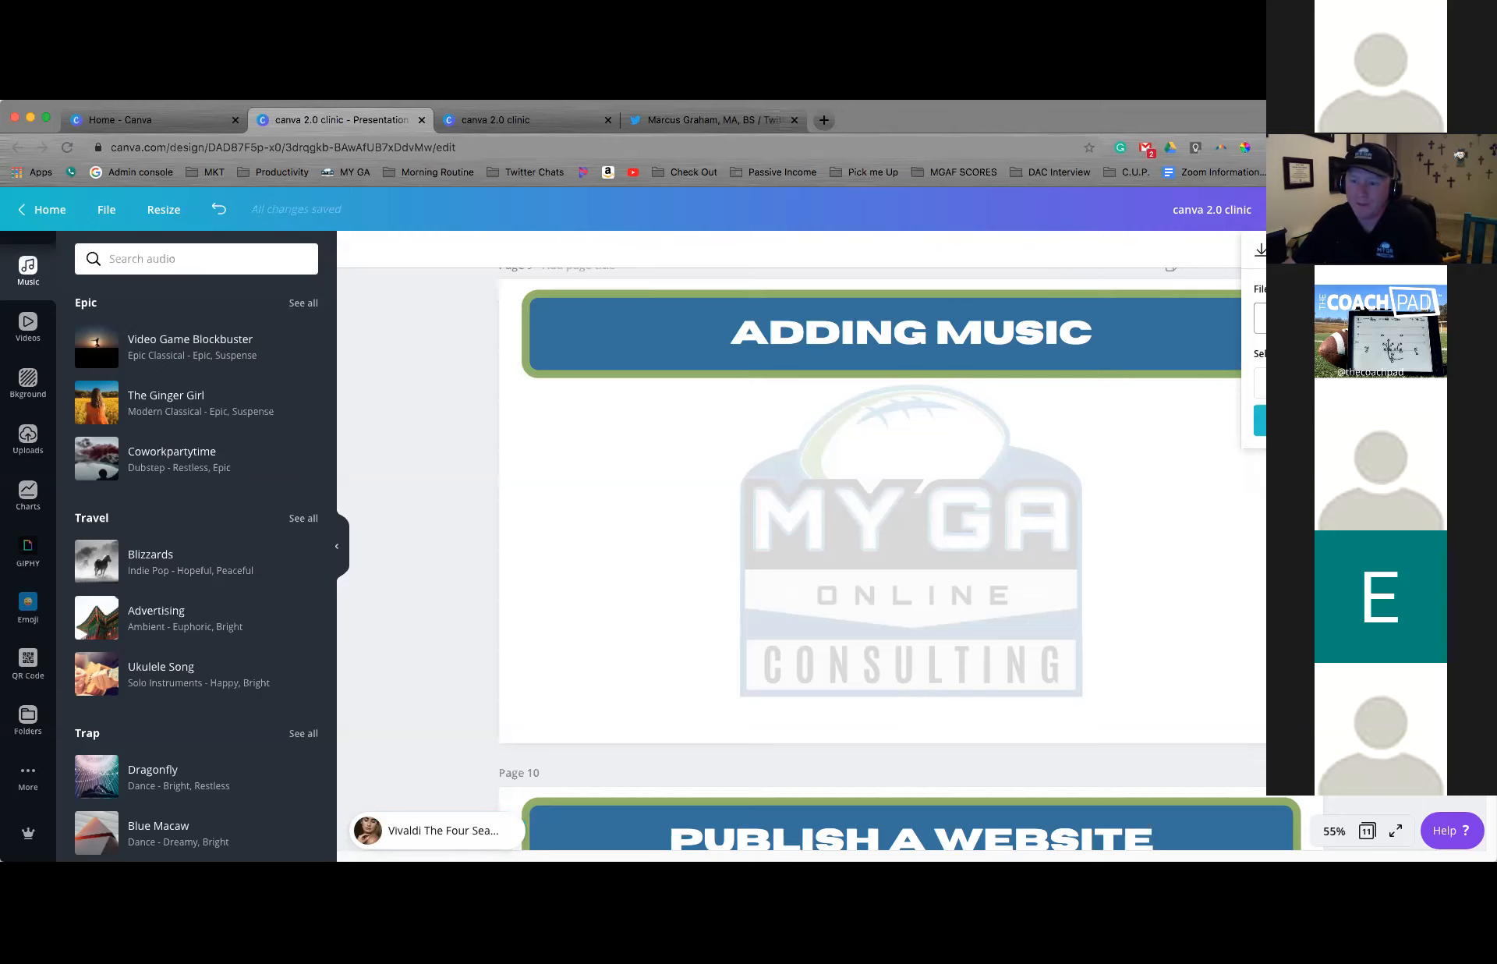
pyautogui.press('Escape')
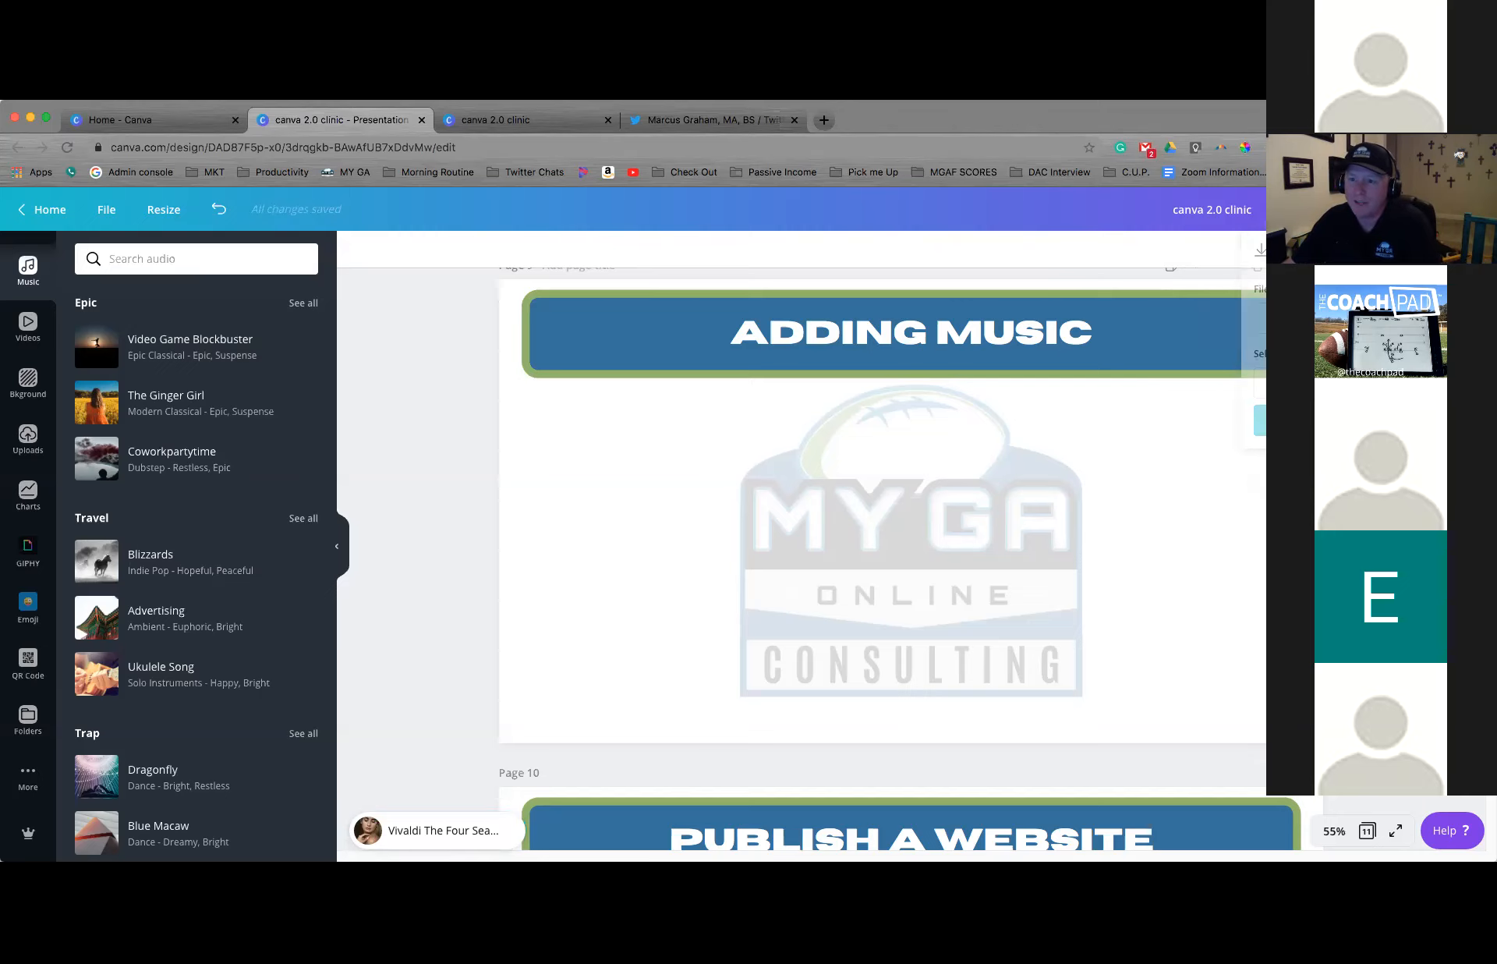
# Go to the PUBLISH A WEBSITE page, choose to publish the presentation as a website and open it in a new tab
pyautogui.scroll(-6, 881, 546)
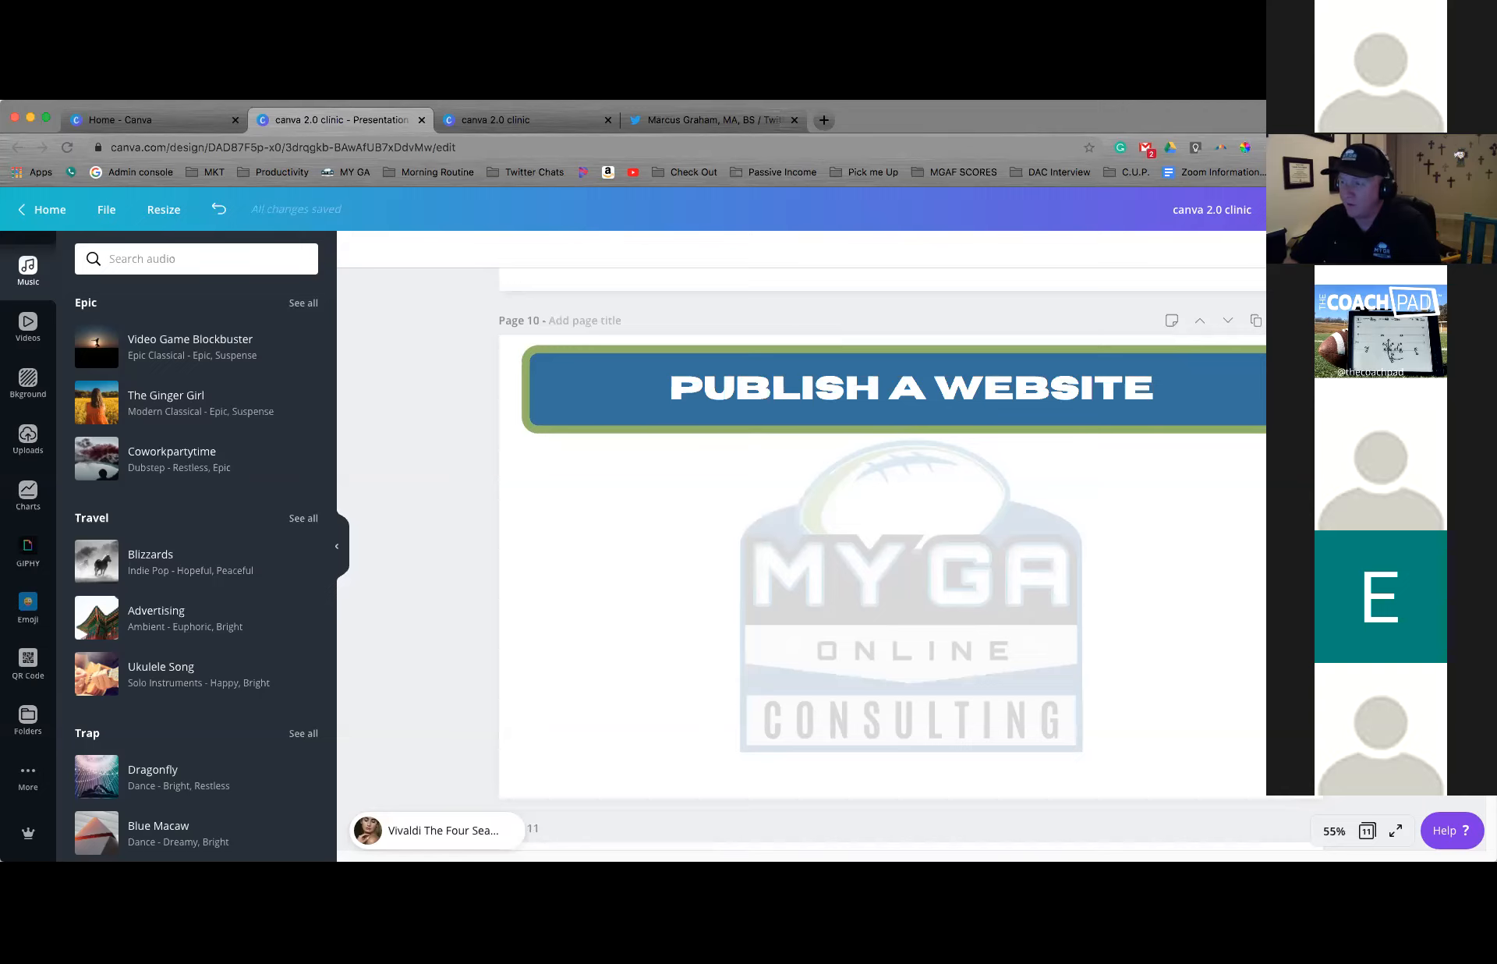
pyautogui.scroll(-1, 881, 545)
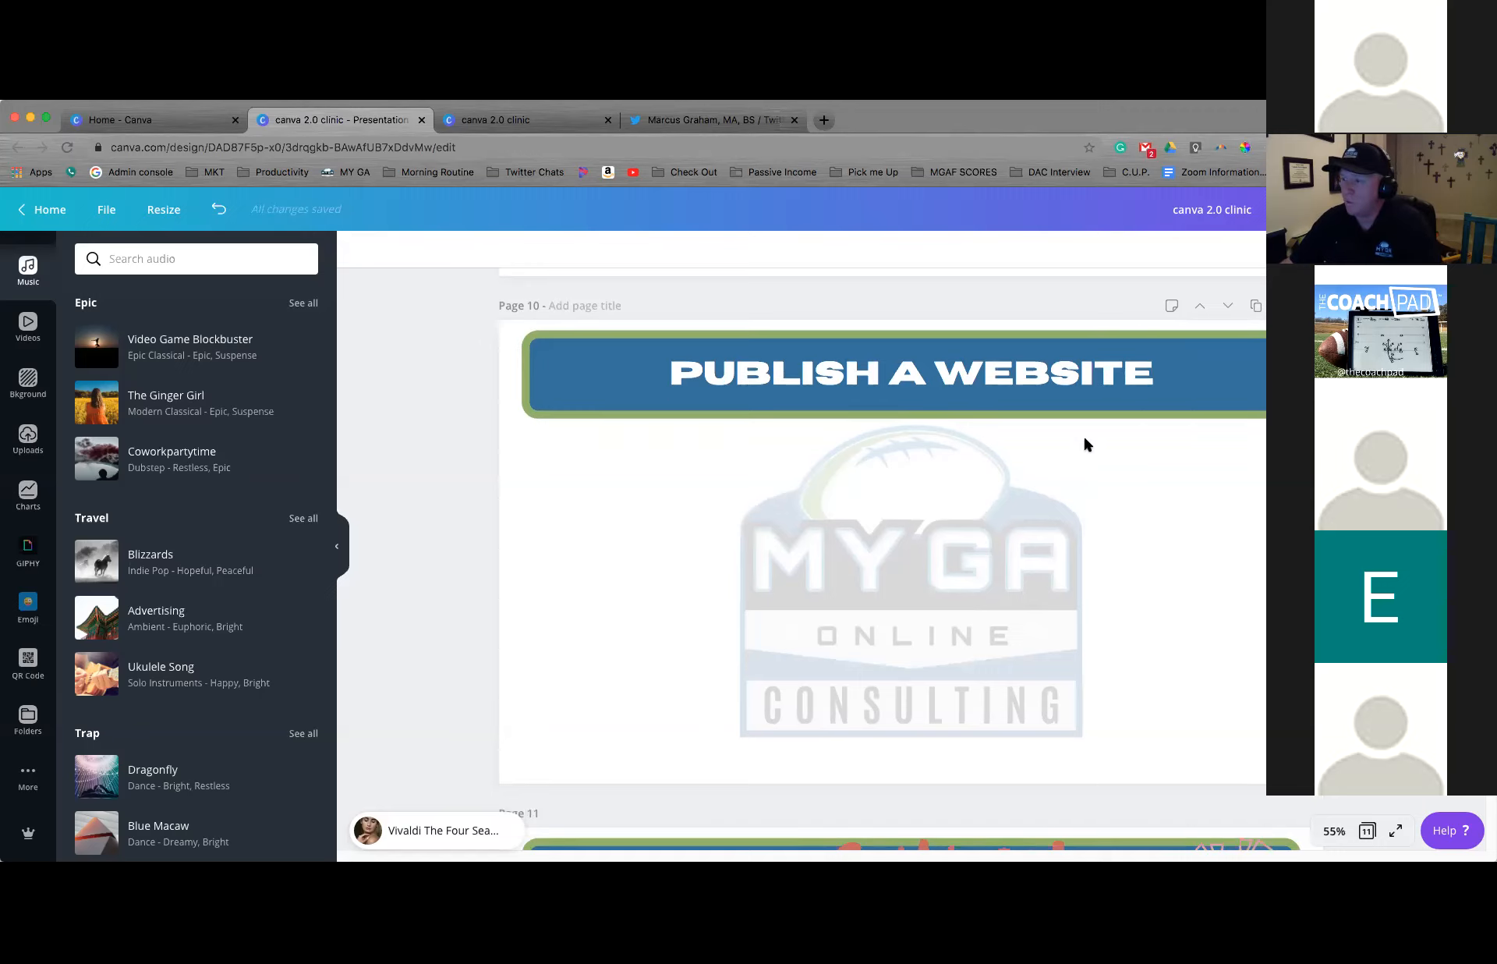
pyautogui.click(670, 500)
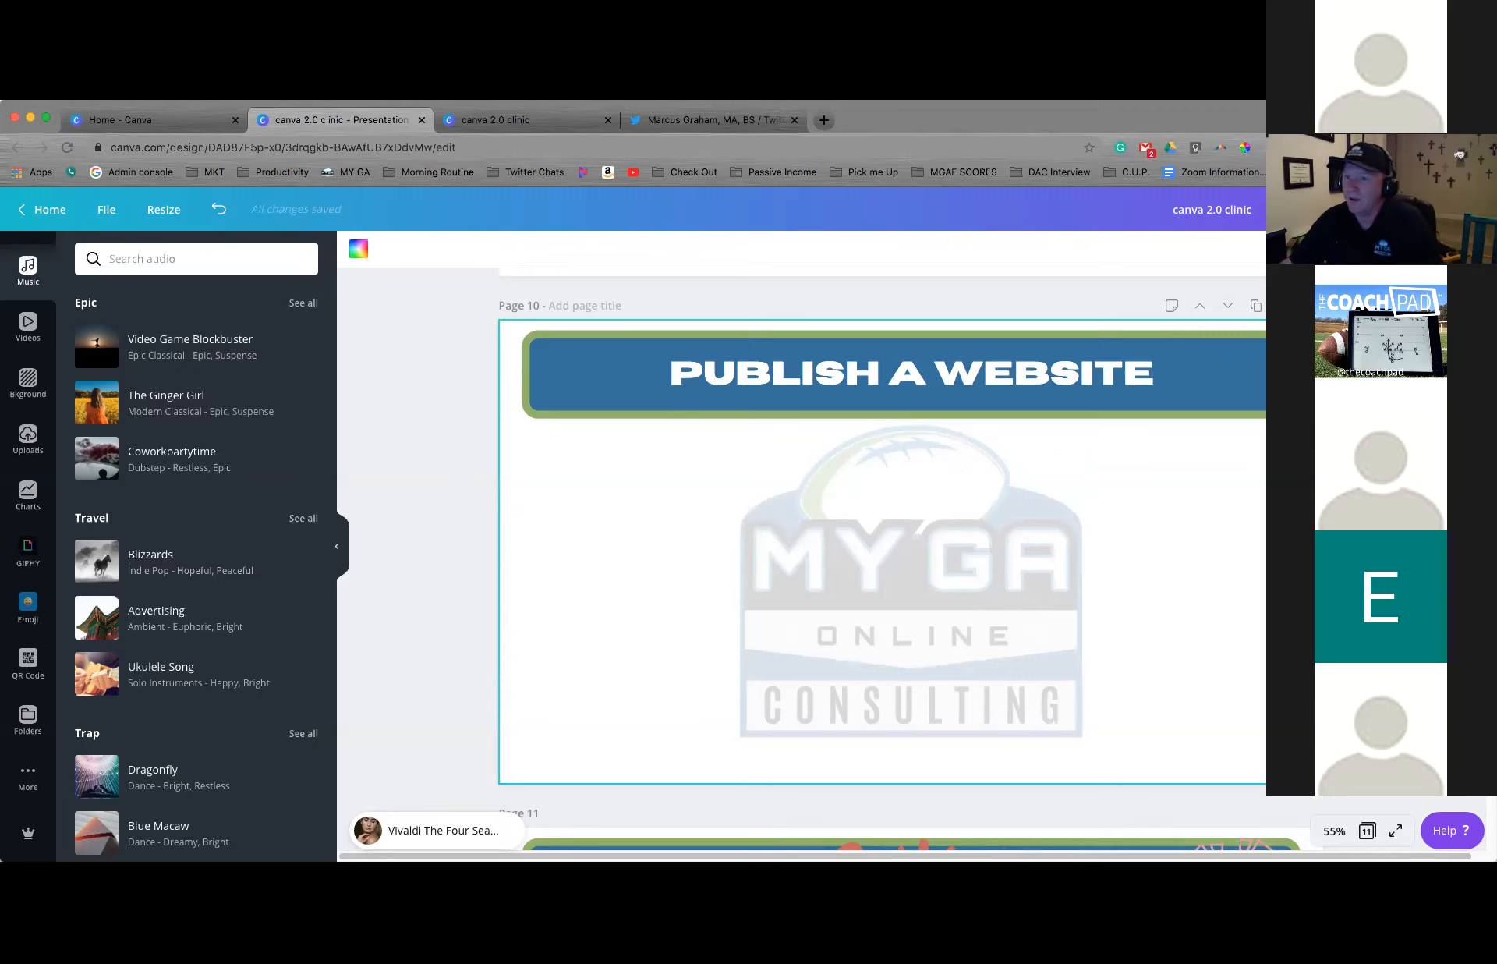
pyautogui.click(1472, 209)
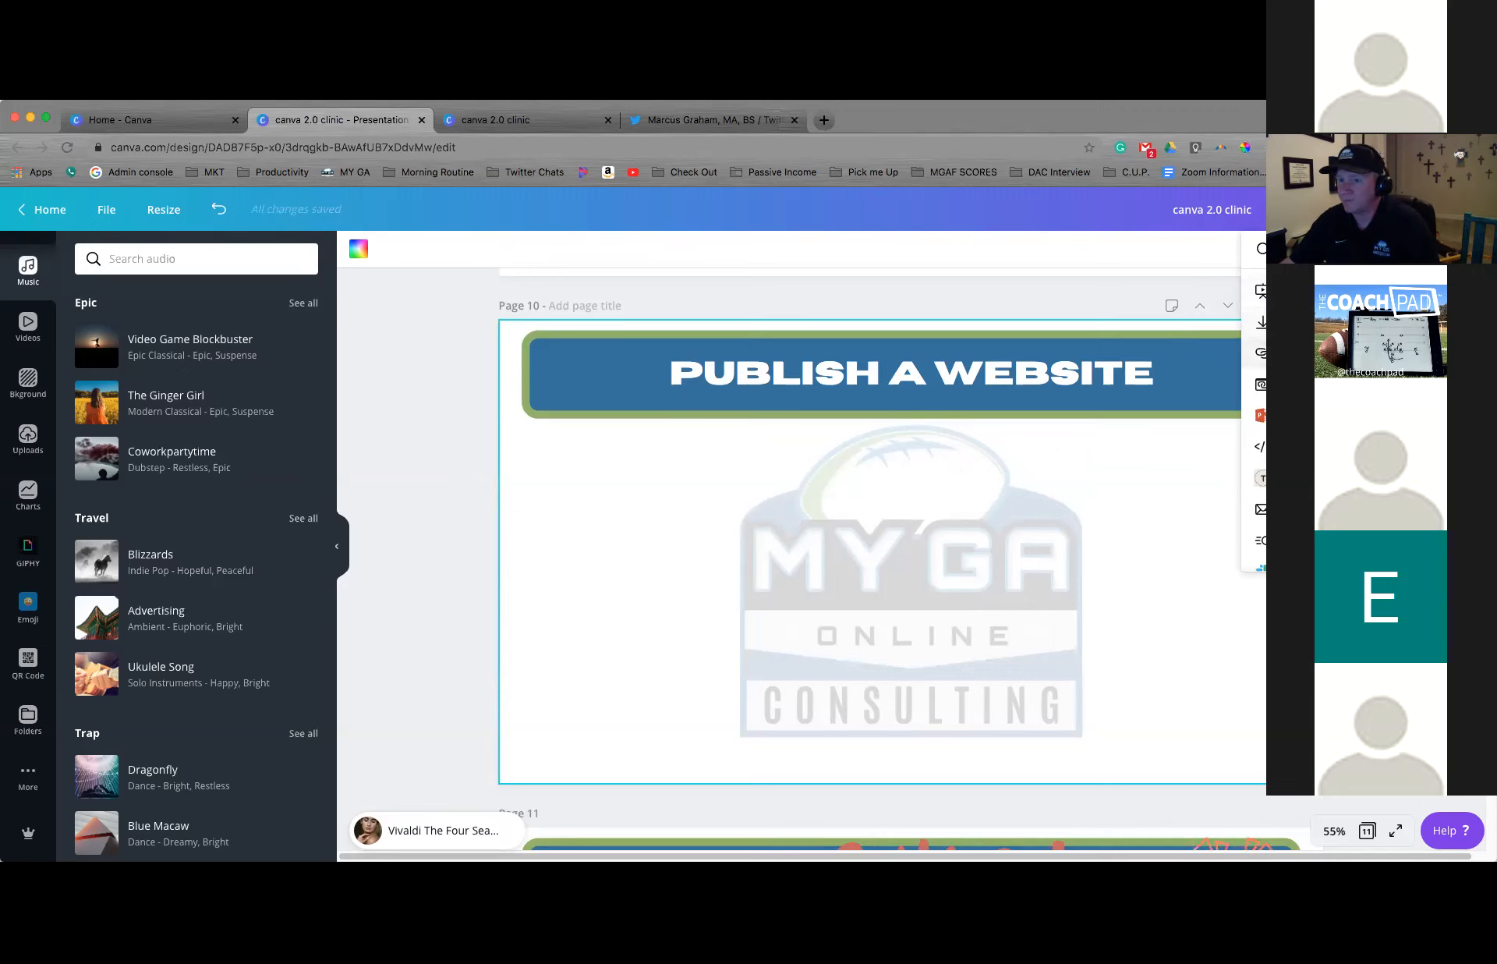
pyautogui.click(1317, 384)
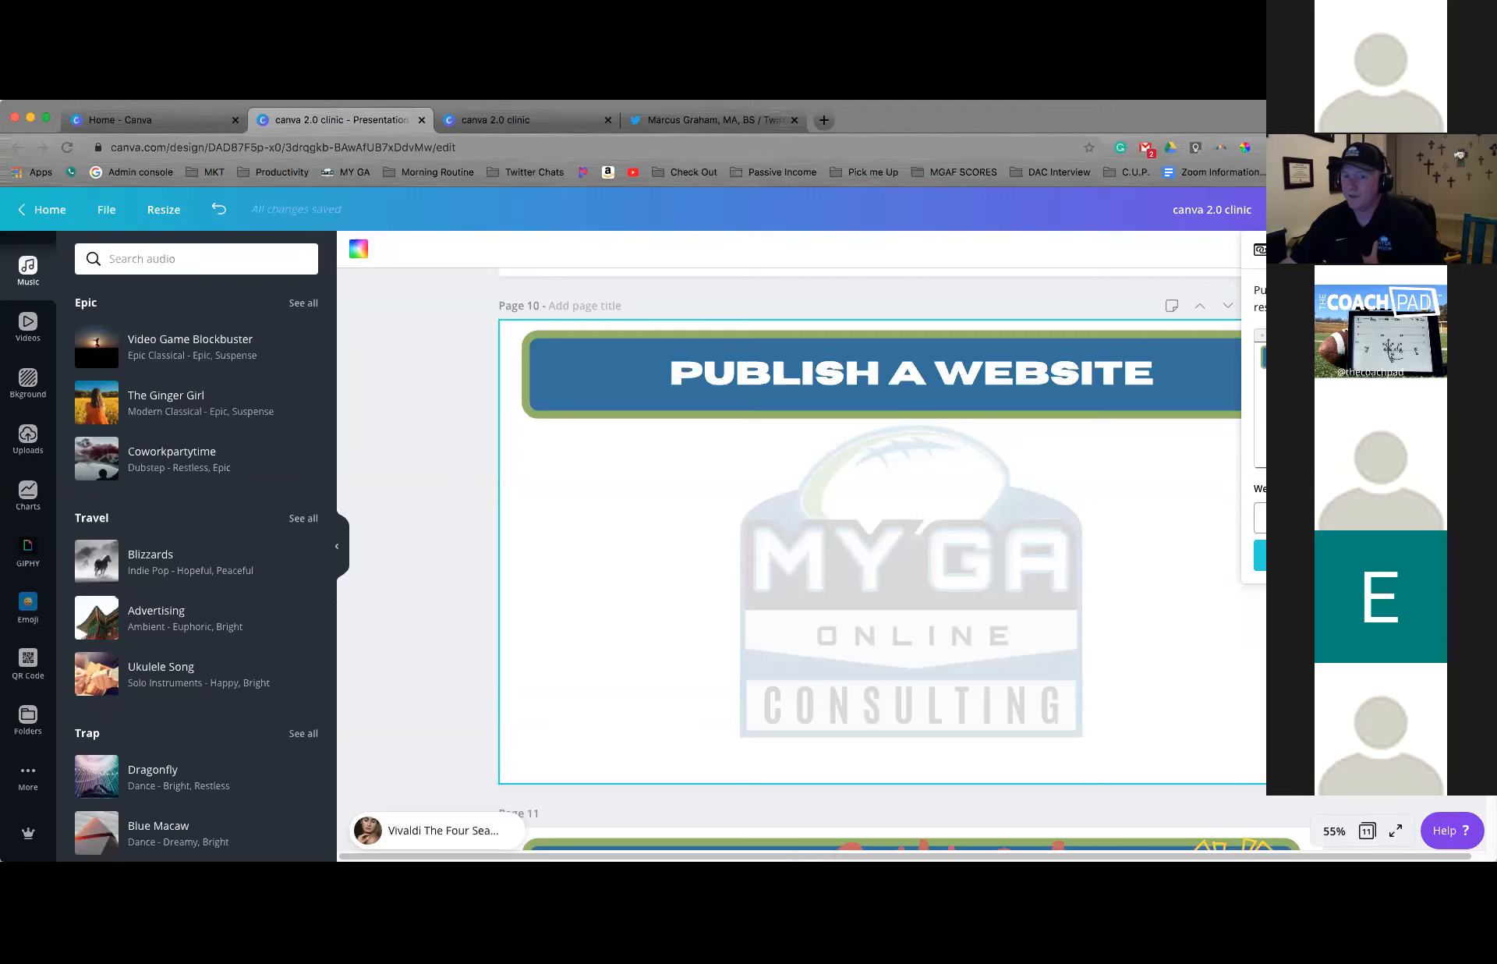
pyautogui.click(1259, 556)
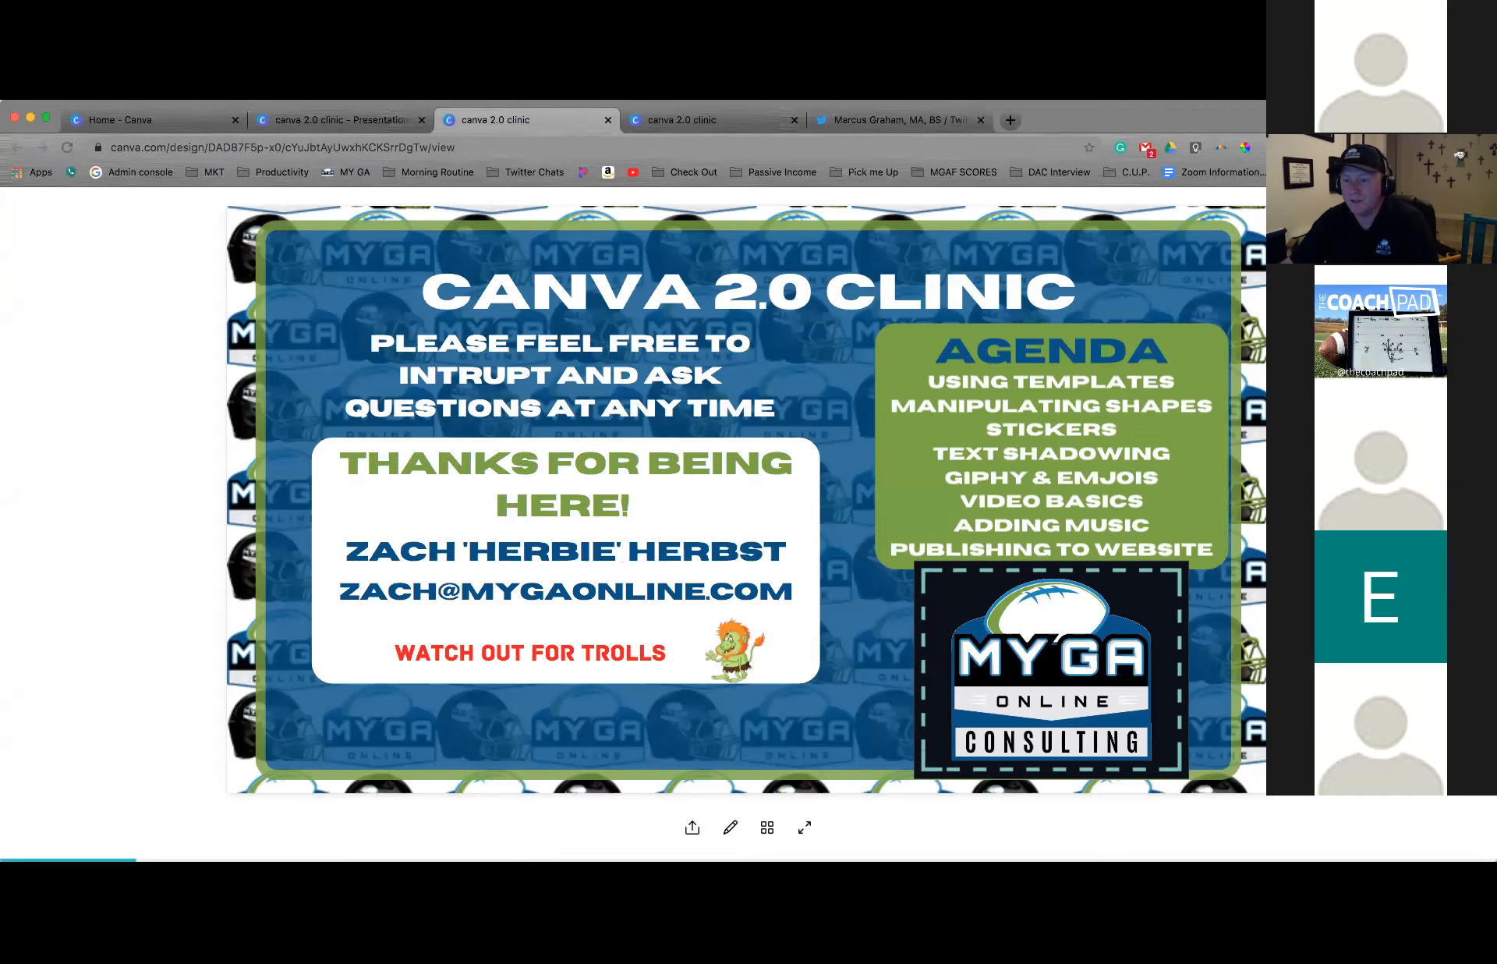
# Page through the published website version of the presentation from the opening slide to the PUBLISH A WEBSITE slide
pyautogui.press('Right')
pyautogui.press('Right')
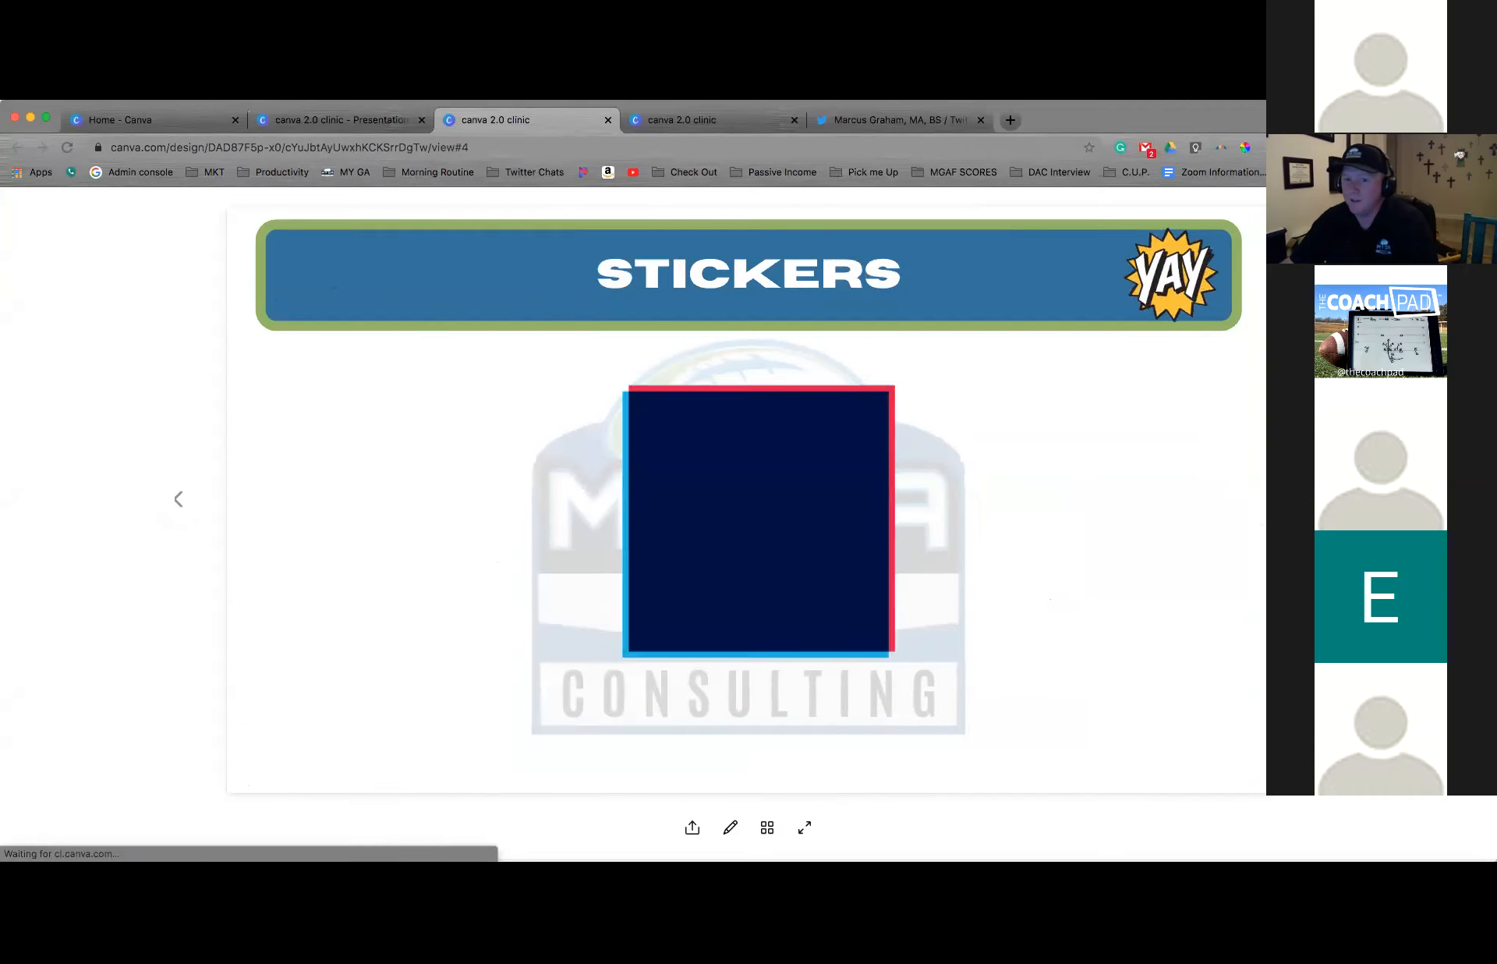
pyautogui.press('Right')
pyautogui.press('Right')
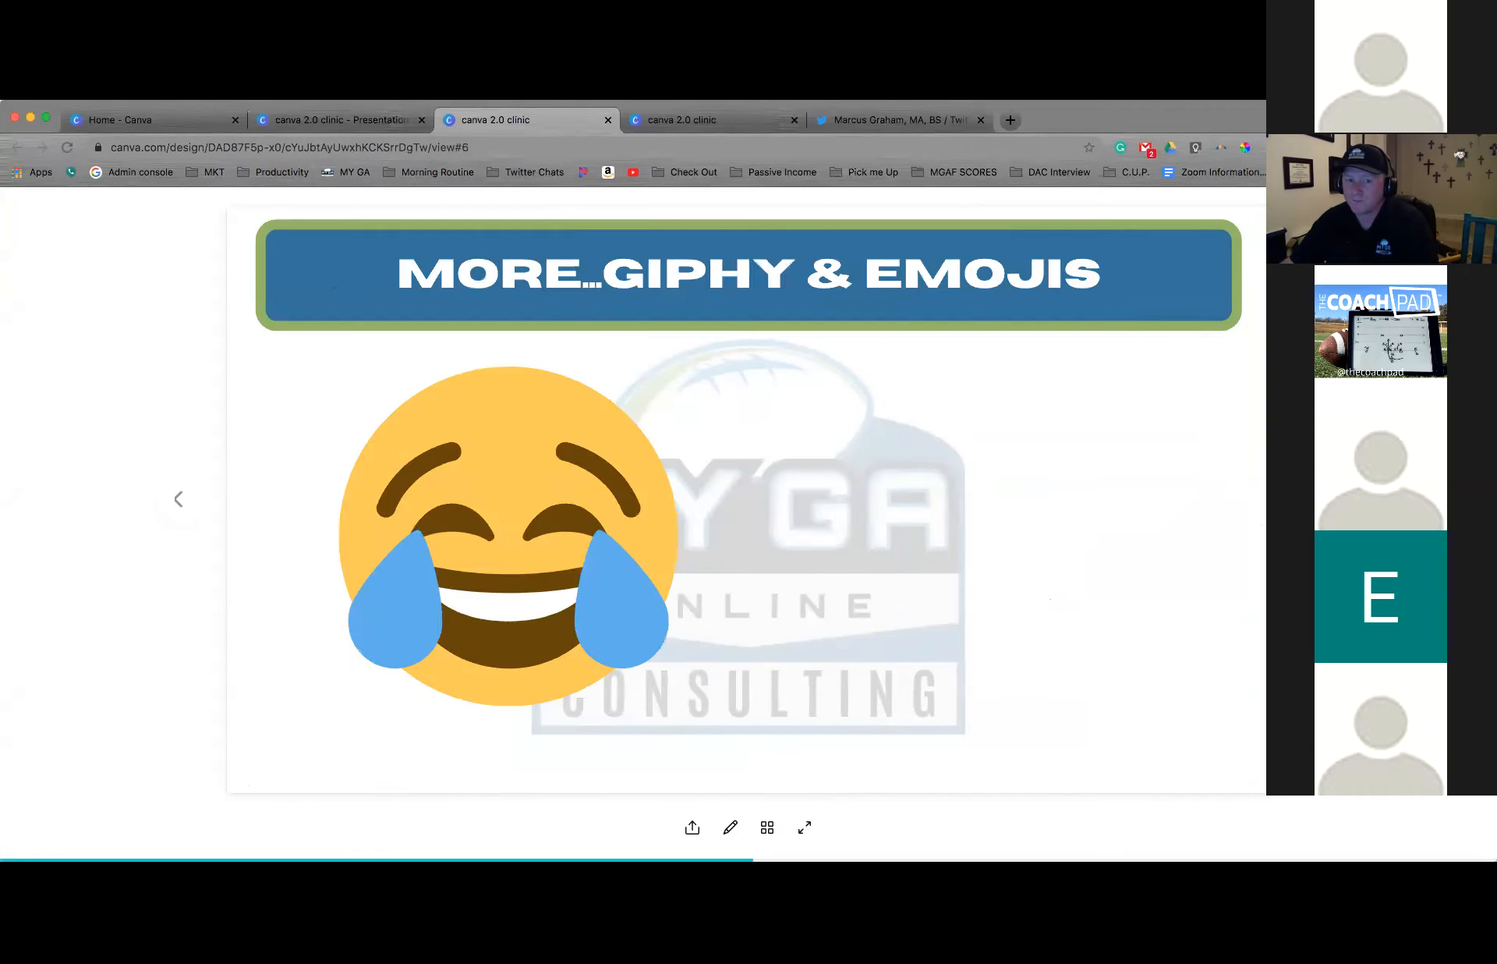
pyautogui.press('Right')
pyautogui.press('Right')
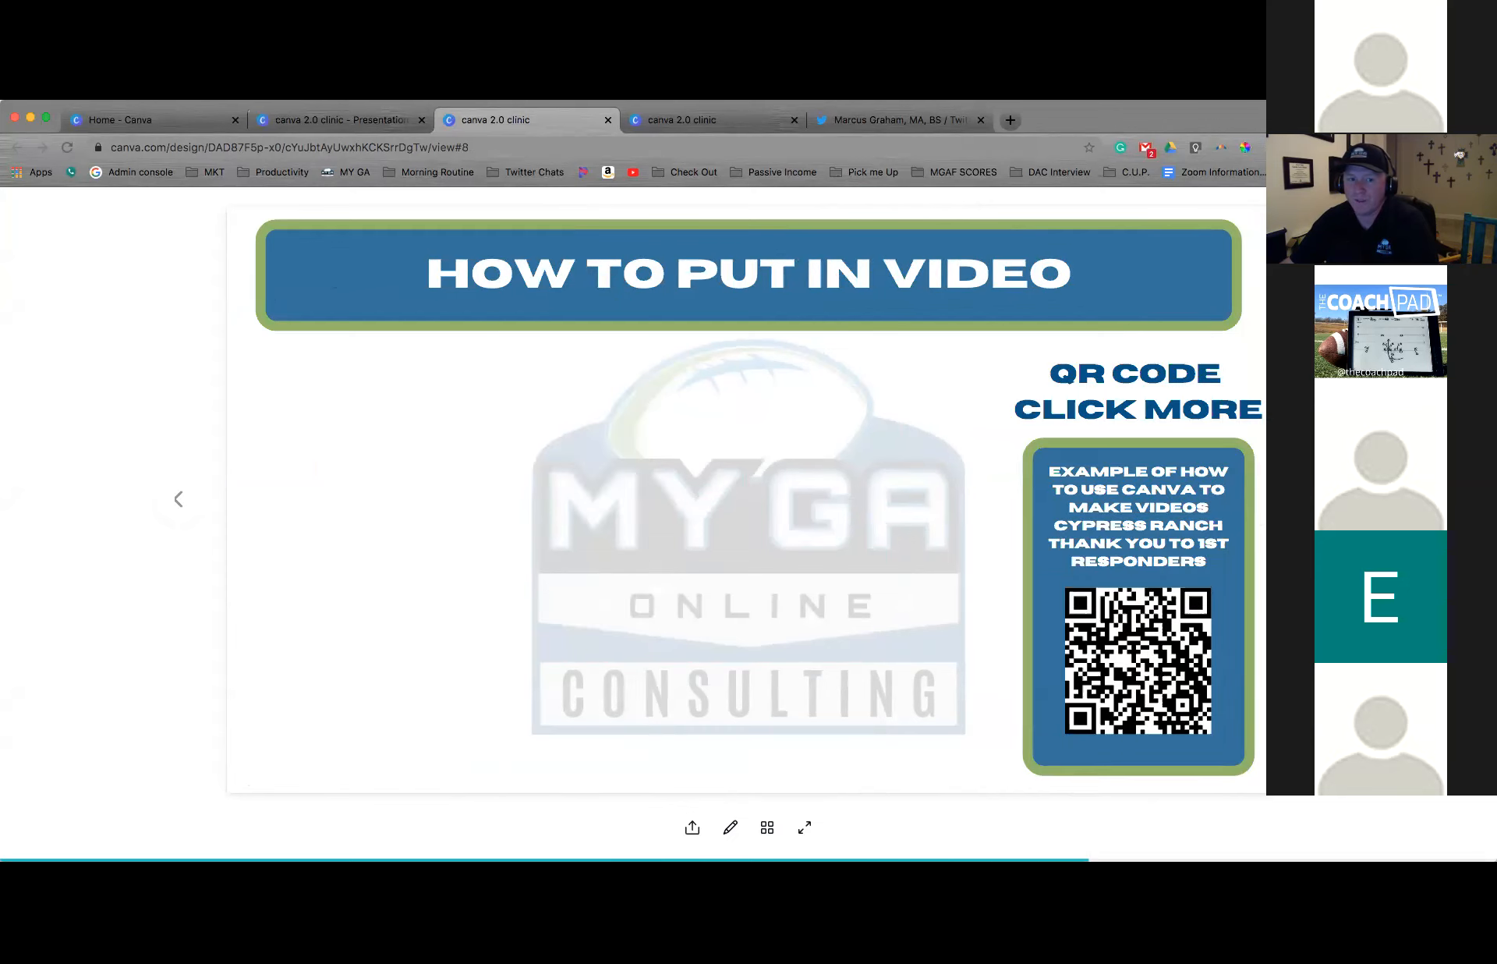
pyautogui.press('Right')
pyautogui.press('Right')
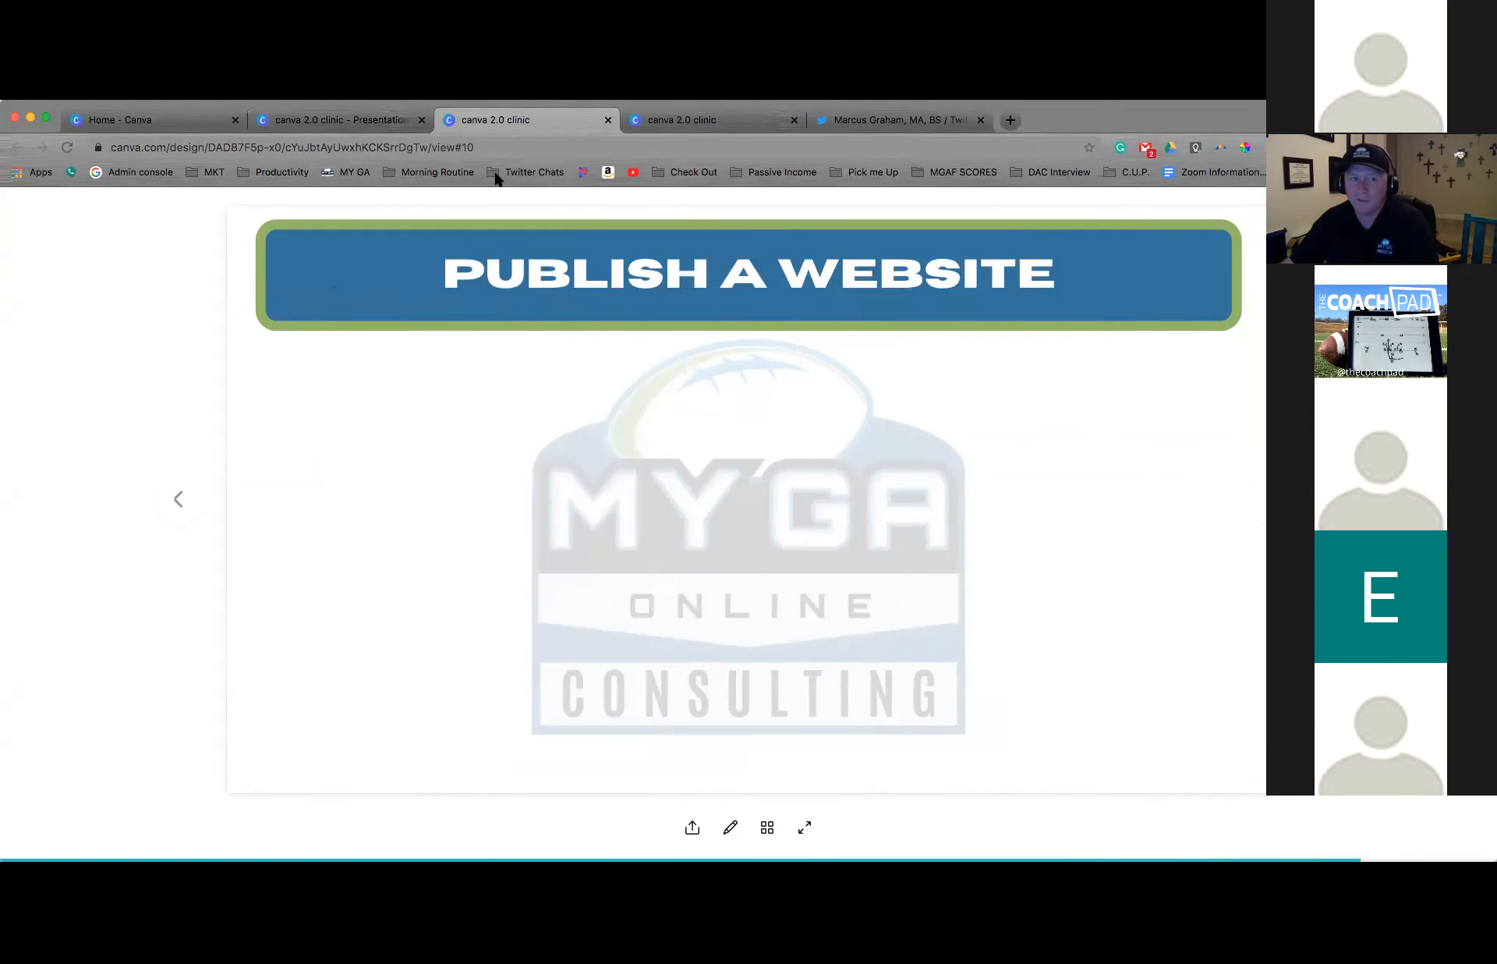
# Return to the presentation editor, add the free 0:06 Backgrounds video to page 10 and move it below the PUBLISH A WEBSITE heading
pyautogui.click(343, 123)
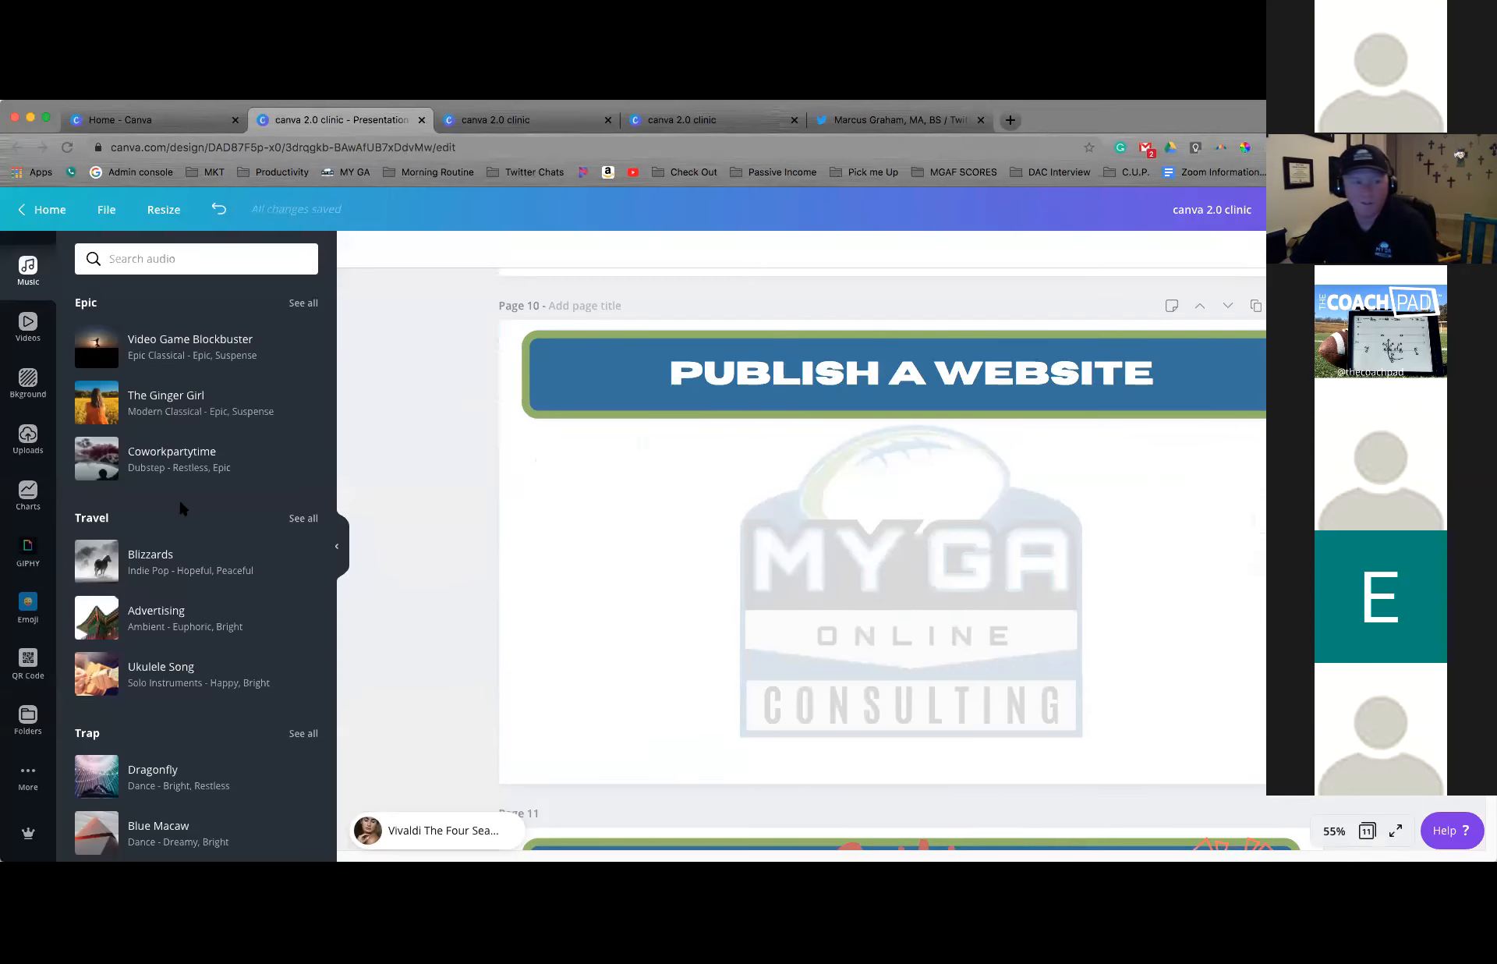
pyautogui.scroll(3, 27, 359)
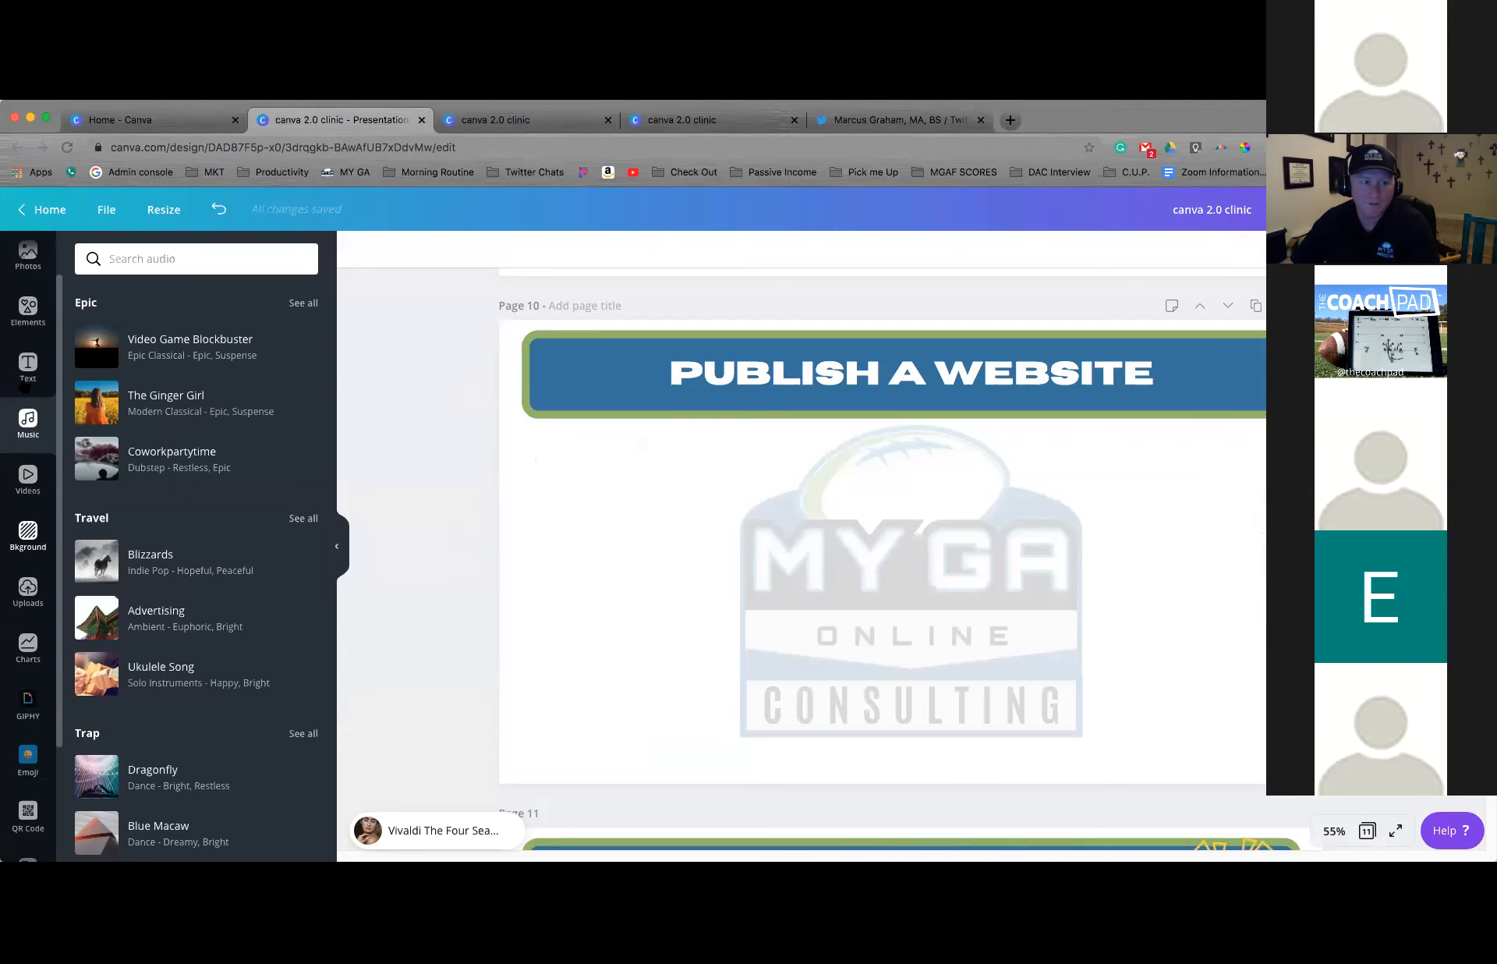
pyautogui.click(28, 538)
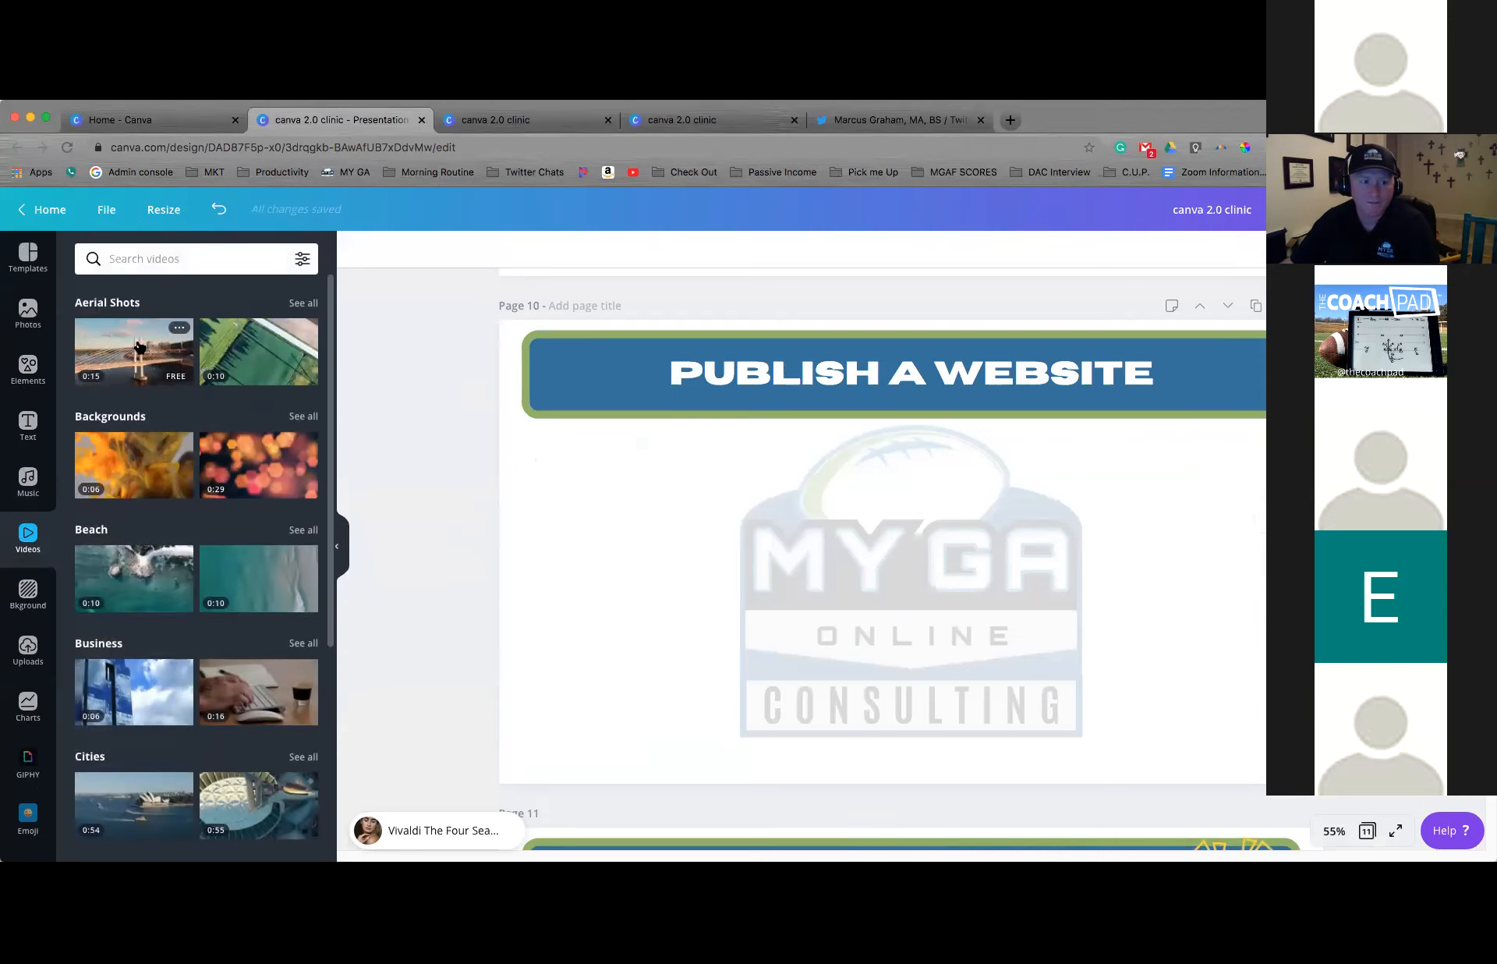
pyautogui.click(135, 477)
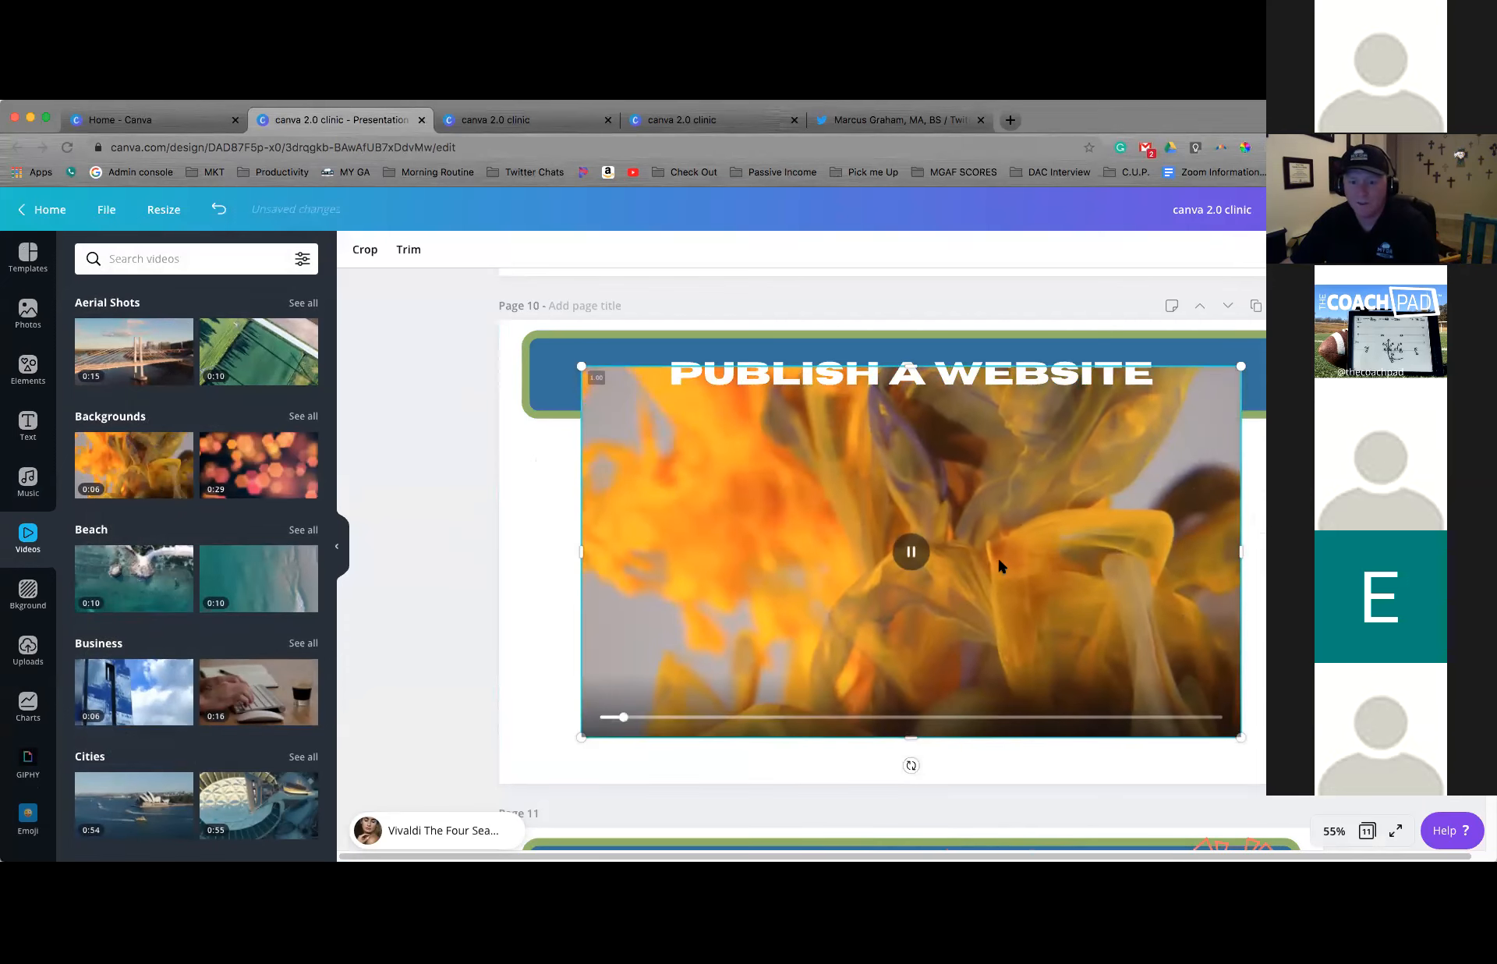
pyautogui.moveTo(1079, 603); pyautogui.dragTo(1087, 683)
pyautogui.click(1257, 522)
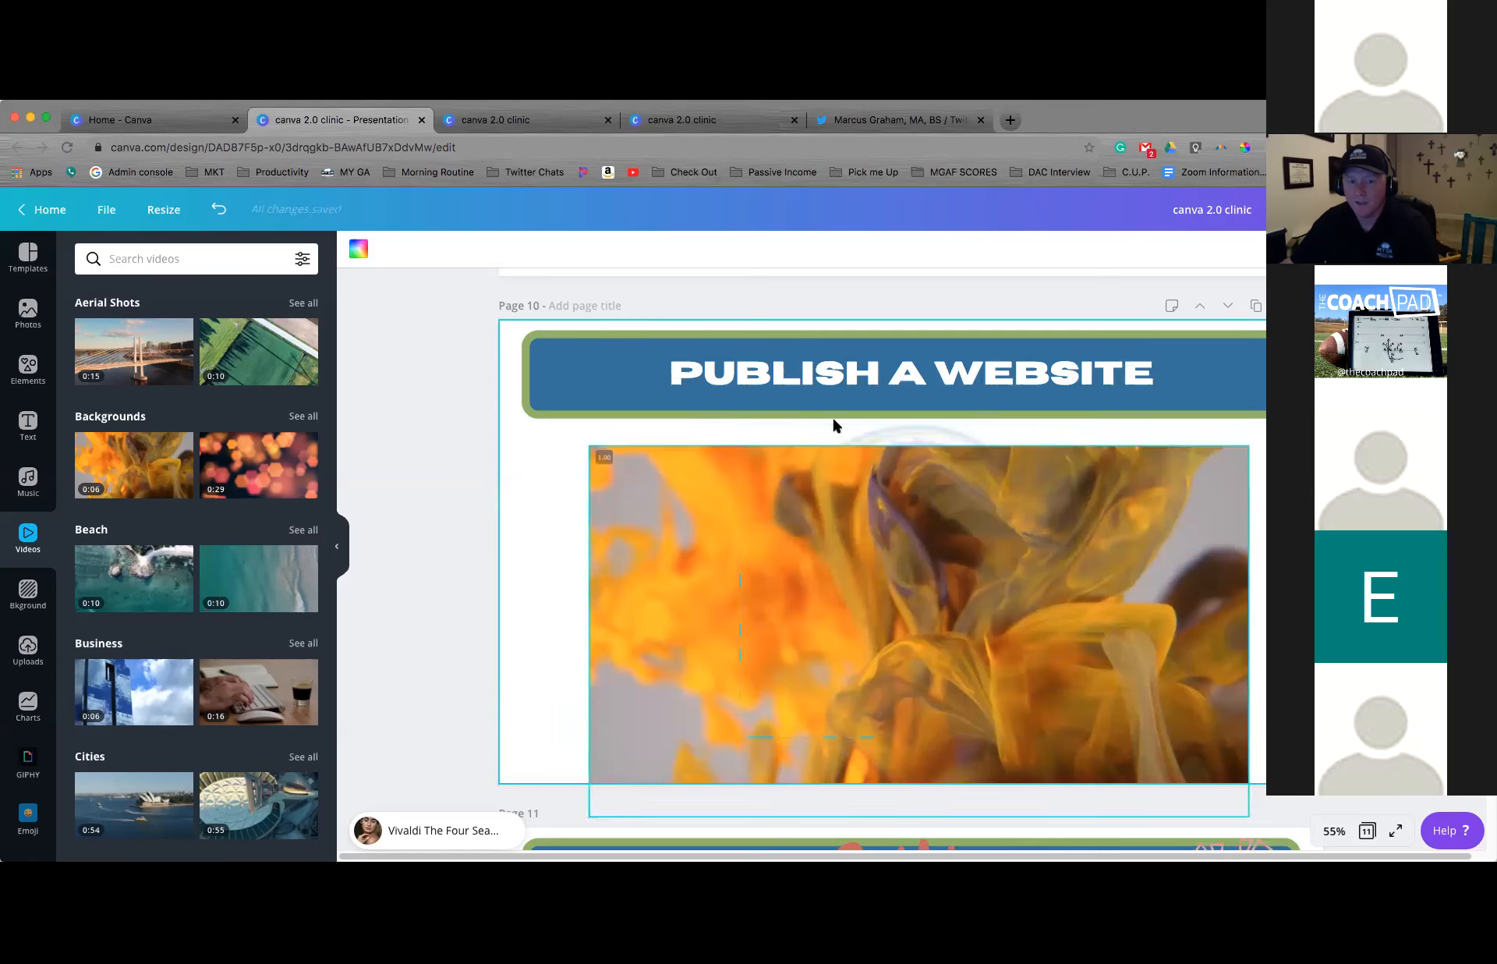
# Switch to the published website, reload it to check the page 10 video and highlight the site's web address
pyautogui.click(446, 124)
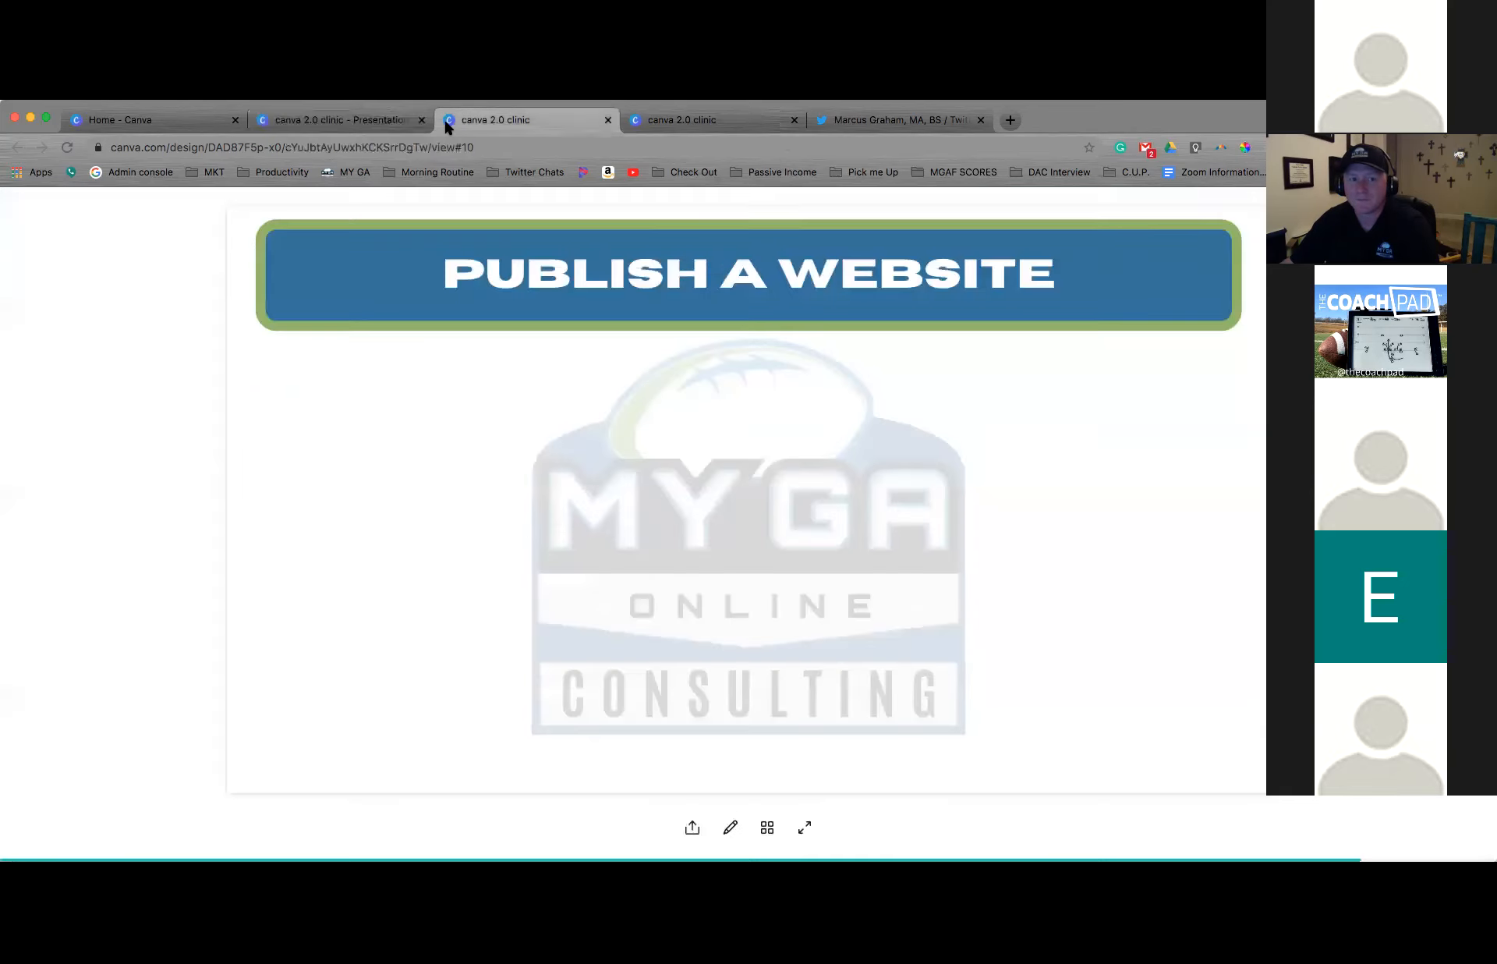
pyautogui.click(69, 145)
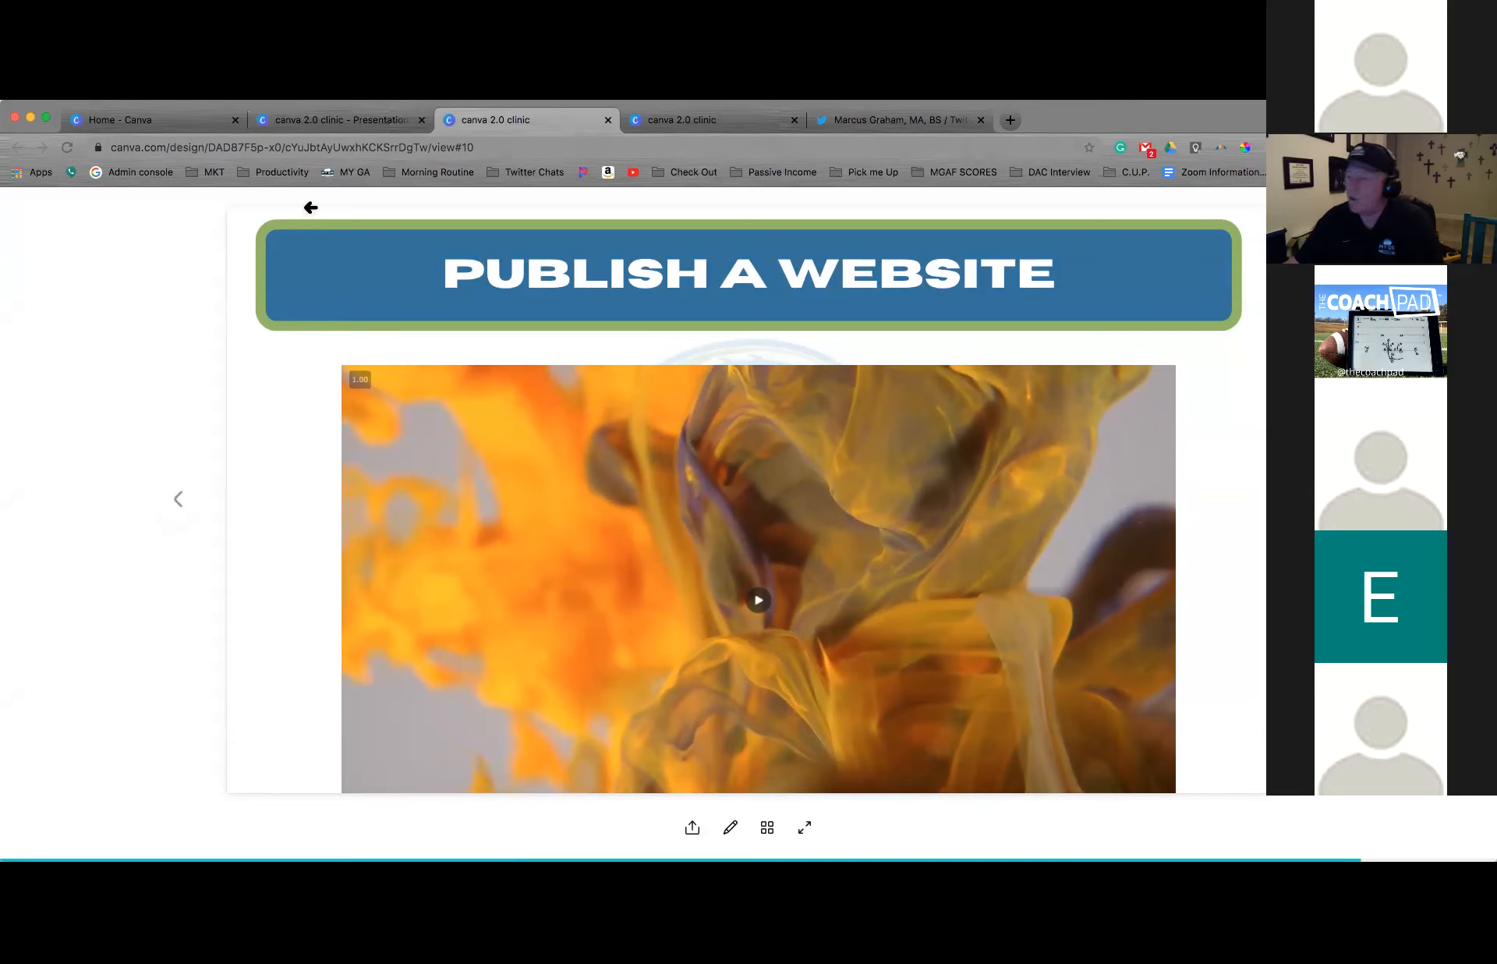
pyautogui.click(339, 147)
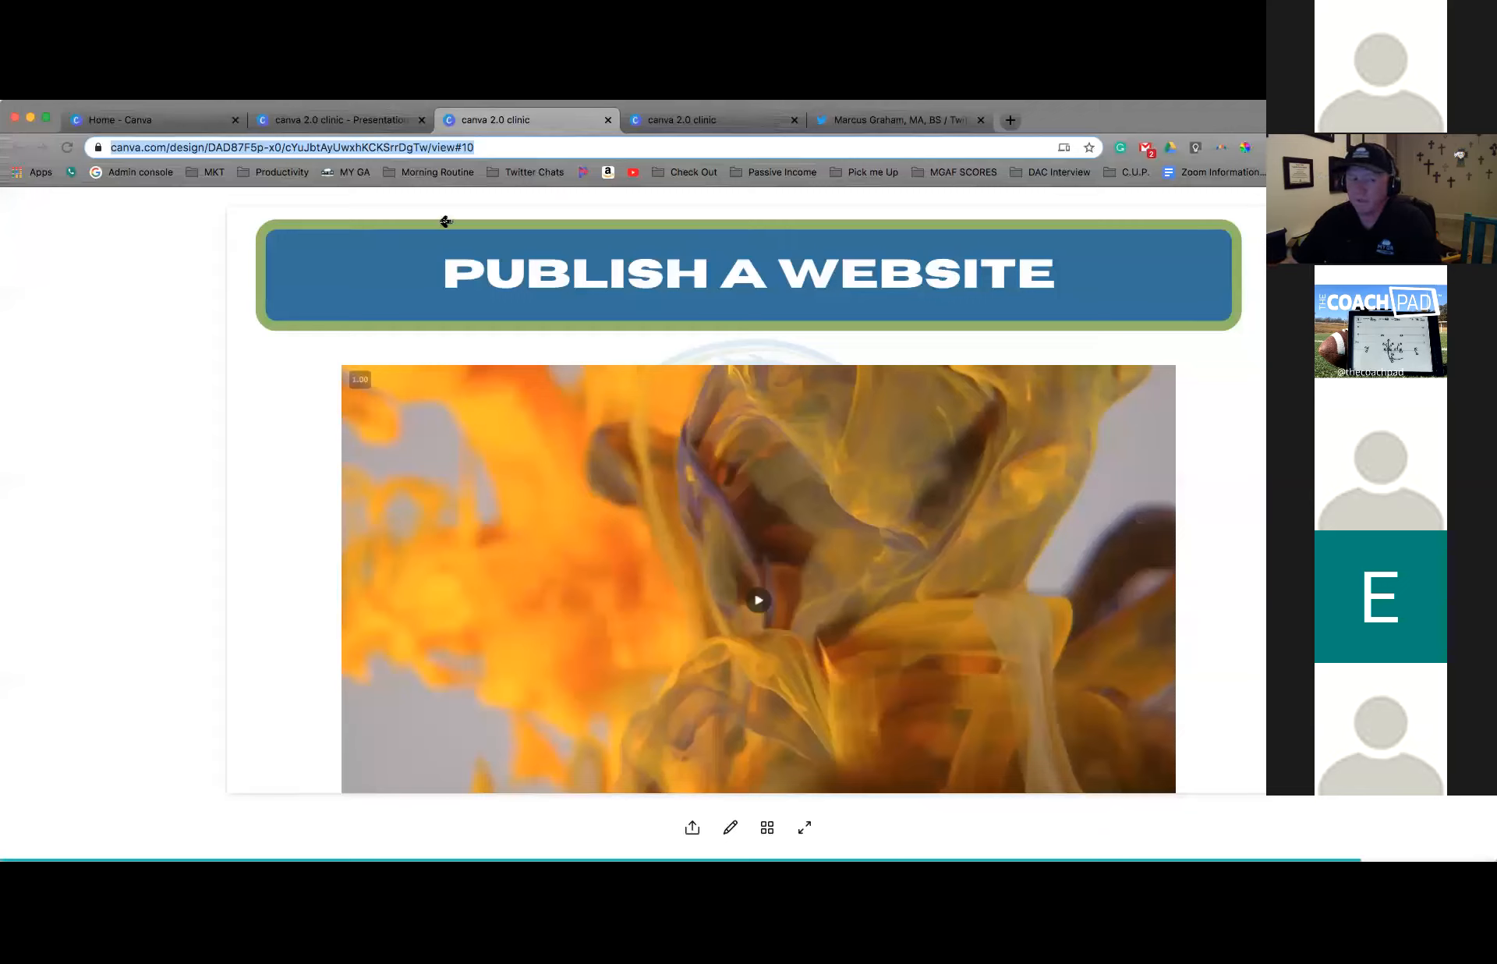
pyautogui.click(526, 414)
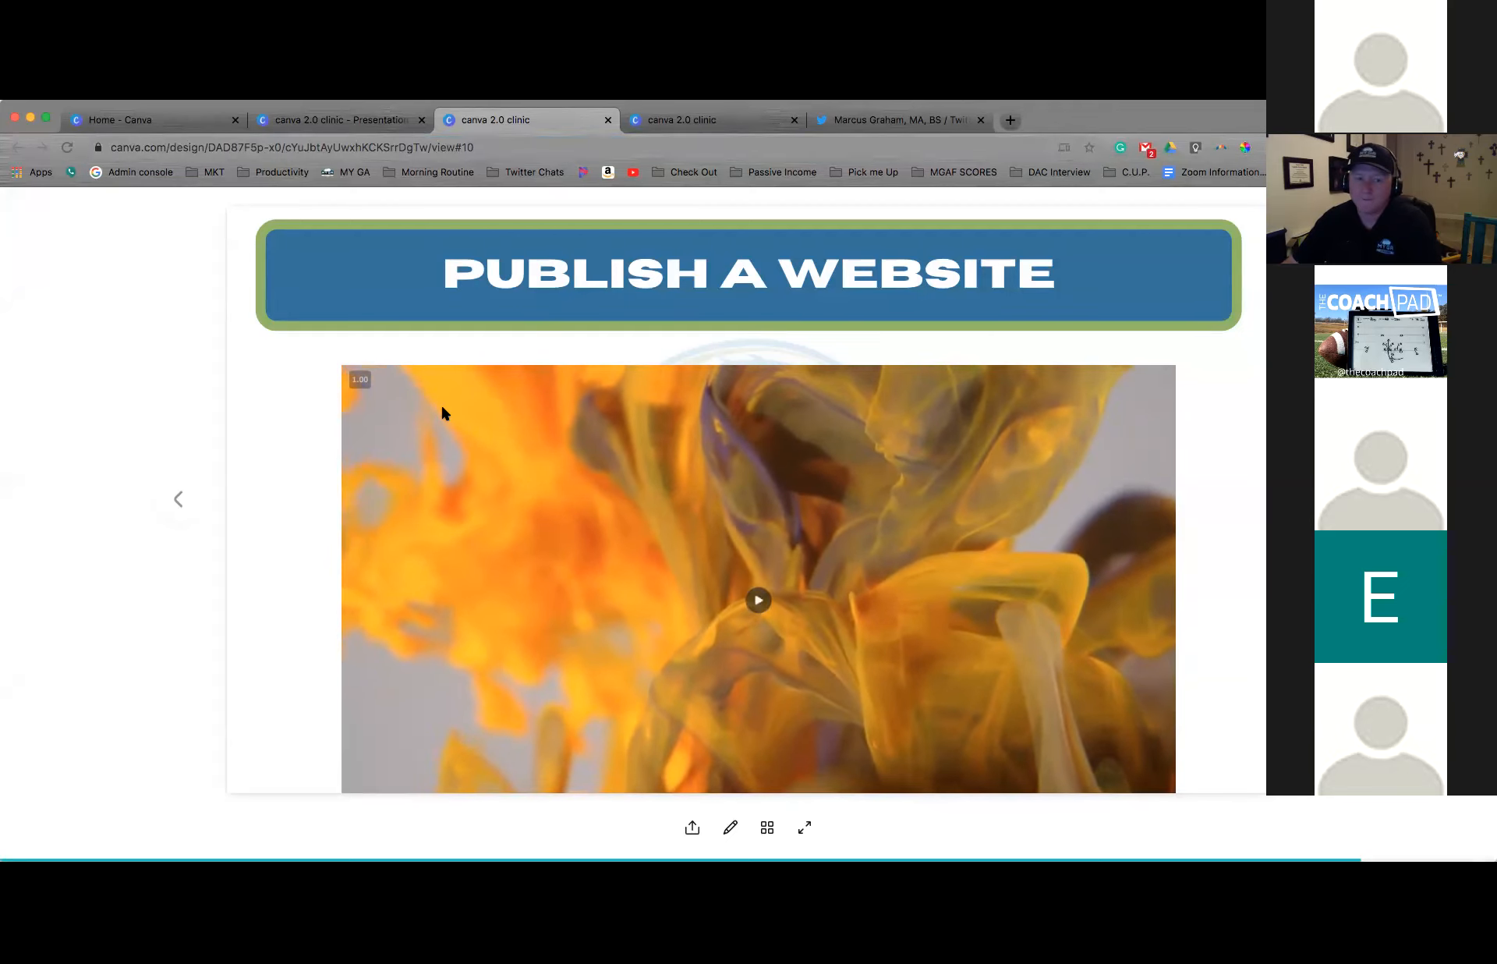
# Return to the presentation editor and delete the video from page 10
pyautogui.click(311, 120)
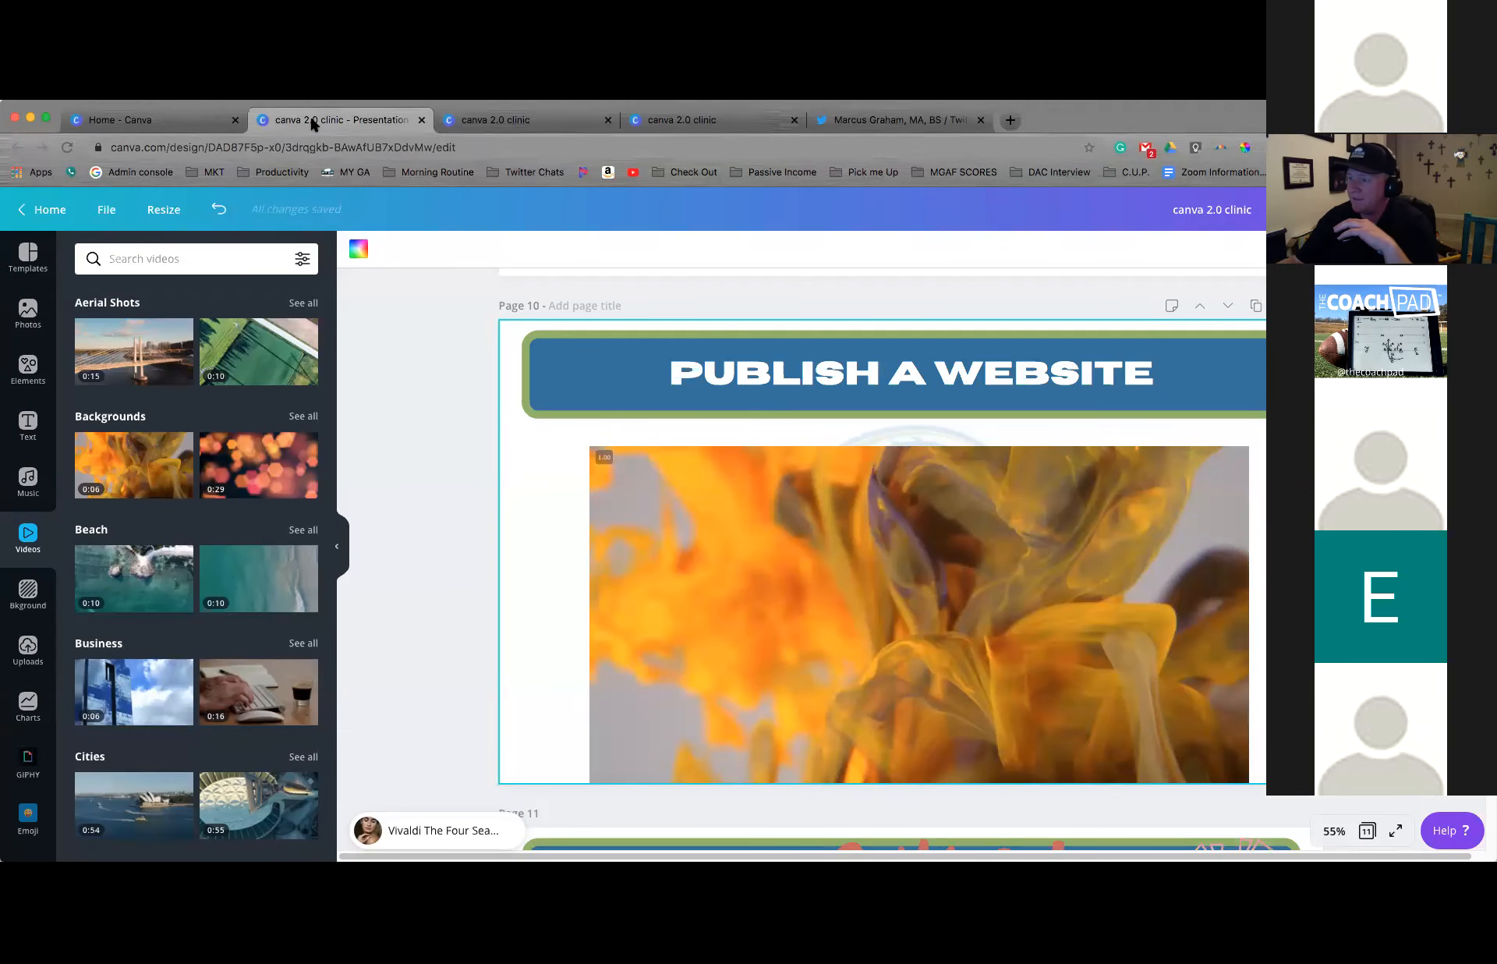
pyautogui.click(640, 489)
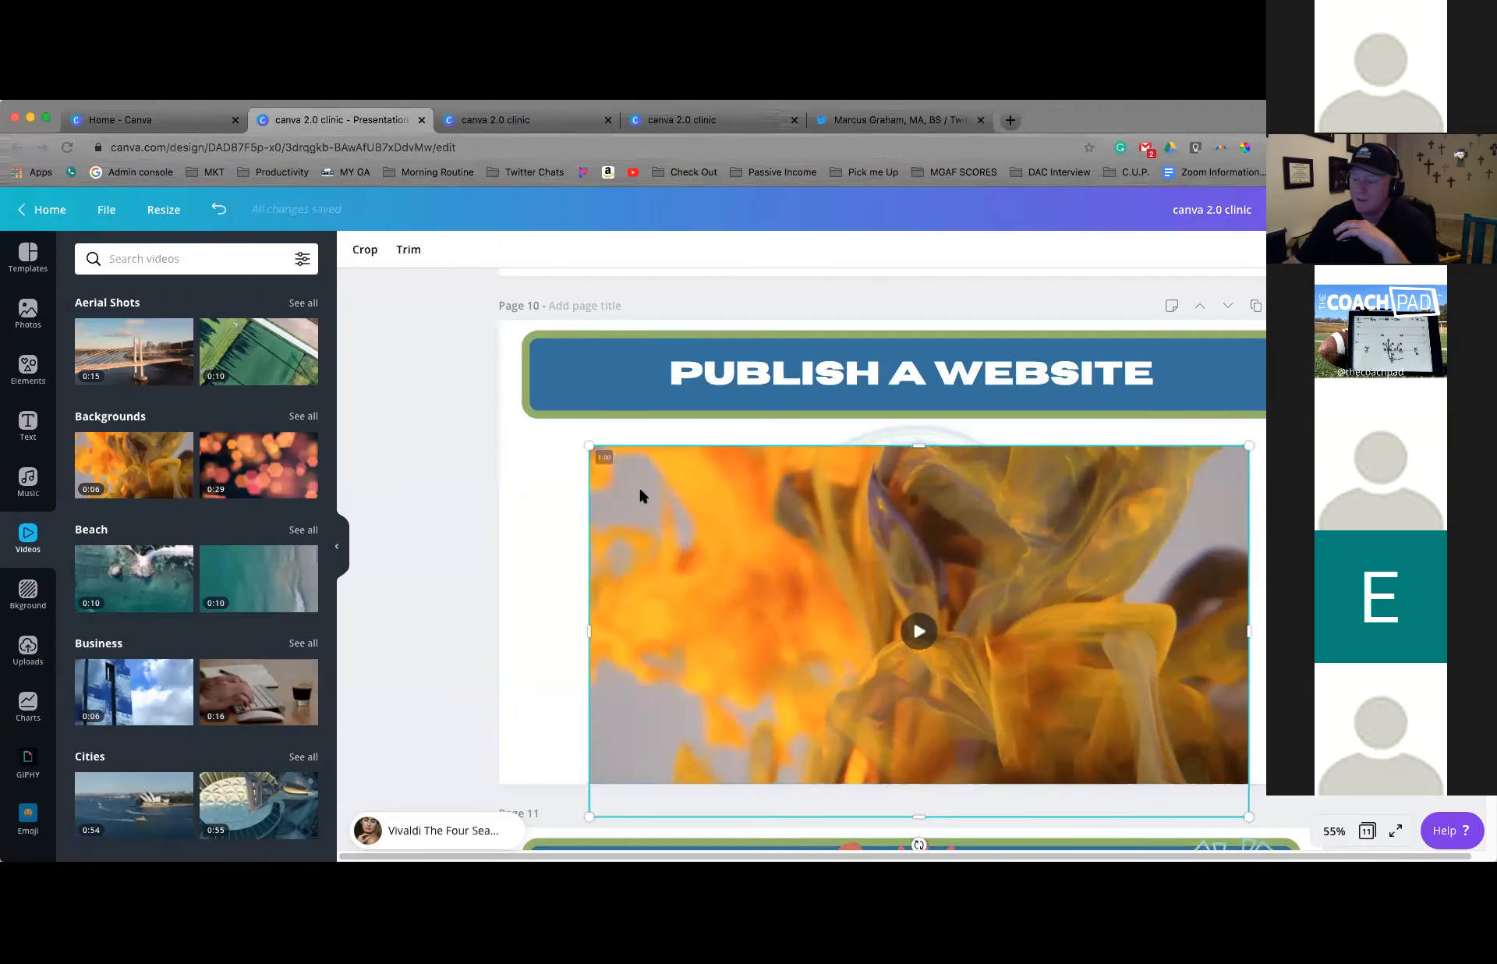
pyautogui.press('Delete')
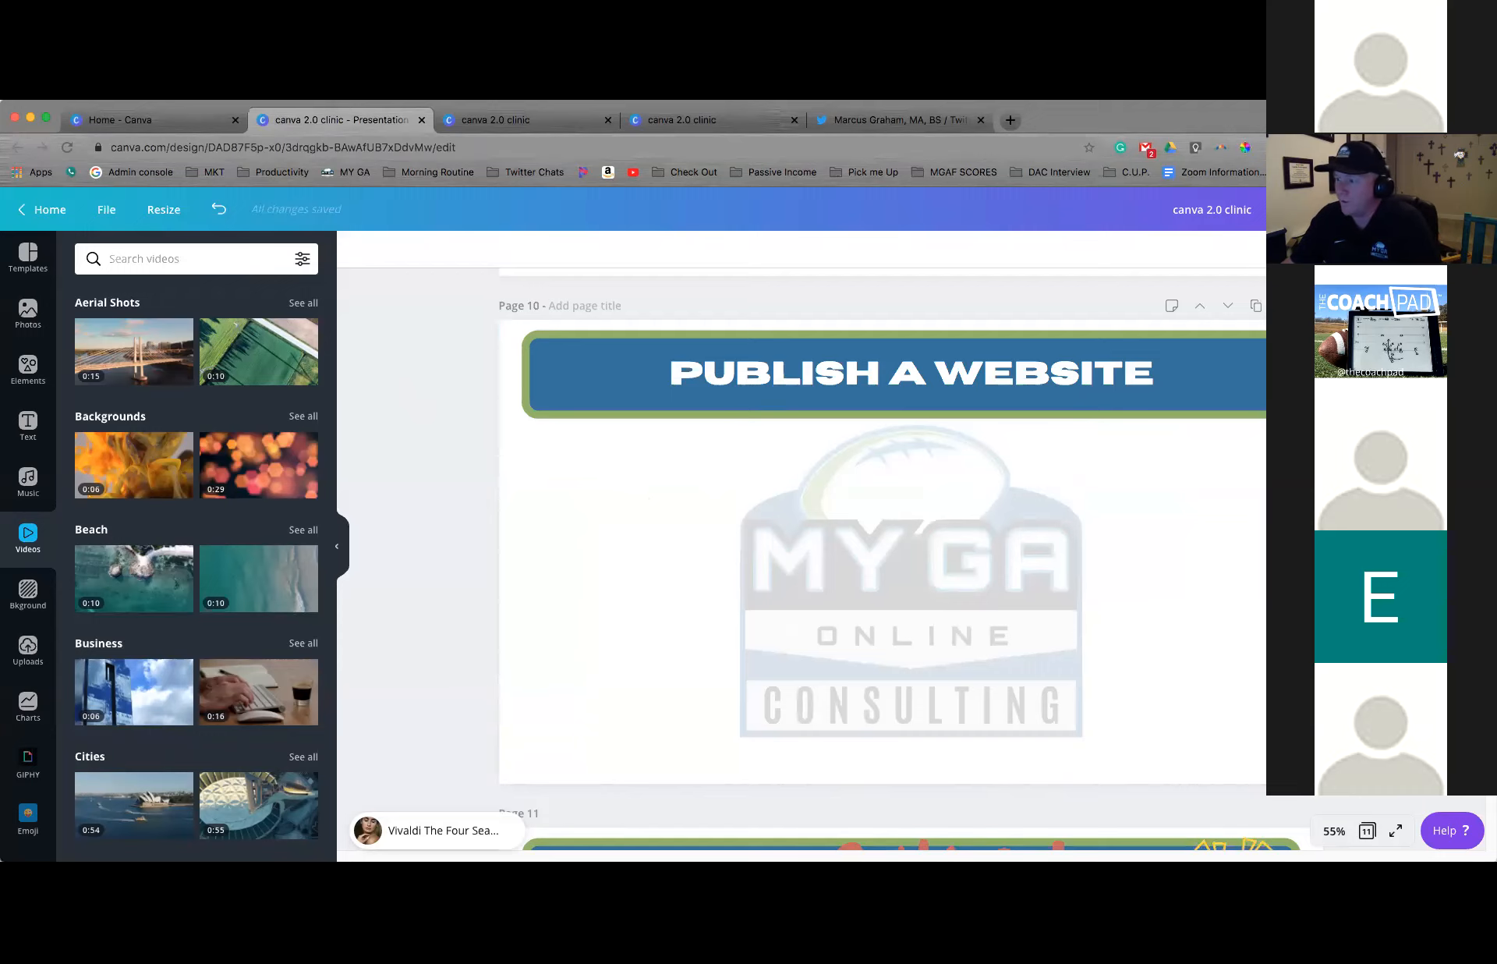
# Generate the embed code for the presentation and select the contents of the second embed field
pyautogui.click(1469, 209)
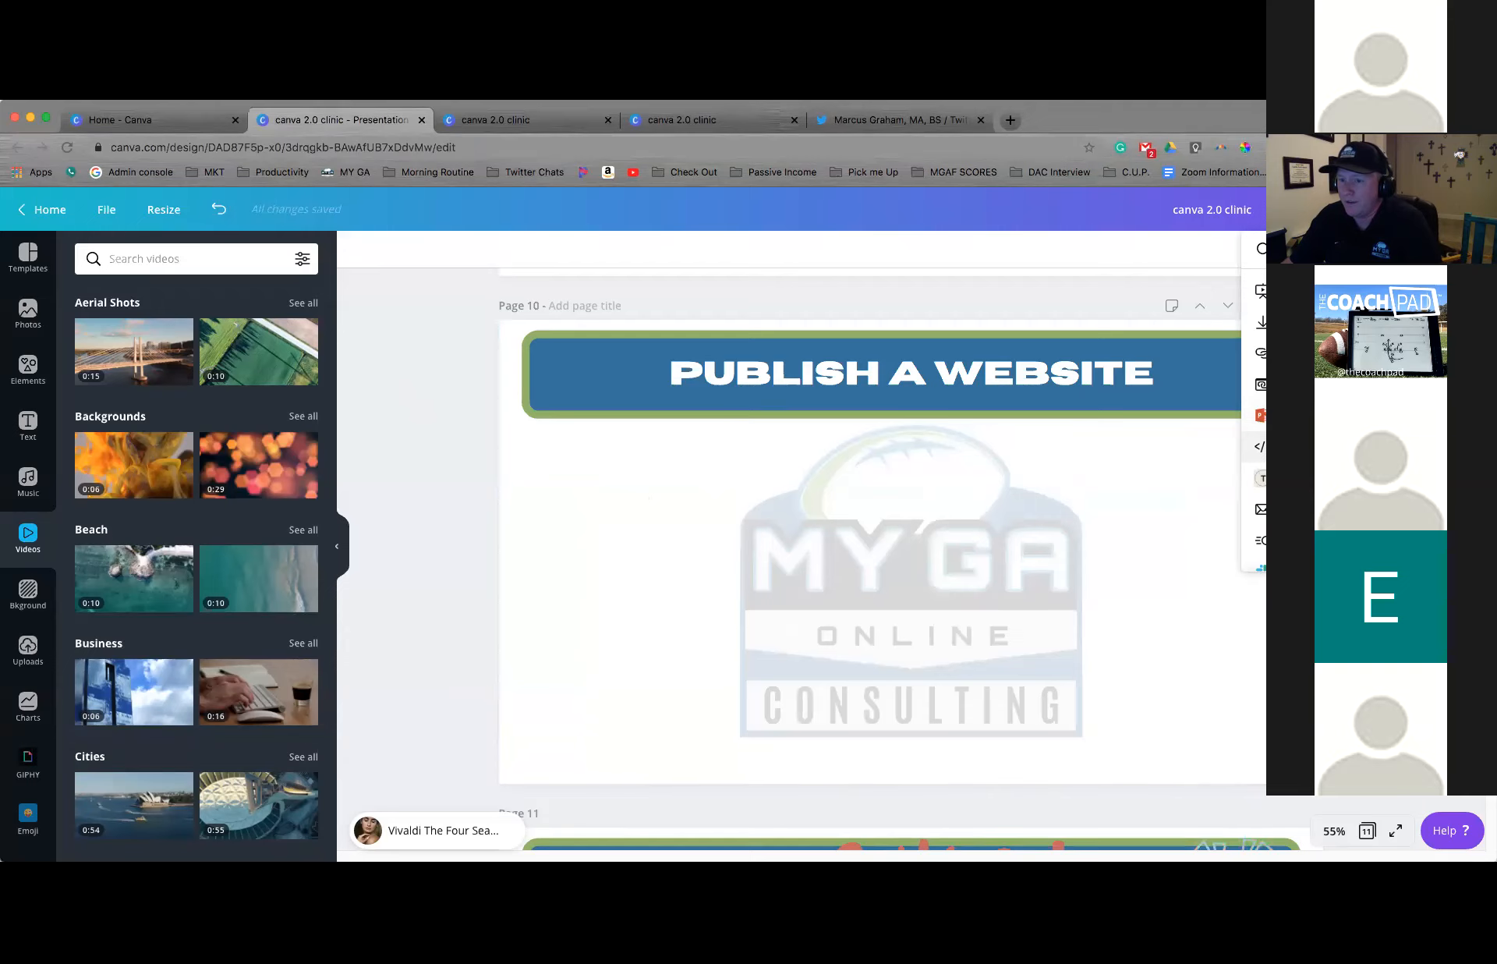
pyautogui.click(1326, 447)
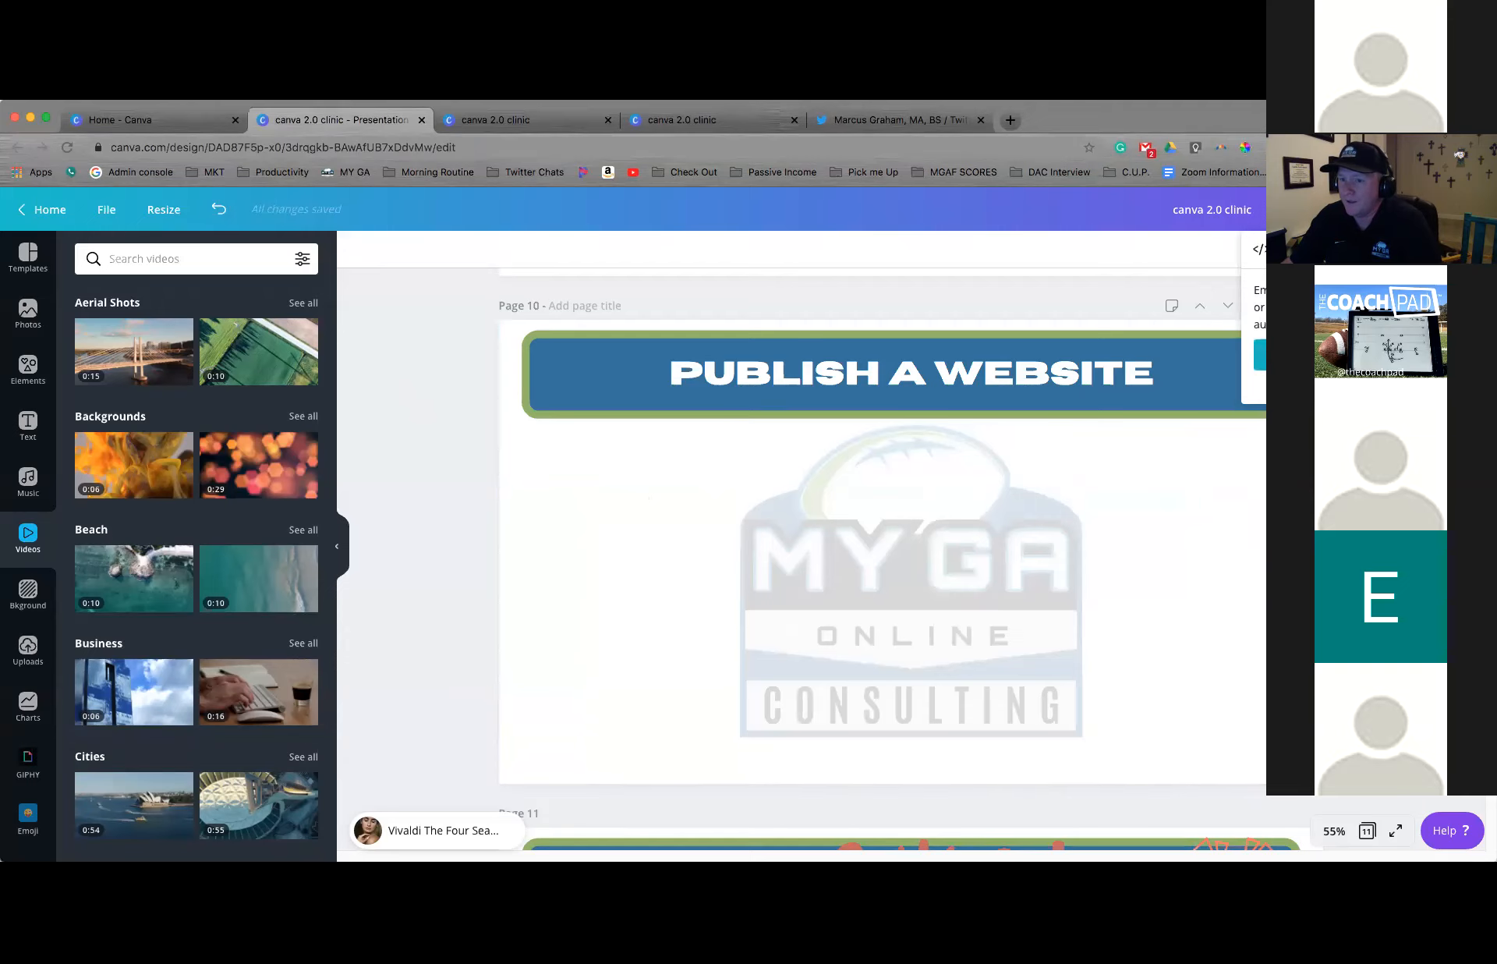
pyautogui.click(1363, 355)
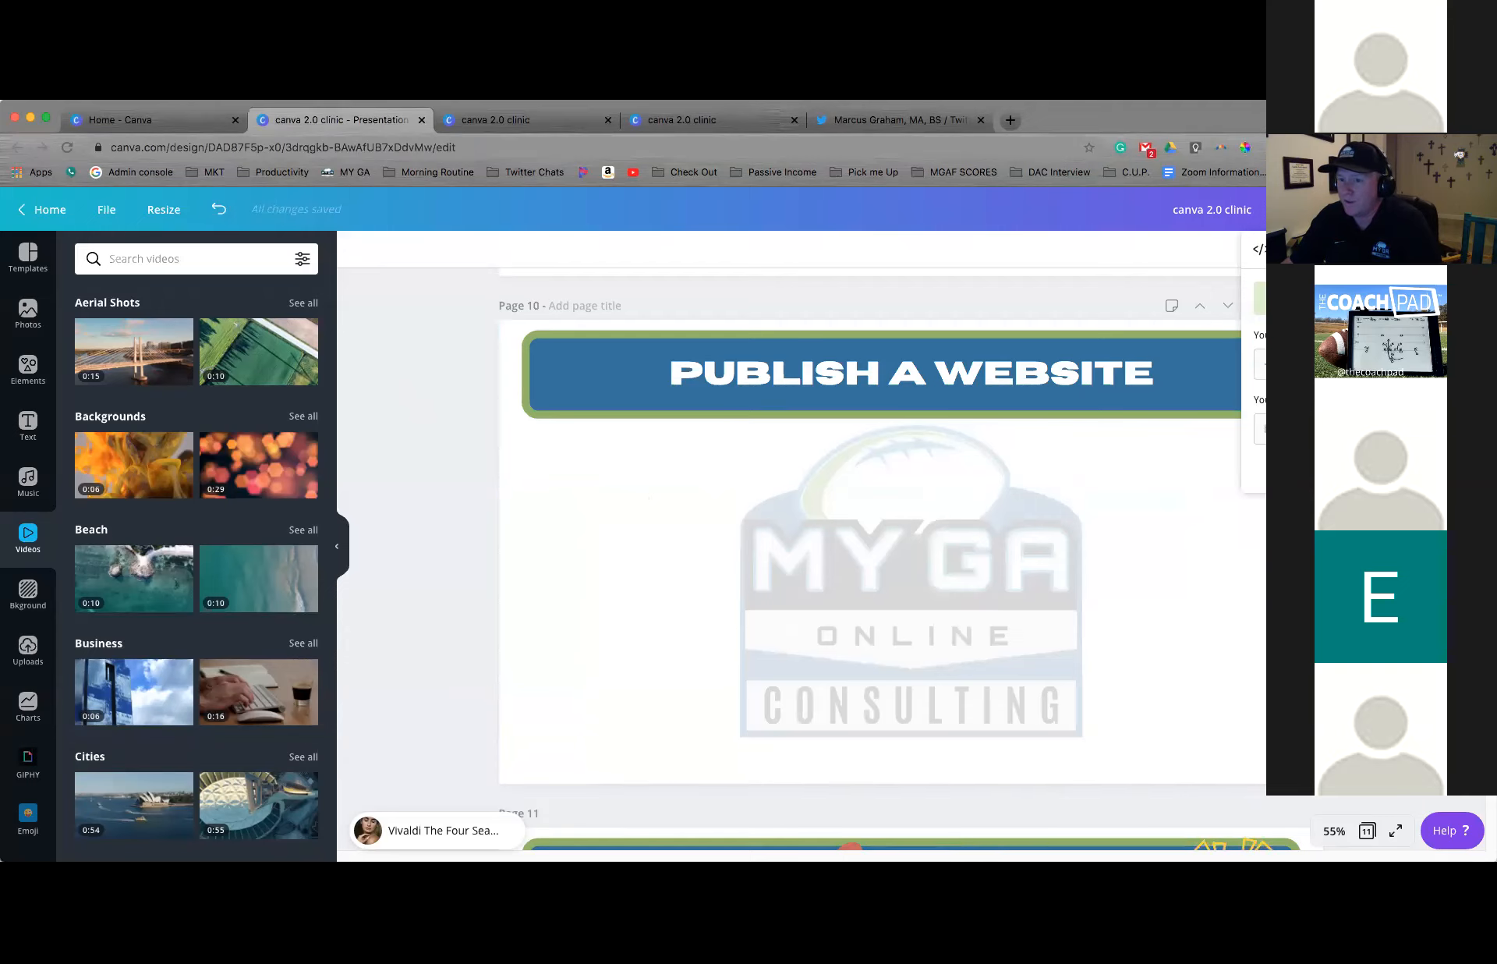
pyautogui.click(1333, 428)
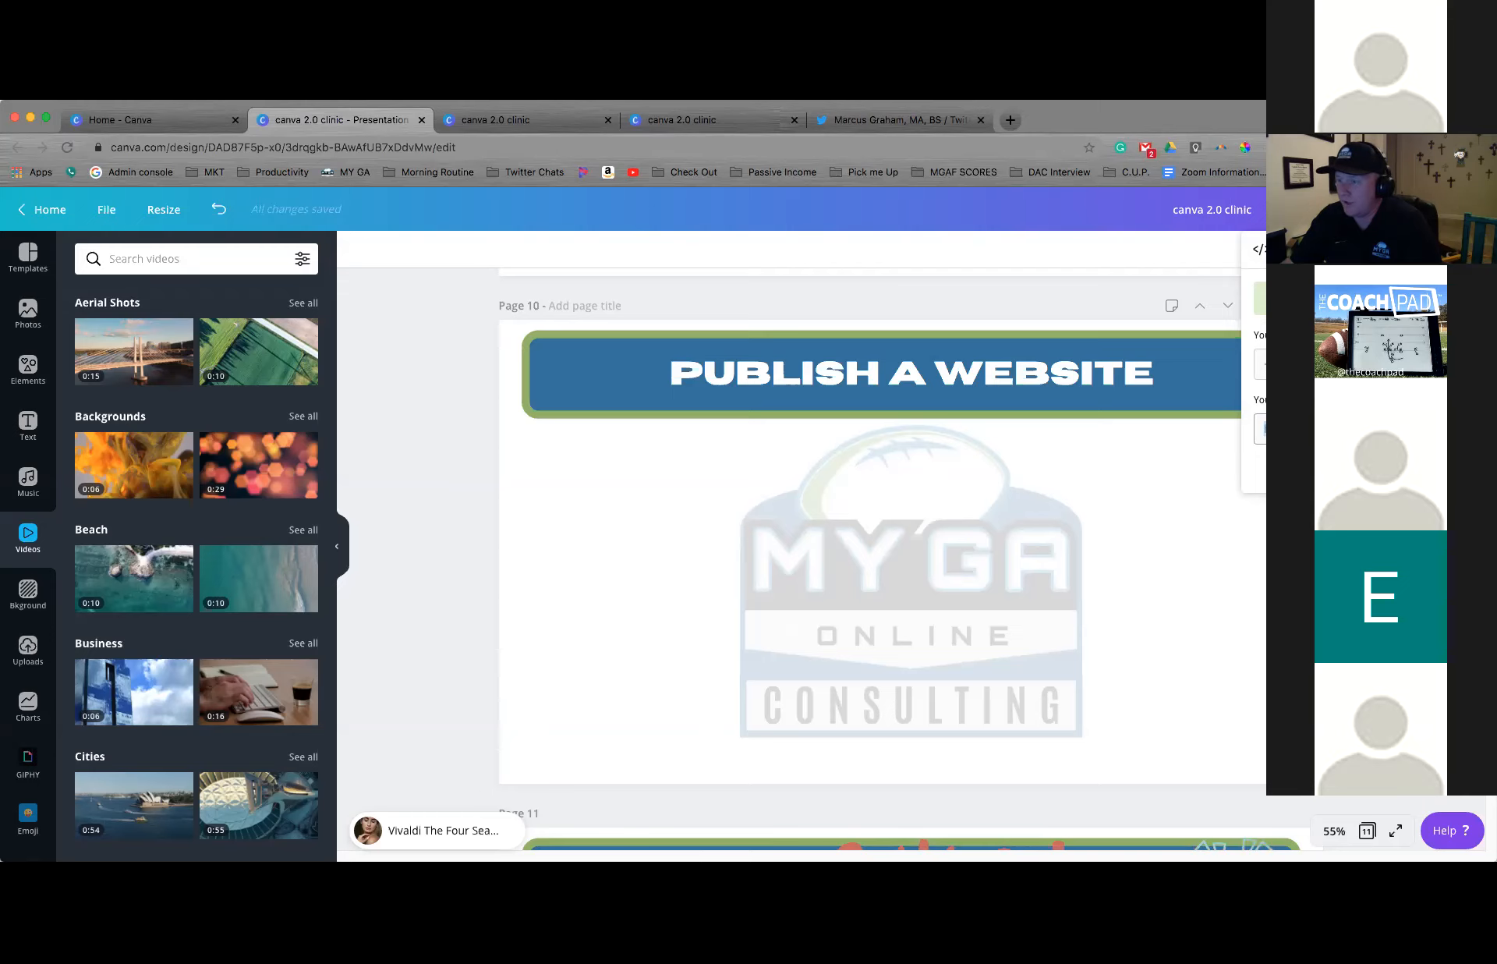